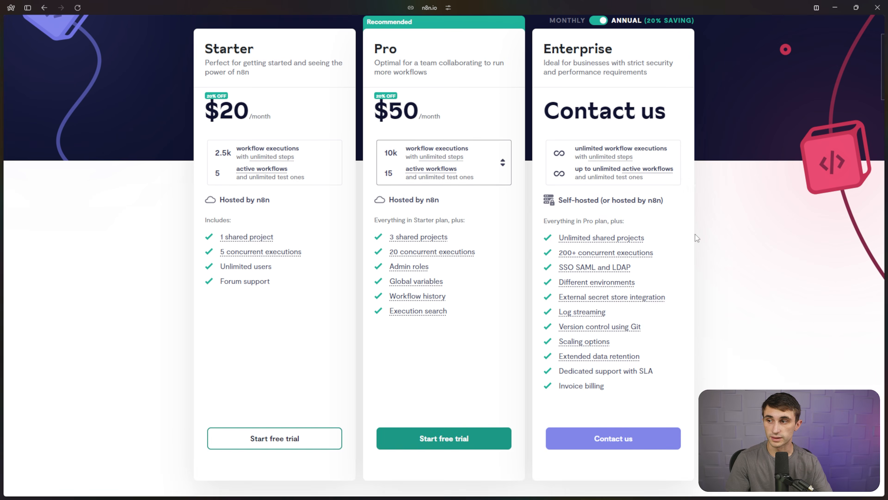
Scroll back up the n8n website during the presenter's introduction.
{"action": "scroll", "coordinate": [715, 252], "scroll_direction": "up", "scroll_amount": 1}
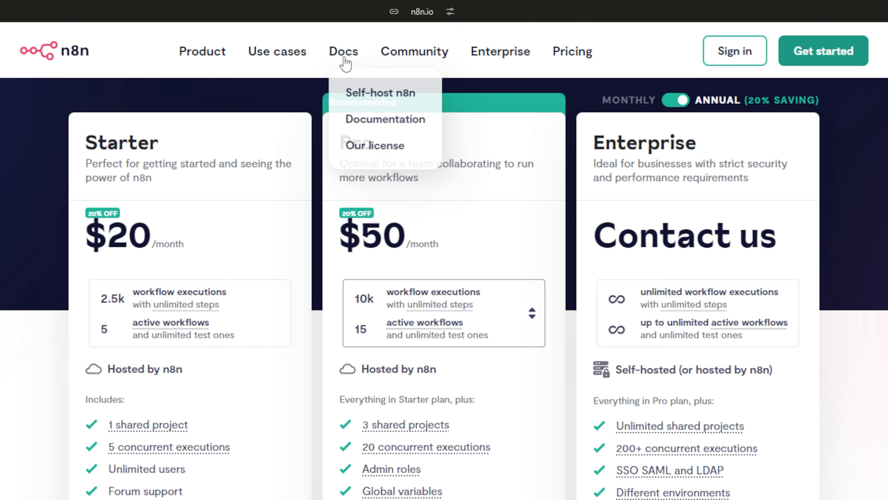
Open the npm installation guide under Hosting n8n and highlight its Node.js requirement.
{"action": "left_click", "coordinate": [346, 62]}
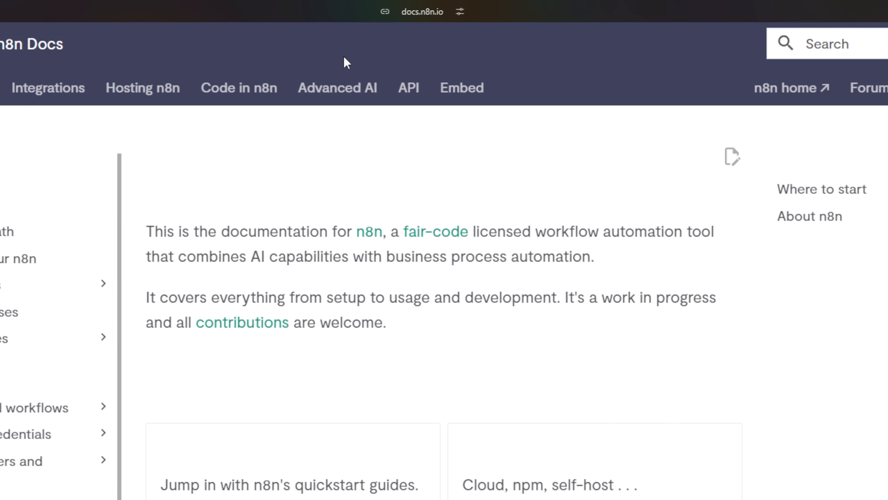
{"action": "left_click", "coordinate": [154, 88]}
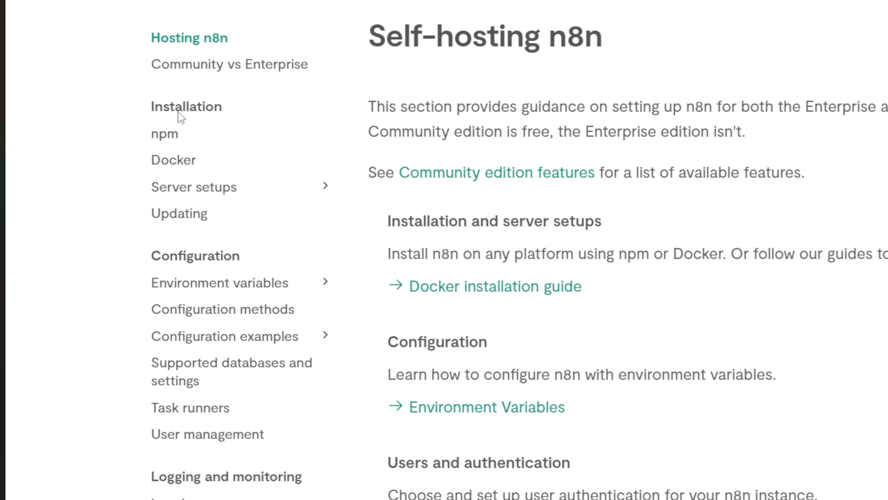
{"action": "left_click", "coordinate": [172, 145]}
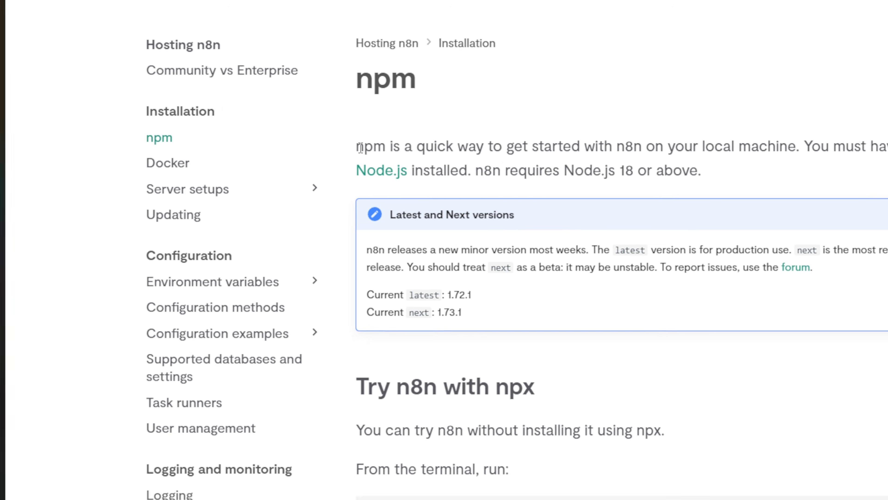
{"action": "left_click_drag", "start_coordinate": [368, 142], "coordinate": [548, 144]}
{"action": "left_click_drag", "start_coordinate": [365, 180], "coordinate": [411, 179]}
{"action": "left_click_drag", "start_coordinate": [556, 178], "coordinate": [339, 196]}
{"action": "left_click", "coordinate": [364, 193]}
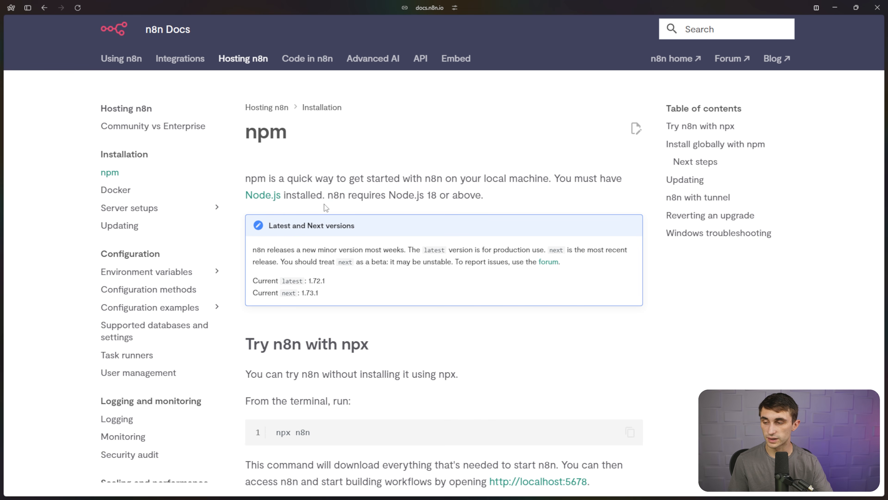
Check the Node.js website, then return and copy the npm install n8n -g command.
{"action": "left_click", "coordinate": [272, 199]}
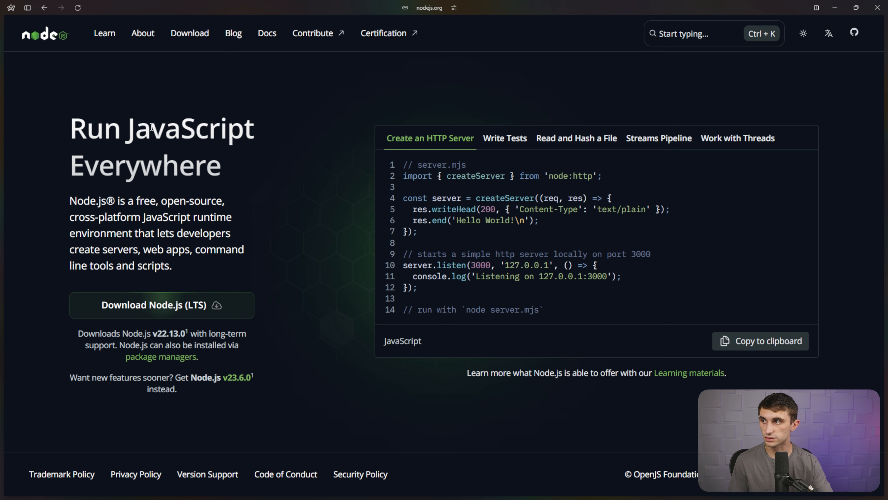
{"action": "left_click", "coordinate": [43, 9]}
{"action": "scroll", "coordinate": [346, 282], "scroll_direction": "down", "scroll_amount": 9}
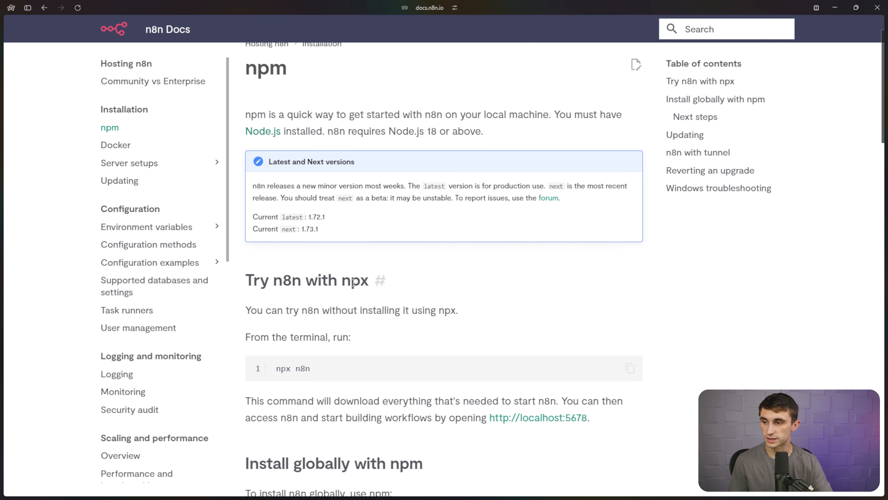
{"action": "scroll", "coordinate": [353, 283], "scroll_direction": "down", "scroll_amount": 4}
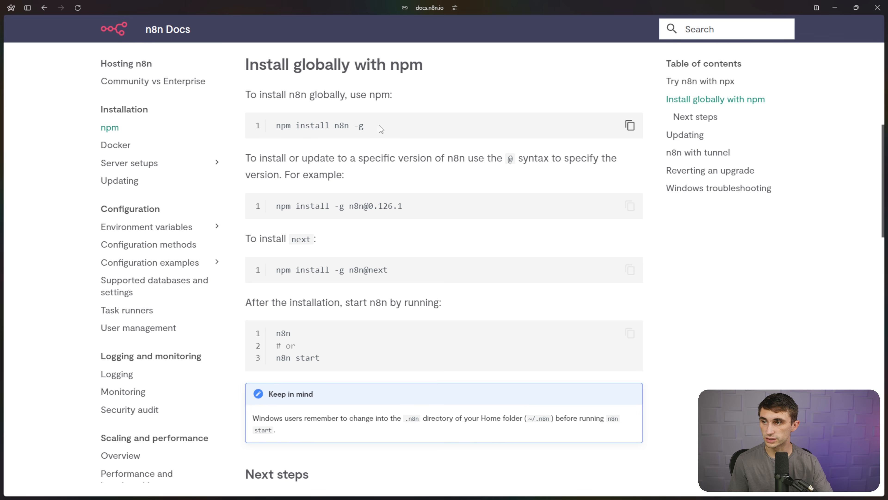
{"action": "left_click", "coordinate": [629, 125]}
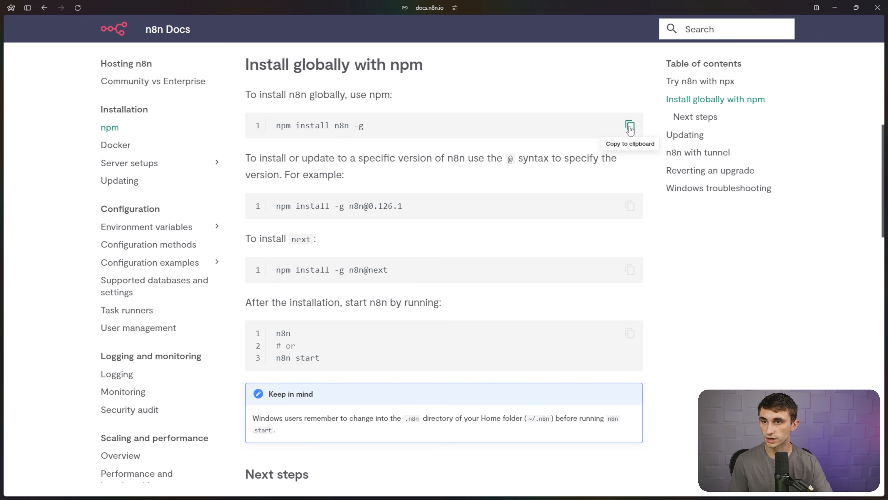
Install n8n globally in PowerShell with npm install n8n -g.
{"action": "key", "text": "alt+Tab"}
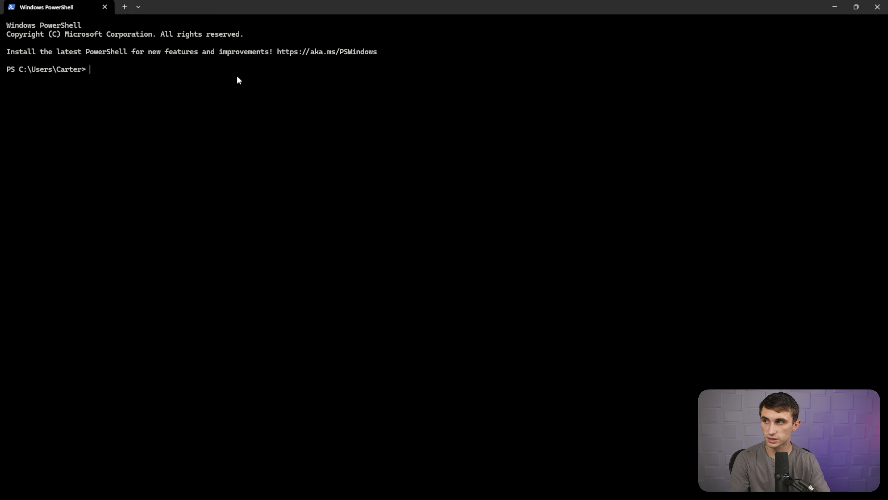
{"action": "key", "text": "ctrl+v"}
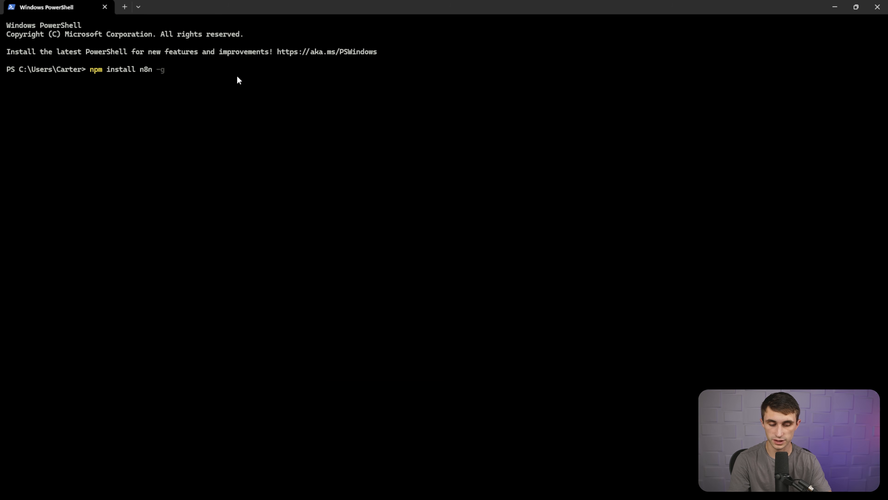
{"action": "key", "text": "Return"}
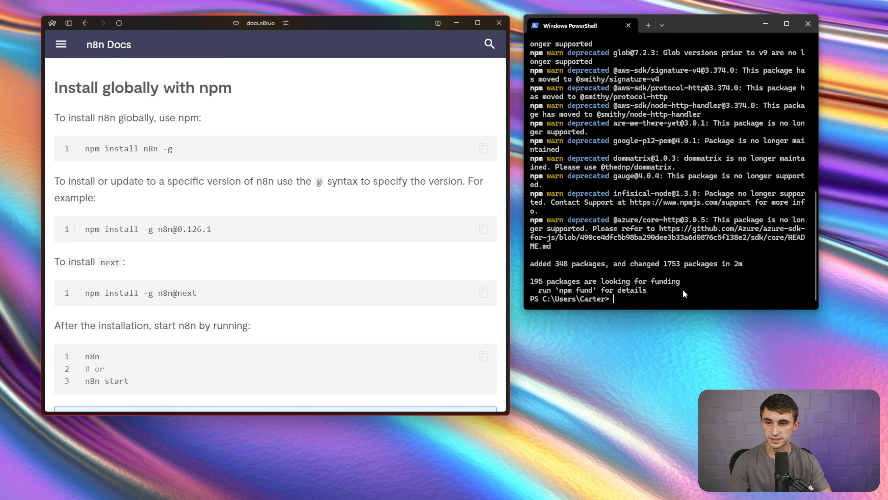
Start the n8n server with the n8n command and open its editor in the browser.
{"action": "left_click", "coordinate": [619, 300]}
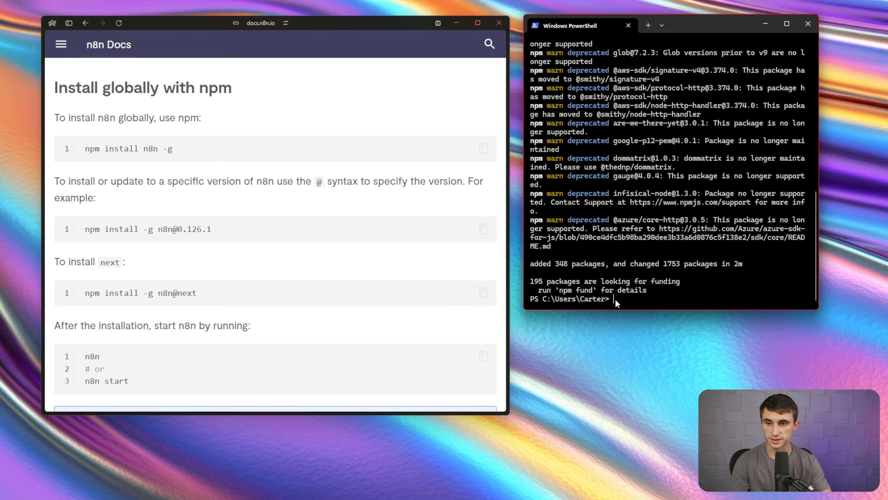
{"action": "double_click", "coordinate": [97, 356]}
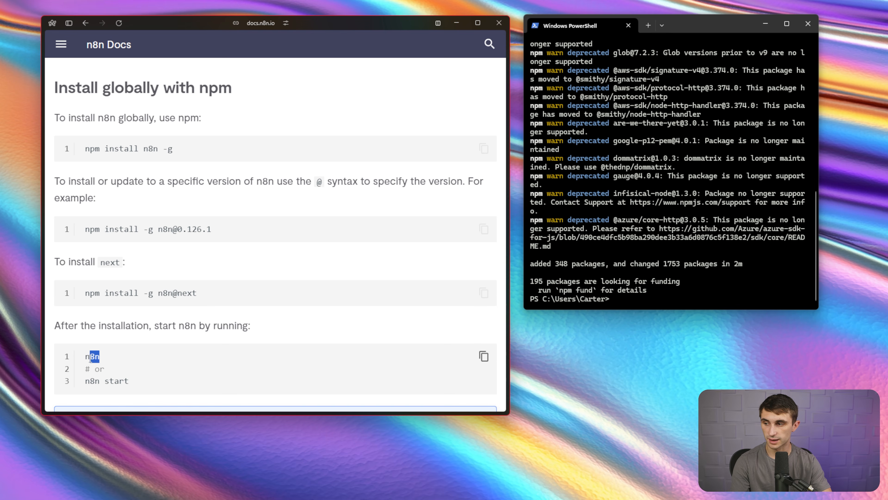
{"action": "key", "text": "ctrl+c"}
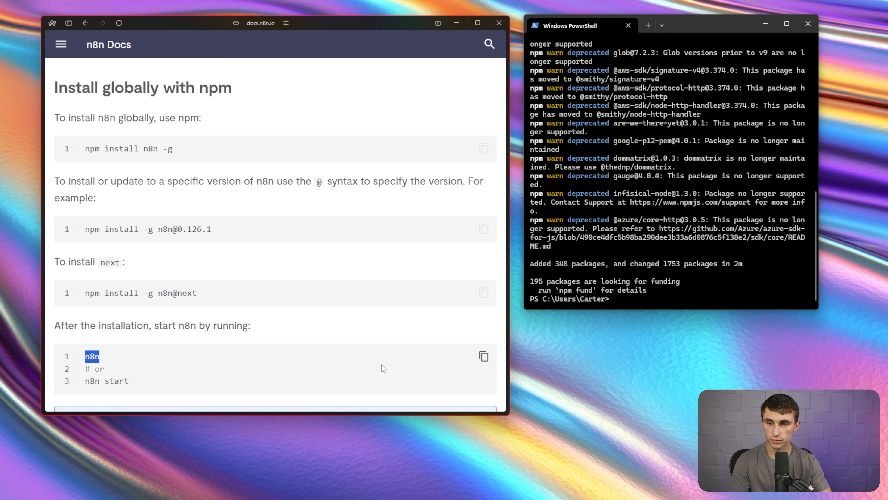
{"action": "left_click", "coordinate": [636, 303]}
{"action": "key", "text": "ctrl+v"}
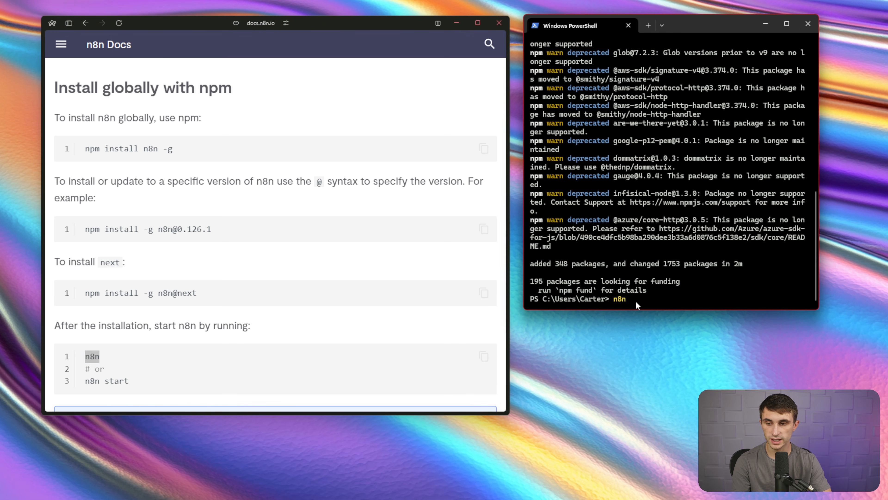
{"action": "key", "text": "Return"}
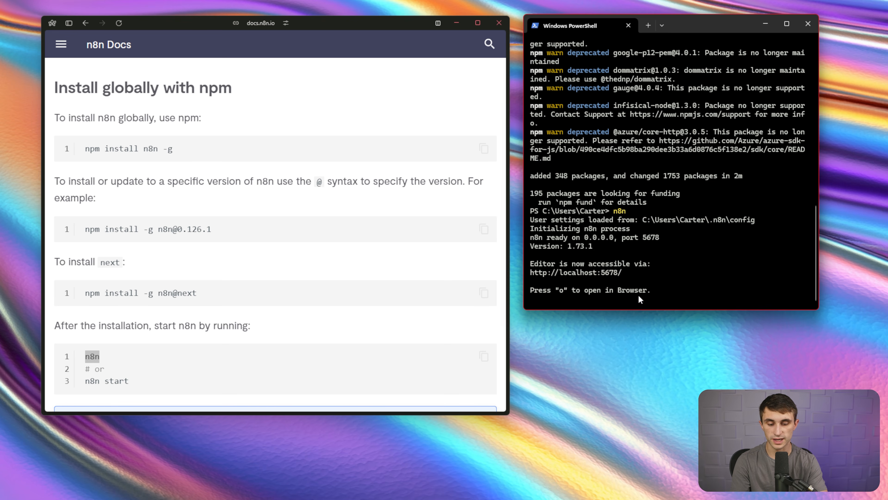
{"action": "key", "text": "o"}
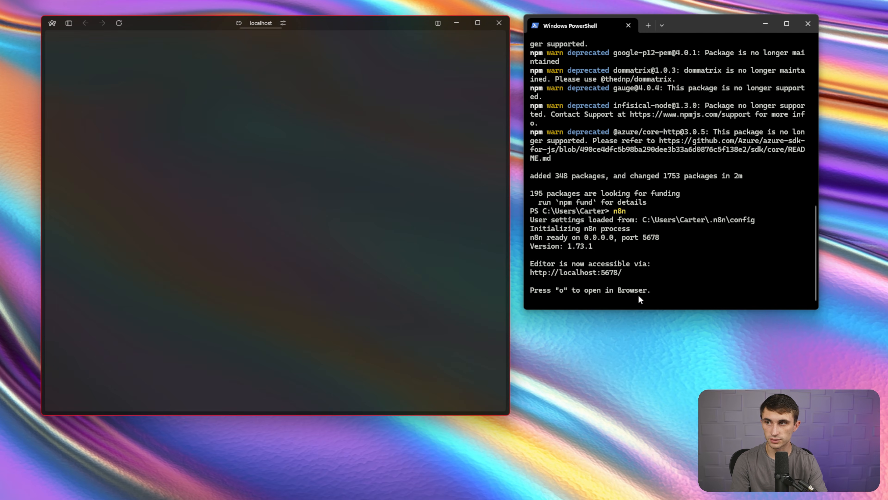
Maximize the localhost browser window and start a new workflow from scratch.
{"action": "left_click", "coordinate": [261, 23]}
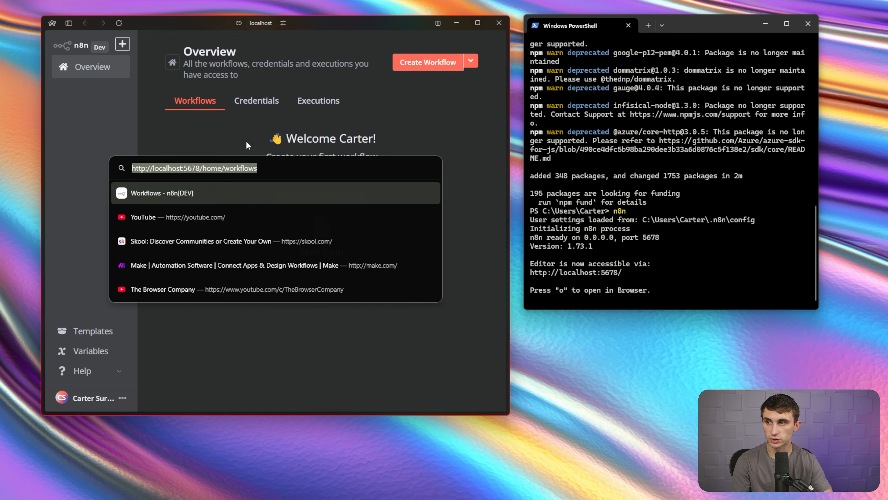
{"action": "left_click_drag", "start_coordinate": [261, 171], "coordinate": [120, 164]}
{"action": "left_click", "coordinate": [205, 146]}
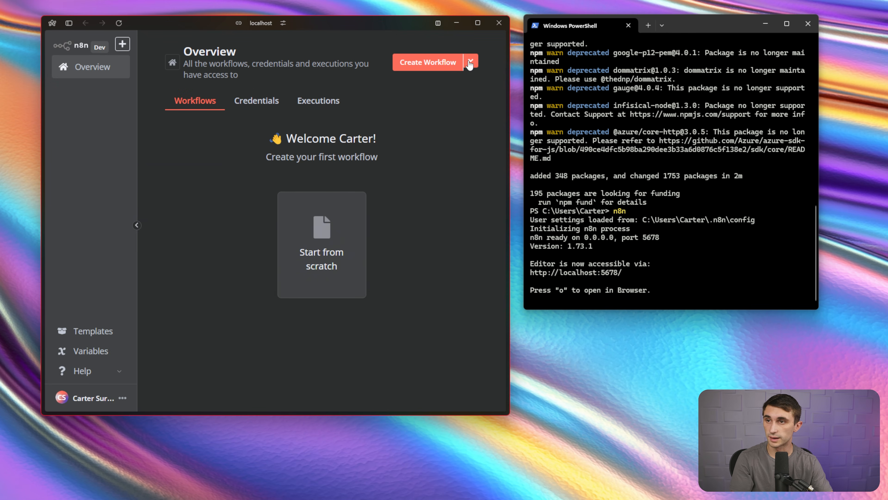
{"action": "left_click", "coordinate": [478, 23]}
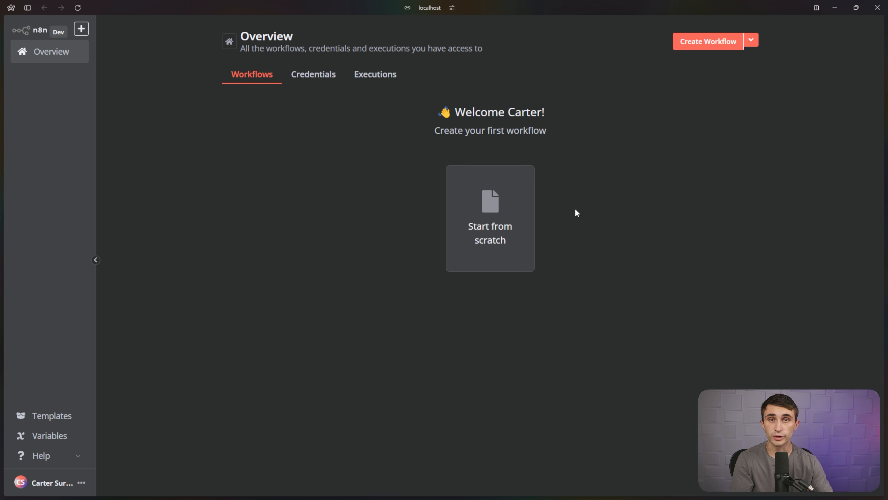
{"action": "left_click", "coordinate": [524, 217]}
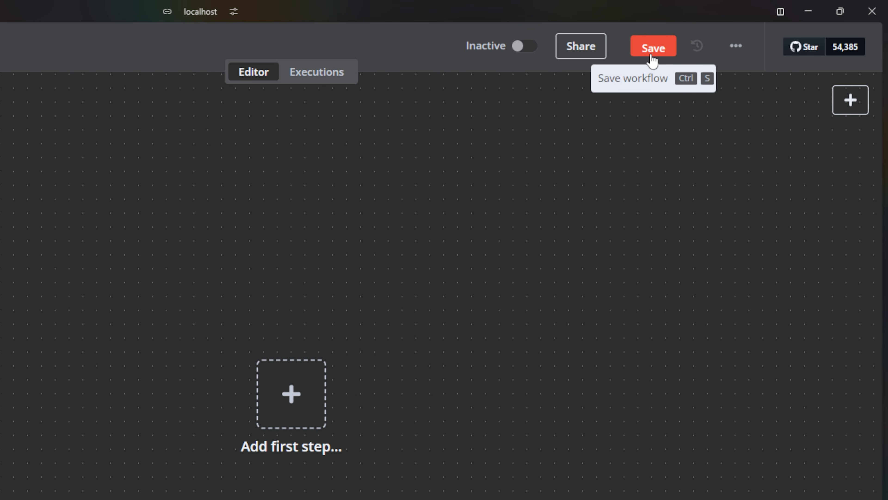
Add a sticky note from the workflow's options and resize it below the first step.
{"action": "left_click", "coordinate": [738, 49]}
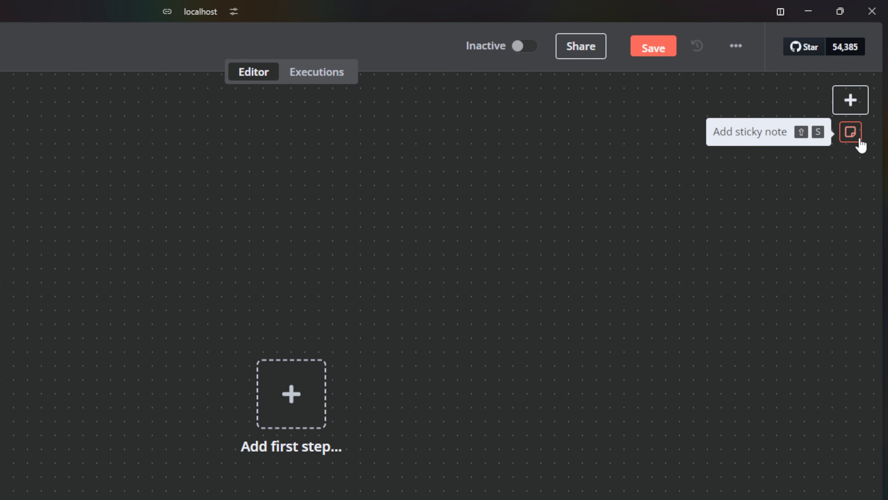
{"action": "left_click", "coordinate": [857, 139]}
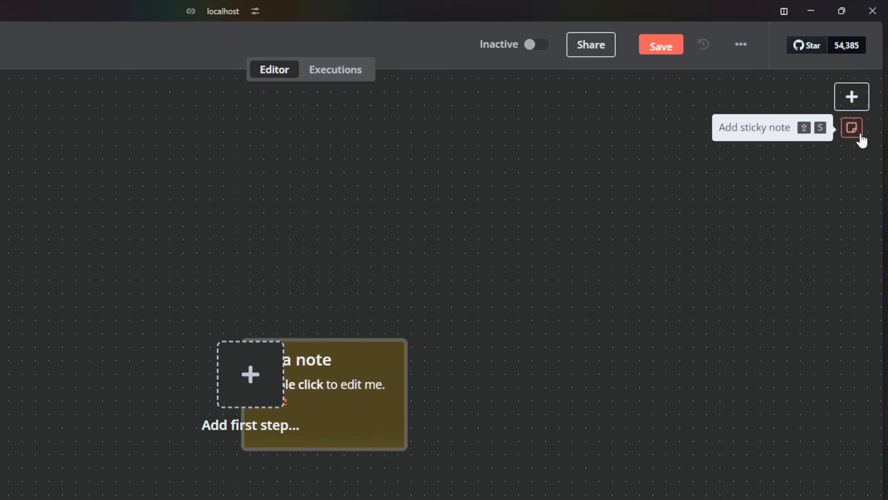
{"action": "left_click_drag", "start_coordinate": [541, 236], "coordinate": [522, 322]}
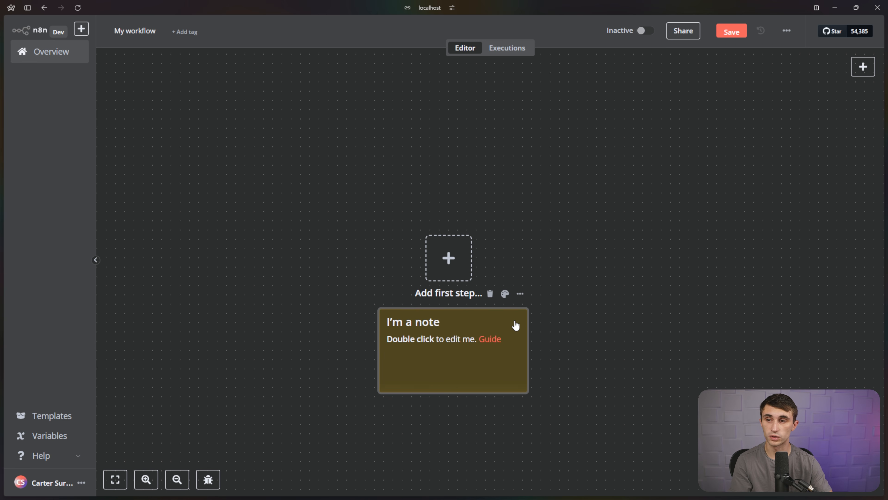
{"action": "left_click_drag", "start_coordinate": [527, 309], "coordinate": [556, 133]}
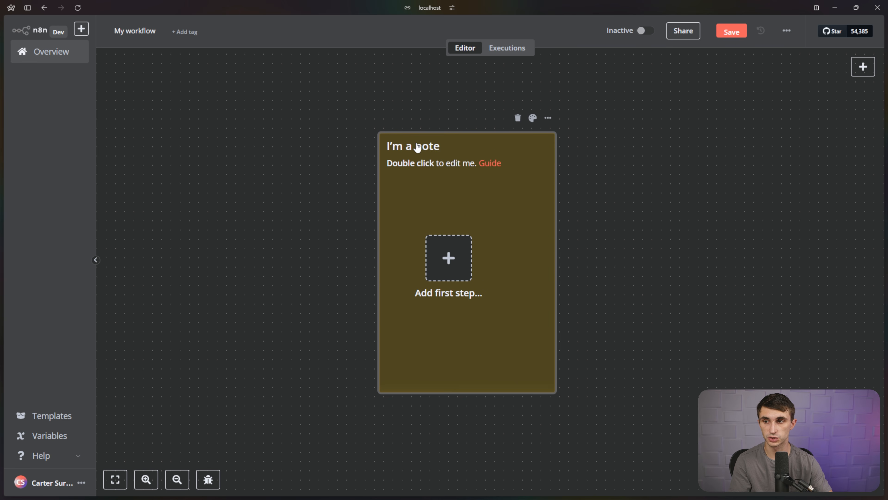
Replace the note text with 'This is the starting point of our automation.'.
{"action": "double_click", "coordinate": [417, 147]}
{"action": "left_click_drag", "start_coordinate": [441, 198], "coordinate": [386, 131]}
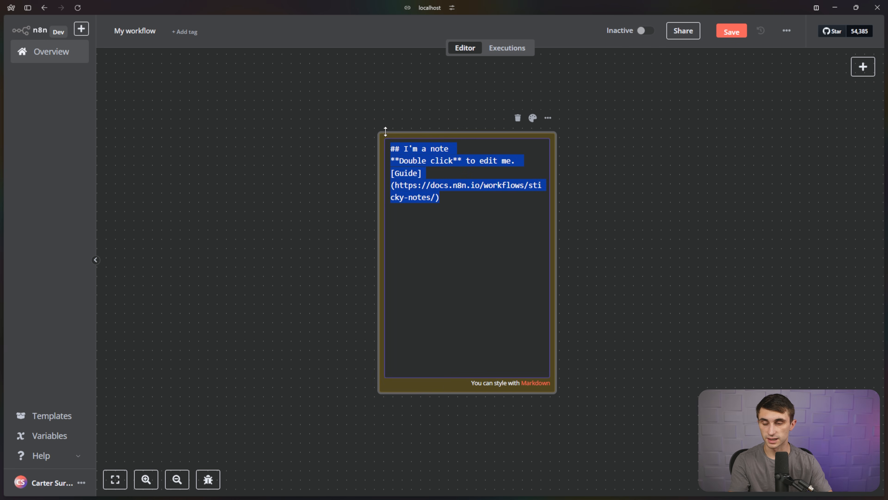
{"action": "type", "text": "This is the "}
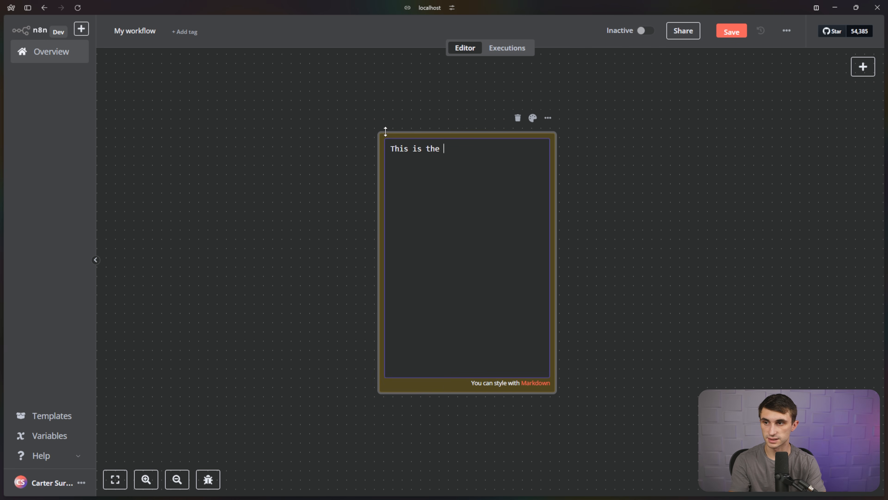
{"action": "type", "text": "starting poiunt o"}
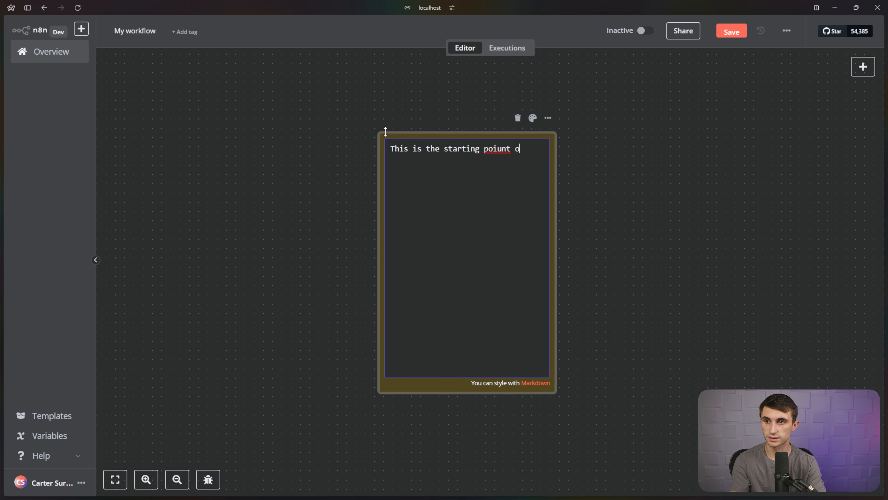
{"action": "key", "text": "BackSpace"}
{"action": "key", "text": "BackSpace"}
{"action": "key", "text": "BackSpace"}
{"action": "key", "text": "BackSpace"}
{"action": "key", "text": "BackSpace"}
{"action": "type", "text": "nt of our automation."}
{"action": "left_click", "coordinate": [551, 144]}
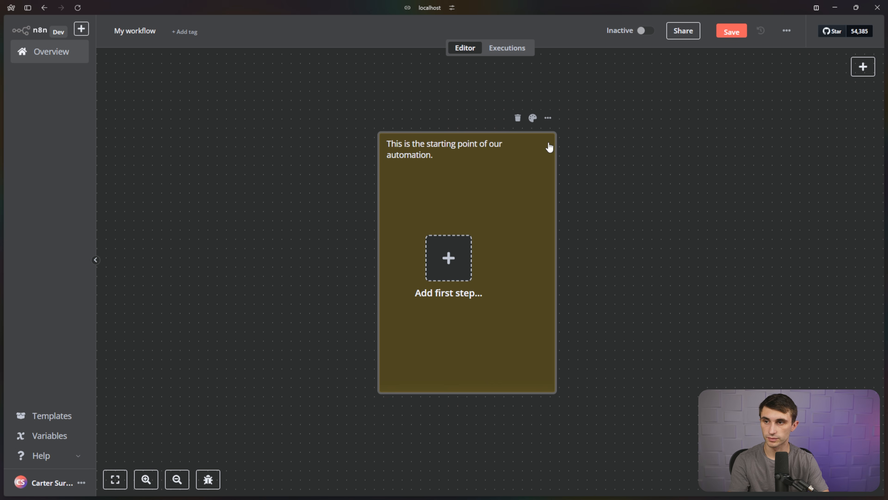
Shrink, move and narrow the sticky note, then colour it green.
{"action": "left_click_drag", "start_coordinate": [556, 133], "coordinate": [548, 207]}
{"action": "left_click_drag", "start_coordinate": [539, 252], "coordinate": [541, 207]}
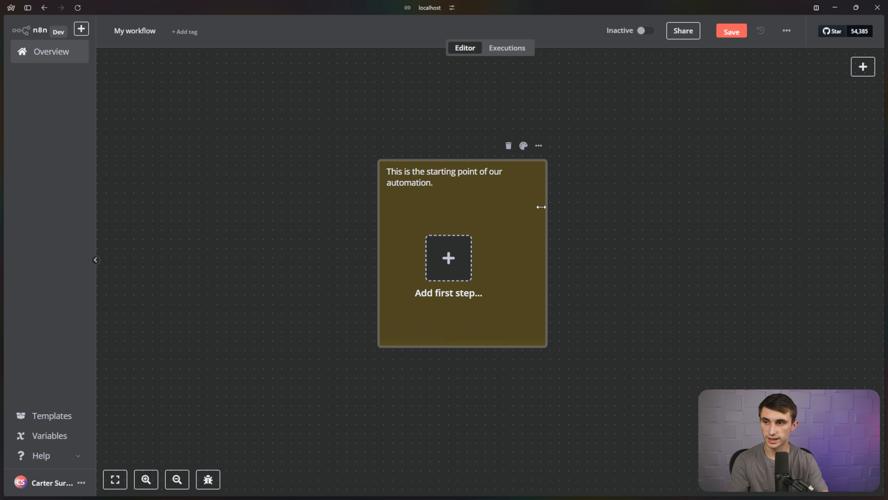
{"action": "left_click_drag", "start_coordinate": [548, 162], "coordinate": [511, 194]}
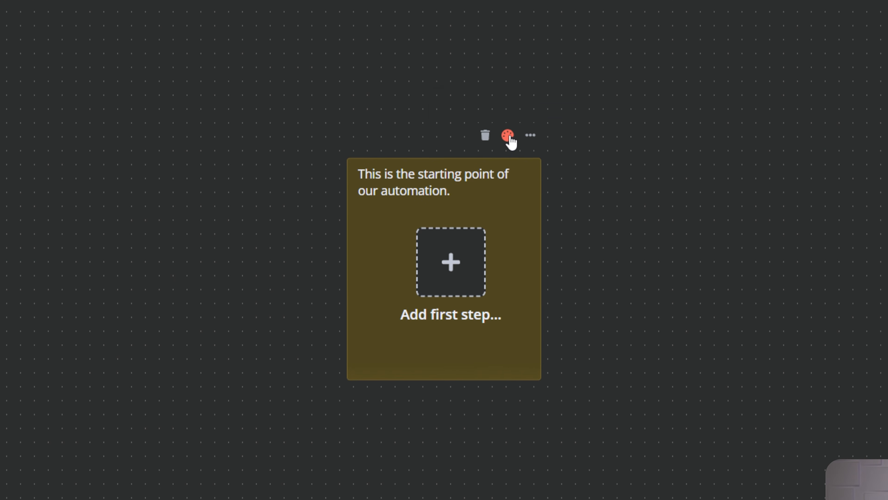
{"action": "left_click", "coordinate": [487, 174]}
{"action": "left_click", "coordinate": [490, 105]}
{"action": "left_click", "coordinate": [511, 105]}
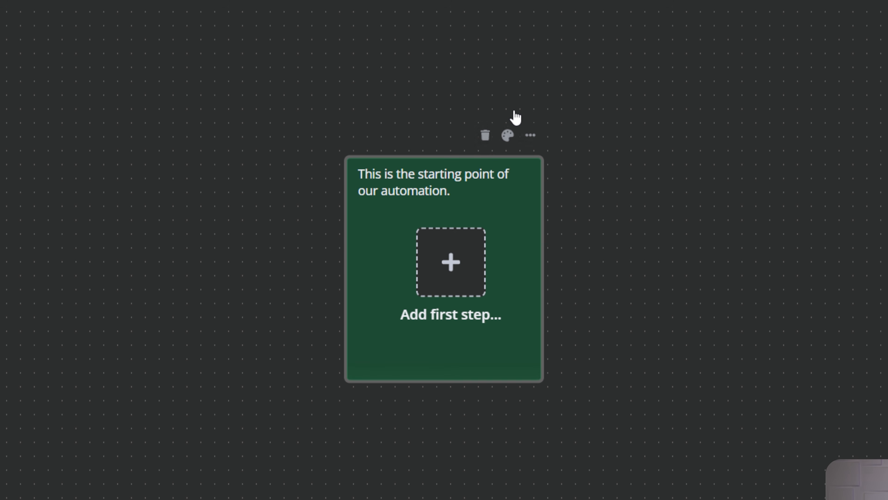
Nudge the green note into place, then reselect it and delete it.
{"action": "left_click_drag", "start_coordinate": [509, 183], "coordinate": [520, 184]}
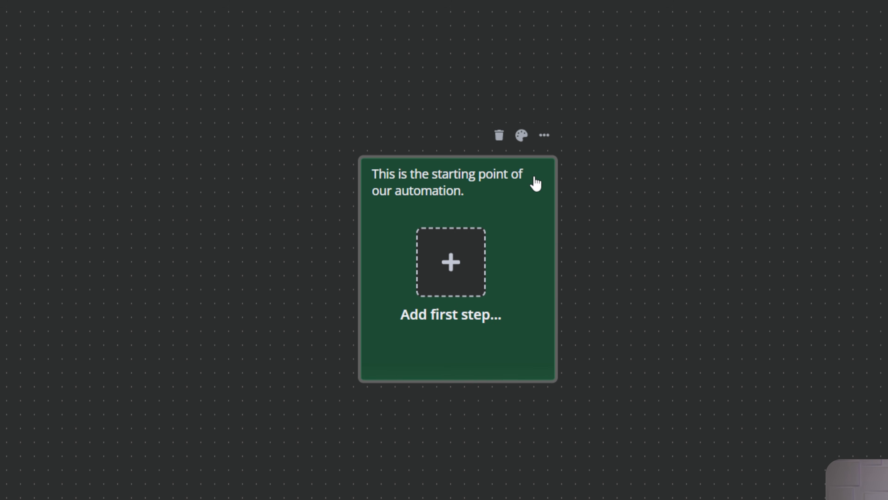
{"action": "left_click_drag", "start_coordinate": [534, 177], "coordinate": [537, 164]}
{"action": "left_click", "coordinate": [595, 159]}
{"action": "left_click", "coordinate": [518, 180]}
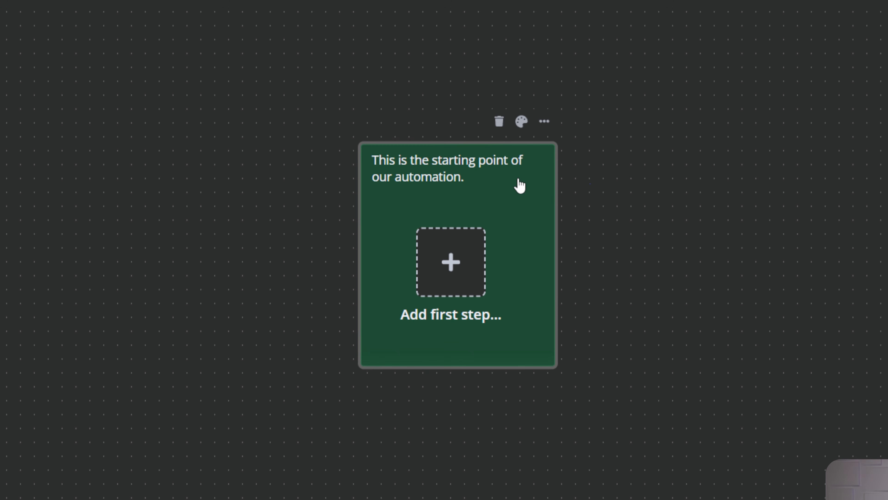
{"action": "left_click", "coordinate": [501, 126]}
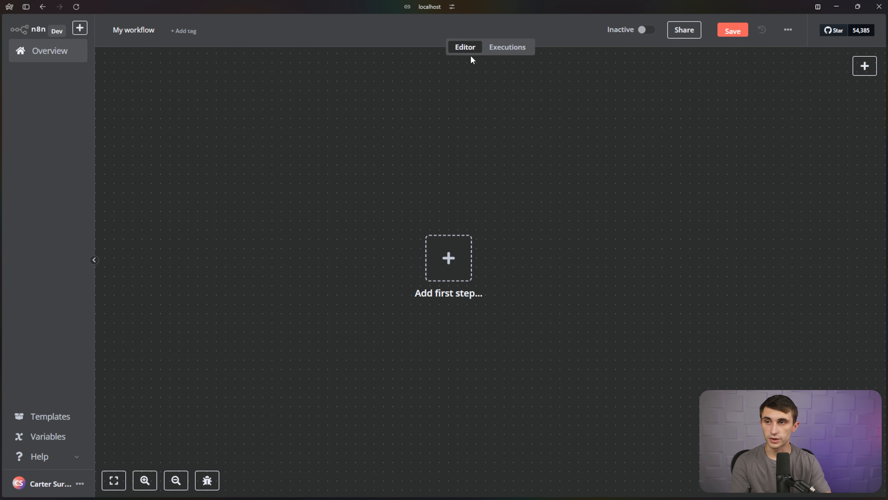
{"action": "left_click", "coordinate": [500, 49]}
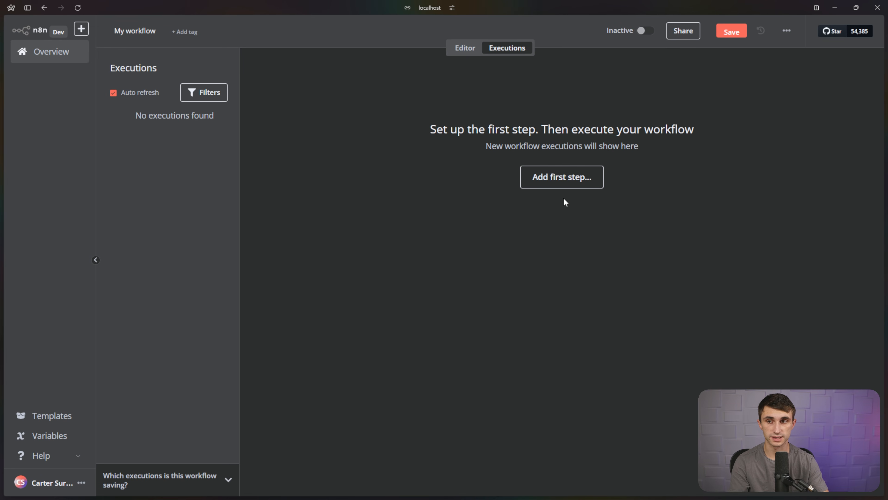
{"action": "left_click", "coordinate": [467, 51]}
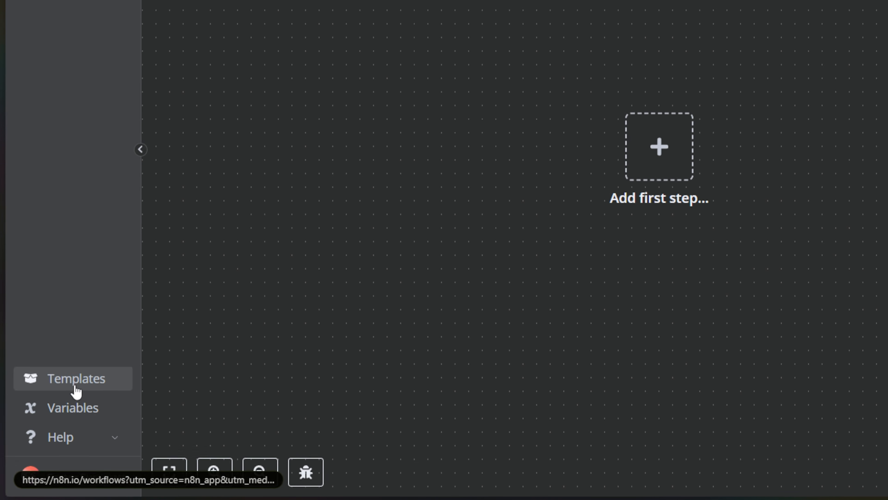
Open the Templates library and scroll through the workflow templates.
{"action": "left_click", "coordinate": [78, 385]}
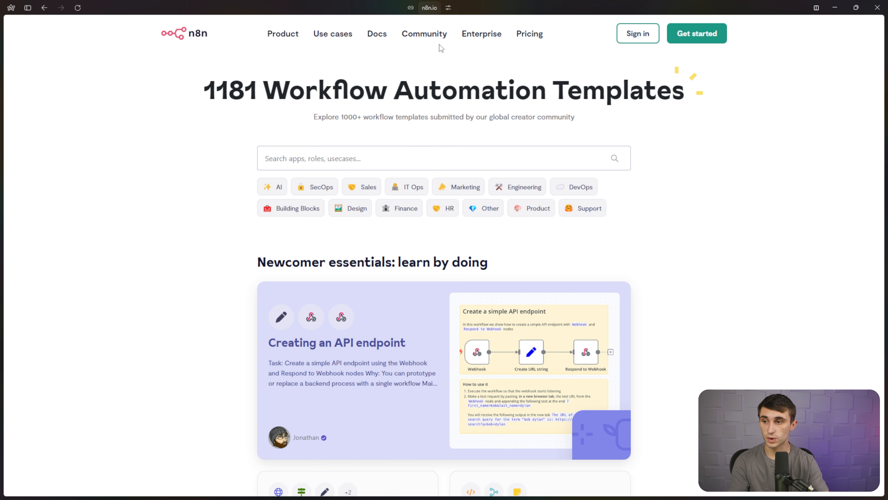
{"action": "scroll", "coordinate": [560, 263], "scroll_direction": "down", "scroll_amount": 10}
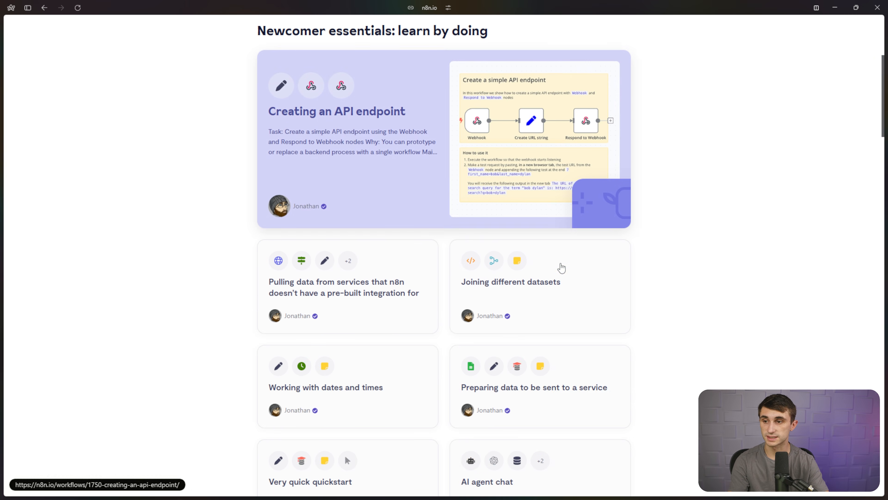
{"action": "scroll", "coordinate": [560, 263], "scroll_direction": "down", "scroll_amount": 5}
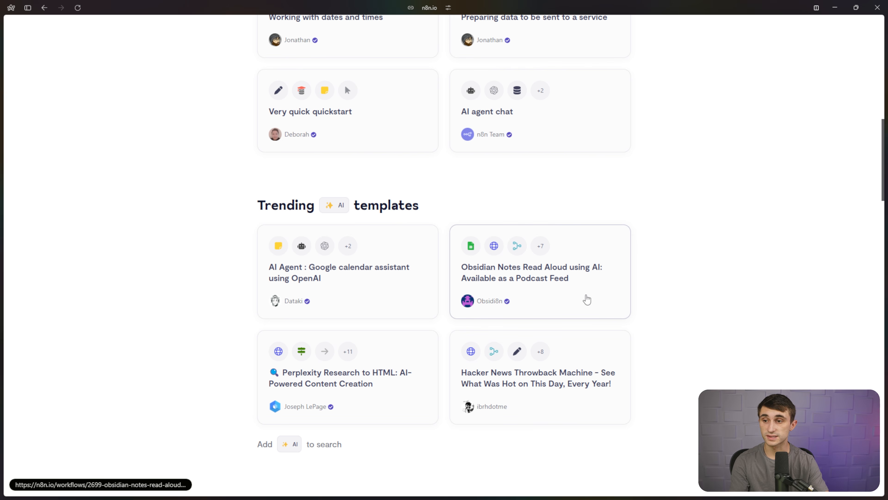
{"action": "scroll", "coordinate": [573, 287], "scroll_direction": "up", "scroll_amount": 15}
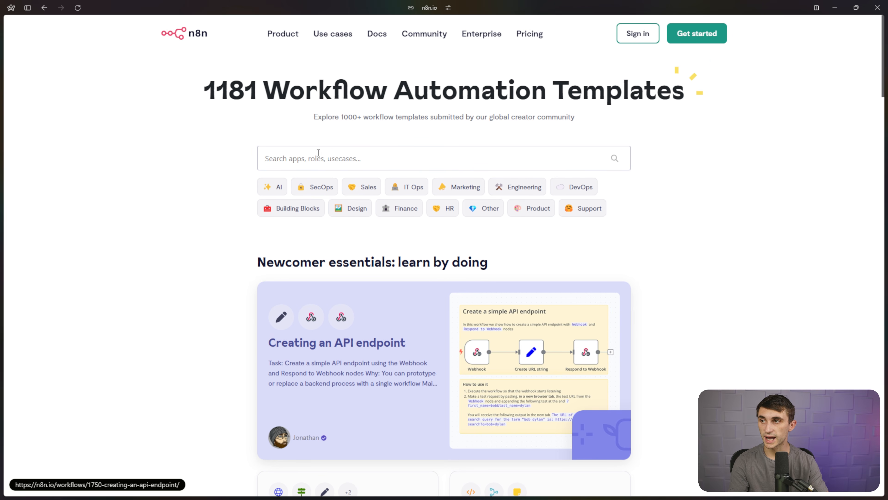
Return to the localhost n8n tab and collapse the sidebar to icons.
{"action": "mouse_move", "coordinate": [4, 109]}
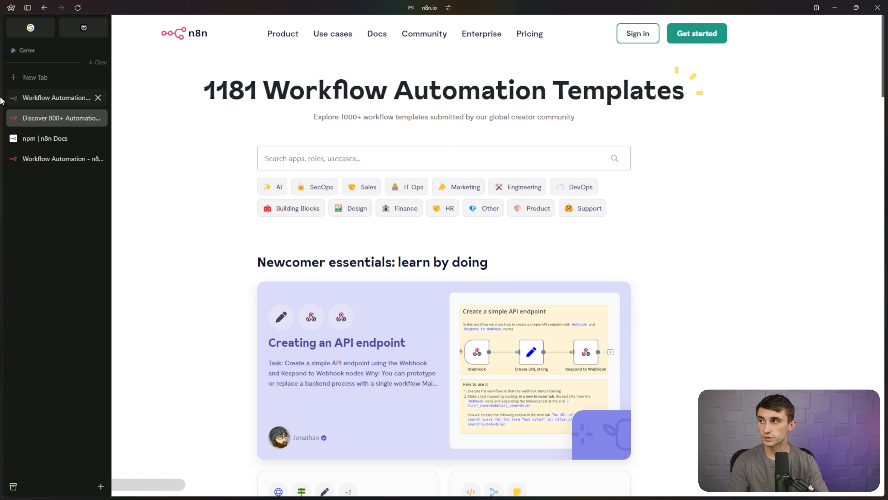
{"action": "left_click", "coordinate": [38, 156]}
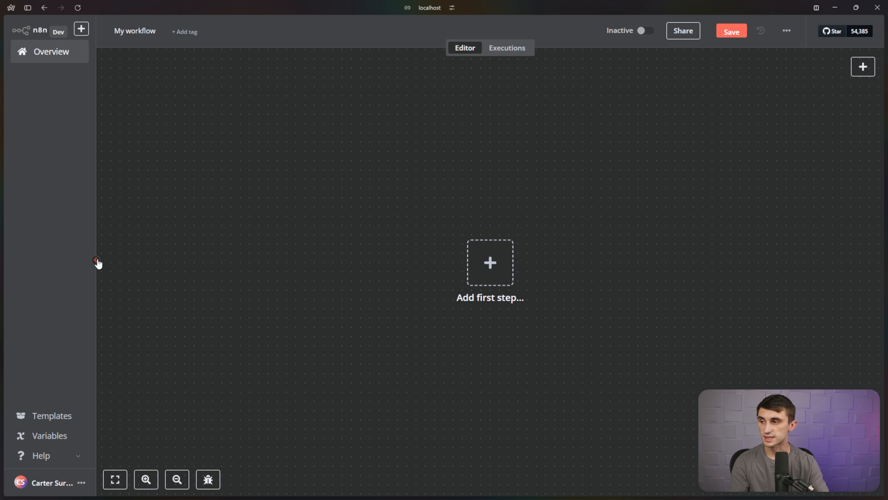
{"action": "left_click", "coordinate": [97, 261]}
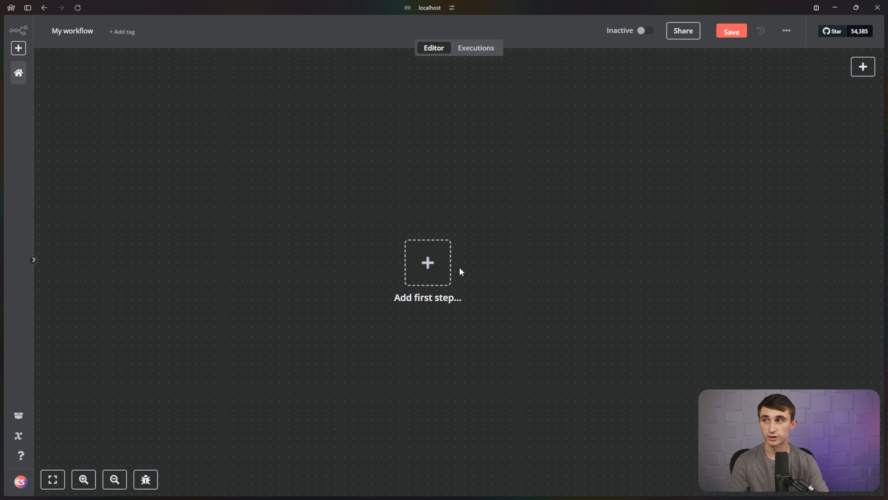
Rename the workflow to 'Basic Agent Example'.
{"action": "left_click", "coordinate": [84, 31]}
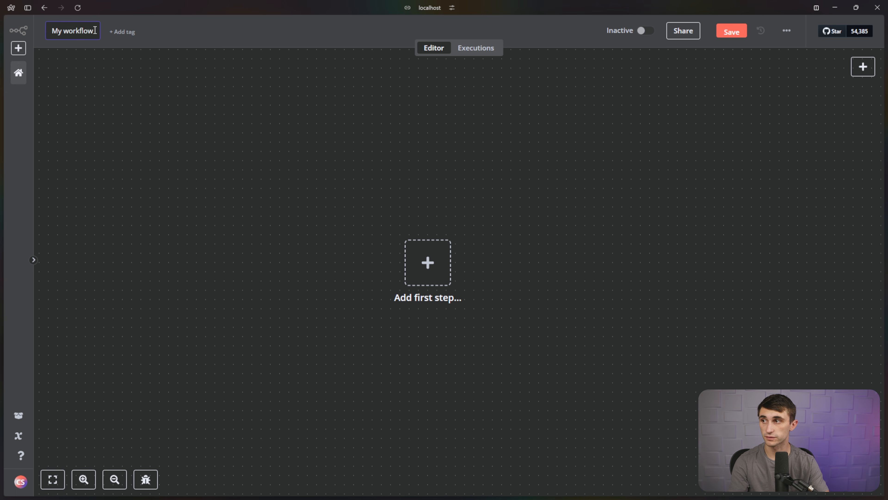
{"action": "left_click_drag", "start_coordinate": [95, 30], "coordinate": [39, 23]}
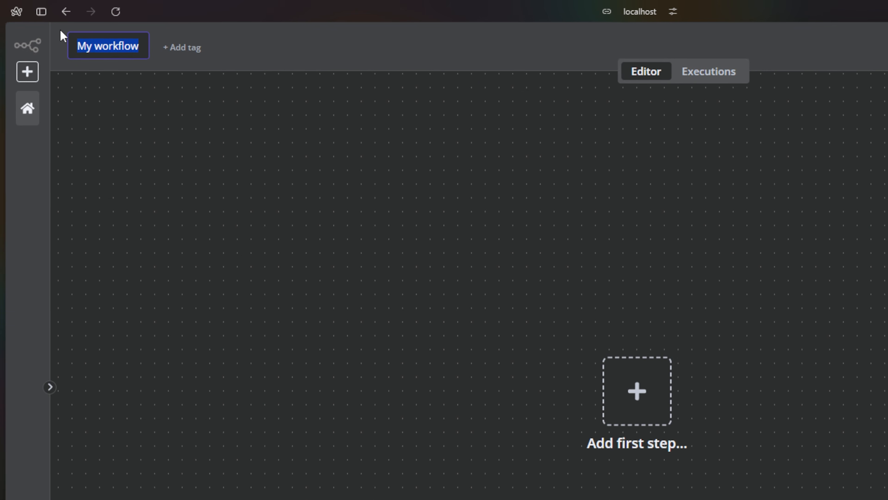
{"action": "type", "text": "Basic "}
{"action": "type", "text": "Agent Example"}
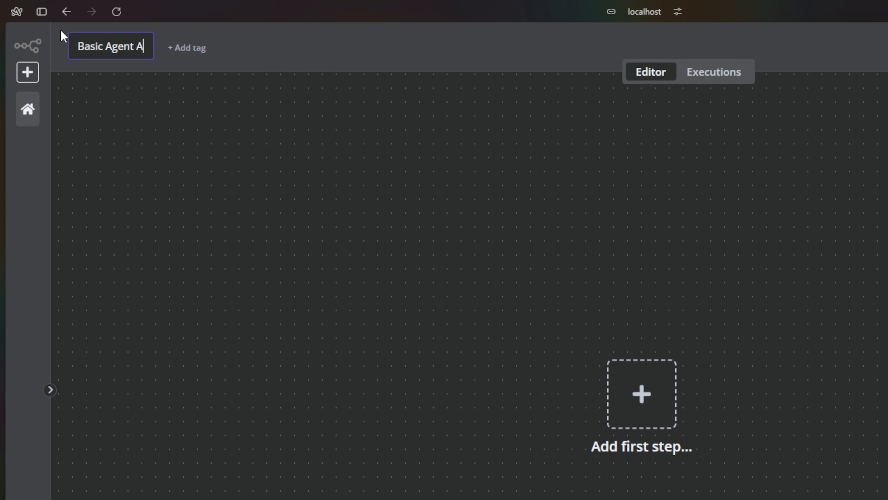
{"action": "key", "text": "Return"}
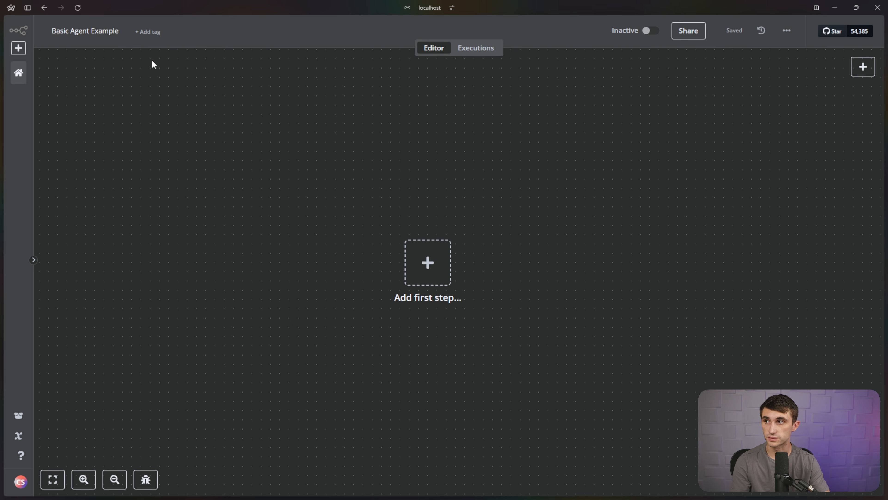
Create and apply a new 'Tutorial' tag to the workflow.
{"action": "left_click", "coordinate": [150, 32]}
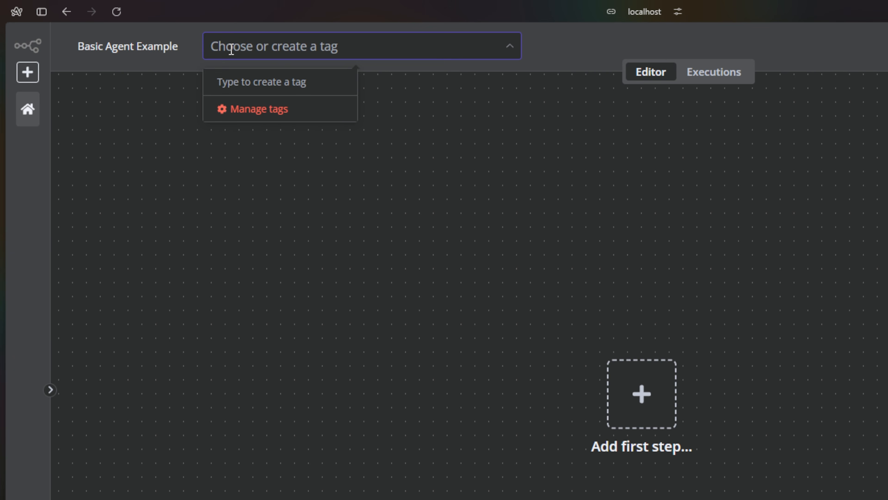
{"action": "type", "text": "Tutorial"}
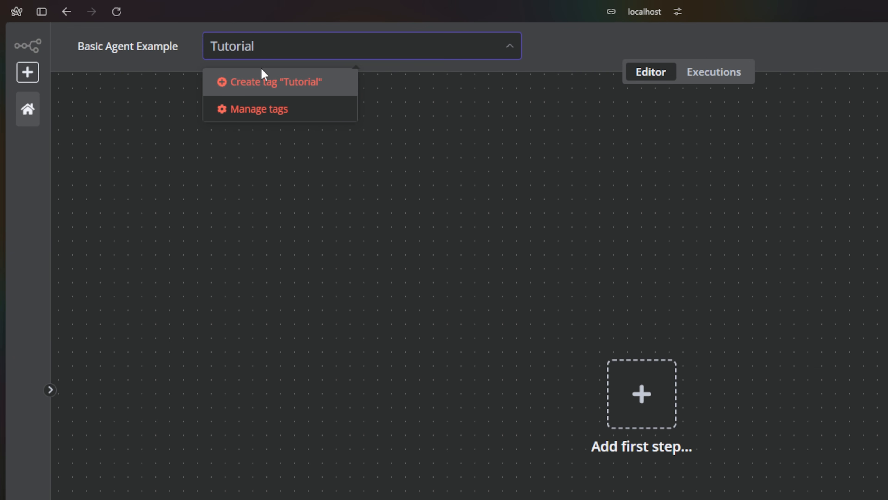
{"action": "left_click", "coordinate": [266, 84]}
{"action": "left_click", "coordinate": [400, 117]}
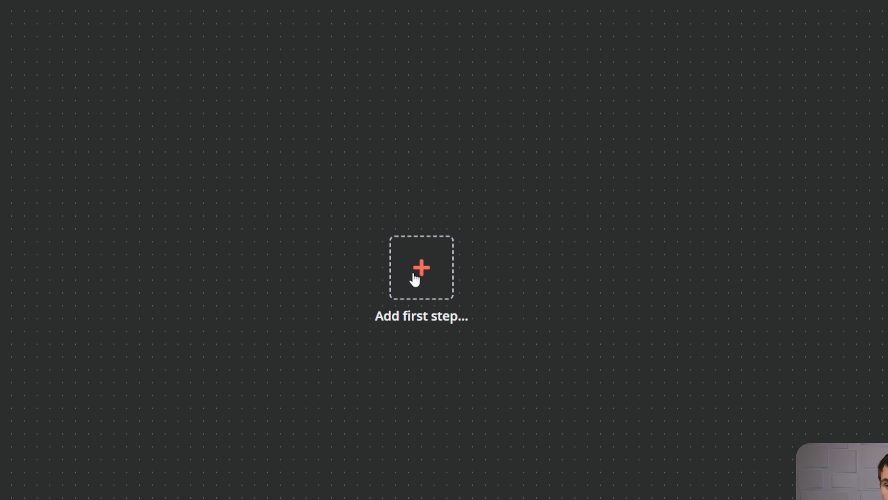
Add a When chat message received trigger with note 'This is how my agent starts a conversation!' displayed in flow.
{"action": "left_click", "coordinate": [413, 275]}
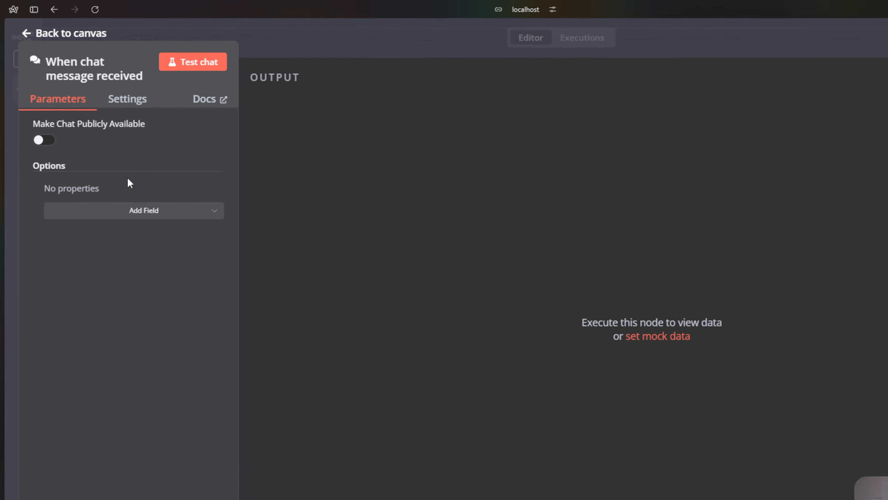
{"action": "left_click", "coordinate": [127, 99]}
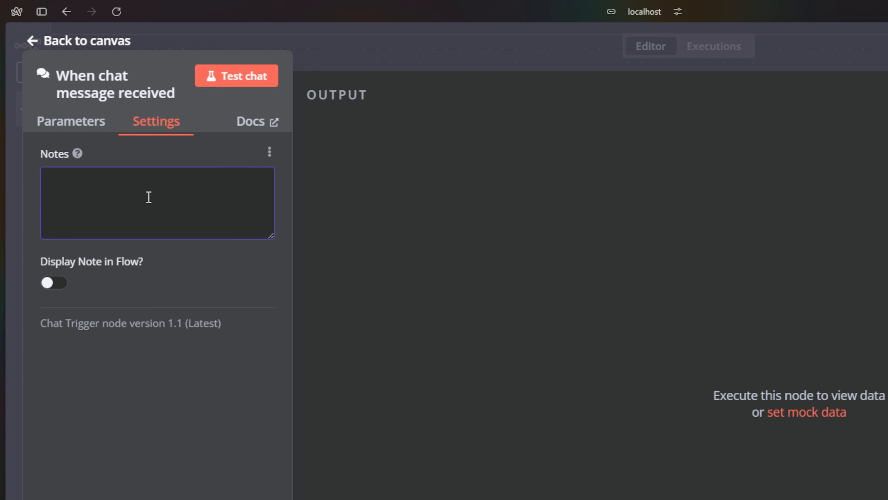
{"action": "type", "text": "This is how my agent starts a conversation!"}
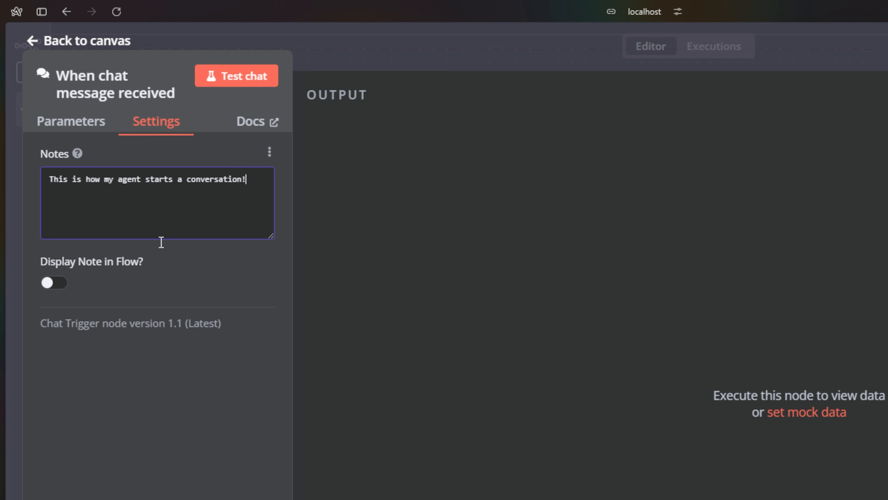
{"action": "left_click", "coordinate": [55, 284]}
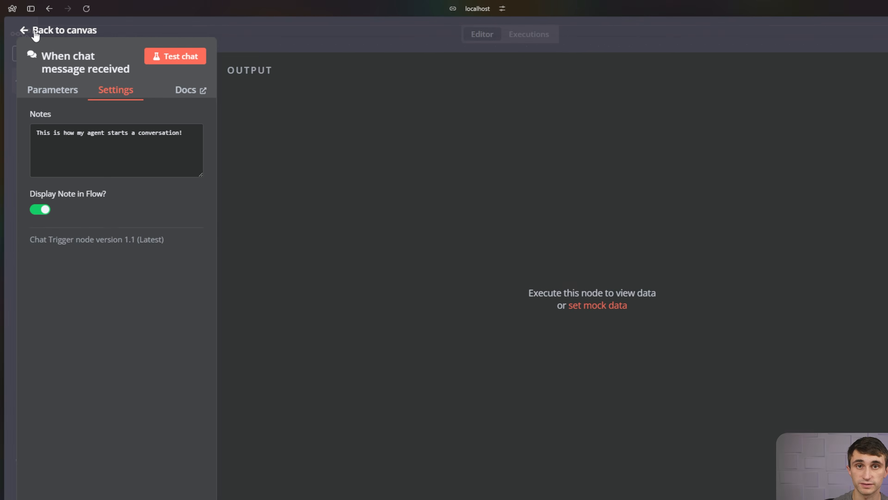
{"action": "left_click", "coordinate": [34, 35]}
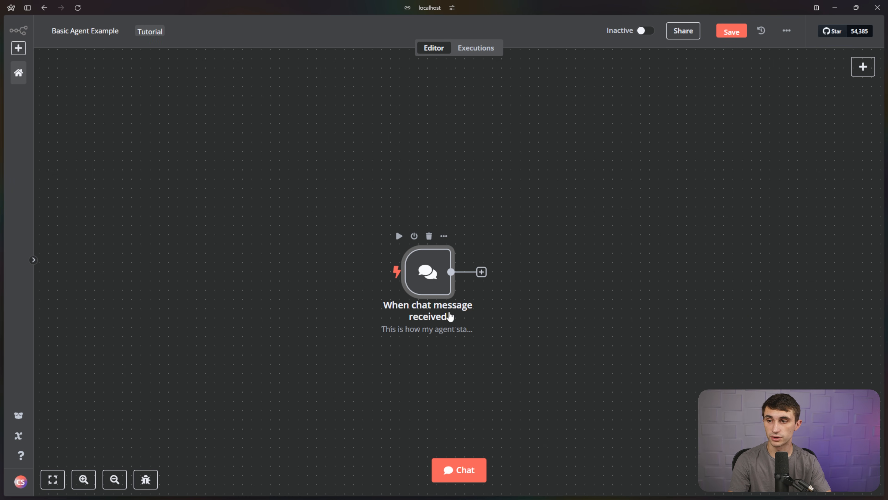
Rename the chat trigger node to 'Chat Input' and open its next-node choices.
{"action": "left_click", "coordinate": [445, 236]}
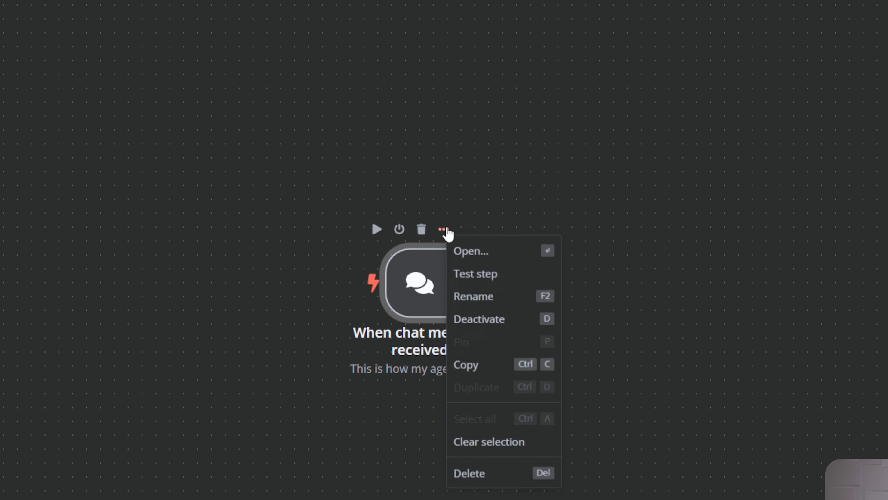
{"action": "left_click", "coordinate": [479, 298]}
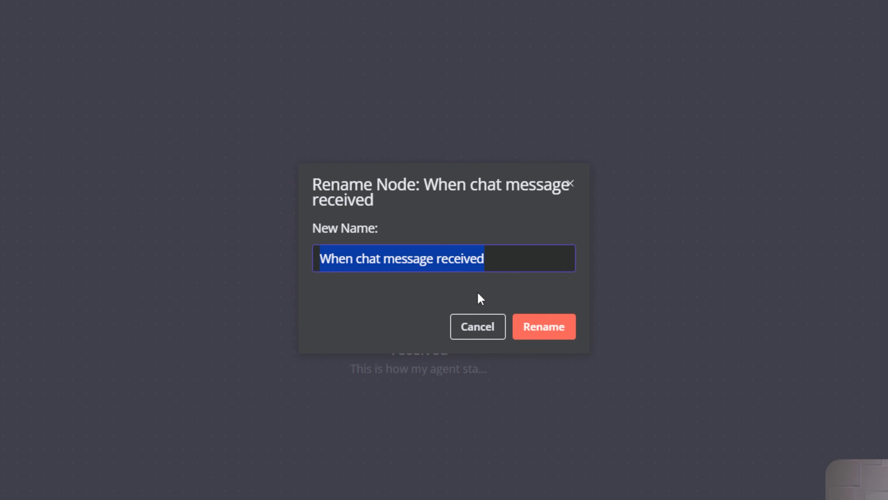
{"action": "key", "text": "BackSpace"}
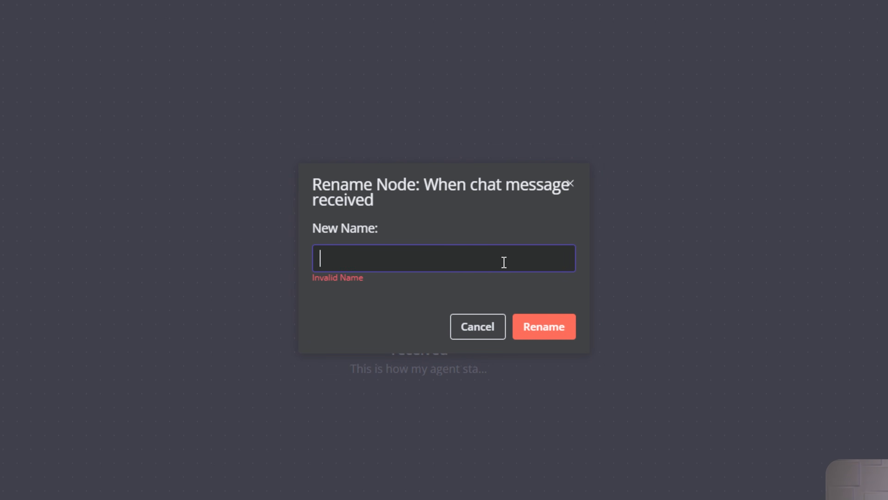
{"action": "type", "text": "Chat"}
{"action": "type", "text": " Input"}
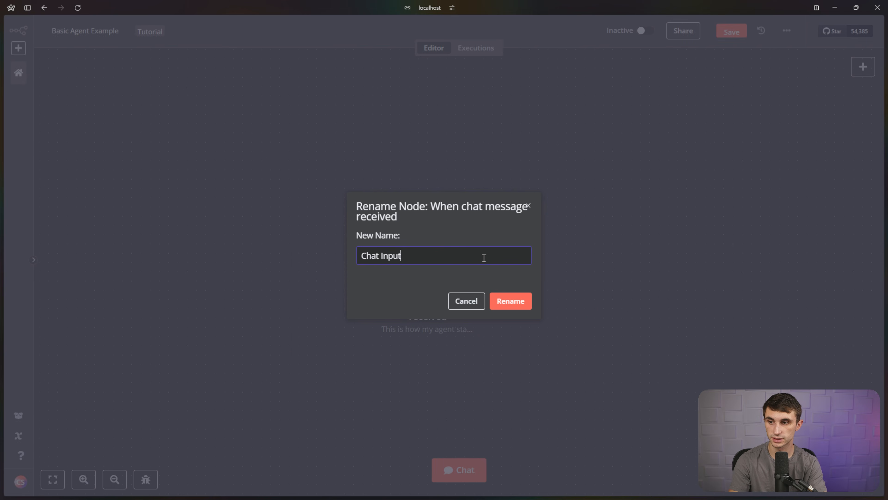
{"action": "left_click", "coordinate": [507, 302]}
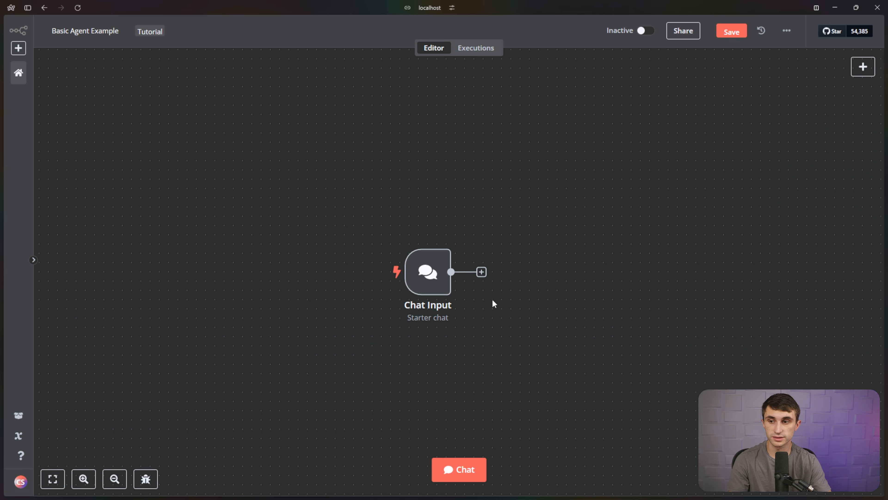
{"action": "left_click", "coordinate": [482, 272]}
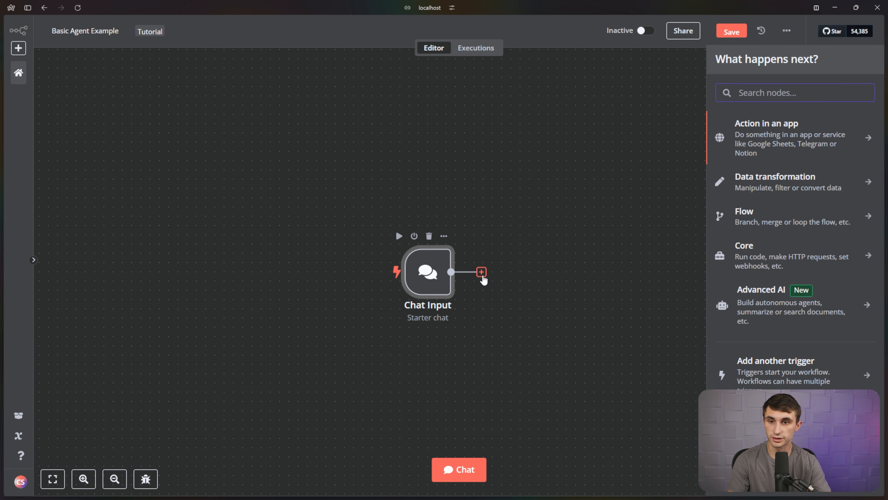
Add an Advanced AI > AI Agent node with Prompt Source left as Connected Chat Trigger Node.
{"action": "left_click", "coordinate": [775, 311]}
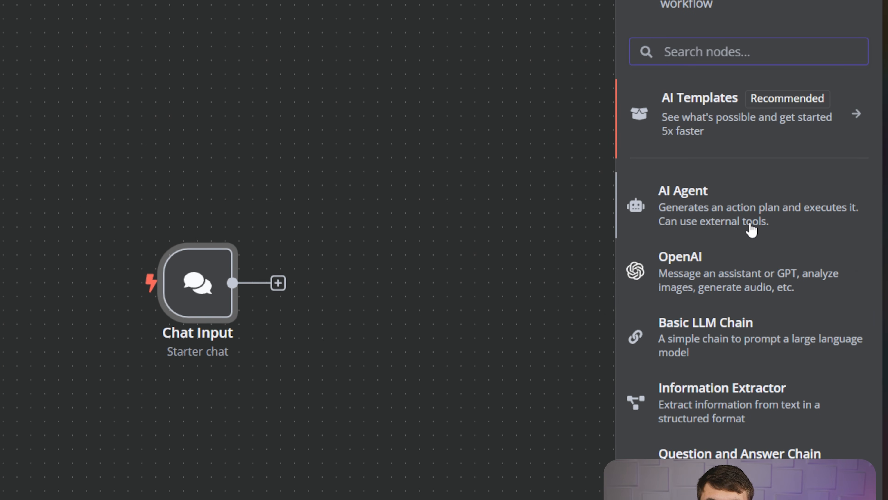
{"action": "left_click", "coordinate": [752, 229]}
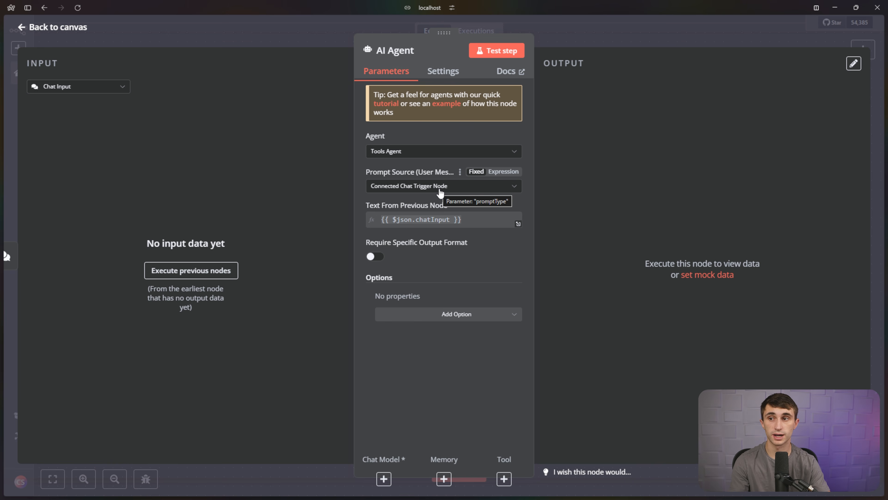
{"action": "left_click", "coordinate": [440, 189]}
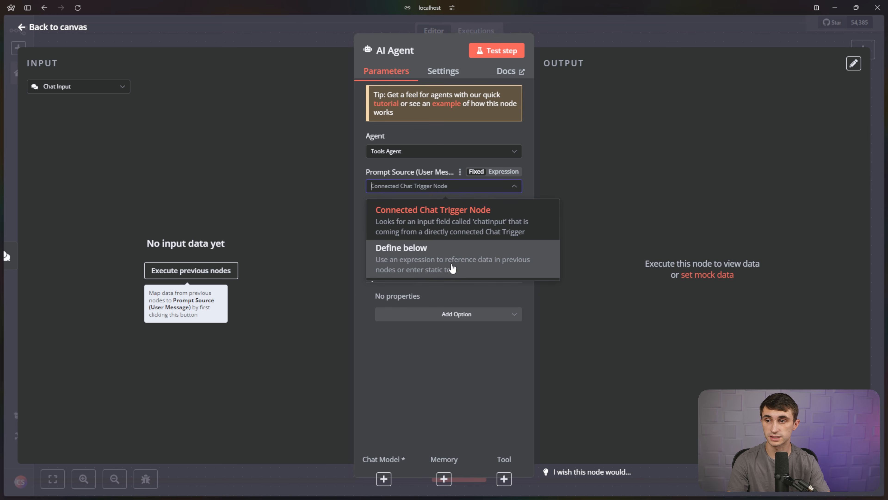
{"action": "left_click", "coordinate": [494, 281]}
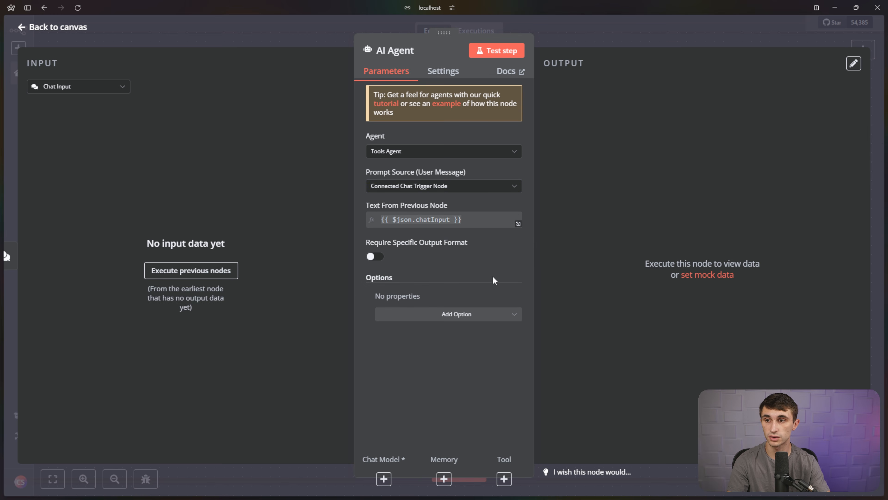
{"action": "left_click", "coordinate": [479, 223]}
{"action": "left_click", "coordinate": [462, 139]}
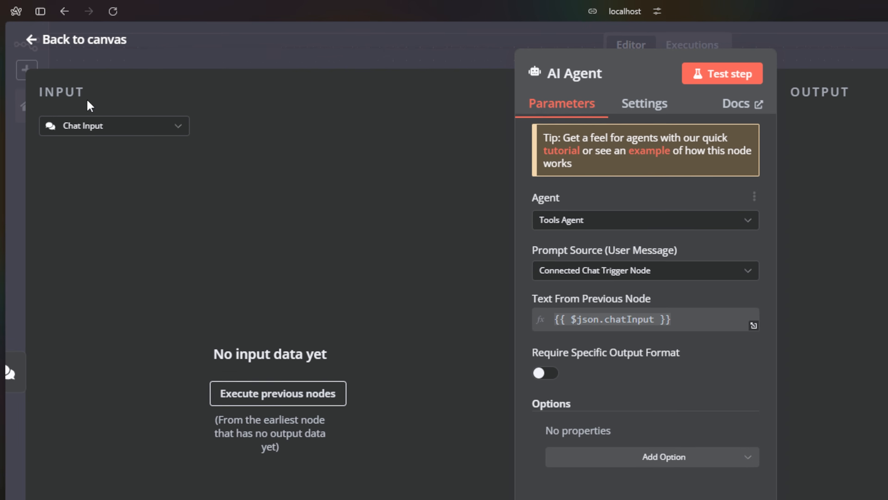
{"action": "left_click", "coordinate": [79, 41]}
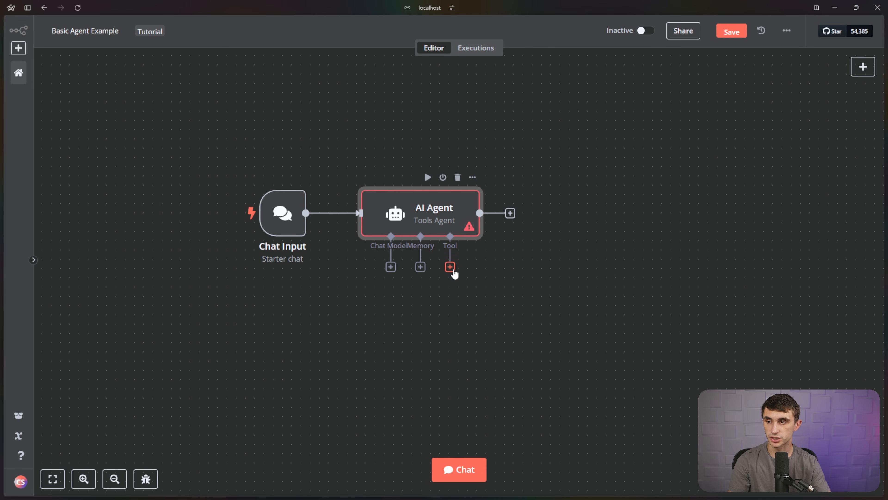
Attach an OpenAI Chat Model to the AI Agent and start creating a new OpenAI credential.
{"action": "left_click_drag", "start_coordinate": [391, 267], "coordinate": [375, 297]}
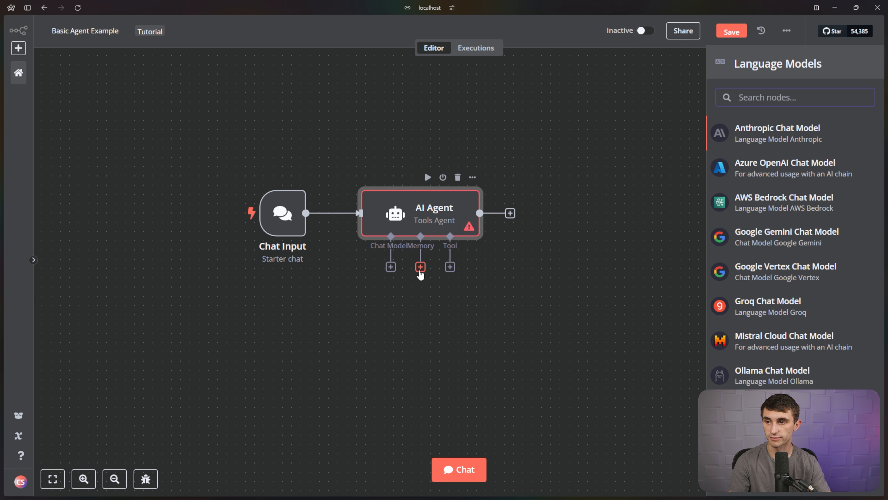
{"action": "left_click", "coordinate": [421, 267]}
{"action": "left_click", "coordinate": [450, 266]}
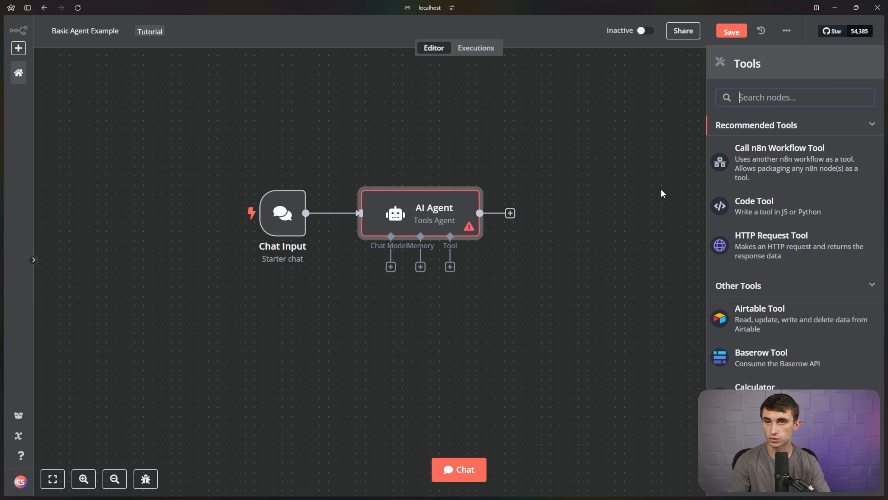
{"action": "left_click", "coordinate": [391, 266]}
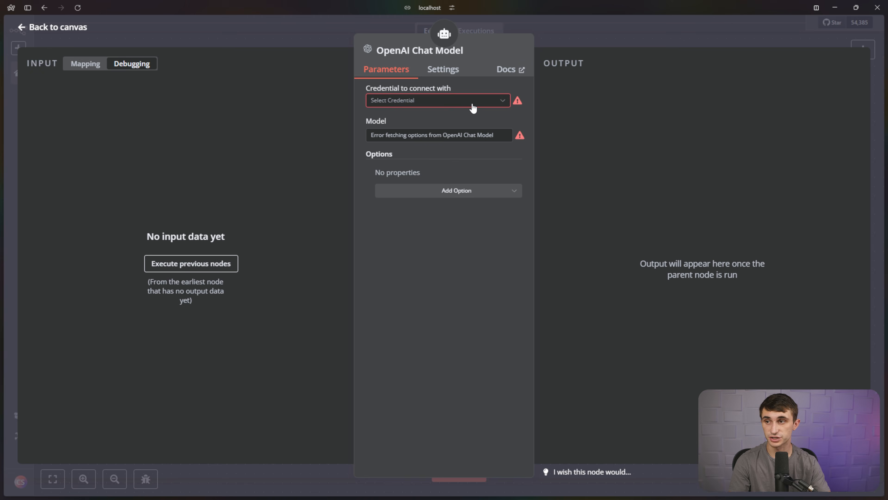
{"action": "left_click", "coordinate": [472, 104]}
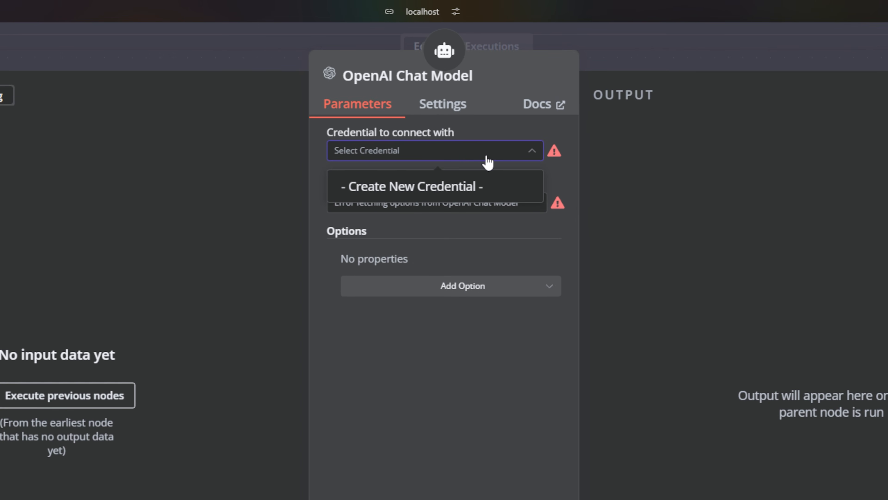
{"action": "left_click", "coordinate": [472, 189]}
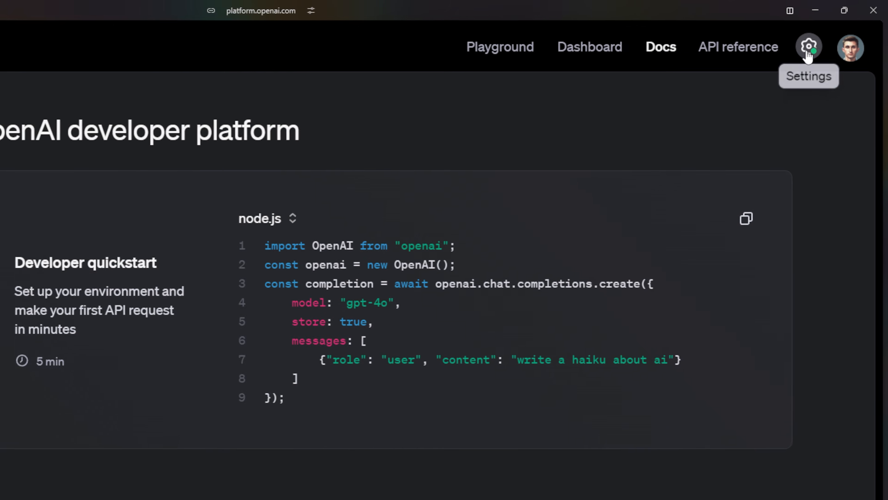
From the organization's API keys page, create a 'N8N Agent' secret key in the Default project and copy it.
{"action": "left_click", "coordinate": [830, 34]}
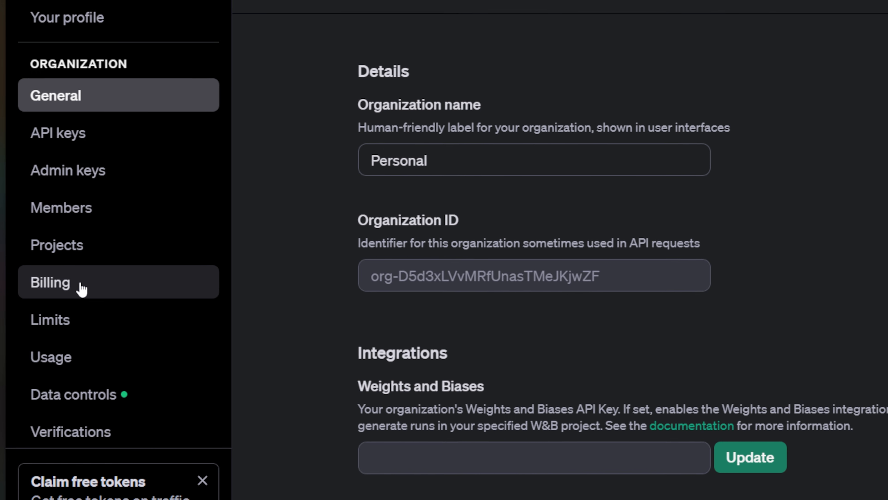
{"action": "left_click", "coordinate": [87, 140]}
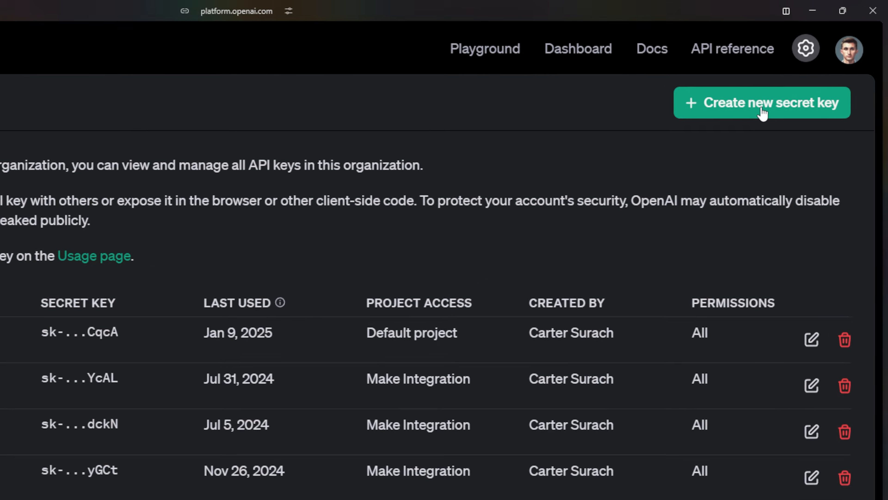
{"action": "left_click", "coordinate": [800, 79]}
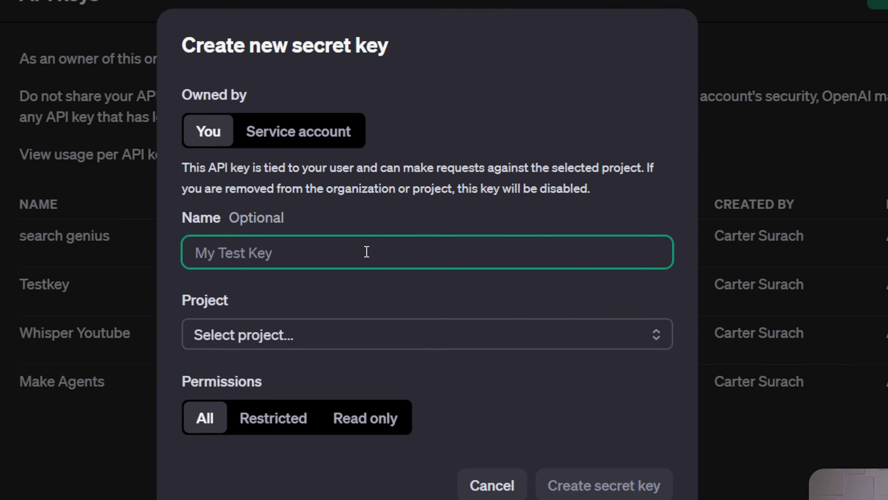
{"action": "type", "text": "N8i"}
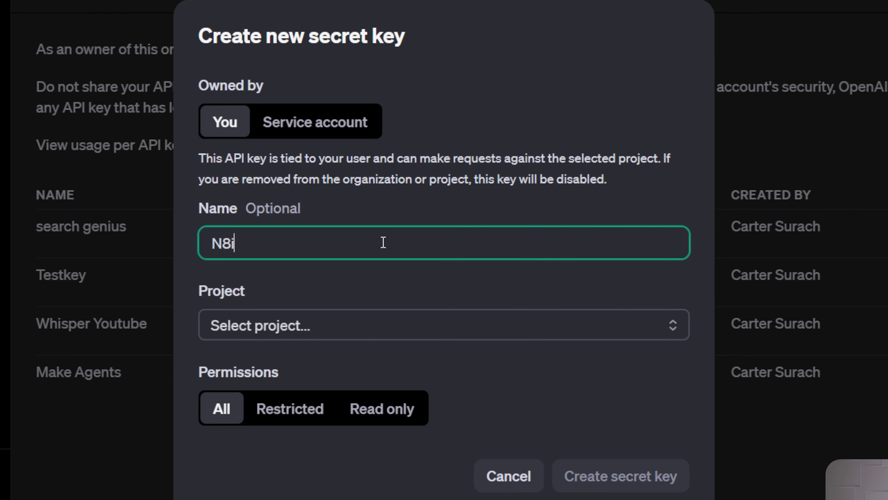
{"action": "type", "text": "N Agent"}
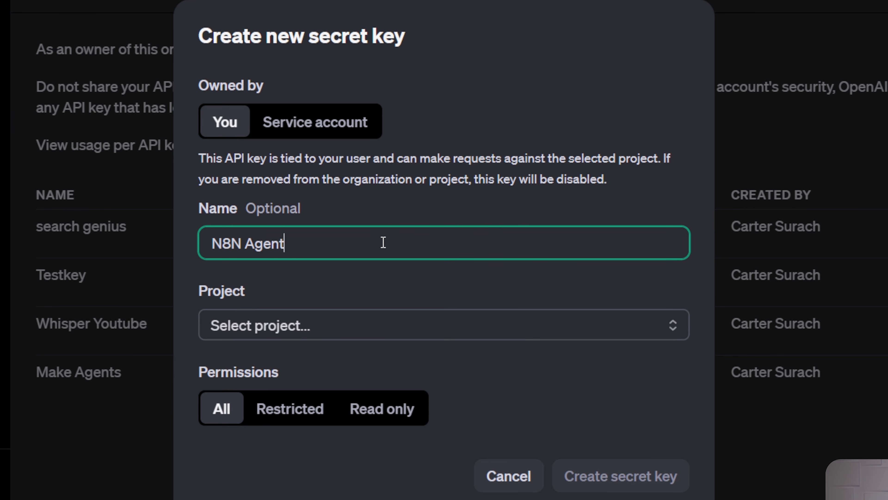
{"action": "left_click", "coordinate": [430, 331]}
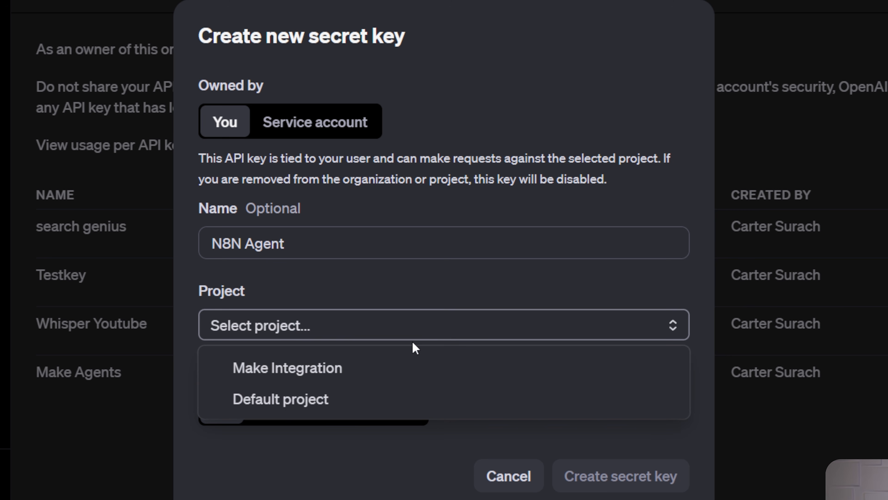
{"action": "left_click", "coordinate": [370, 398]}
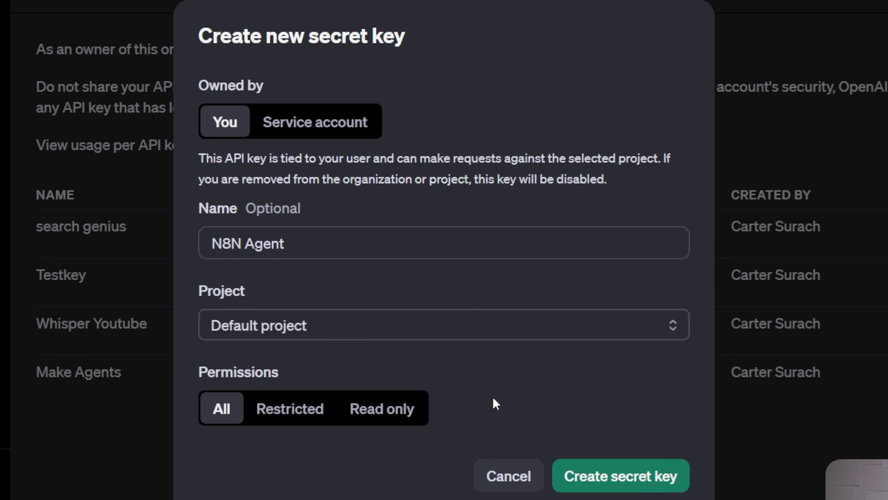
{"action": "left_click", "coordinate": [629, 485]}
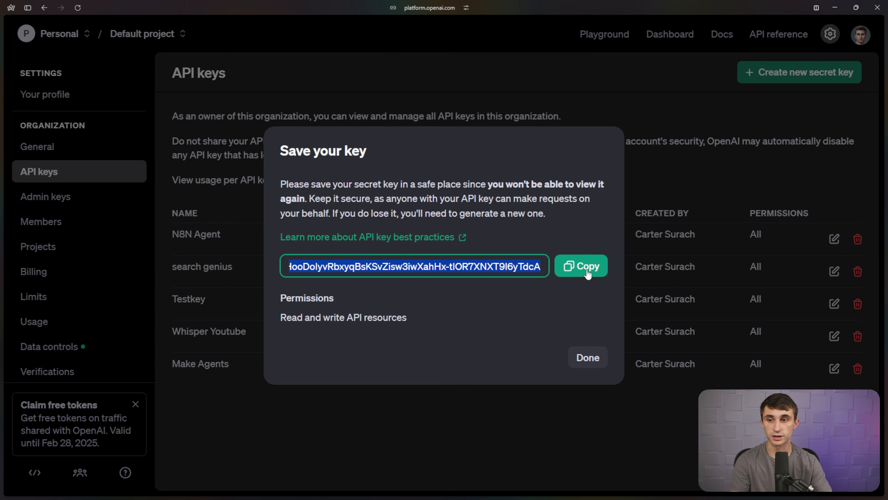
{"action": "left_click", "coordinate": [581, 266]}
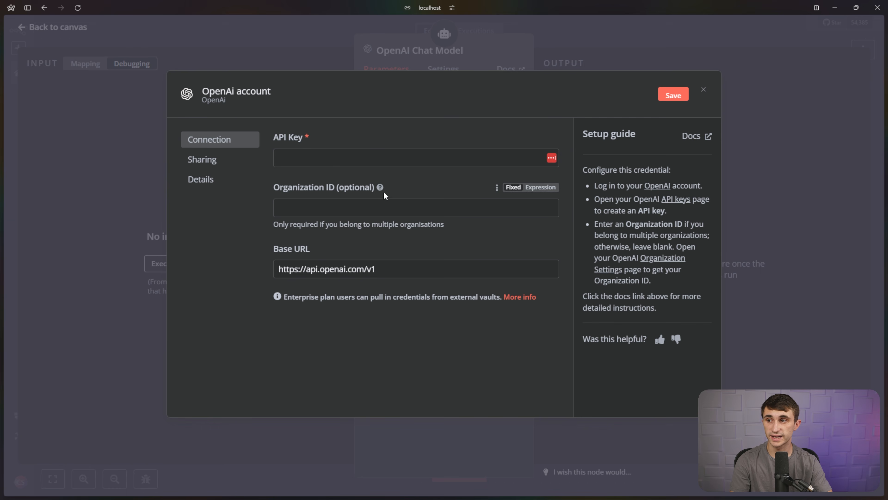
Paste the copied API key into the OpenAI credential, title it 'N8N Agent', and save it.
{"action": "left_click", "coordinate": [377, 160]}
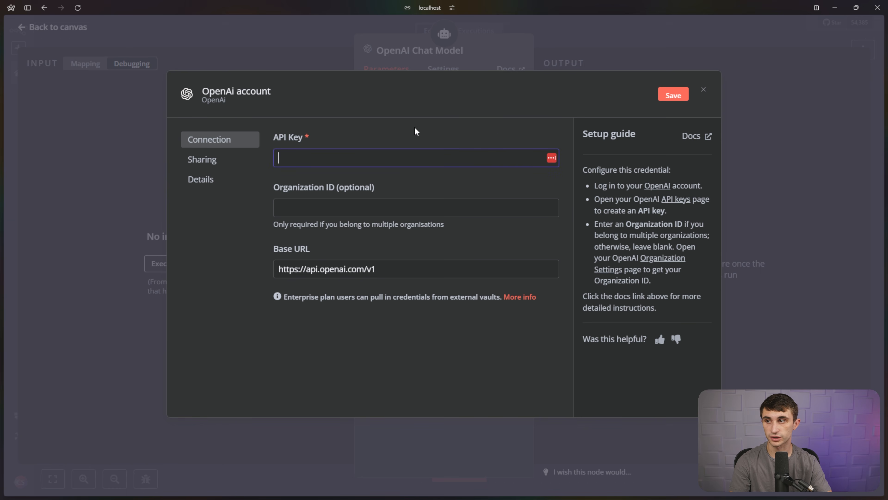
{"action": "key", "text": "ctrl+v"}
{"action": "type", "text": "N8"}
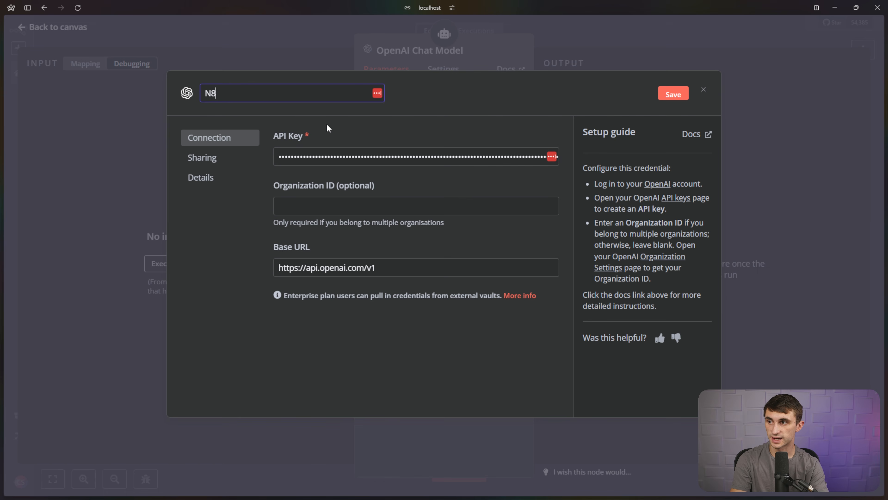
{"action": "type", "text": "N Agent"}
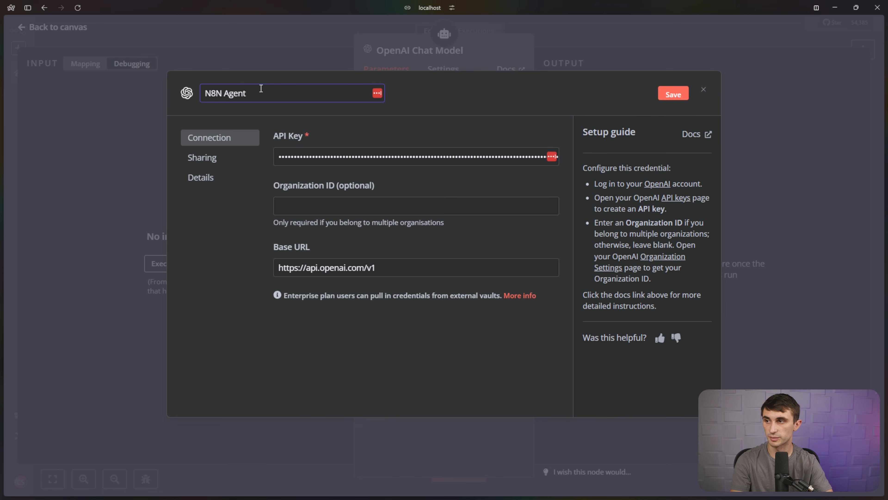
{"action": "key", "text": "Return"}
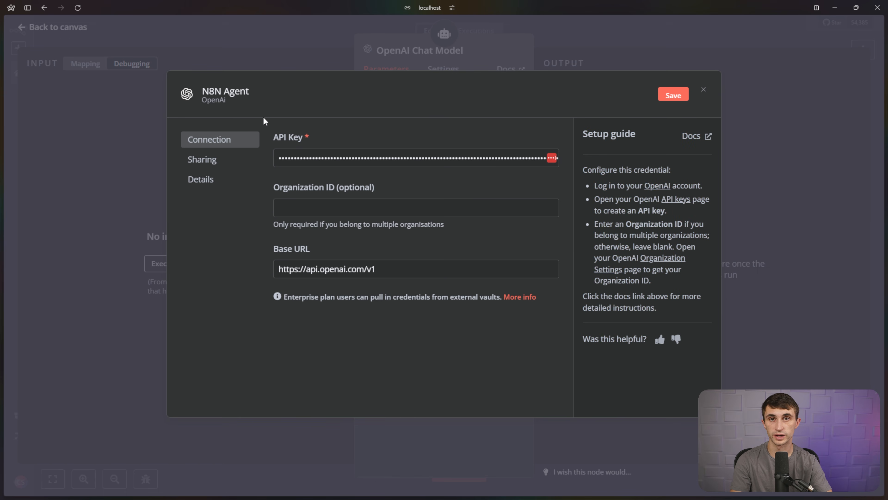
{"action": "left_click", "coordinate": [671, 99]}
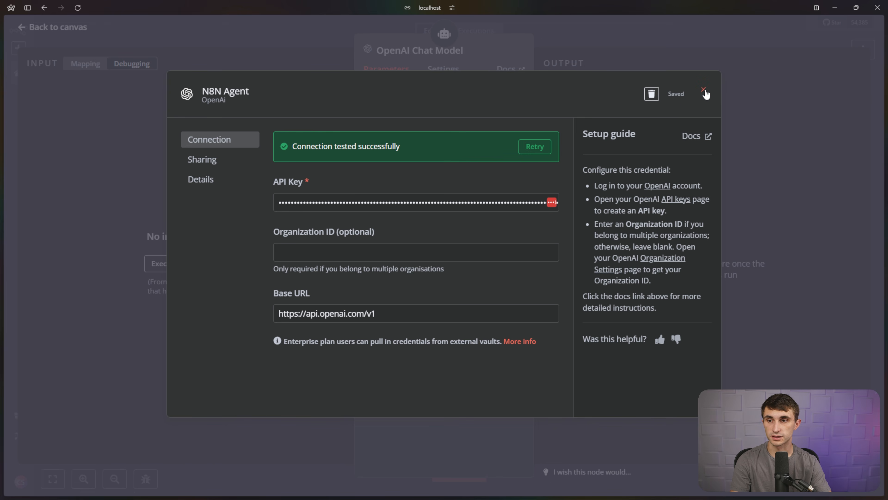
{"action": "left_click", "coordinate": [704, 92]}
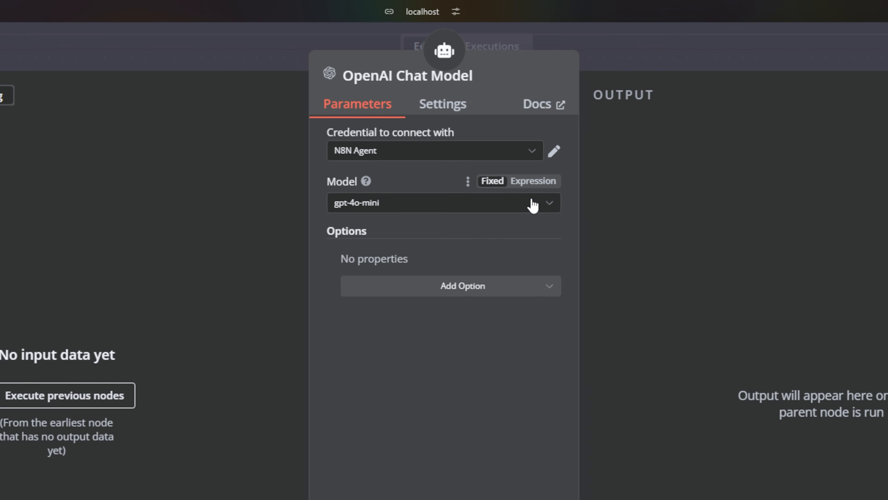
{"action": "left_click", "coordinate": [538, 205]}
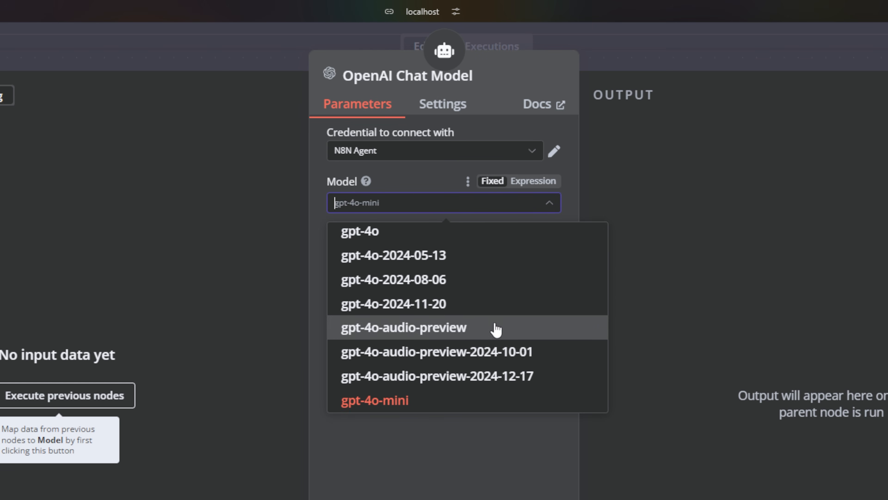
Leave gpt-4o-mini selected in the Model list and go back to the canvas.
{"action": "scroll", "coordinate": [495, 331], "scroll_direction": "down", "scroll_amount": 8}
{"action": "scroll", "coordinate": [446, 297], "scroll_direction": "up", "scroll_amount": 3}
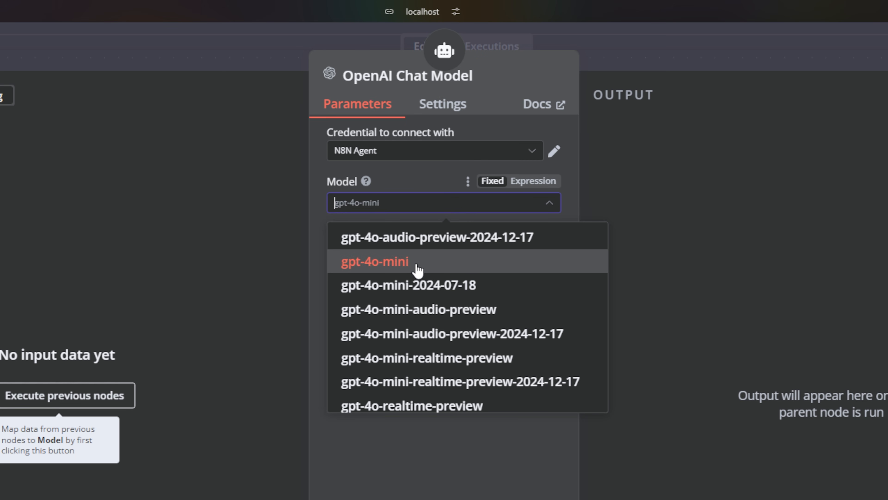
{"action": "scroll", "coordinate": [418, 270], "scroll_direction": "down", "scroll_amount": 3}
{"action": "key", "text": "Escape"}
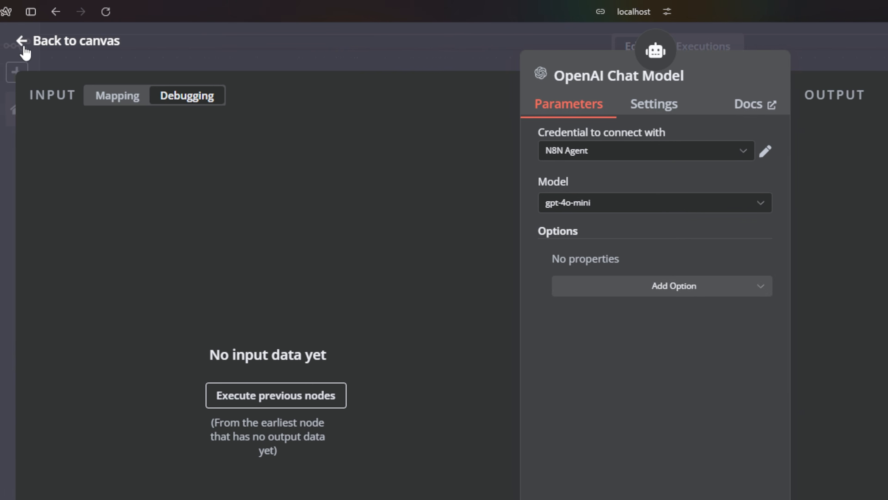
{"action": "left_click", "coordinate": [24, 53]}
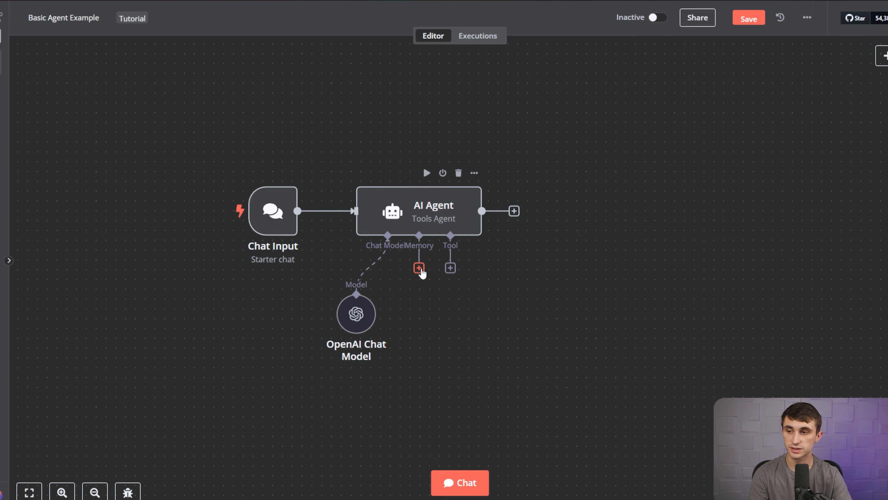
Add Window Buffer Memory with the default context window length 5 and place it below the agent.
{"action": "left_click", "coordinate": [421, 268]}
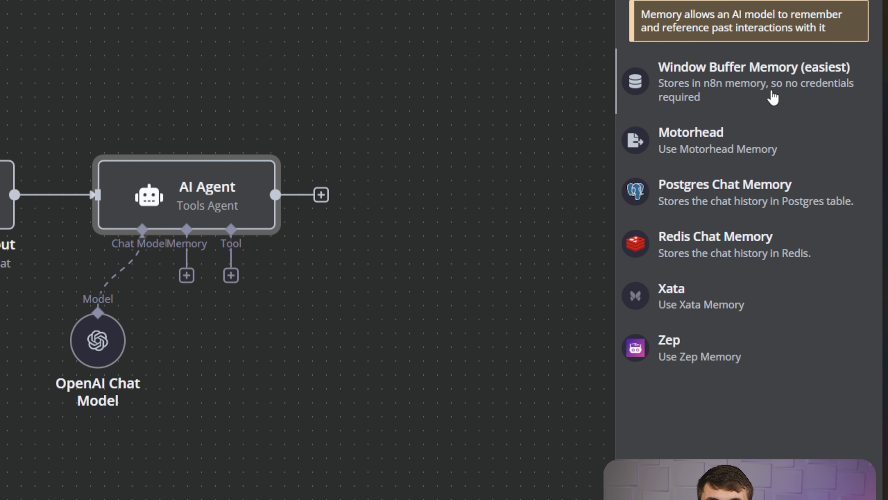
{"action": "left_click", "coordinate": [756, 91]}
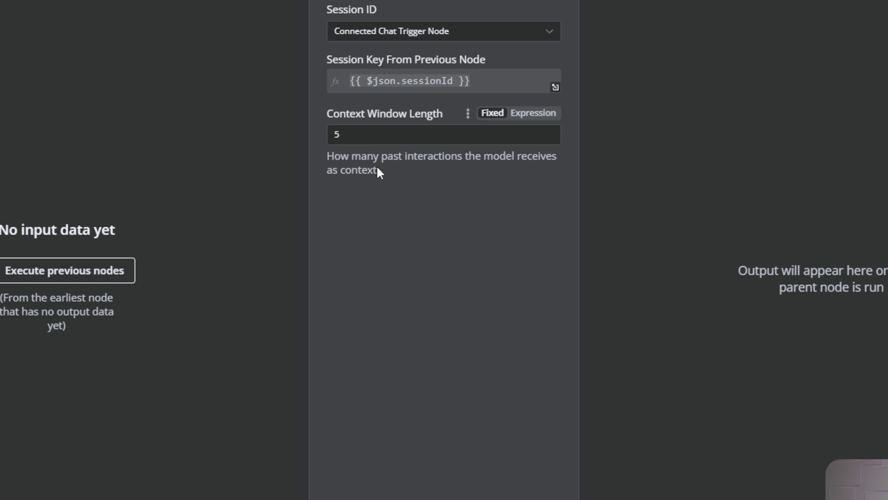
{"action": "left_click_drag", "start_coordinate": [334, 159], "coordinate": [477, 171]}
{"action": "left_click", "coordinate": [477, 167]}
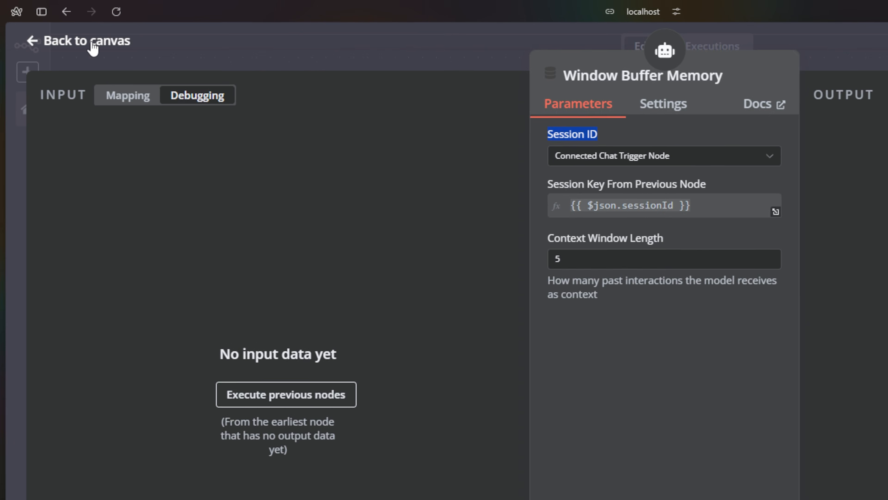
{"action": "left_click", "coordinate": [52, 27]}
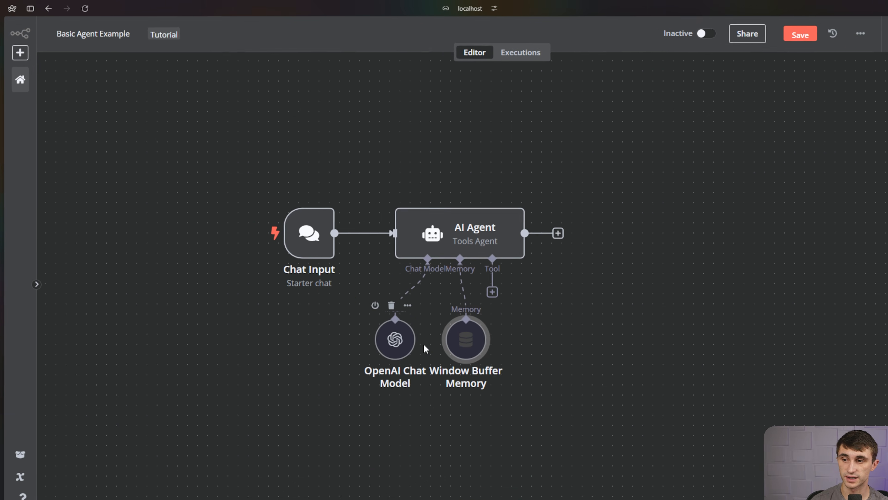
{"action": "left_click_drag", "start_coordinate": [463, 344], "coordinate": [443, 426]}
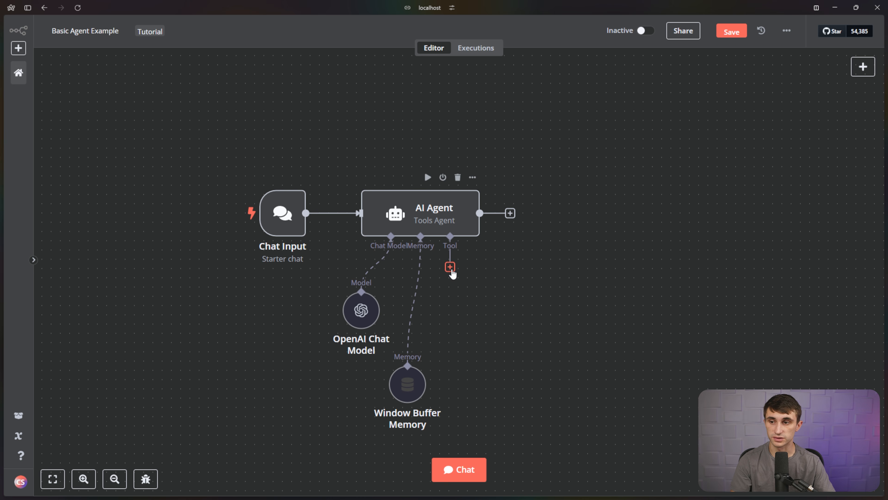
Add the Calculator tool to the AI Agent by searching 'calc'.
{"action": "left_click", "coordinate": [450, 267]}
{"action": "type", "text": "cal"}
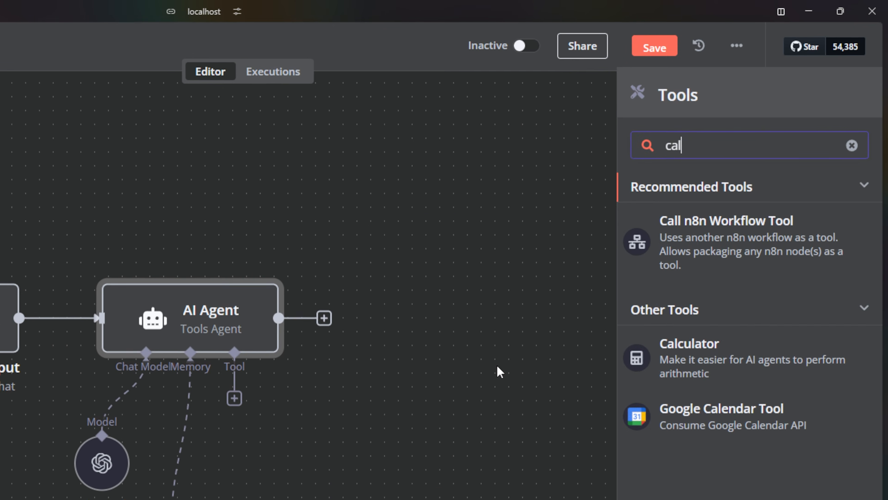
{"action": "type", "text": "c"}
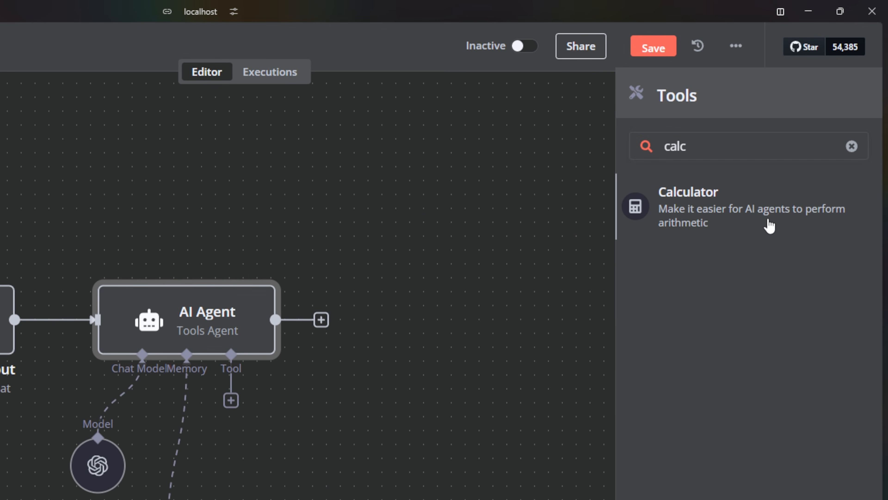
{"action": "left_click", "coordinate": [767, 224]}
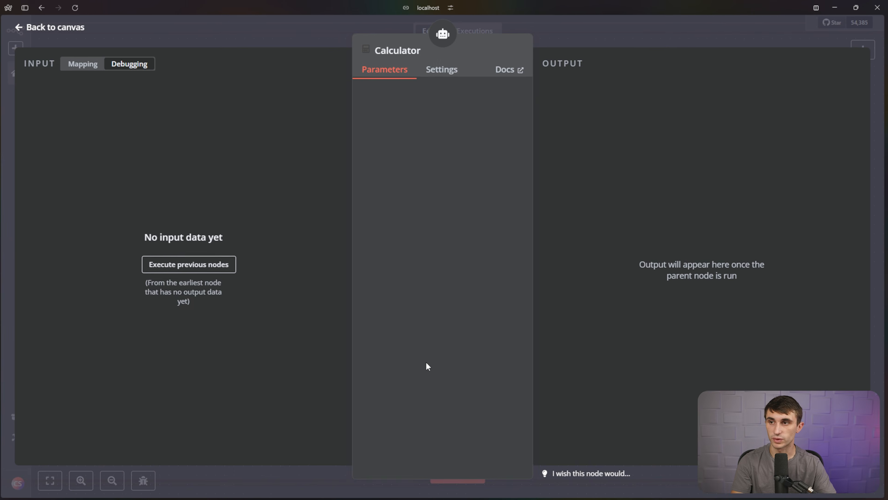
{"action": "left_click", "coordinate": [447, 70]}
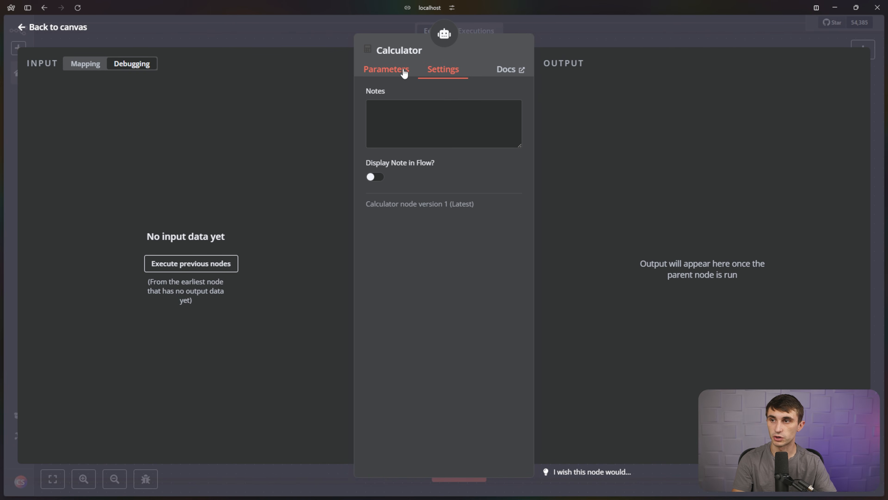
{"action": "left_click", "coordinate": [386, 69]}
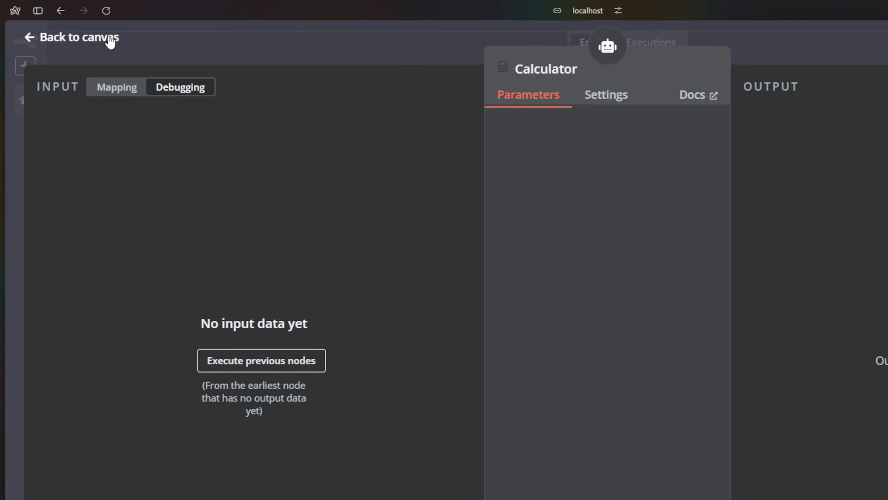
Save the Basic Agent Example workflow and open the test chat.
{"action": "left_click", "coordinate": [120, 45]}
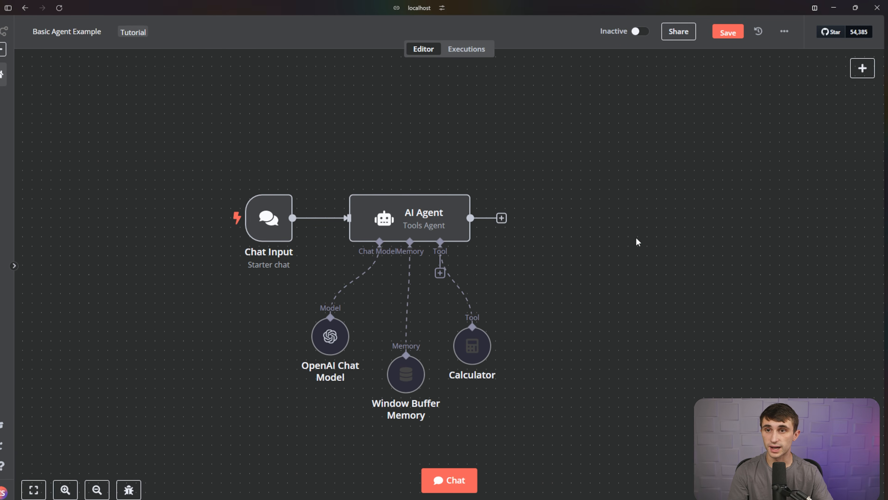
{"action": "left_click", "coordinate": [731, 32]}
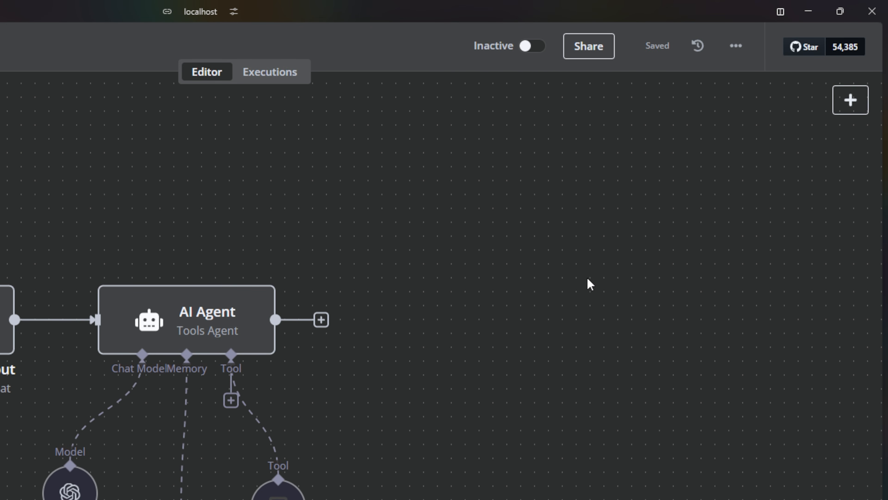
{"action": "left_click", "coordinate": [439, 477]}
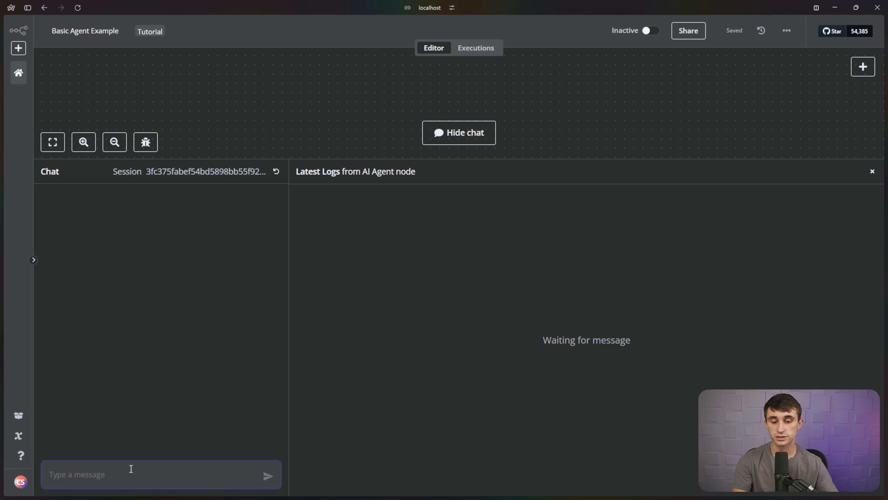
Send 'What's your favorite color' to the agent in the test chat.
{"action": "left_click", "coordinate": [125, 472]}
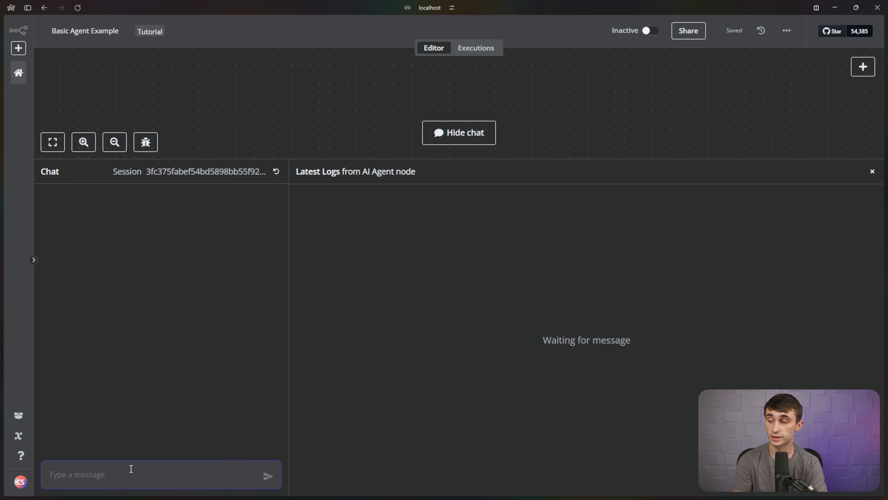
{"action": "type", "text": "What's you"}
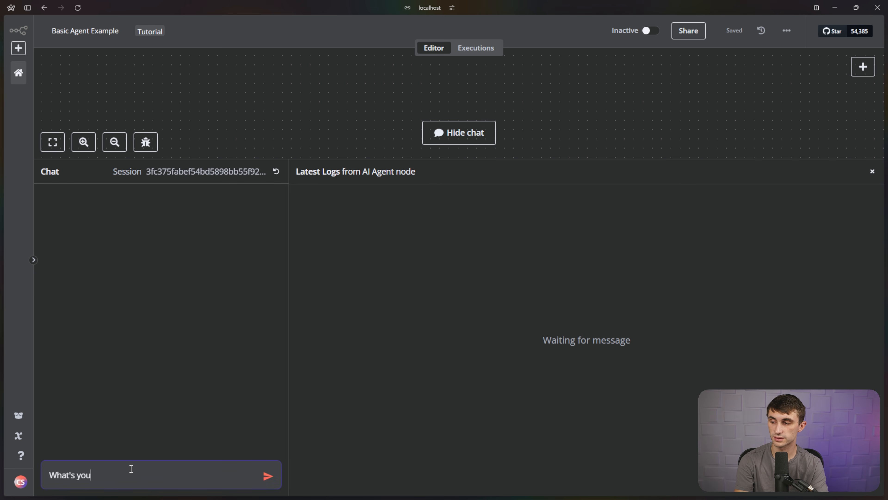
{"action": "type", "text": "r favorite color"}
{"action": "key", "text": "Return"}
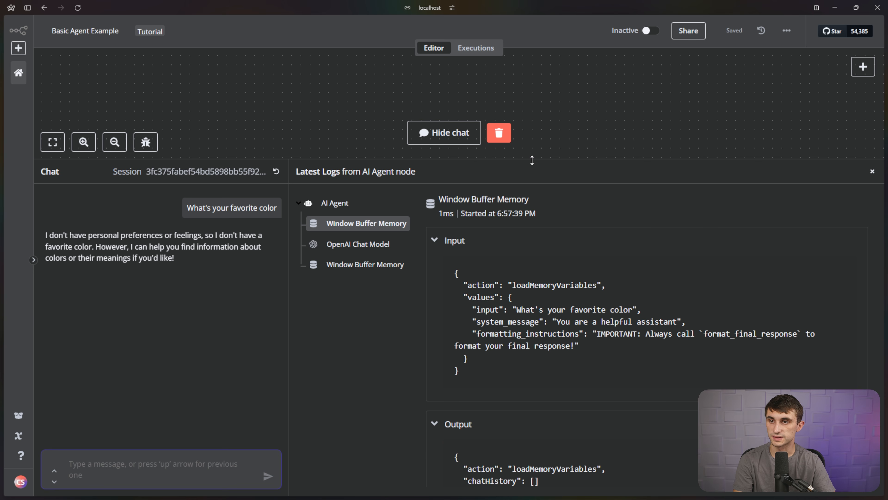
Tidy the OpenAI Chat Model and Window Buffer Memory nodes and enlarge the logs to review the reply.
{"action": "left_click_drag", "start_coordinate": [532, 163], "coordinate": [551, 364]}
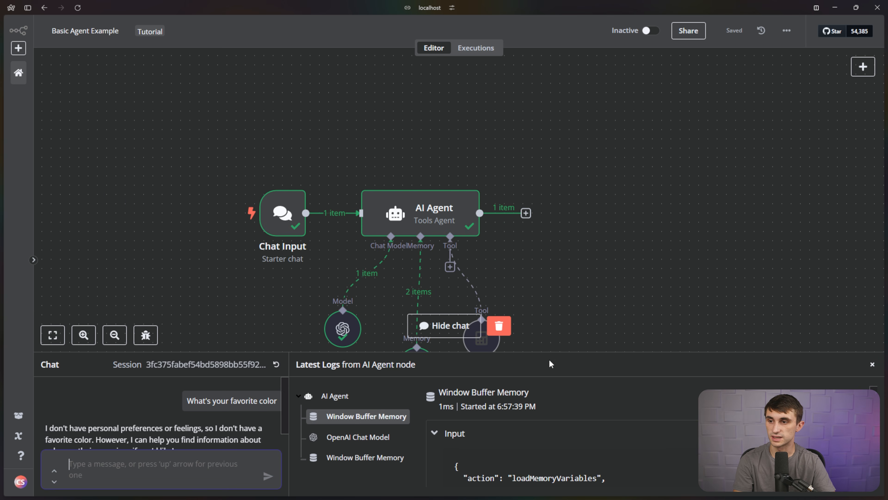
{"action": "left_click_drag", "start_coordinate": [544, 283], "coordinate": [581, 195]}
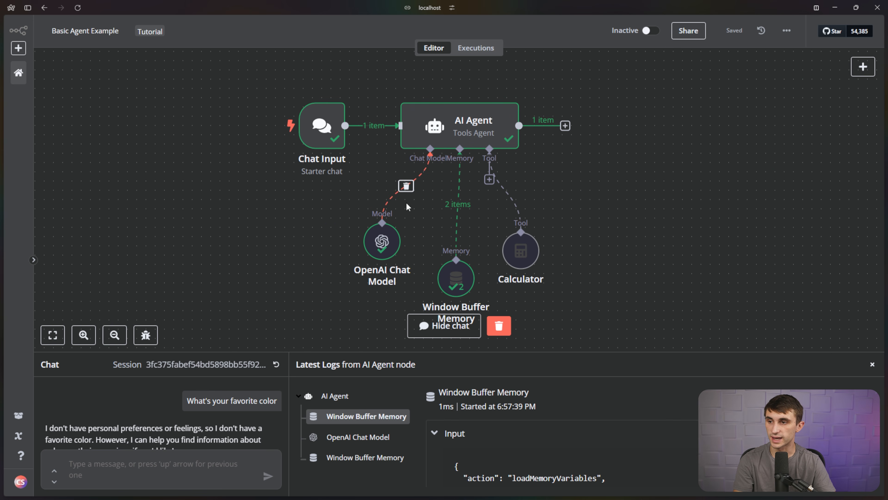
{"action": "mouse_move", "coordinate": [380, 249]}
{"action": "left_mouse_down"}
{"action": "mouse_move", "coordinate": [389, 251]}
{"action": "mouse_move", "coordinate": [371, 249]}
{"action": "left_mouse_up"}
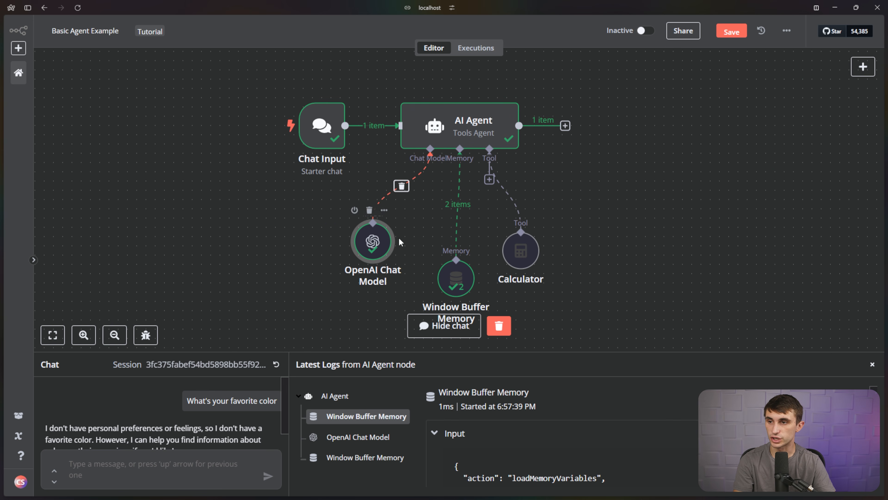
{"action": "left_click_drag", "start_coordinate": [458, 280], "coordinate": [448, 240]}
{"action": "left_click", "coordinate": [514, 218]}
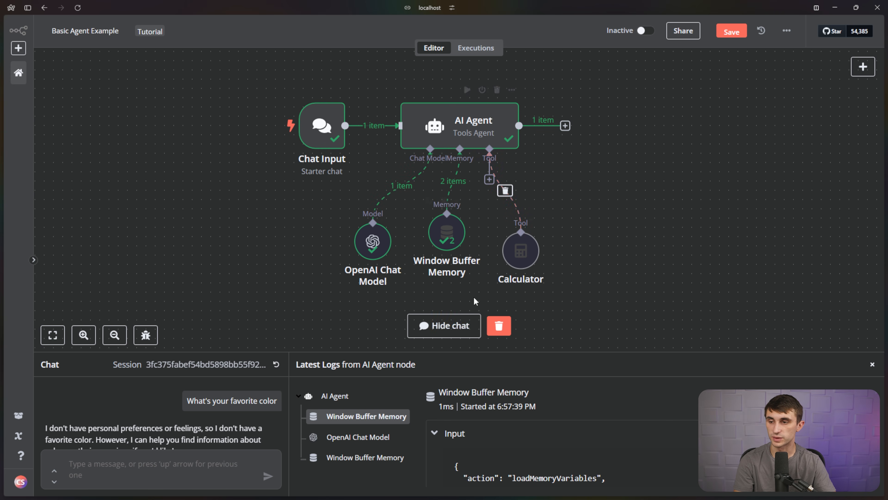
{"action": "left_click_drag", "start_coordinate": [492, 352], "coordinate": [498, 185]}
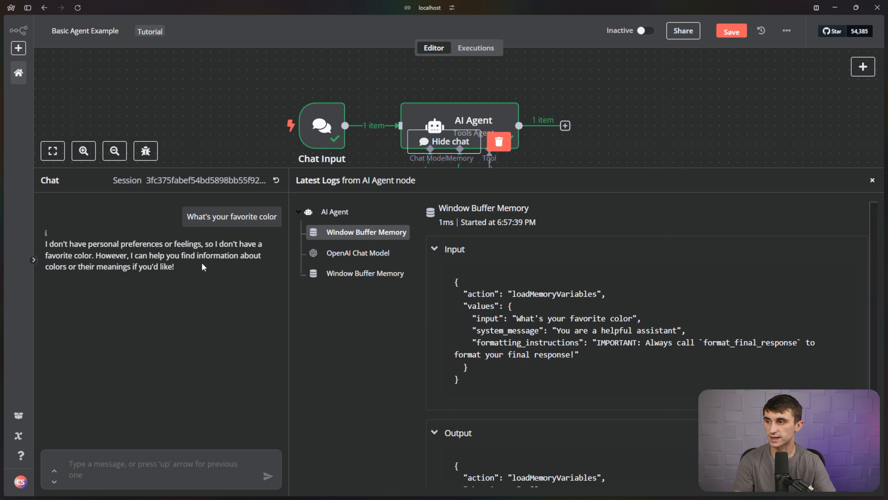
{"action": "left_click_drag", "start_coordinate": [198, 265], "coordinate": [96, 256]}
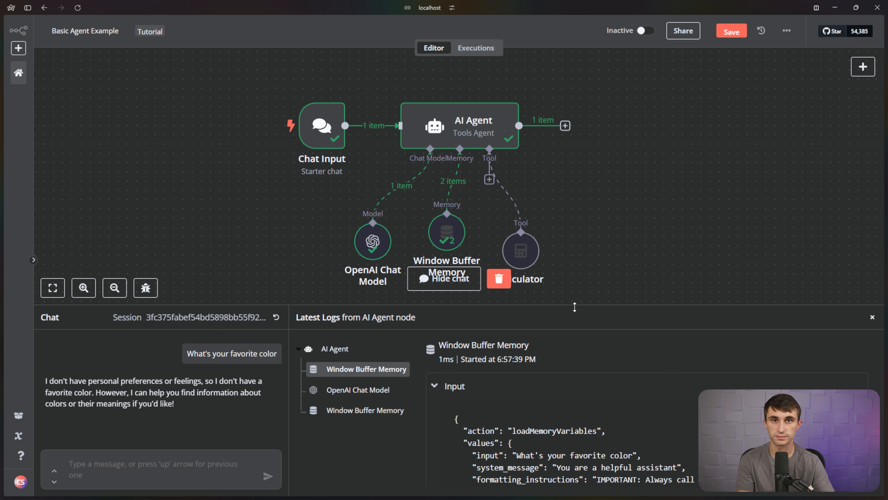
{"action": "left_click_drag", "start_coordinate": [575, 307], "coordinate": [565, 154]}
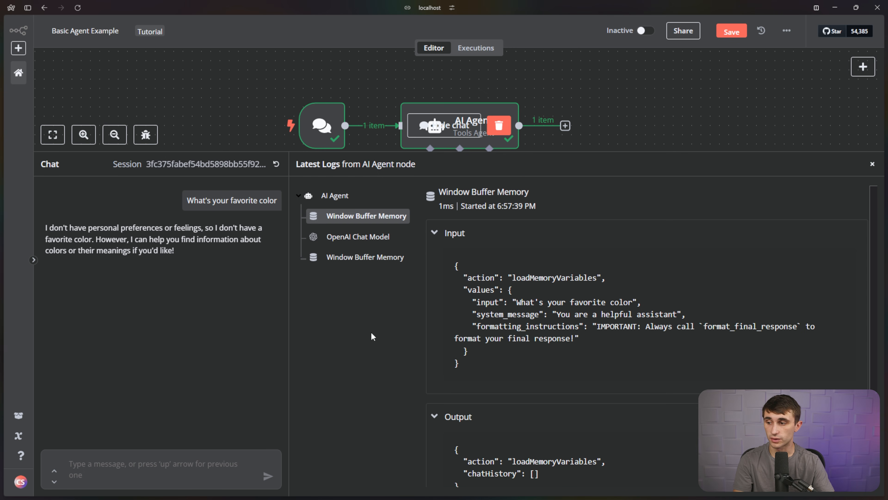
Send 'What is 2+2?' to the agent and highlight the answer 4.
{"action": "left_click", "coordinate": [188, 461]}
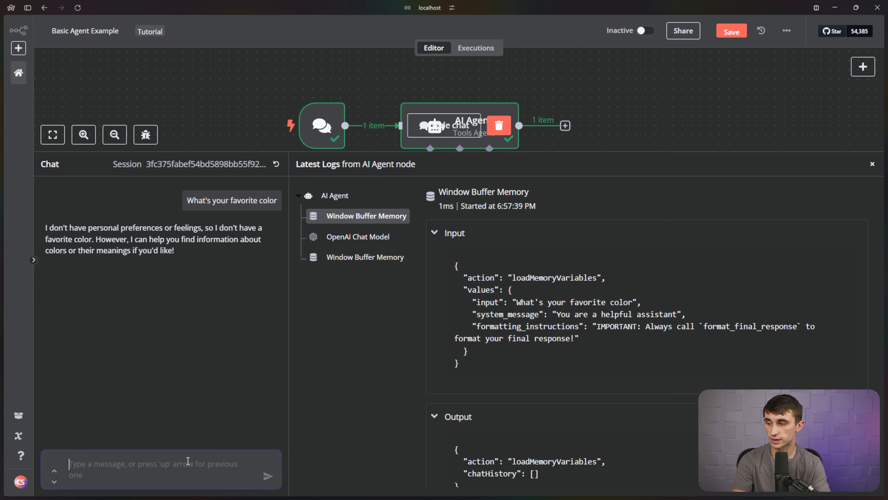
{"action": "type", "text": "What is 2+2?"}
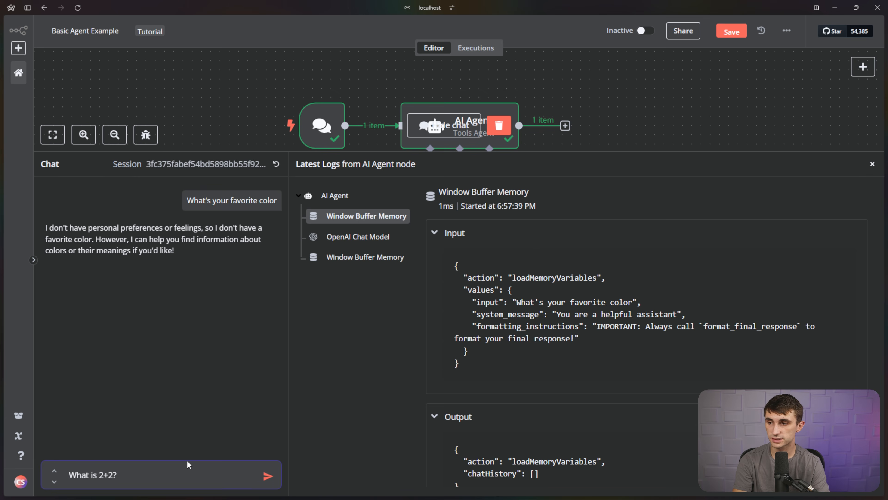
{"action": "key", "text": "Return"}
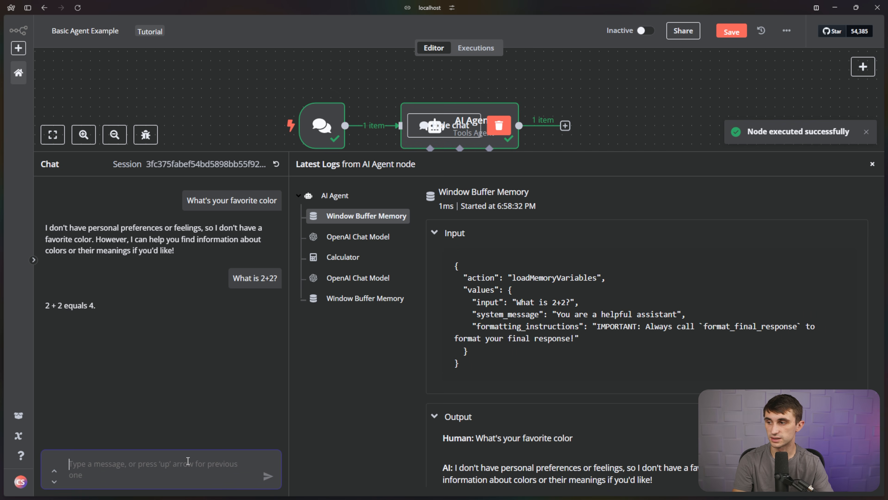
{"action": "double_click", "coordinate": [93, 305]}
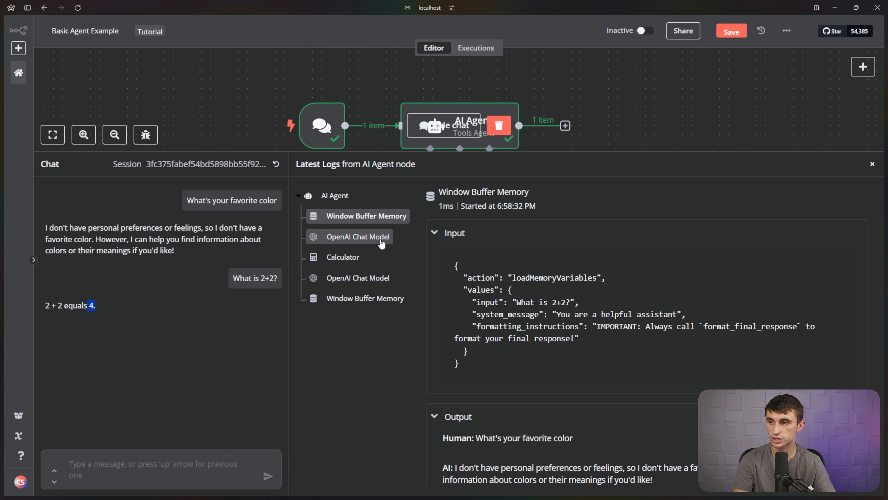
Inspect the model and Calculator log entries showing query 2+2 and result 4.
{"action": "left_click", "coordinate": [382, 243]}
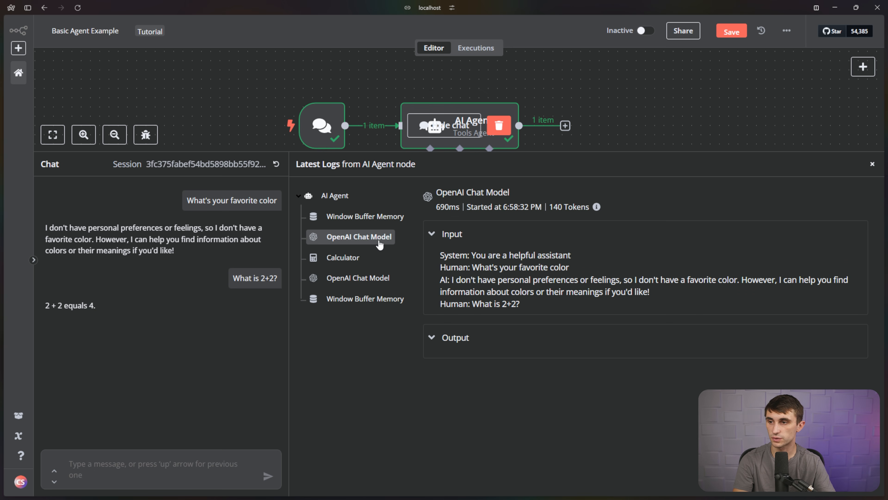
{"action": "left_click", "coordinate": [350, 258]}
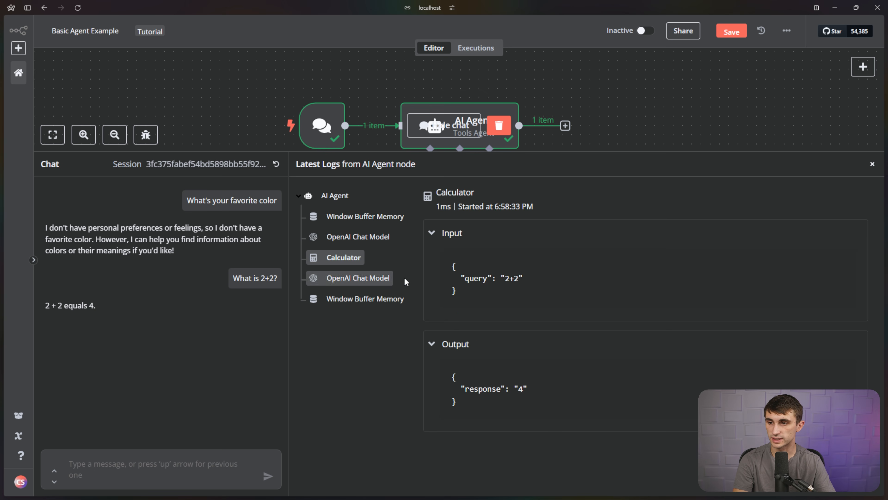
{"action": "left_click_drag", "start_coordinate": [461, 278], "coordinate": [514, 286]}
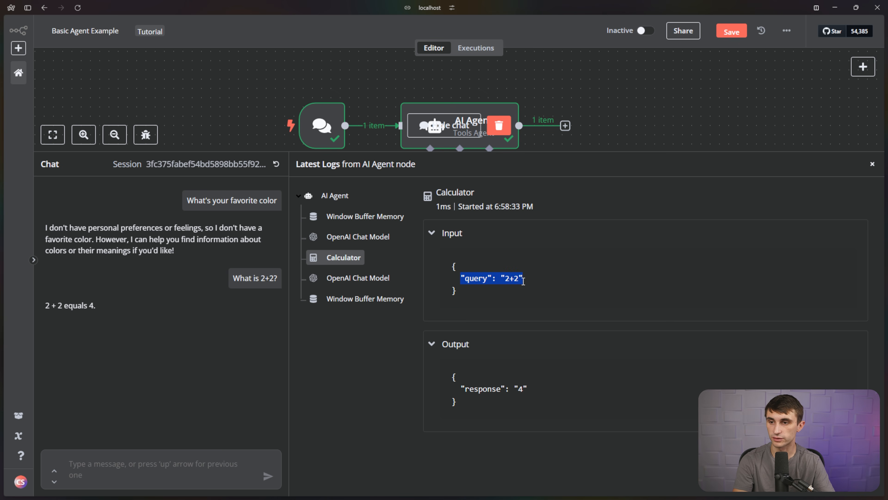
{"action": "left_click", "coordinate": [528, 288]}
{"action": "left_click_drag", "start_coordinate": [468, 388], "coordinate": [535, 391]}
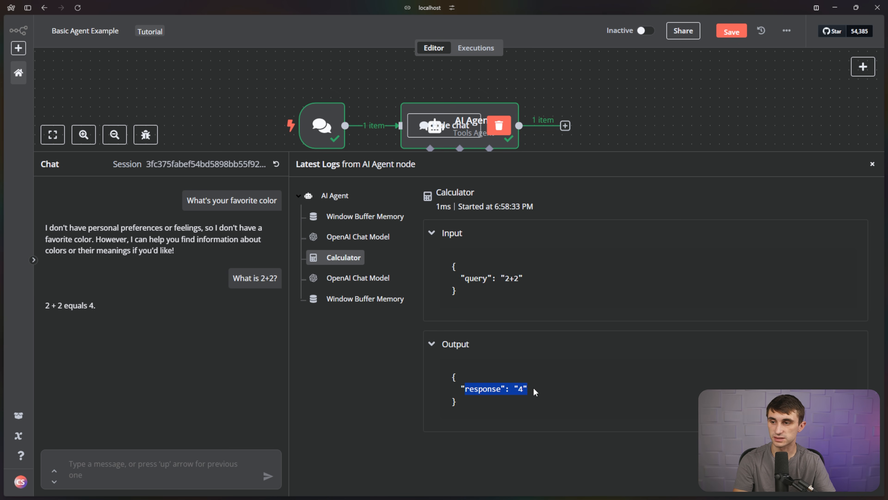
{"action": "left_click", "coordinate": [359, 278]}
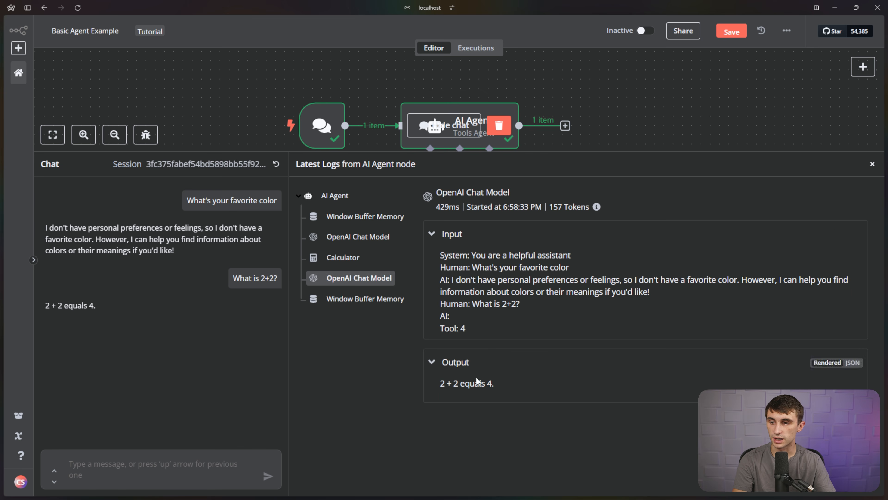
{"action": "left_click_drag", "start_coordinate": [439, 384], "coordinate": [512, 388]}
{"action": "left_click", "coordinate": [512, 390]}
Review the saved Window Buffer Memory JSON, then close the logs panel.
{"action": "left_click", "coordinate": [365, 299]}
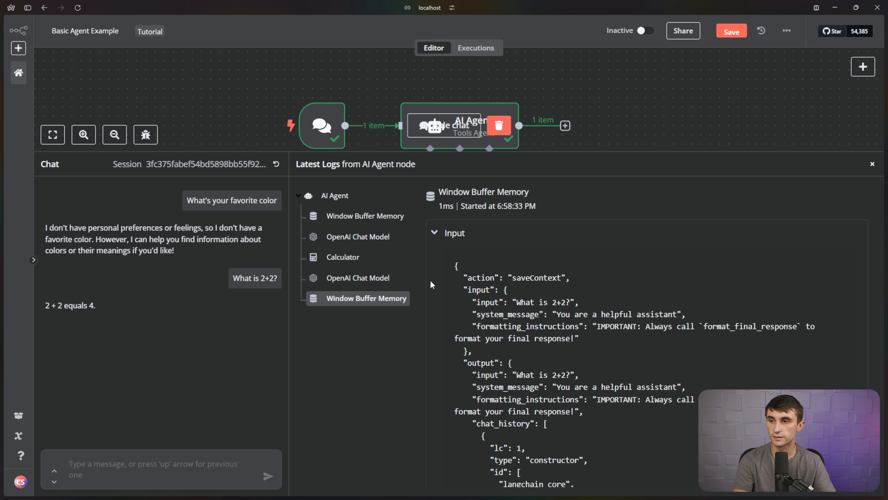
{"action": "left_click_drag", "start_coordinate": [469, 278], "coordinate": [576, 289]}
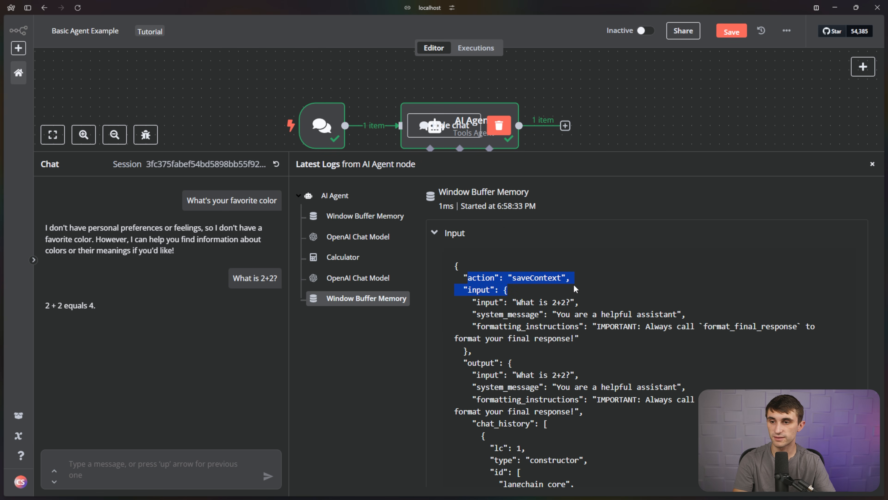
{"action": "left_click", "coordinate": [561, 293]}
{"action": "left_click_drag", "start_coordinate": [508, 302], "coordinate": [632, 350]}
{"action": "scroll", "coordinate": [634, 362], "scroll_direction": "down", "scroll_amount": 1}
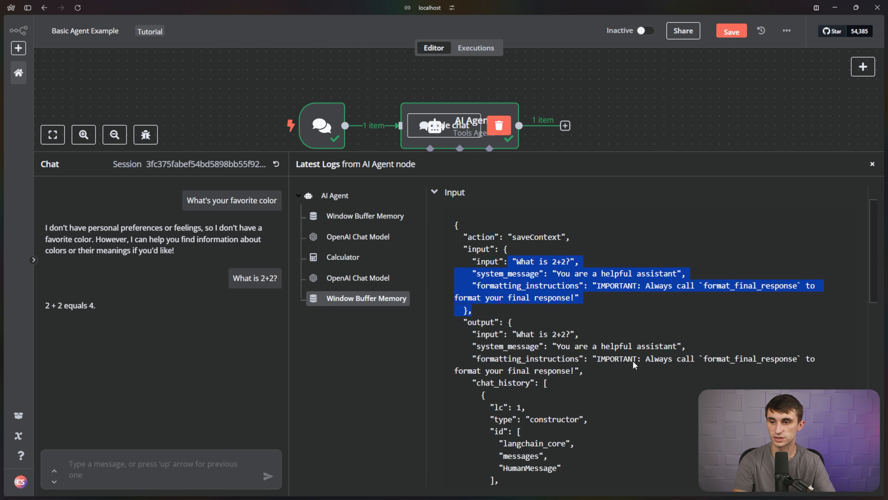
{"action": "left_click", "coordinate": [635, 361]}
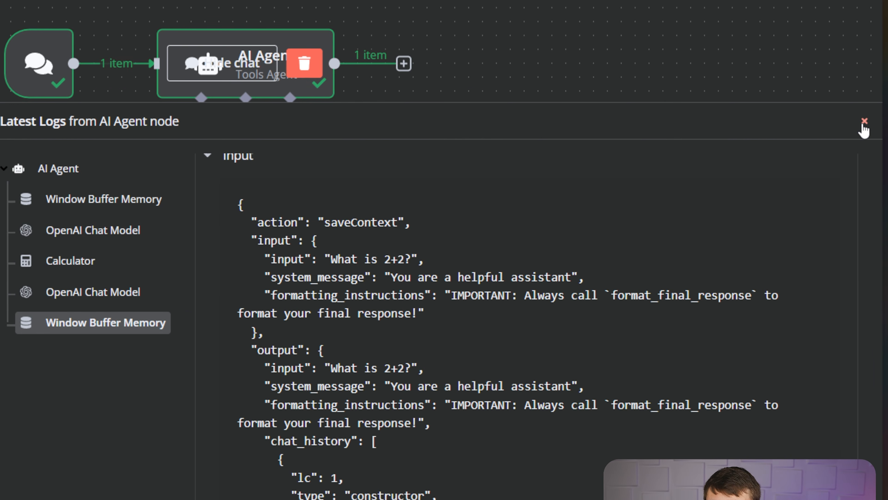
{"action": "left_click", "coordinate": [864, 121]}
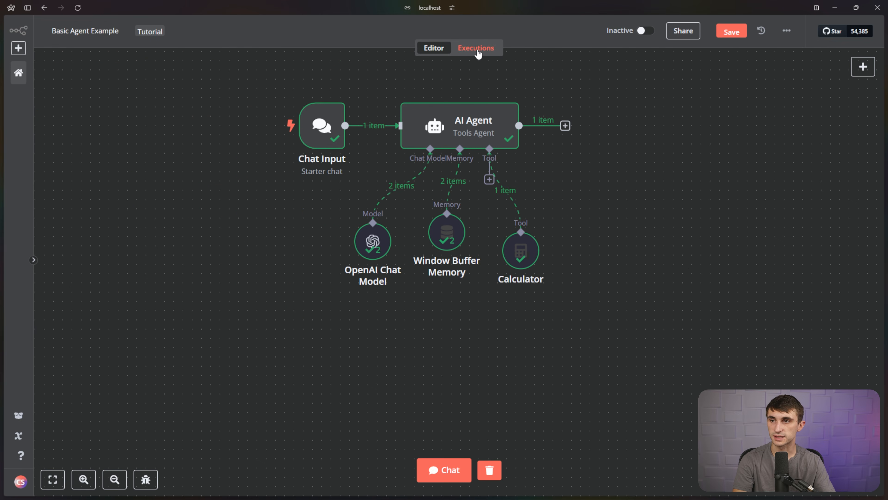
Review the 18:57:39 run in Executions, then clear the run data from the editor canvas.
{"action": "left_click", "coordinate": [476, 49]}
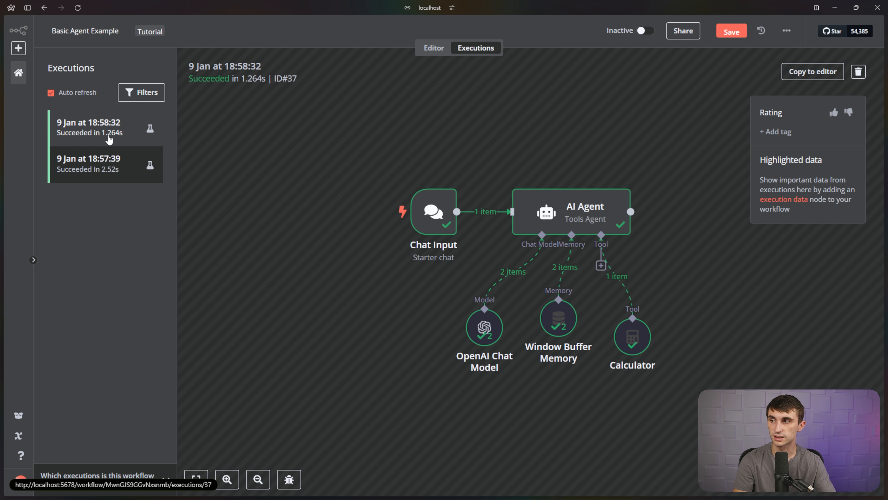
{"action": "left_click", "coordinate": [105, 167]}
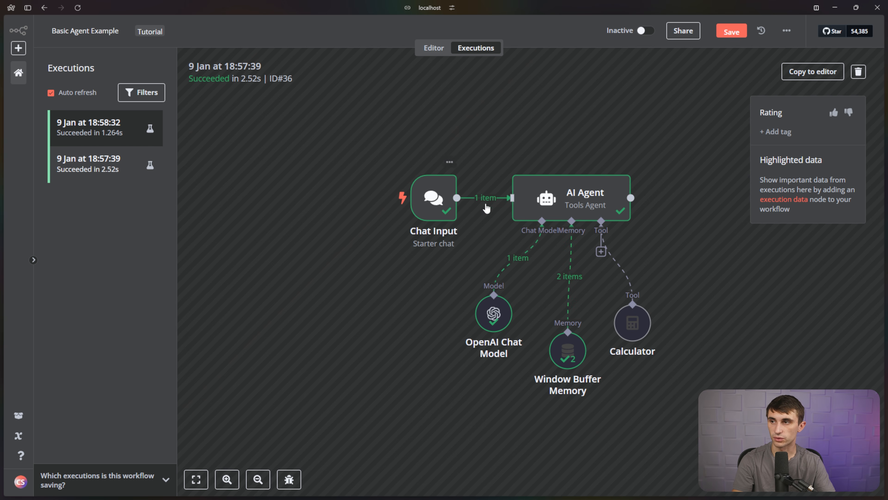
{"action": "left_click", "coordinate": [437, 49]}
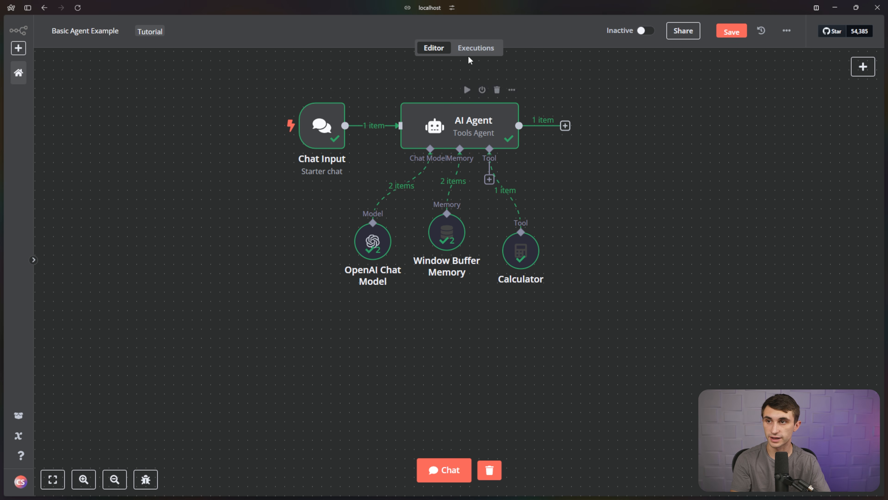
{"action": "left_click", "coordinate": [490, 470]}
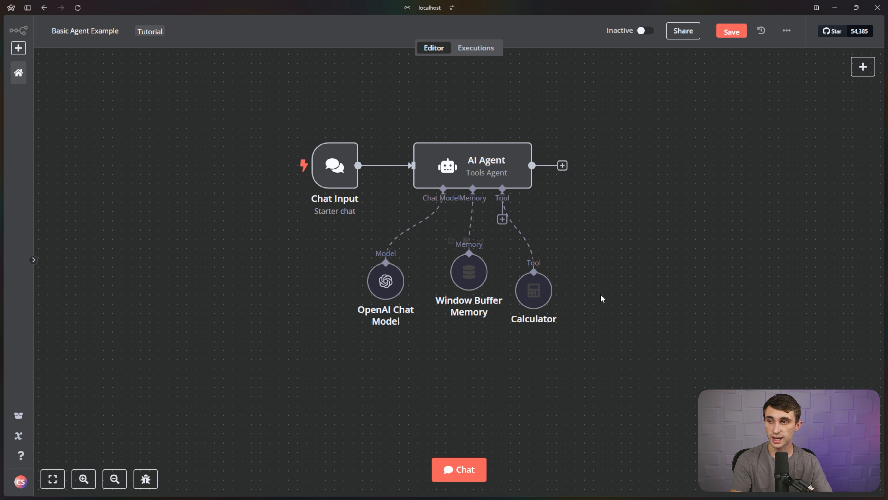
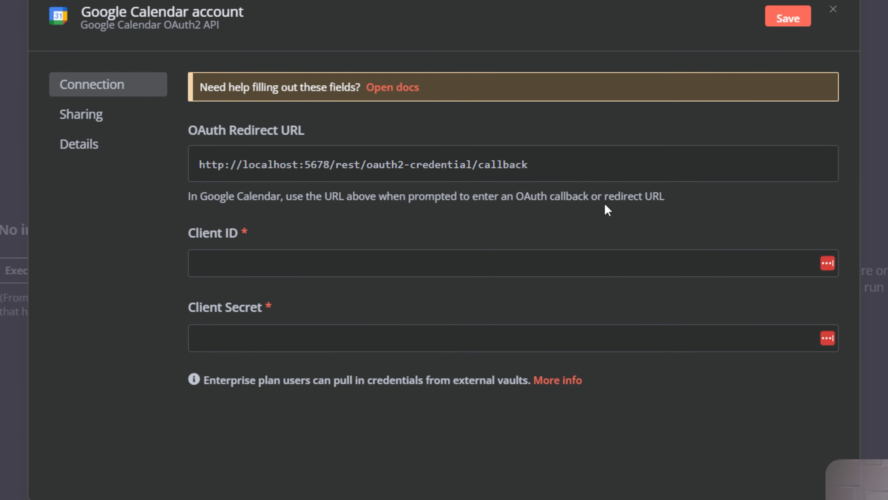
Open the Google OAuth2 docs from the empty Google Calendar credential and highlight the five setup steps.
{"action": "left_click", "coordinate": [604, 331]}
{"action": "left_click", "coordinate": [605, 335]}
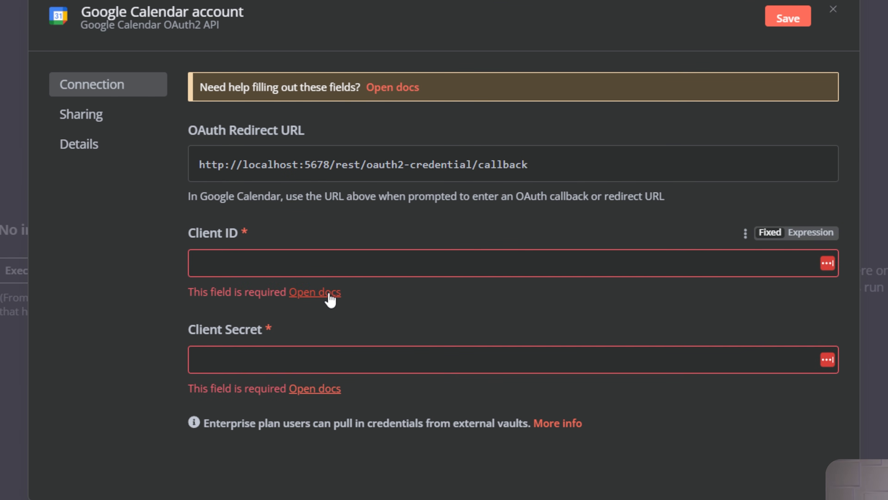
{"action": "left_click", "coordinate": [315, 292]}
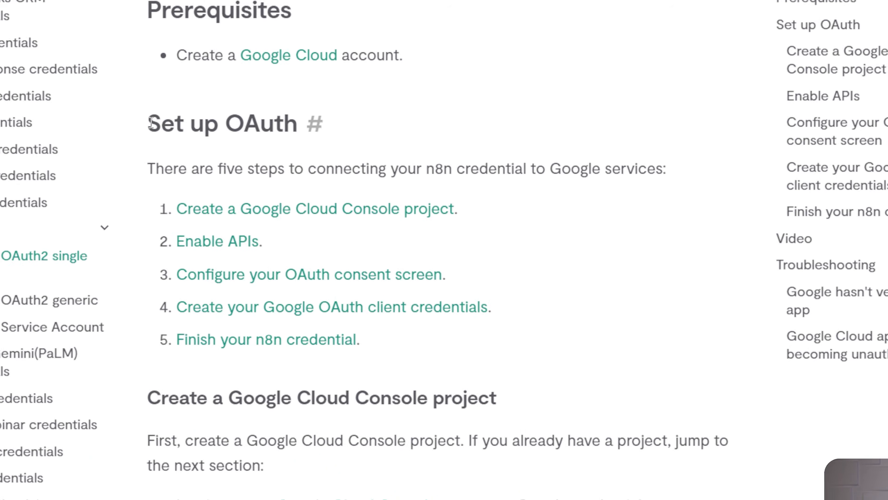
{"action": "left_click_drag", "start_coordinate": [245, 163], "coordinate": [435, 314]}
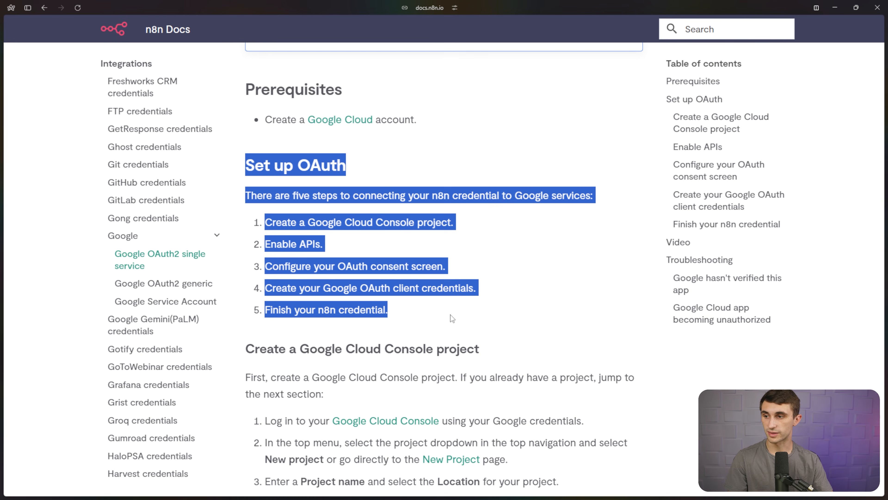
Copy 'Google Cloud Console' from step 1 of the docs and search Google for it.
{"action": "left_click", "coordinate": [451, 315]}
{"action": "scroll", "coordinate": [455, 266], "scroll_direction": "down", "scroll_amount": 1}
{"action": "left_click_drag", "start_coordinate": [454, 215], "coordinate": [413, 211]}
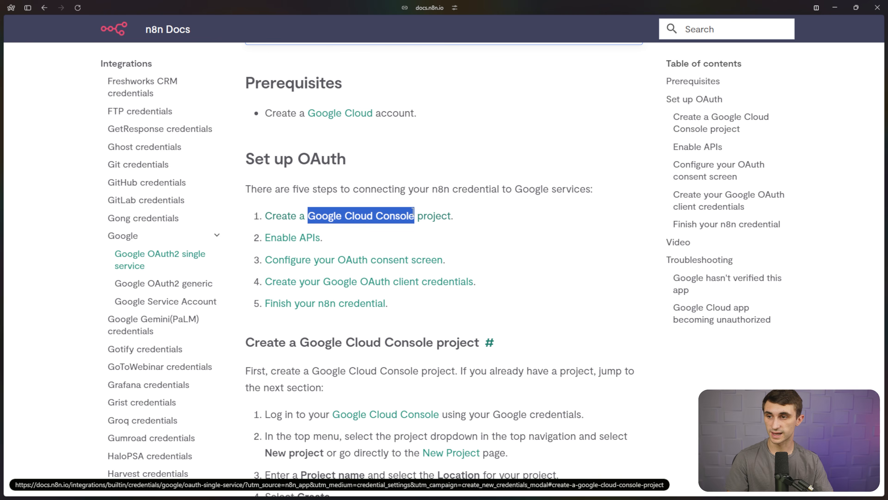
{"action": "key", "text": "ctrl+c"}
{"action": "key", "text": "alt+space"}
{"action": "key", "text": "ctrl+v"}
{"action": "key", "text": "Return"}
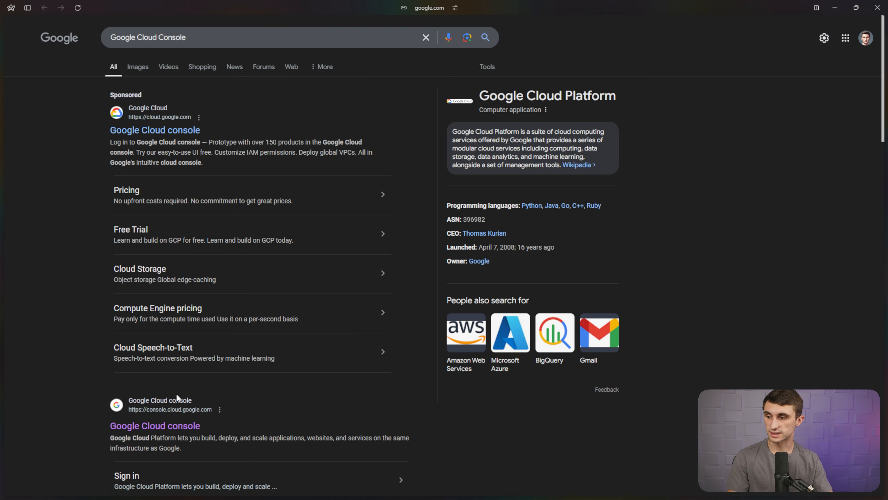
Open the Google Cloud console at console.cloud.google.com from the search results.
{"action": "scroll", "coordinate": [171, 428], "scroll_direction": "down", "scroll_amount": 3}
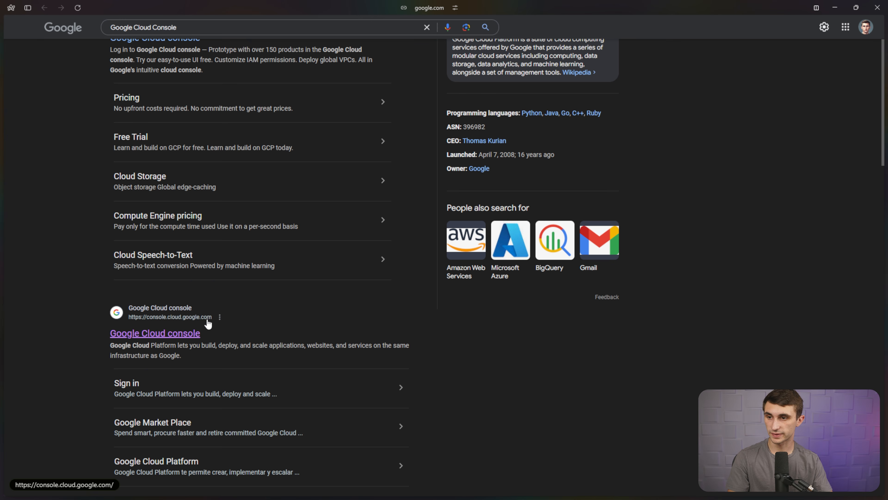
{"action": "left_click", "coordinate": [186, 330]}
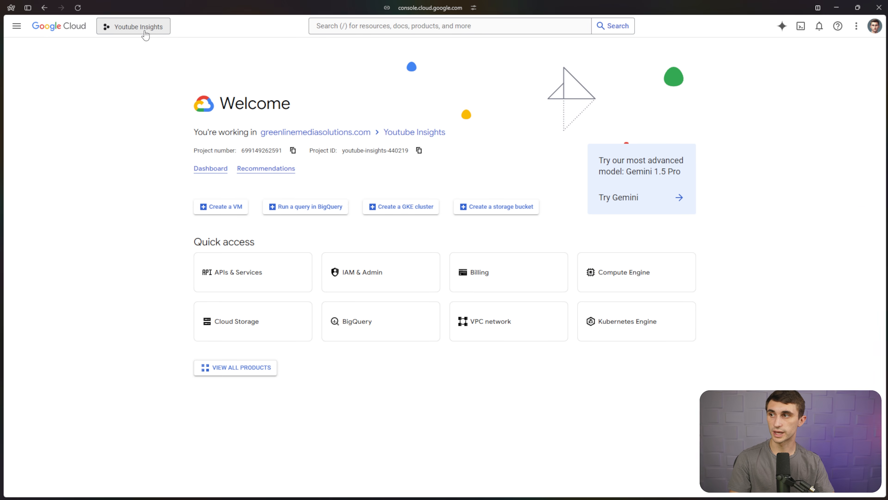
Create a new Google Cloud project named 'N8N Agent'.
{"action": "left_click", "coordinate": [217, 47]}
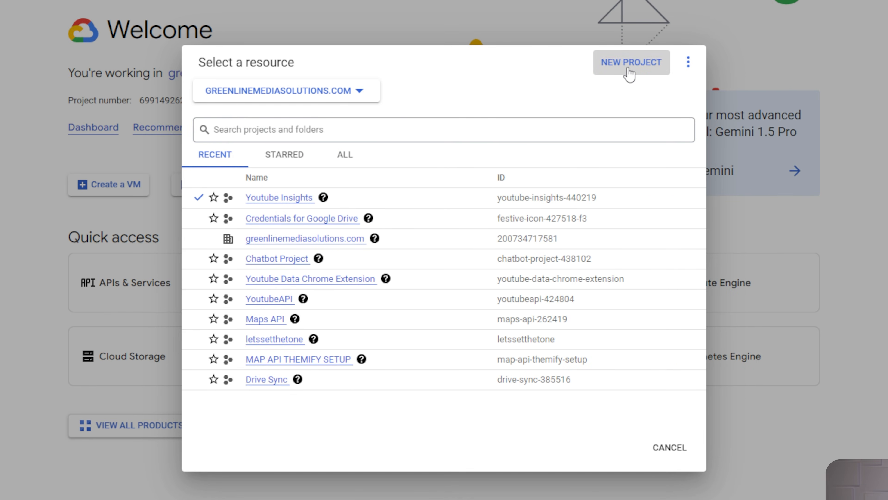
{"action": "left_click", "coordinate": [629, 63]}
{"action": "type", "text": "N8"}
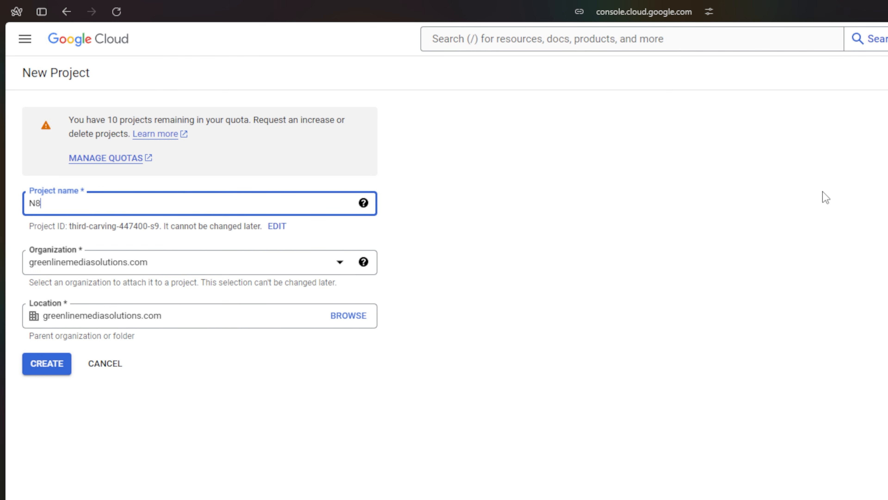
{"action": "type", "text": "N Agent"}
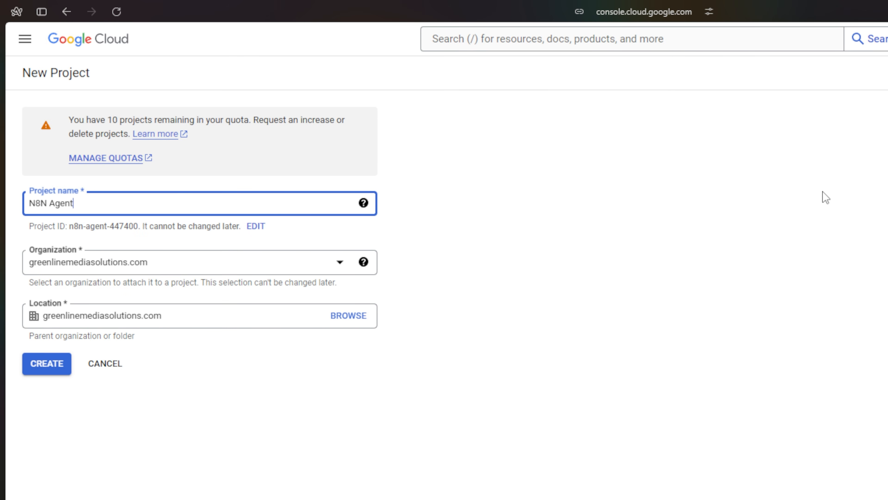
{"action": "left_click", "coordinate": [59, 363]}
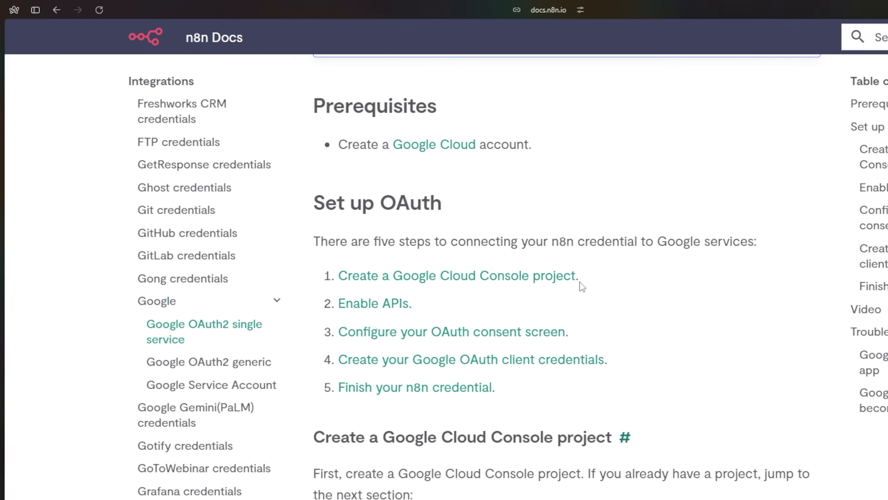
Note Enable APIs as the next docs step and switch to the N8N Agent project.
{"action": "left_click_drag", "start_coordinate": [453, 216], "coordinate": [258, 223]}
{"action": "left_click", "coordinate": [343, 243]}
{"action": "left_click_drag", "start_coordinate": [320, 239], "coordinate": [257, 238]}
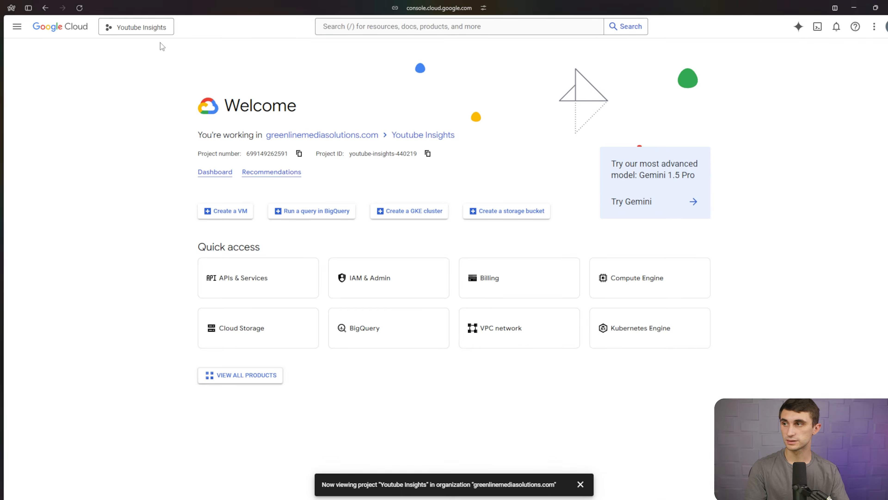
{"action": "left_click", "coordinate": [143, 30]}
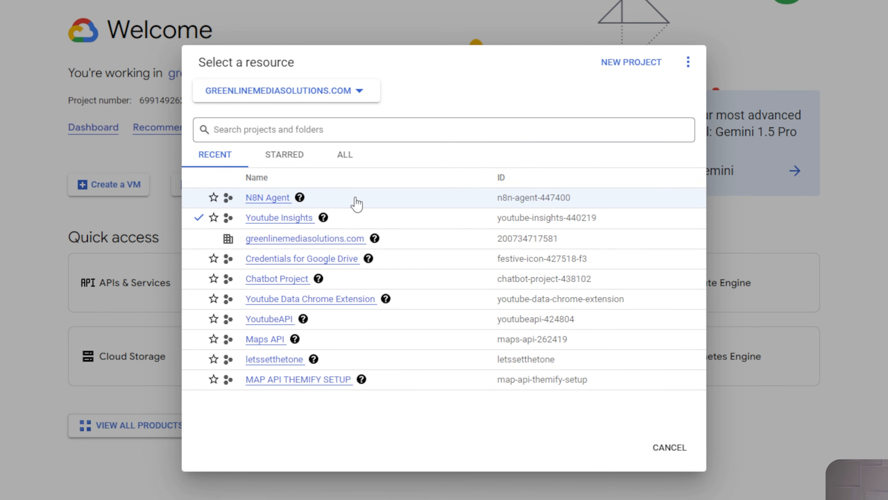
{"action": "left_click", "coordinate": [491, 323]}
Search the API library for calendar and enable the Google Calendar API for N8N Agent.
{"action": "left_click", "coordinate": [137, 300]}
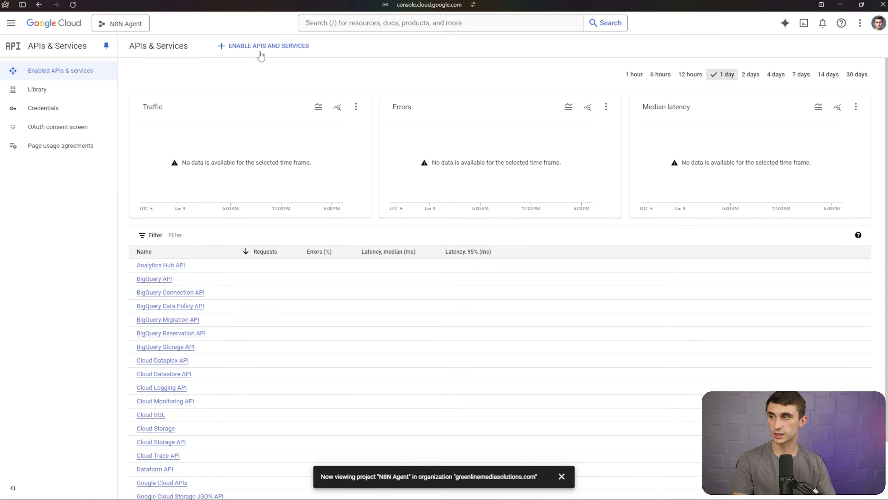
{"action": "left_click", "coordinate": [260, 54]}
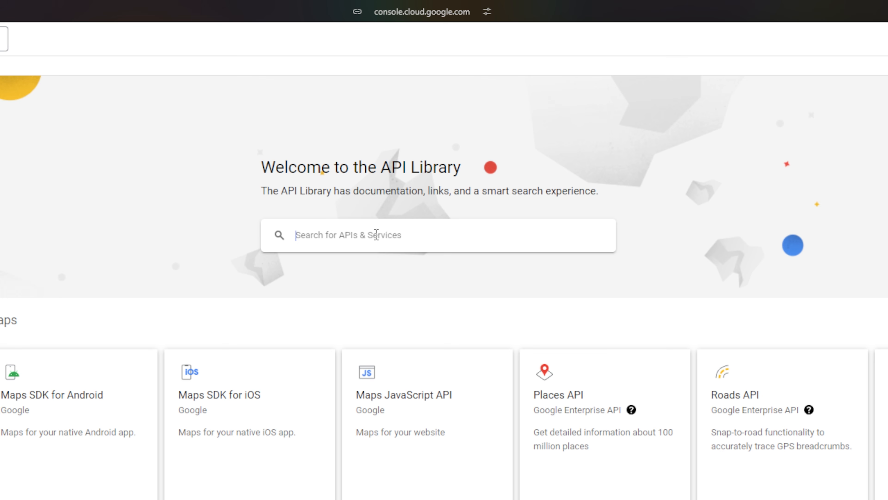
{"action": "left_click", "coordinate": [378, 235]}
{"action": "type", "text": "calendar"}
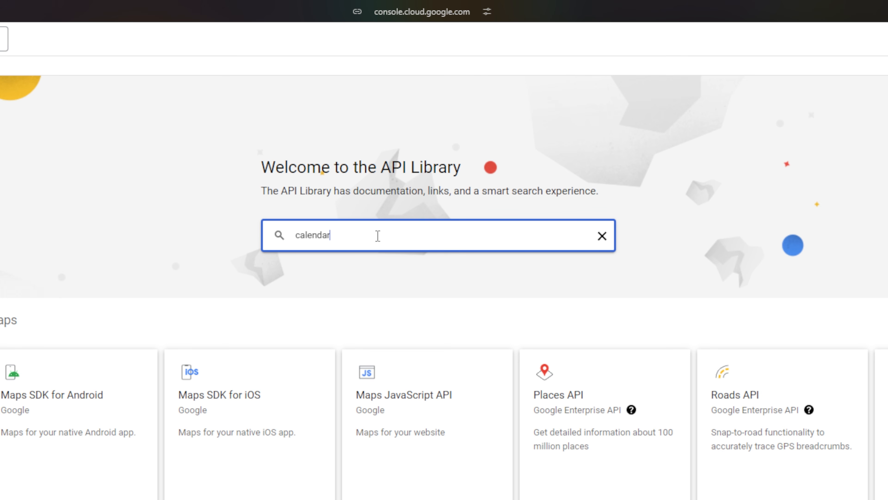
{"action": "key", "text": "Return"}
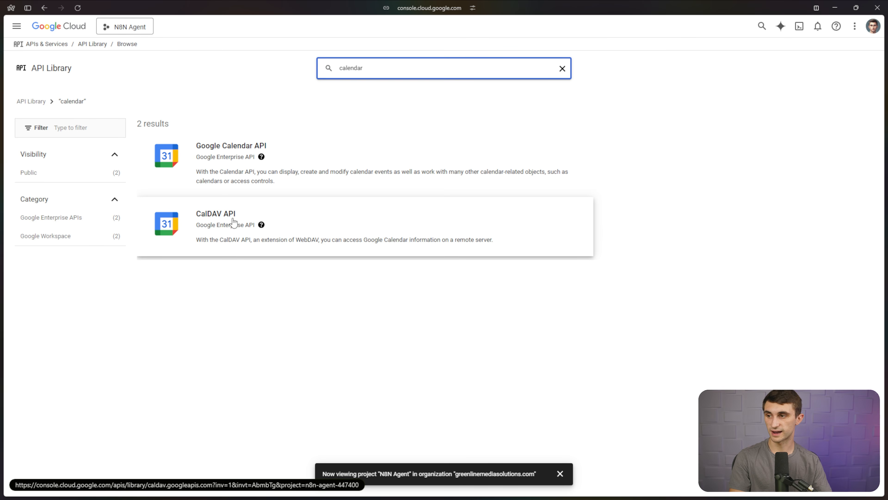
{"action": "left_click", "coordinate": [312, 189]}
{"action": "left_click", "coordinate": [120, 154]}
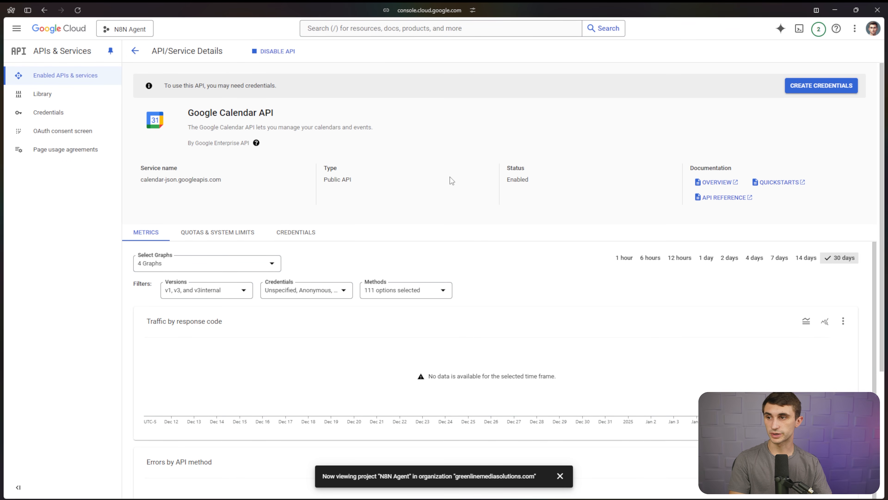
{"action": "left_click_drag", "start_coordinate": [392, 185], "coordinate": [322, 170]}
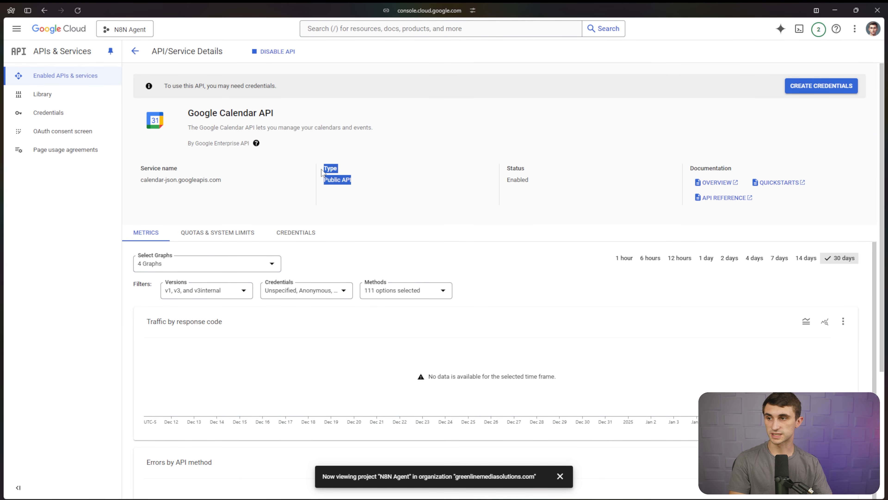
{"action": "left_click", "coordinate": [378, 181]}
Start User data credentials for the Calendar API, entering the app name and account support email.
{"action": "left_click", "coordinate": [822, 88]}
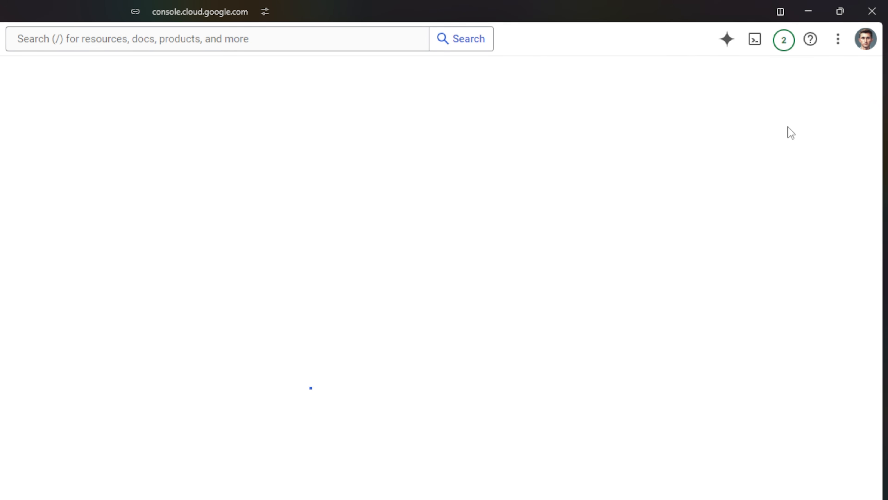
{"action": "left_click", "coordinate": [71, 242]}
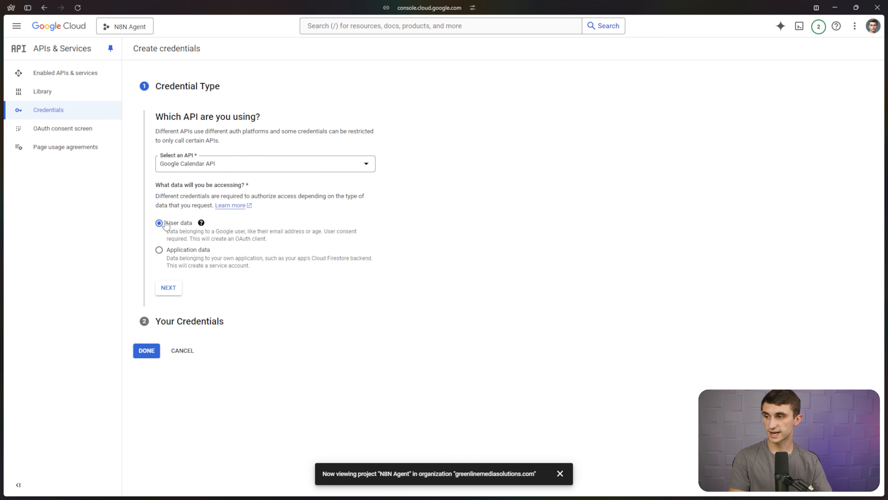
{"action": "left_click", "coordinate": [169, 288]}
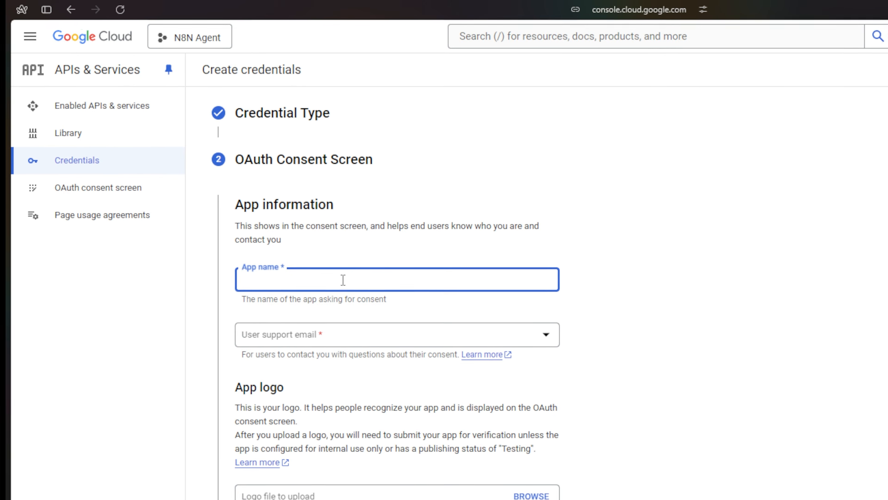
{"action": "type", "text": "N8N Agent"}
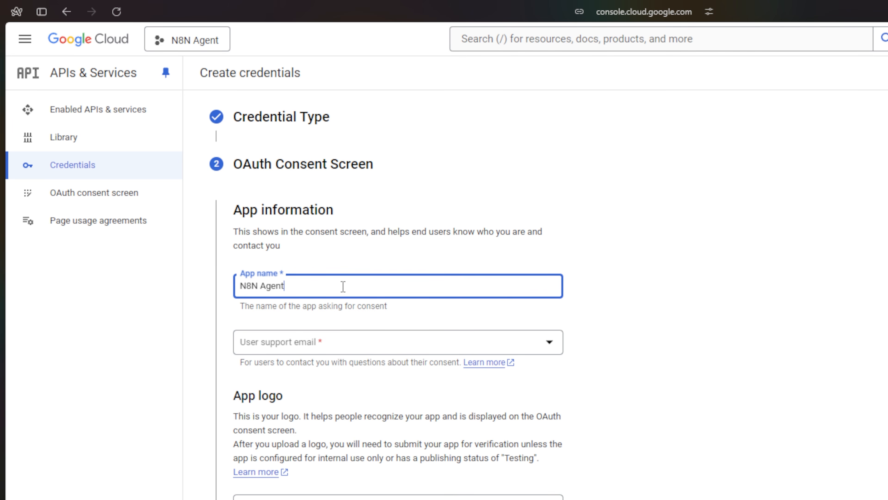
{"action": "key", "text": "Tab"}
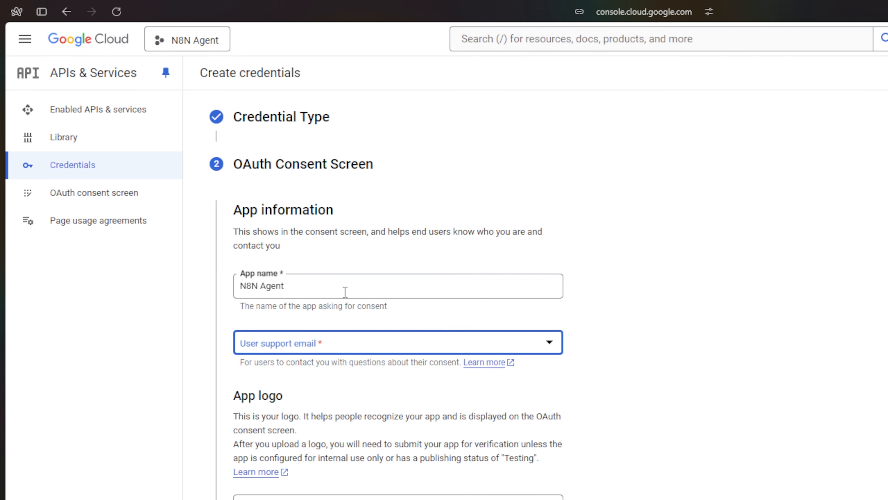
{"action": "left_click", "coordinate": [337, 334]}
{"action": "left_click", "coordinate": [341, 349]}
Enter the developer contact email, save the consent screen, and skip the scopes step.
{"action": "scroll", "coordinate": [435, 460], "scroll_direction": "down", "scroll_amount": 4}
{"action": "left_click", "coordinate": [434, 460]}
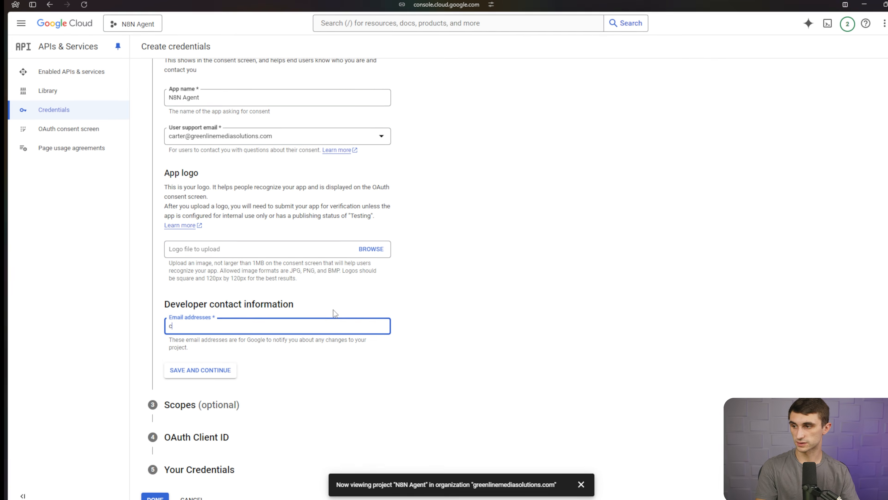
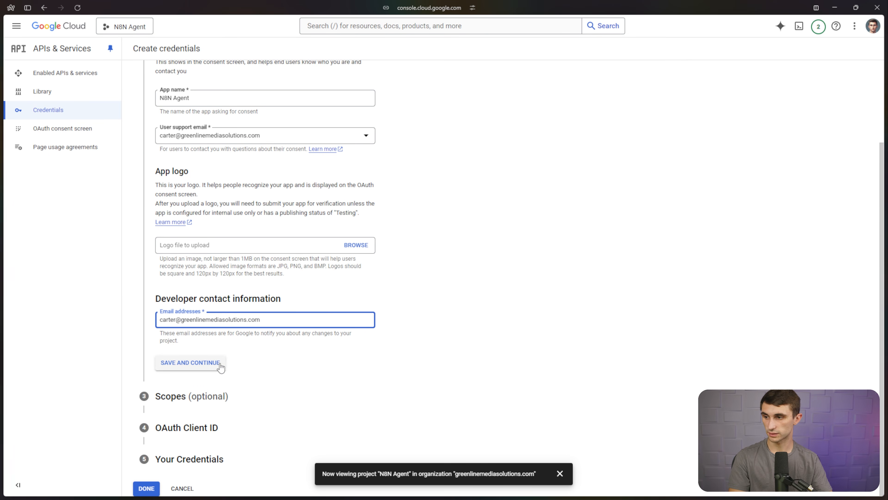
{"action": "left_click", "coordinate": [218, 365]}
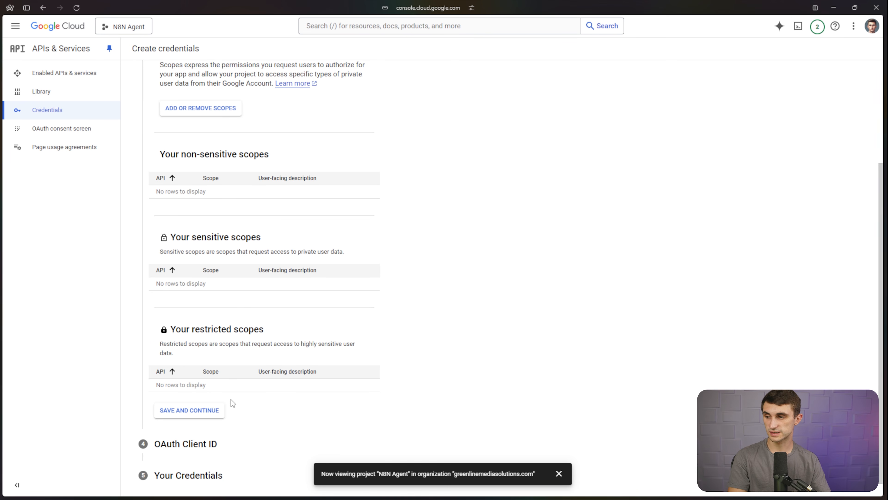
{"action": "left_click", "coordinate": [194, 410]}
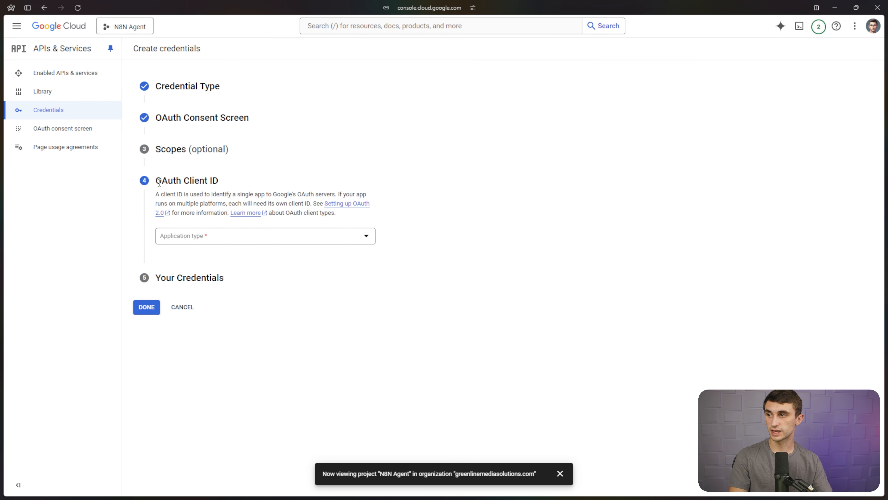
Make the OAuth client a Web application named 'N8N Agent'.
{"action": "left_click", "coordinate": [234, 237]}
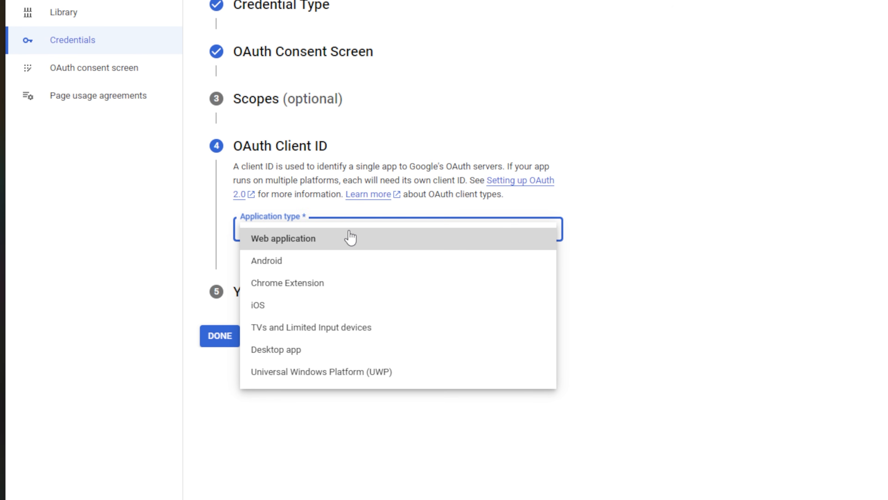
{"action": "left_click", "coordinate": [354, 239]}
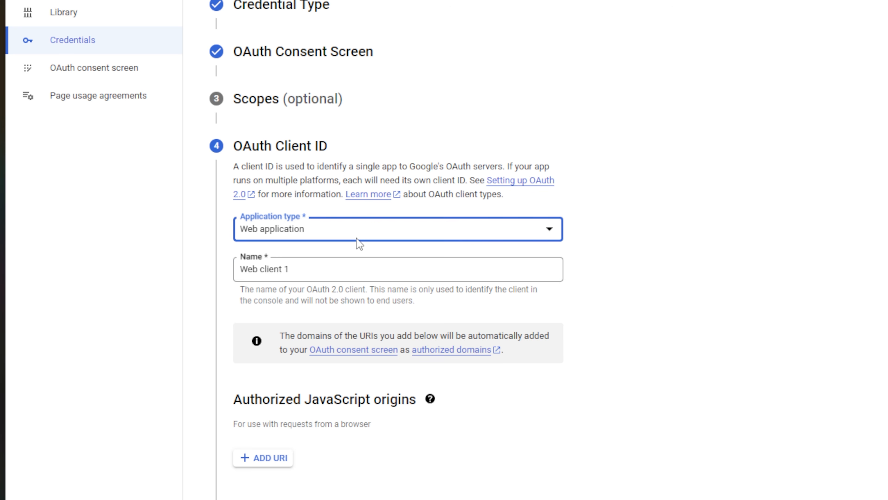
{"action": "left_click_drag", "start_coordinate": [339, 262], "coordinate": [218, 259]}
{"action": "type", "text": "N8N Agent"}
{"action": "scroll", "coordinate": [315, 315], "scroll_direction": "down", "scroll_amount": 4}
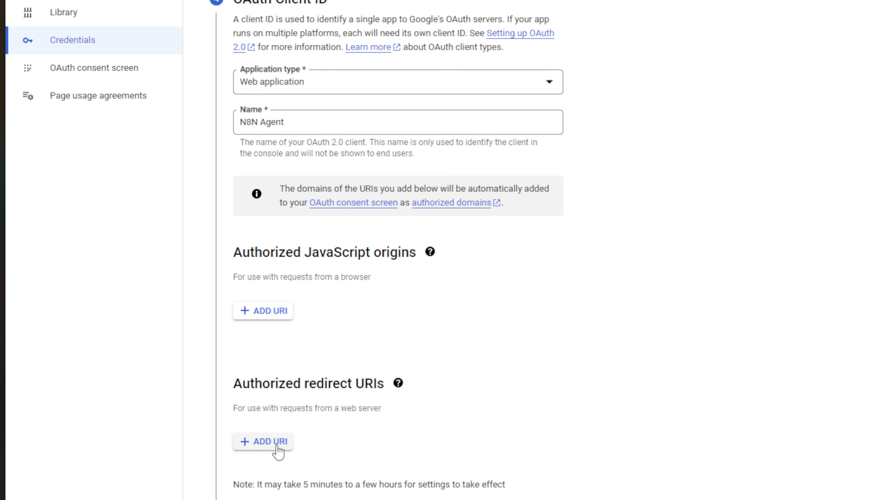
Add the n8n callback URL as an authorized redirect URI and create the OAuth client.
{"action": "left_click", "coordinate": [279, 448]}
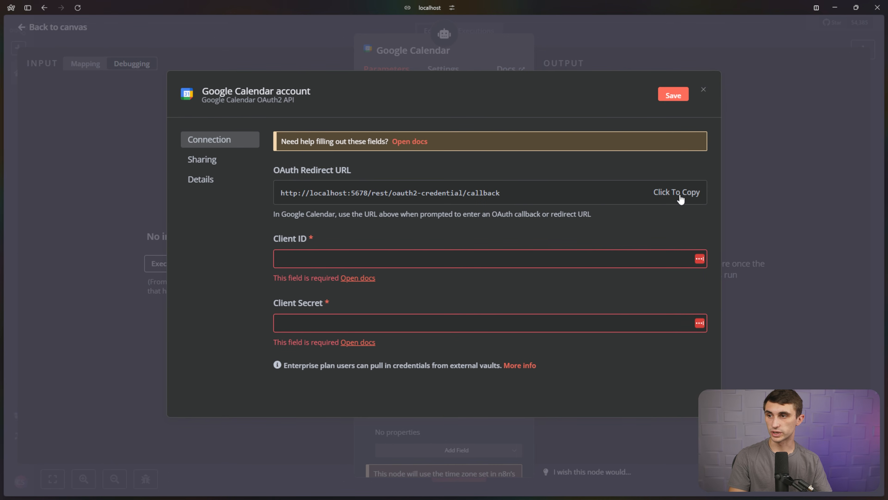
{"action": "left_click", "coordinate": [680, 197]}
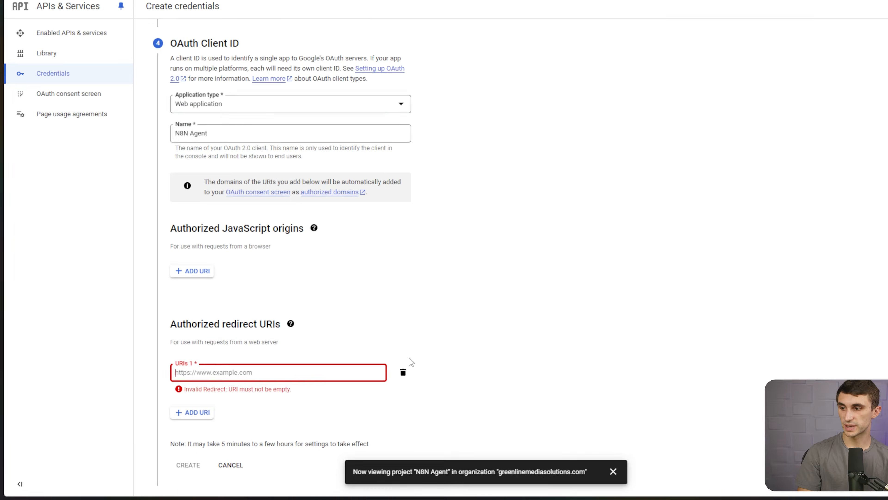
{"action": "key", "text": "ctrl+v"}
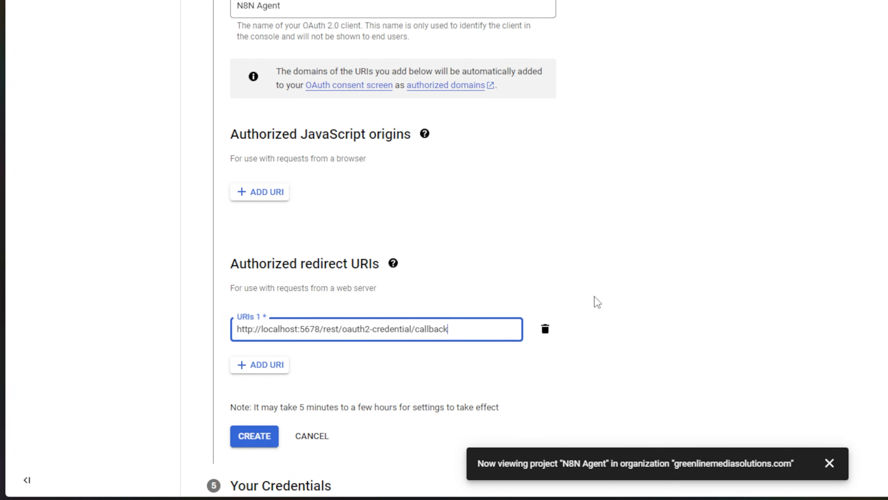
{"action": "scroll", "coordinate": [593, 301], "scroll_direction": "down", "scroll_amount": 2}
{"action": "left_click", "coordinate": [258, 391]}
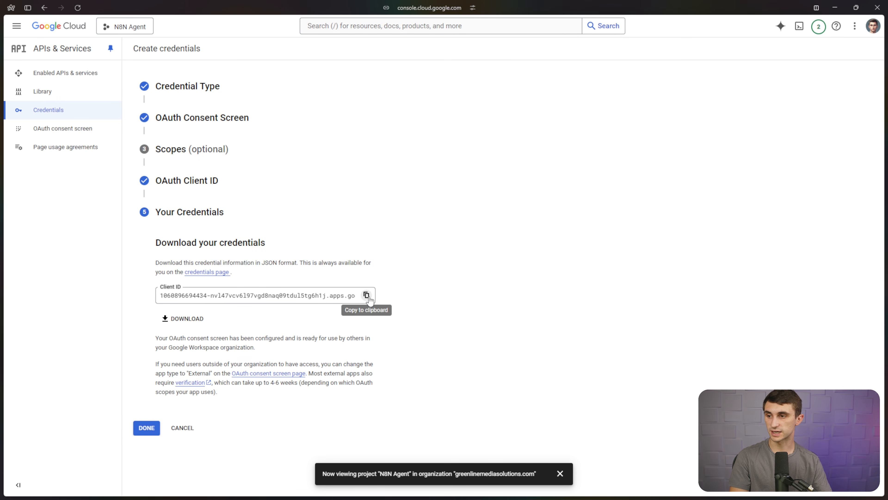
Paste the new Client ID into the n8n credential and copy the client secret from the client's details.
{"action": "left_click", "coordinate": [366, 295]}
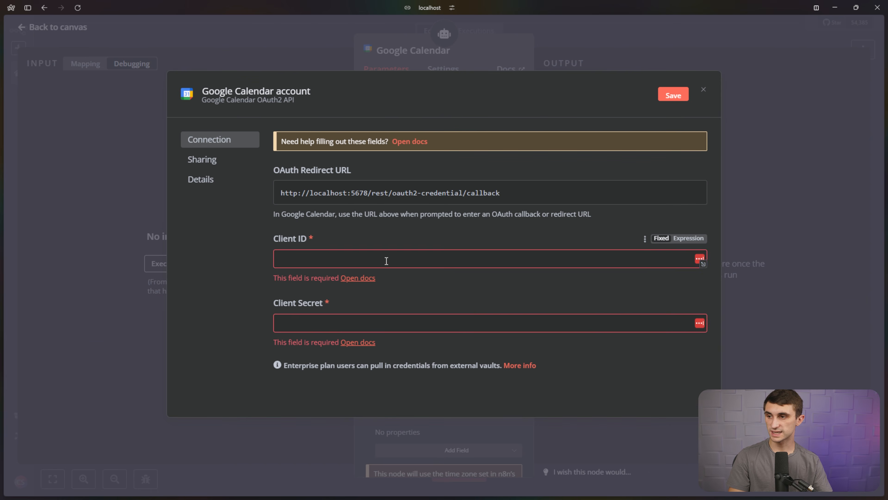
{"action": "left_click", "coordinate": [384, 259]}
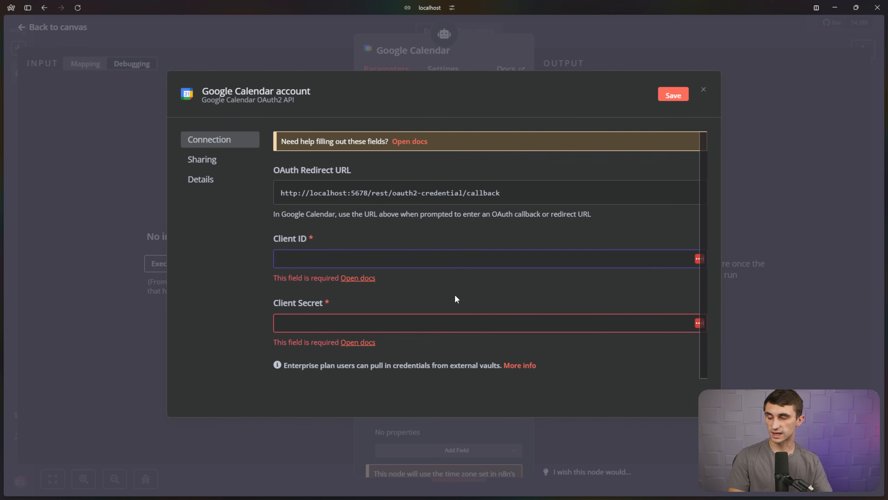
{"action": "key", "text": "ctrl+v"}
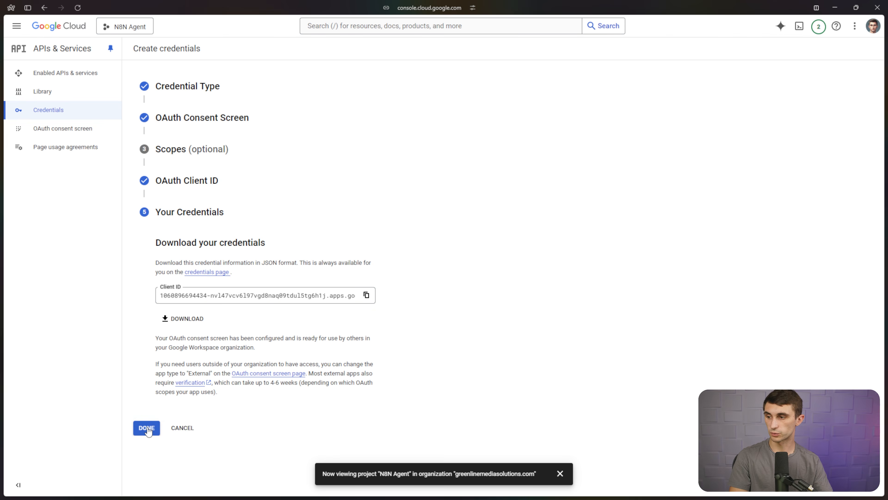
{"action": "left_click", "coordinate": [145, 426]}
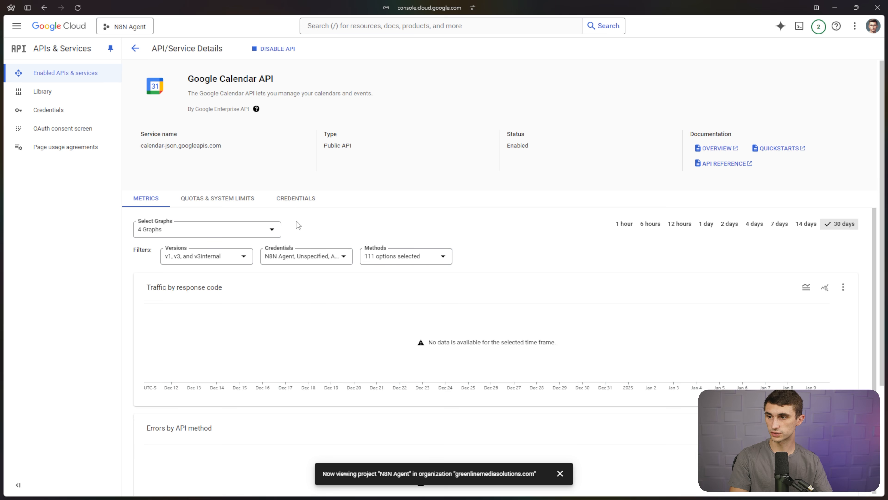
{"action": "left_click", "coordinate": [300, 205]}
{"action": "left_click", "coordinate": [830, 318]}
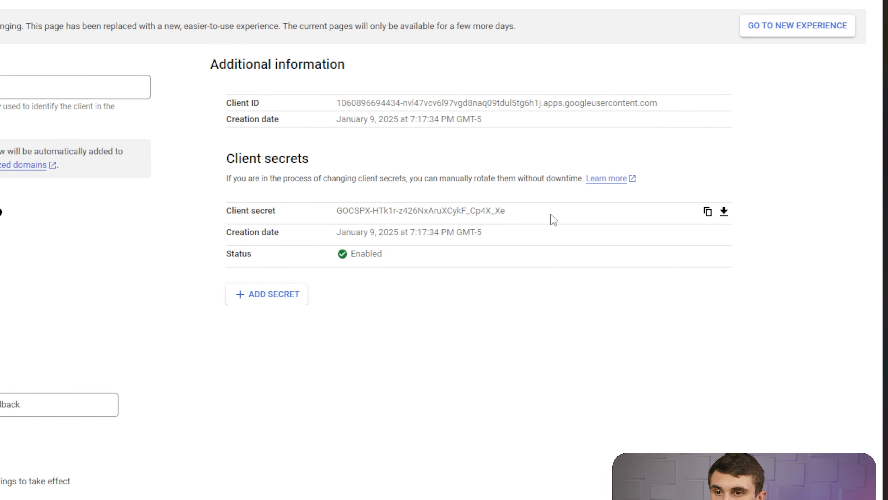
{"action": "left_click", "coordinate": [707, 213]}
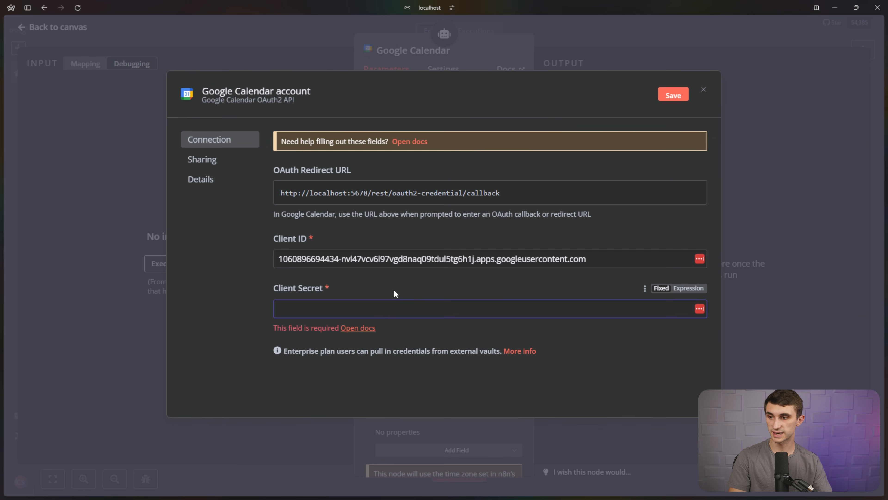
Paste the client secret and sign in with Google, allowing n8n calendar access.
{"action": "key", "text": "ctrl+v"}
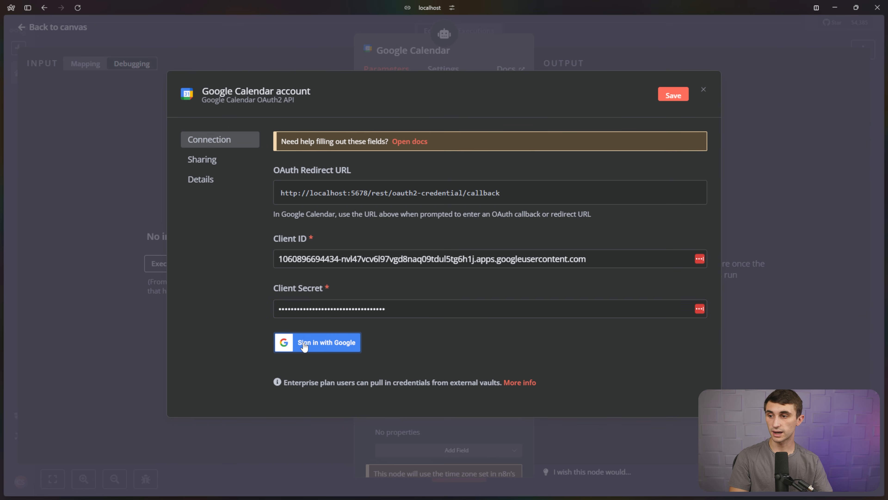
{"action": "left_click", "coordinate": [314, 342]}
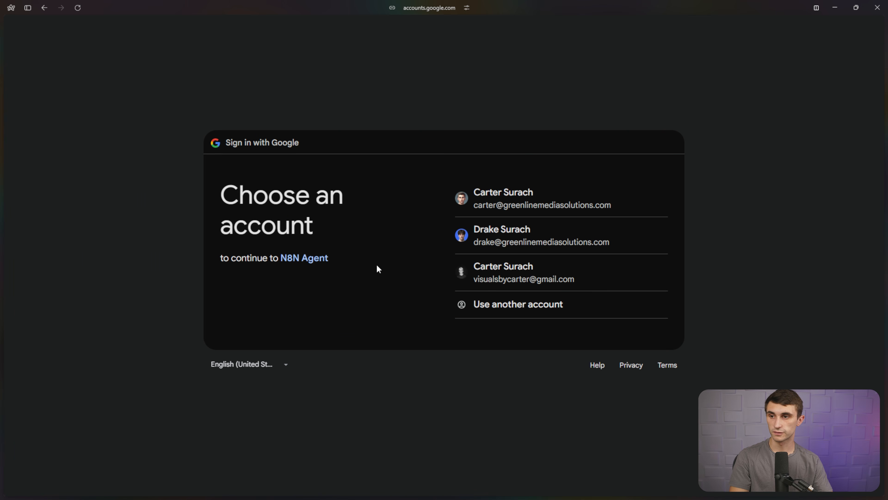
{"action": "left_click", "coordinate": [487, 200]}
{"action": "left_click", "coordinate": [623, 400]}
Check the account-connected confirmation and close the credential dialog.
{"action": "left_click_drag", "start_coordinate": [7, 24], "coordinate": [289, 44]}
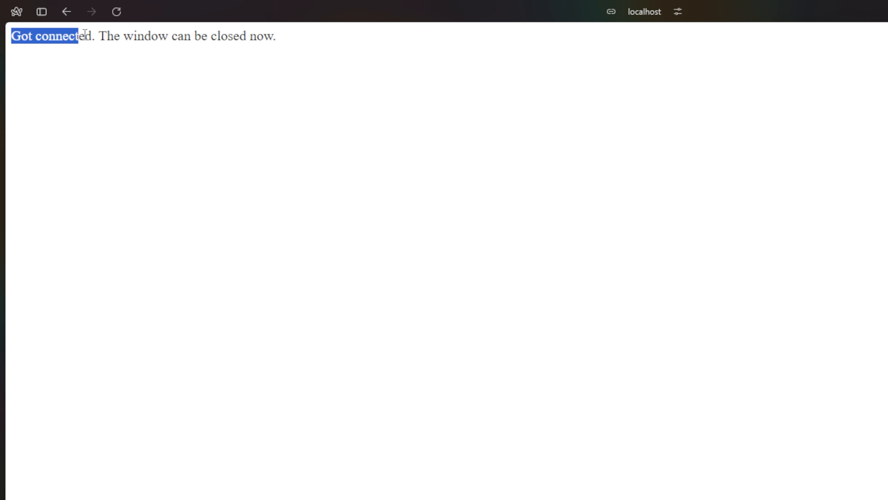
{"action": "left_click", "coordinate": [302, 43]}
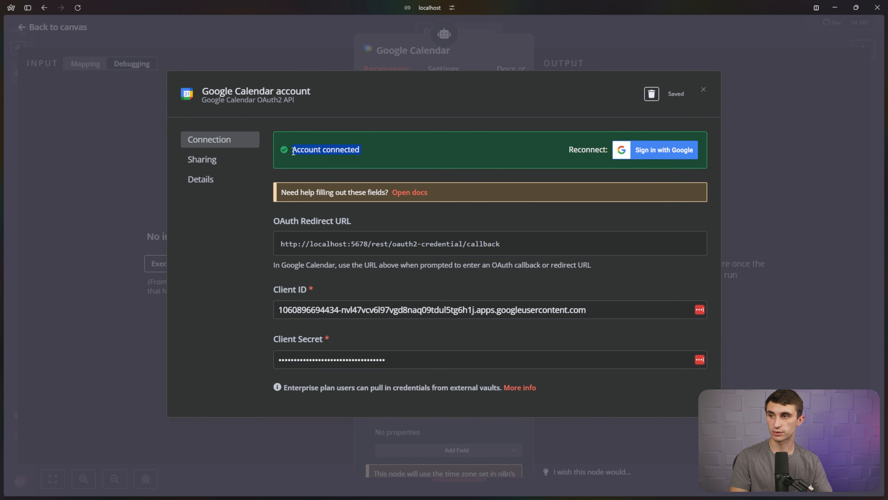
{"action": "left_click", "coordinate": [457, 130]}
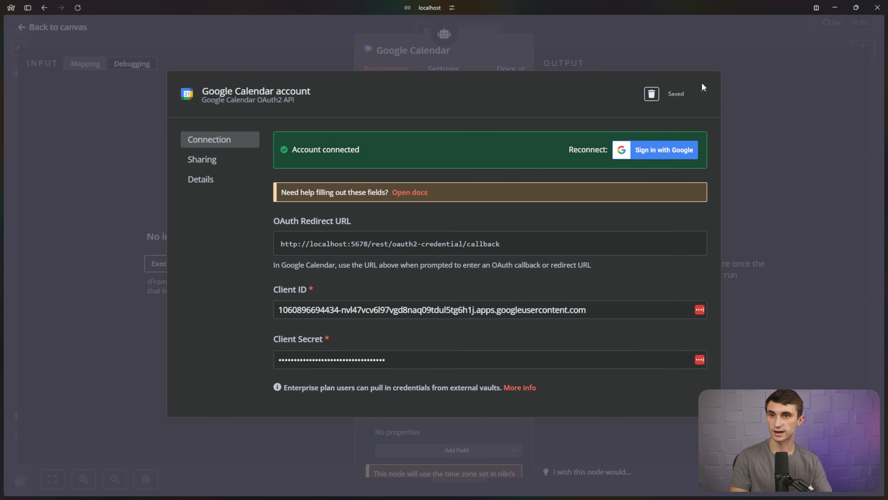
{"action": "left_click", "coordinate": [703, 89]}
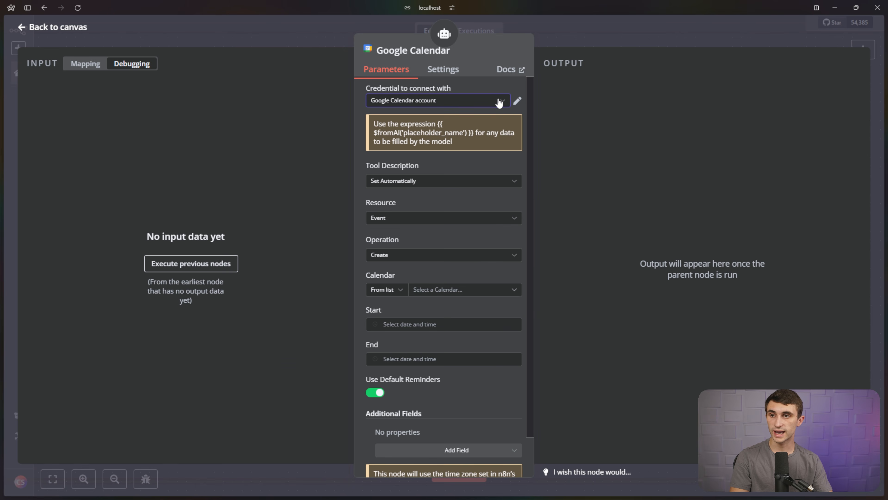
{"action": "left_click", "coordinate": [500, 100]}
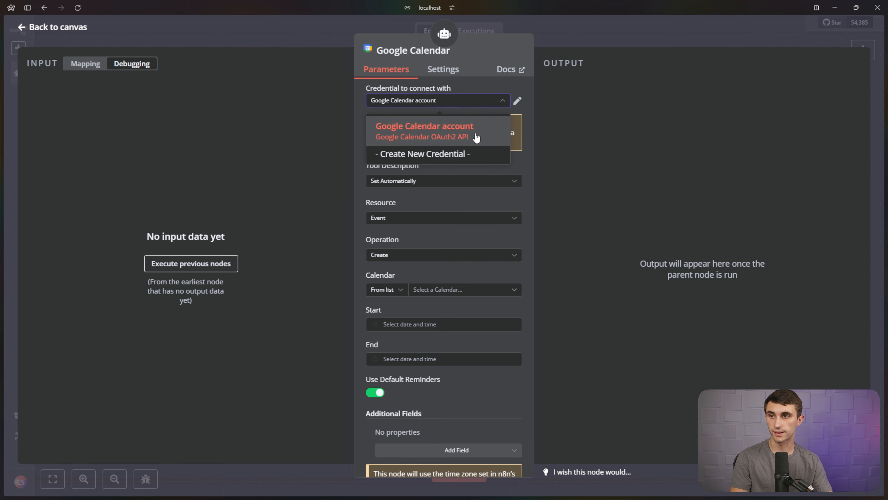
Set the tool description manually to 'This is the tool you use to create calendar events.'.
{"action": "left_click", "coordinate": [472, 142]}
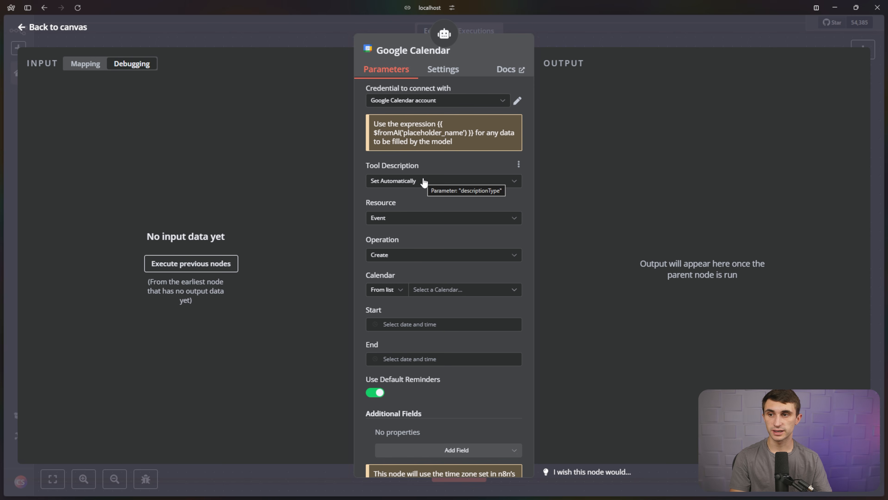
{"action": "left_click", "coordinate": [424, 181]}
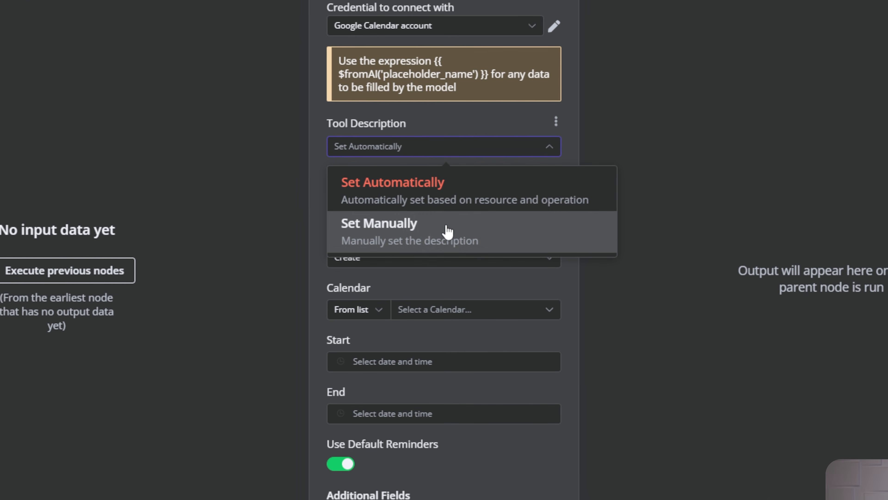
{"action": "left_click", "coordinate": [448, 231]}
{"action": "left_click", "coordinate": [493, 198]}
{"action": "left_click_drag", "start_coordinate": [493, 198], "coordinate": [306, 202]}
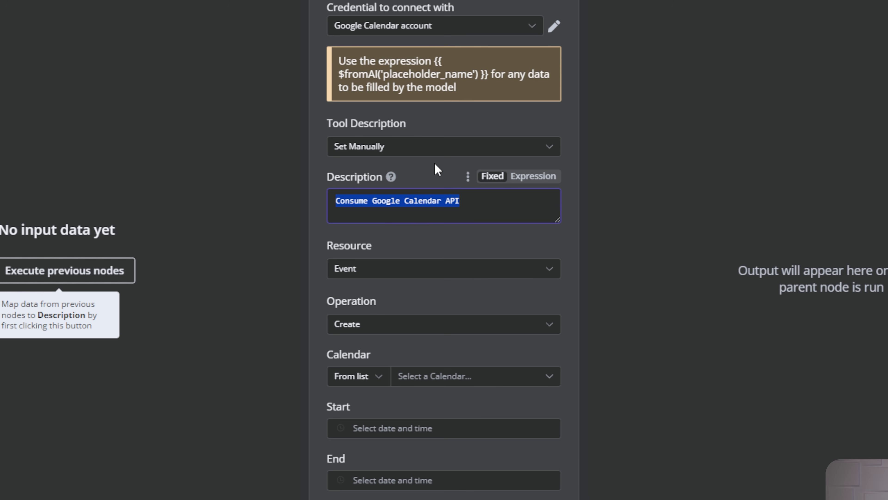
{"action": "key", "text": "BackSpace"}
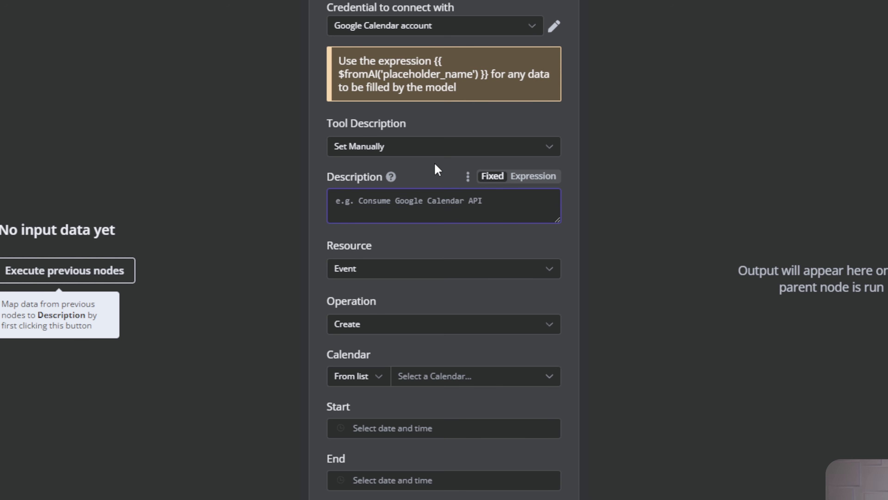
{"action": "type", "text": "This is "}
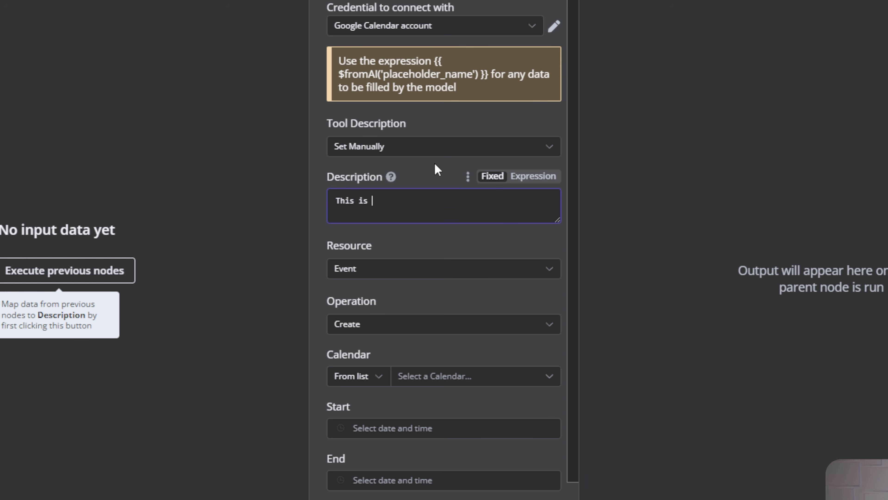
{"action": "type", "text": "the tool you use to"}
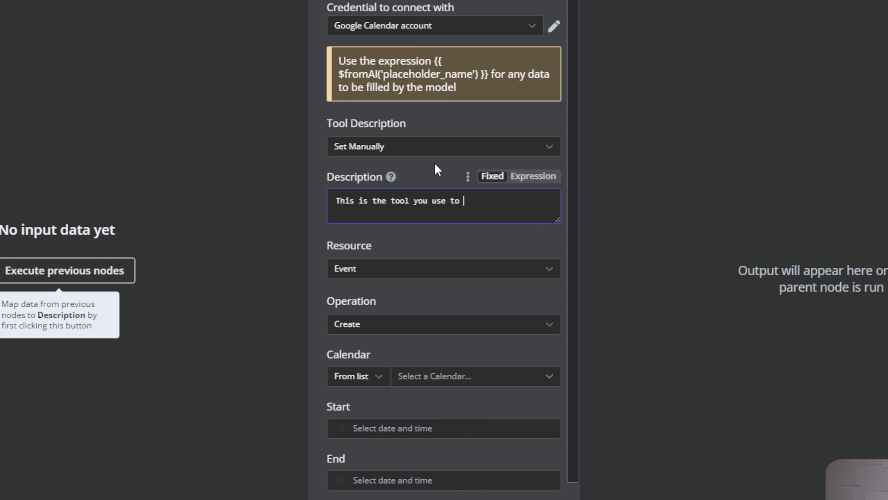
{"action": "type", "text": " create calendar events."}
Keep Event as the resource and Create as the operation.
{"action": "left_click", "coordinate": [469, 273]}
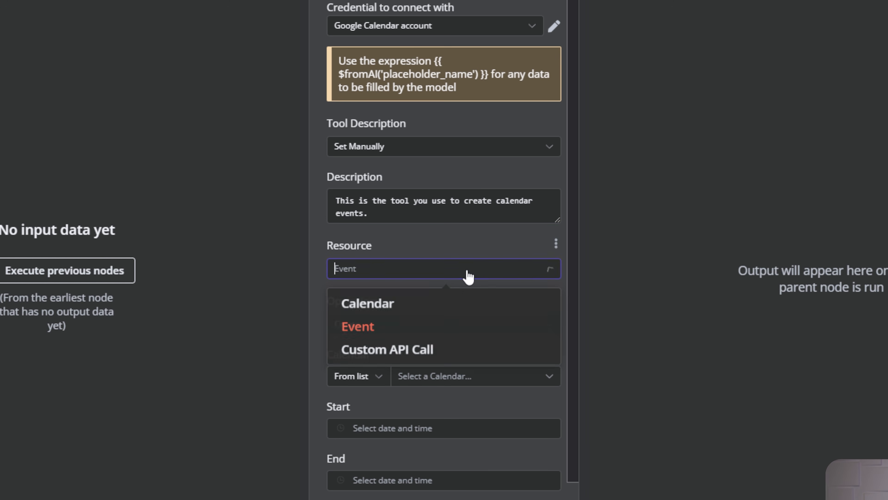
{"action": "left_click", "coordinate": [395, 331]}
{"action": "left_click", "coordinate": [419, 324]}
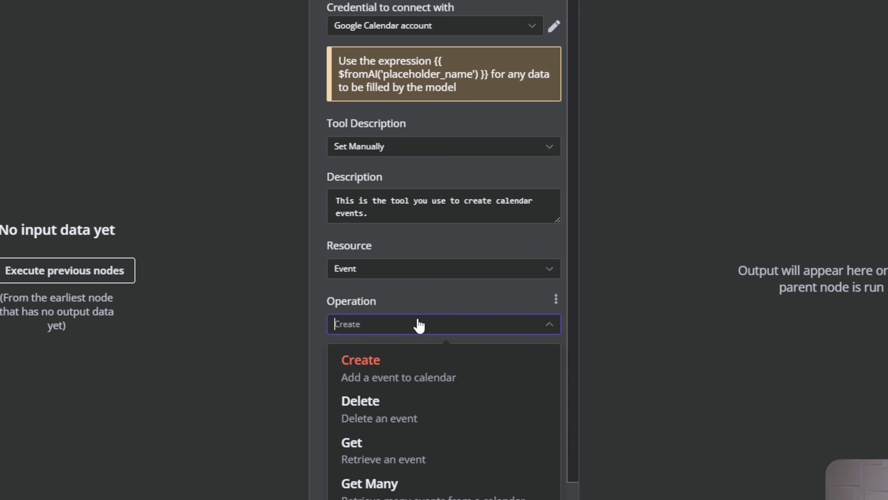
{"action": "left_click", "coordinate": [422, 373]}
{"action": "left_click", "coordinate": [469, 378]}
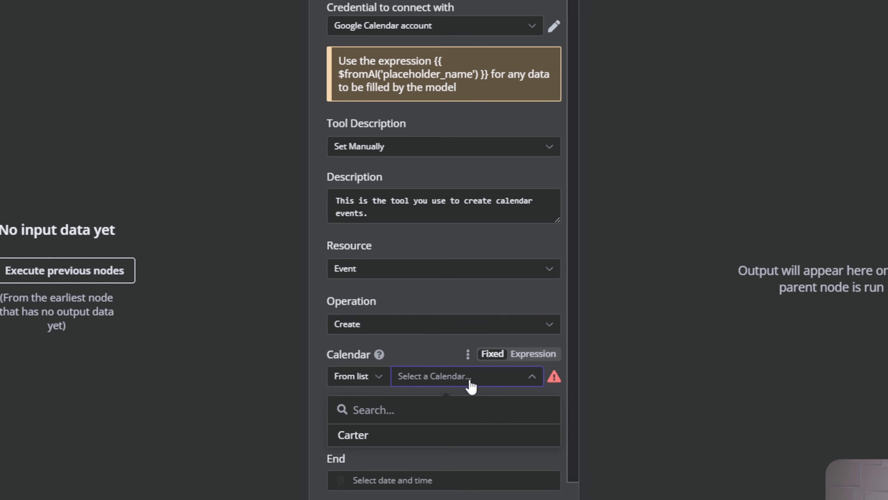
Choose the user's calendar and set Start to {{ $fromAI('start_date') }}.
{"action": "left_click", "coordinate": [366, 439]}
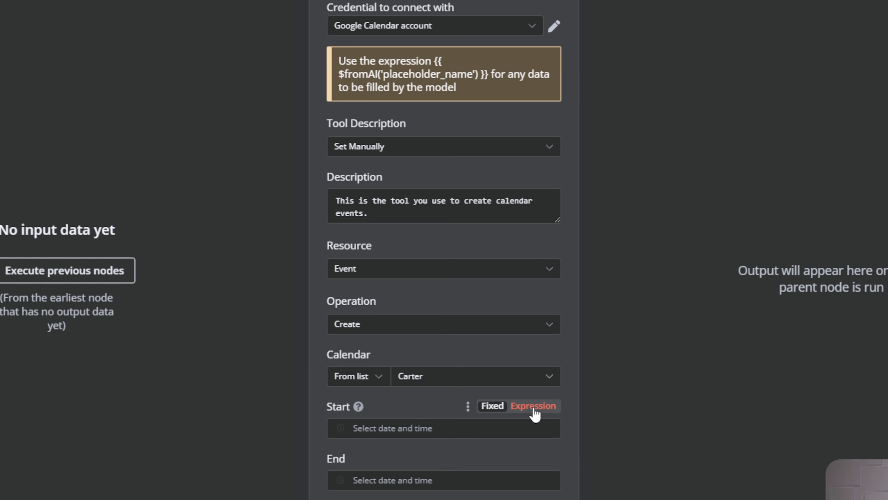
{"action": "left_click", "coordinate": [533, 407]}
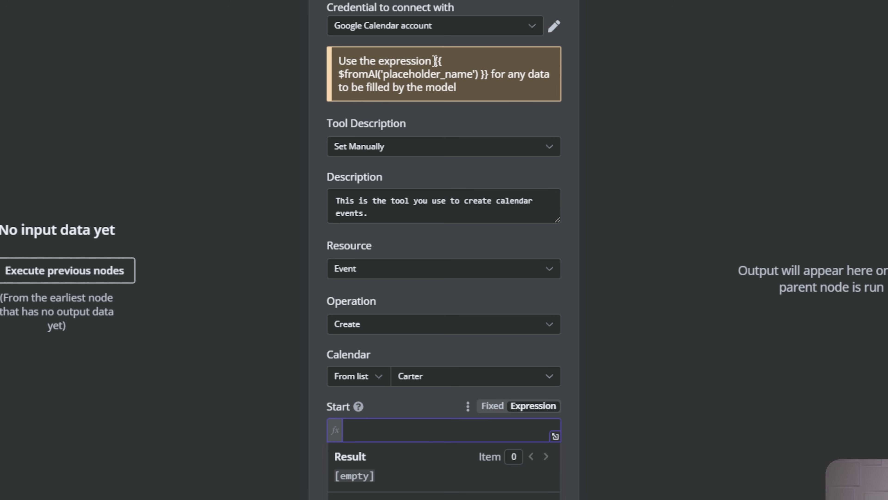
{"action": "left_click_drag", "start_coordinate": [438, 62], "coordinate": [485, 75]}
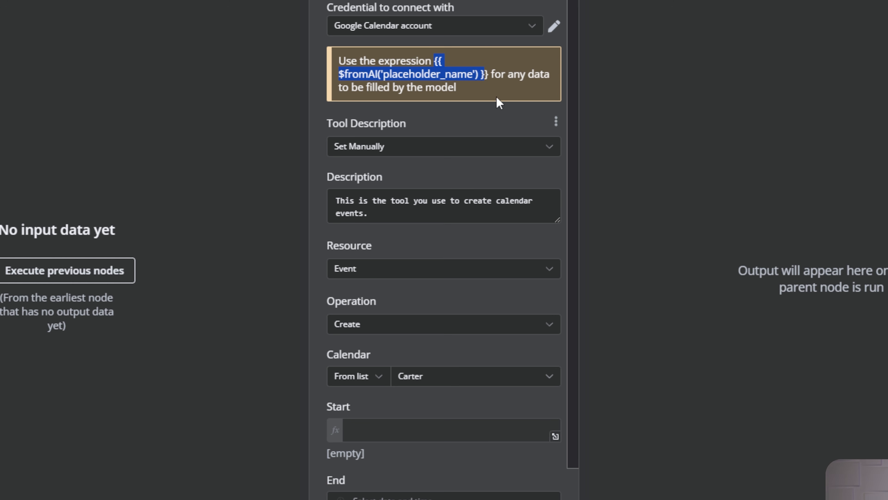
{"action": "left_click_drag", "start_coordinate": [488, 75], "coordinate": [436, 67]}
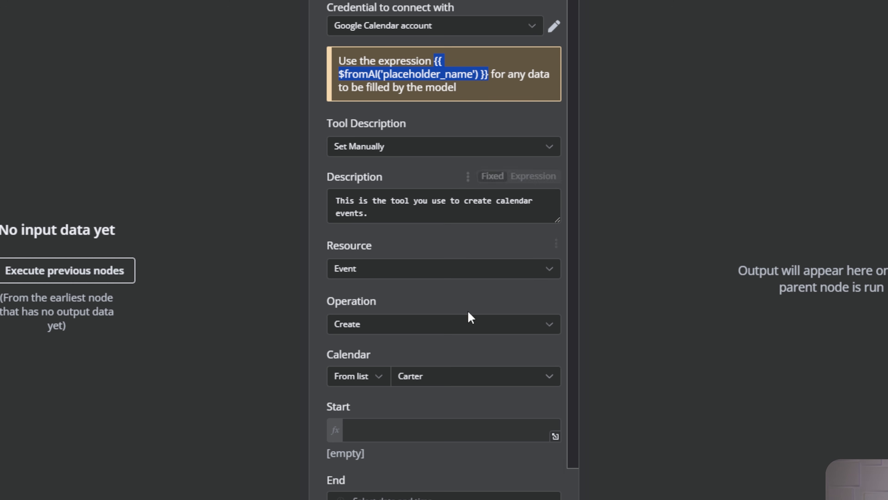
{"action": "left_click", "coordinate": [431, 431]}
{"action": "key", "text": "ctrl+v"}
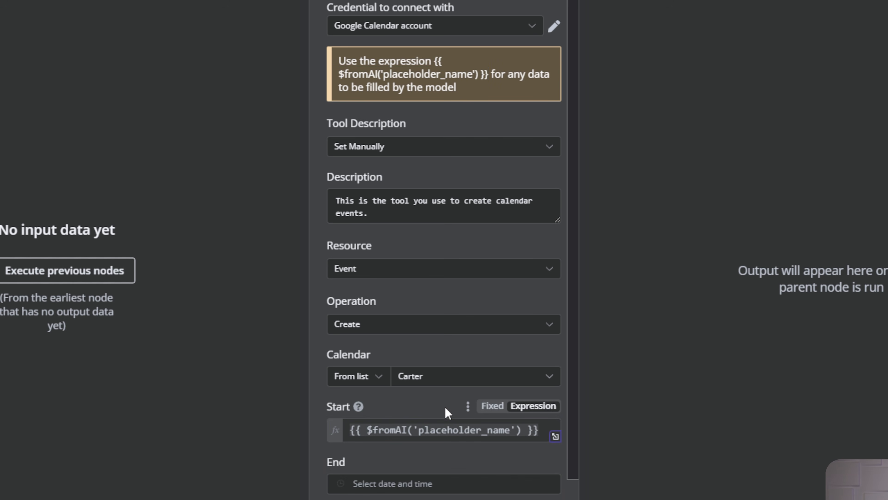
{"action": "left_click_drag", "start_coordinate": [419, 430], "coordinate": [510, 434]}
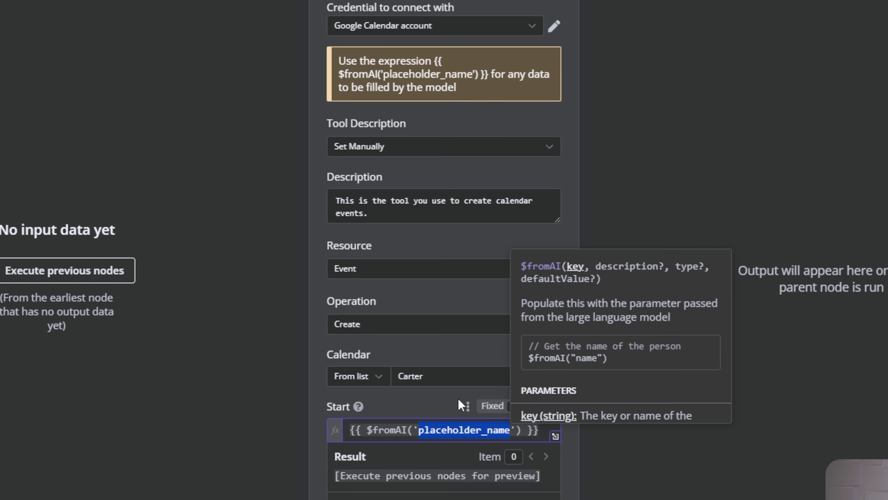
{"action": "type", "text": "start_"}
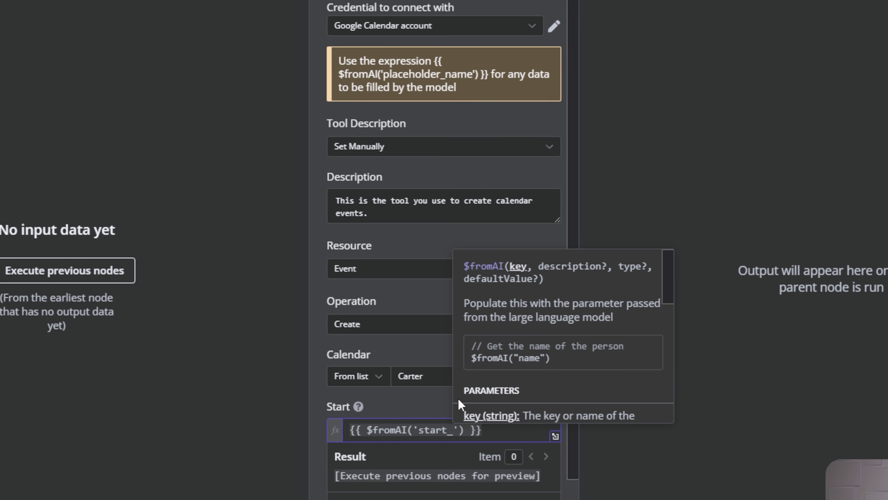
{"action": "type", "text": "date"}
{"action": "left_click", "coordinate": [460, 402]}
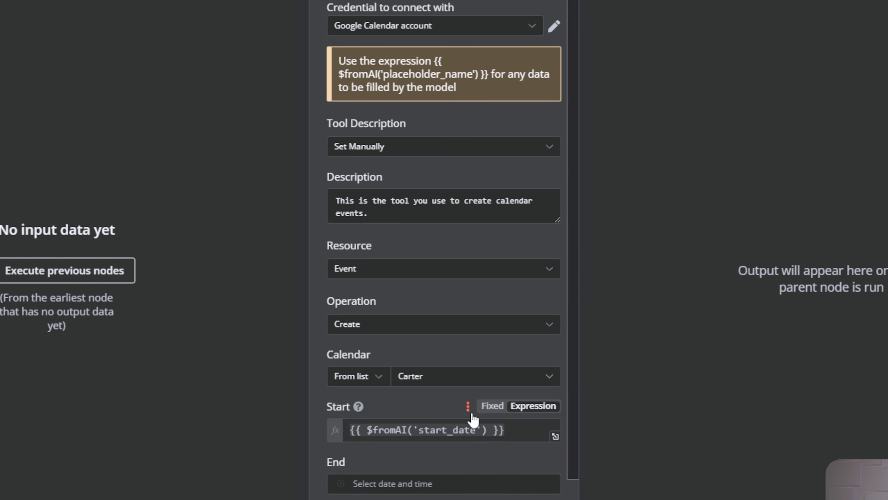
{"action": "left_click_drag", "start_coordinate": [520, 429], "coordinate": [369, 422]}
{"action": "key", "text": "ctrl+c"}
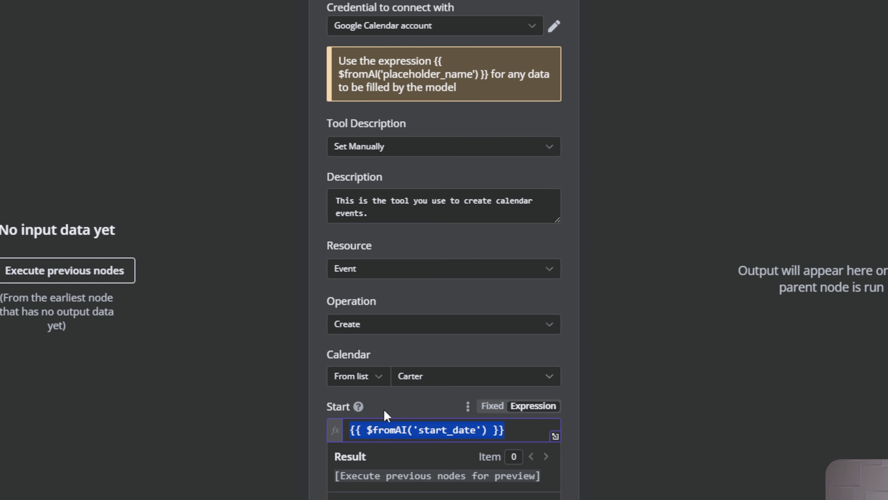
{"action": "left_click", "coordinate": [437, 408]}
Set End to the expression {{ $fromAI('end_date') }}.
{"action": "scroll", "coordinate": [428, 401], "scroll_direction": "down", "scroll_amount": 4}
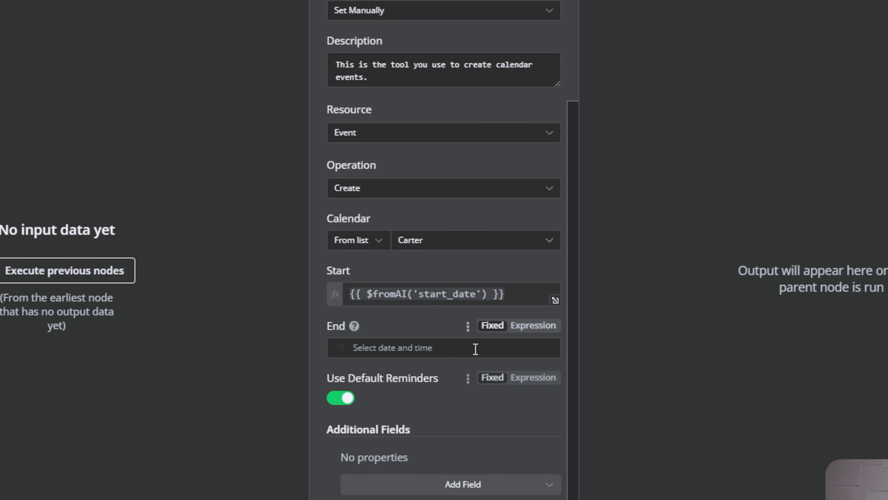
{"action": "left_click", "coordinate": [534, 325]}
{"action": "key", "text": "ctrl+v"}
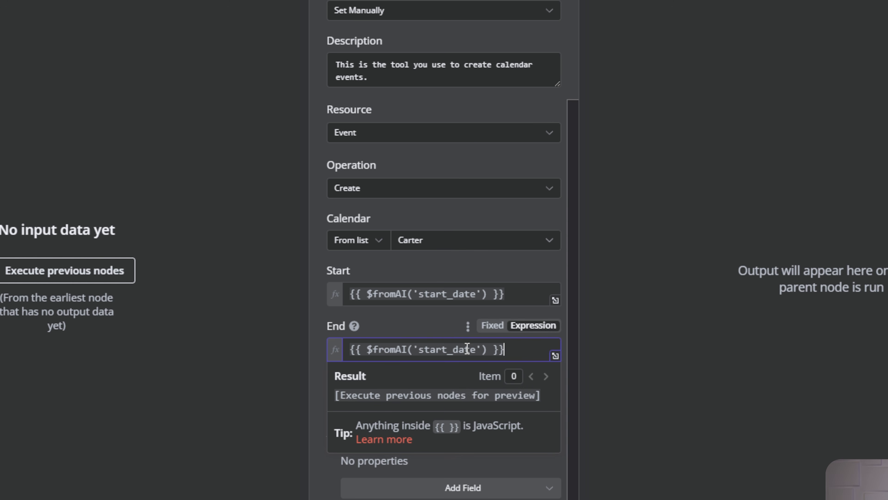
{"action": "left_click_drag", "start_coordinate": [448, 351], "coordinate": [424, 349]}
{"action": "type", "text": "end"}
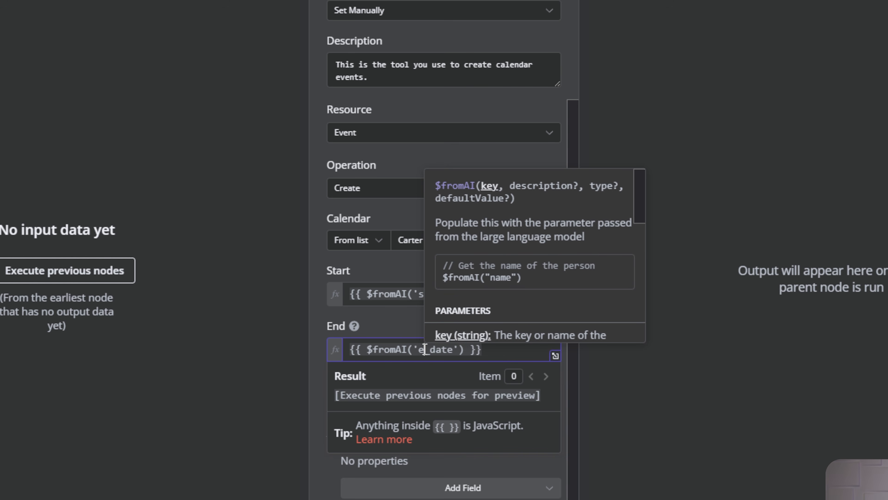
{"action": "left_click", "coordinate": [395, 321]}
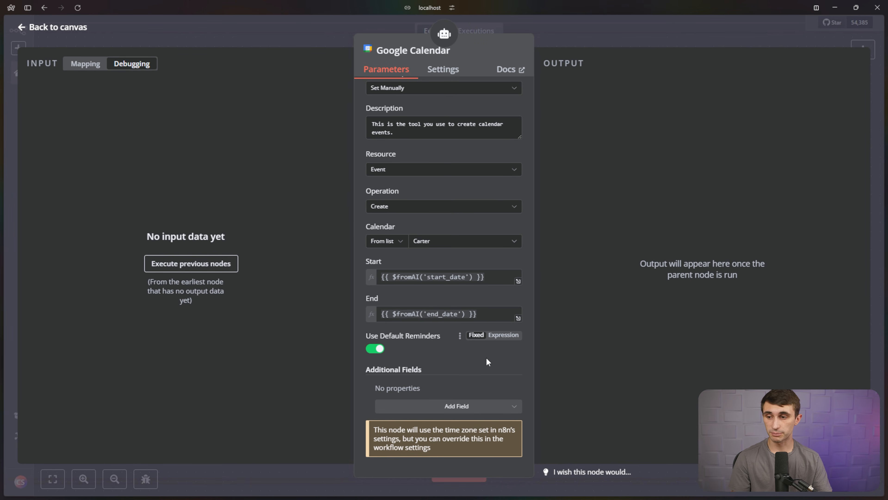
Add a Summary field to the create-event tool set to {{ $fromAI('summary') }}.
{"action": "left_click", "coordinate": [487, 410]}
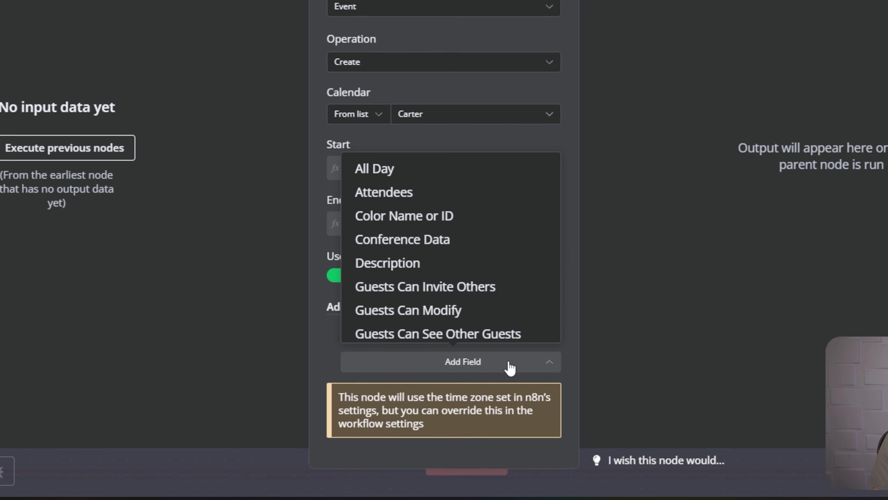
{"action": "scroll", "coordinate": [463, 221], "scroll_direction": "down", "scroll_amount": 3}
{"action": "scroll", "coordinate": [461, 219], "scroll_direction": "down", "scroll_amount": 5}
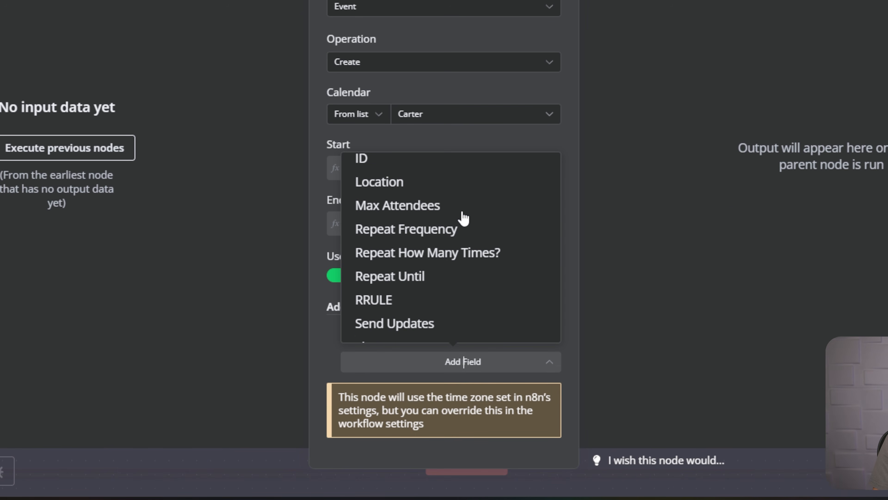
{"action": "scroll", "coordinate": [462, 220], "scroll_direction": "up", "scroll_amount": 10}
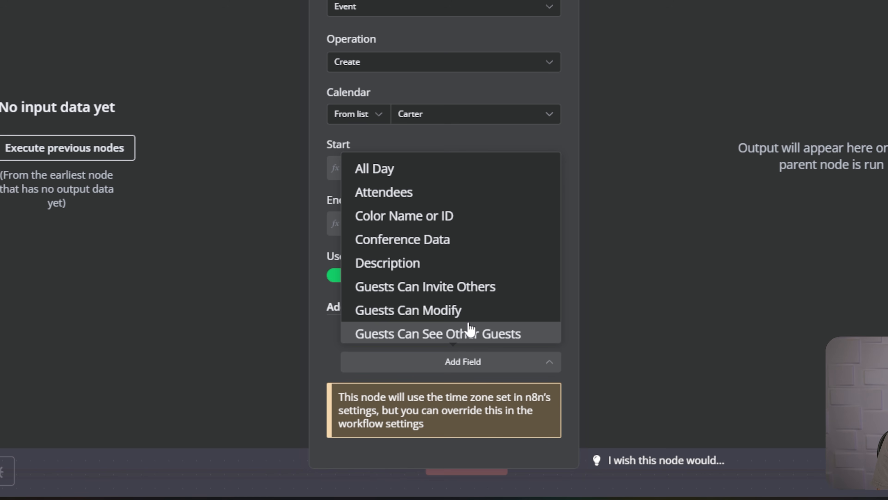
{"action": "scroll", "coordinate": [471, 325], "scroll_direction": "down", "scroll_amount": 5}
{"action": "left_click", "coordinate": [461, 313]}
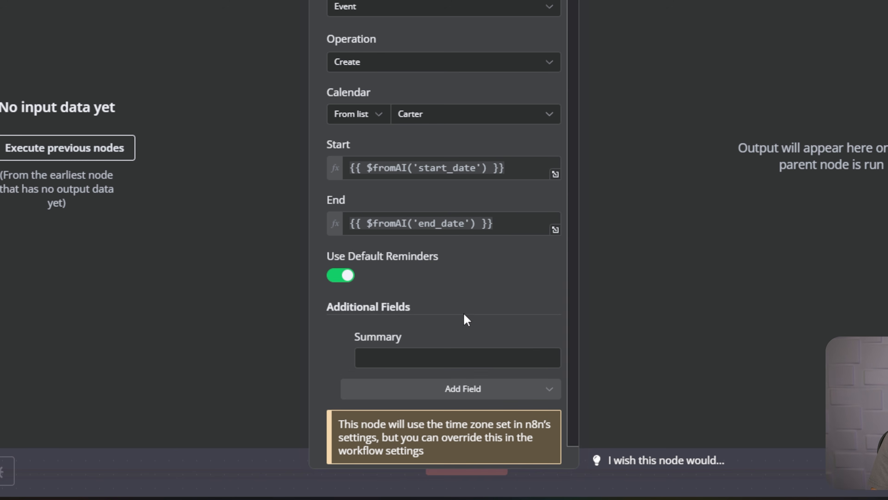
{"action": "left_click", "coordinate": [521, 337]}
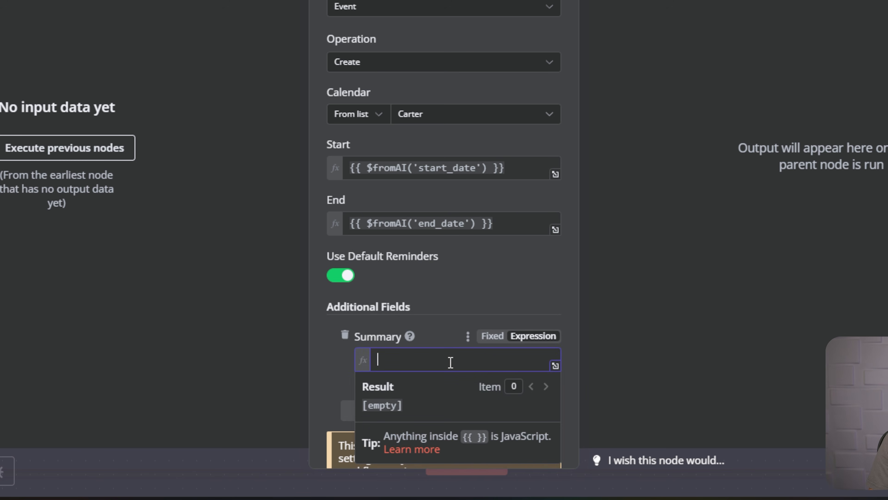
{"action": "key", "text": "ctrl+v"}
{"action": "left_click_drag", "start_coordinate": [446, 359], "coordinate": [495, 371]}
{"action": "type", "text": "summar"}
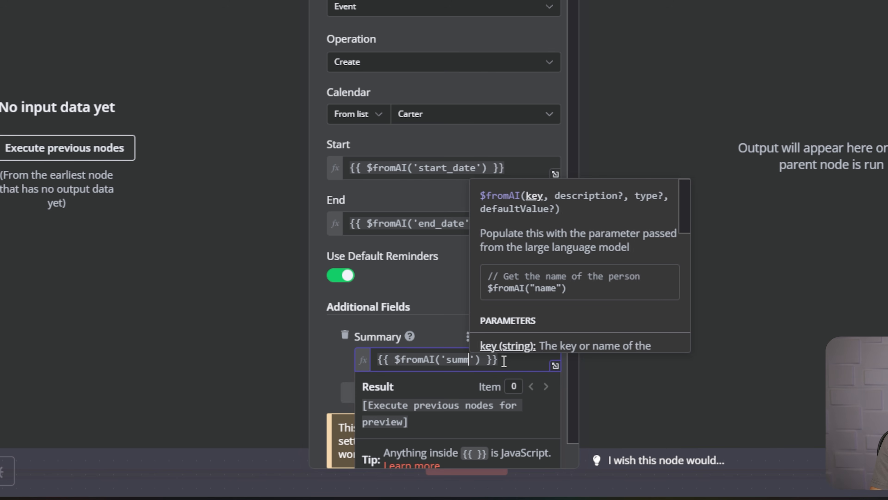
{"action": "type", "text": "y"}
{"action": "left_click", "coordinate": [449, 327]}
Add a Description field filled by $fromAI('description'), then go back to the canvas.
{"action": "scroll", "coordinate": [490, 360], "scroll_direction": "down", "scroll_amount": 1}
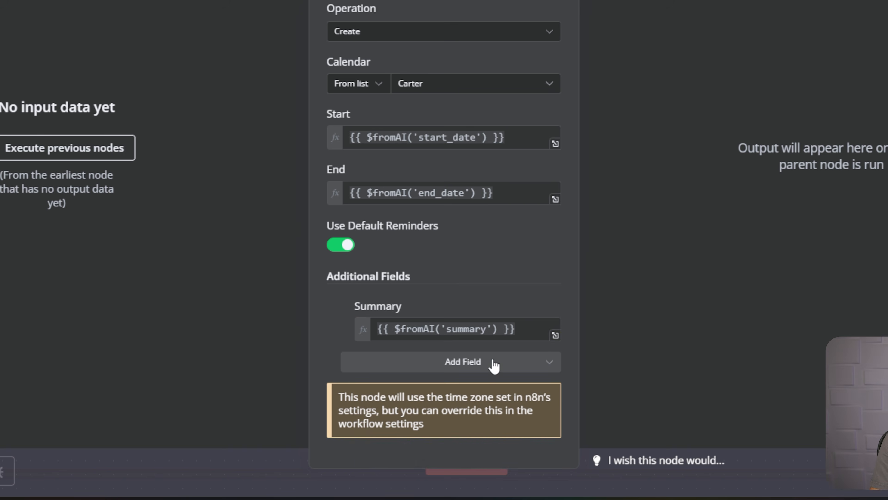
{"action": "left_click", "coordinate": [493, 363]}
{"action": "scroll", "coordinate": [477, 303], "scroll_direction": "up", "scroll_amount": 6}
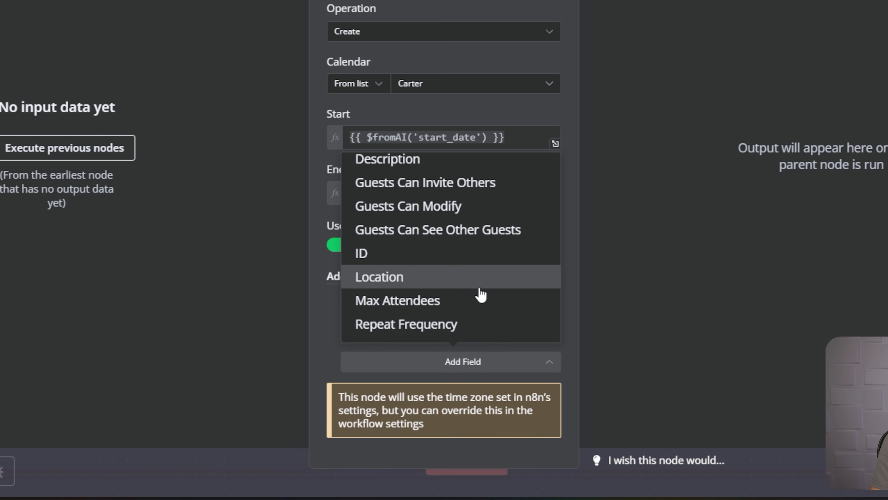
{"action": "left_click", "coordinate": [438, 235]}
{"action": "left_click", "coordinate": [519, 314]}
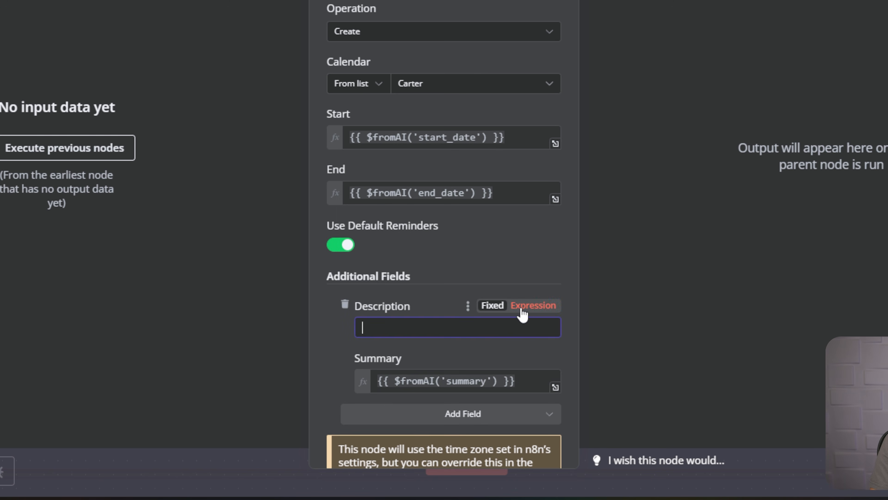
{"action": "key", "text": "ctrl+v"}
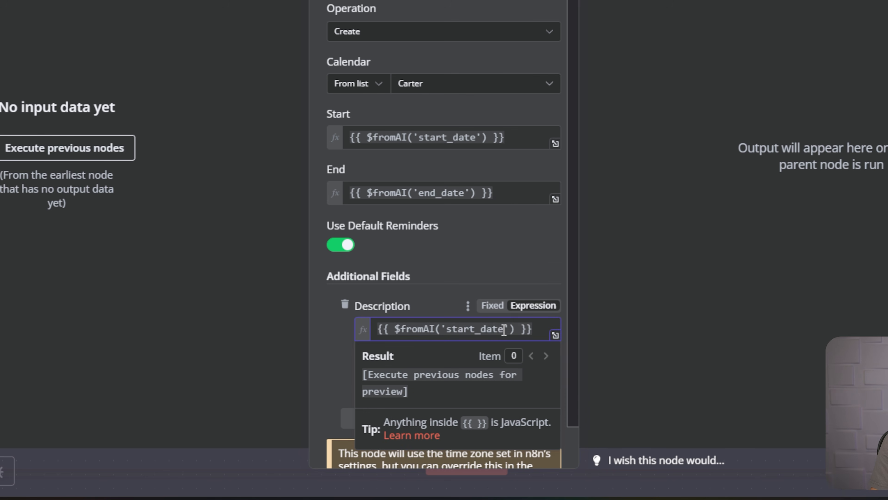
{"action": "left_click_drag", "start_coordinate": [503, 330], "coordinate": [447, 331]}
{"action": "type", "text": "descri"}
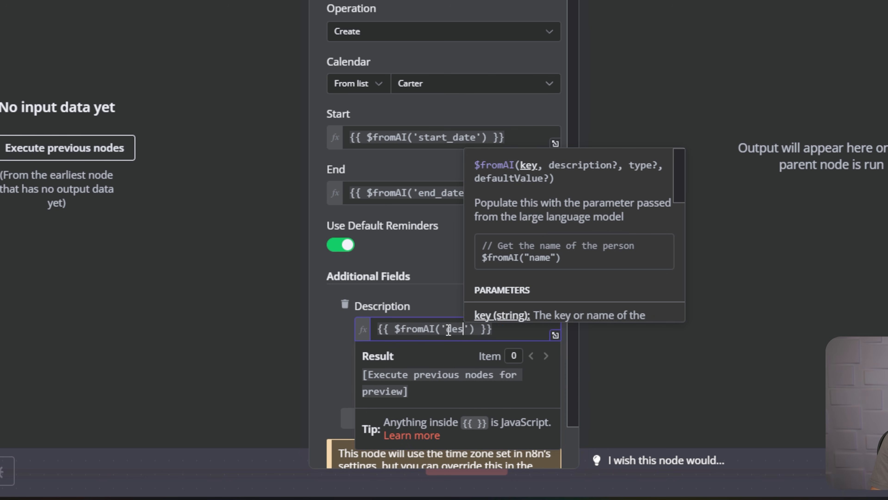
{"action": "type", "text": "pti"}
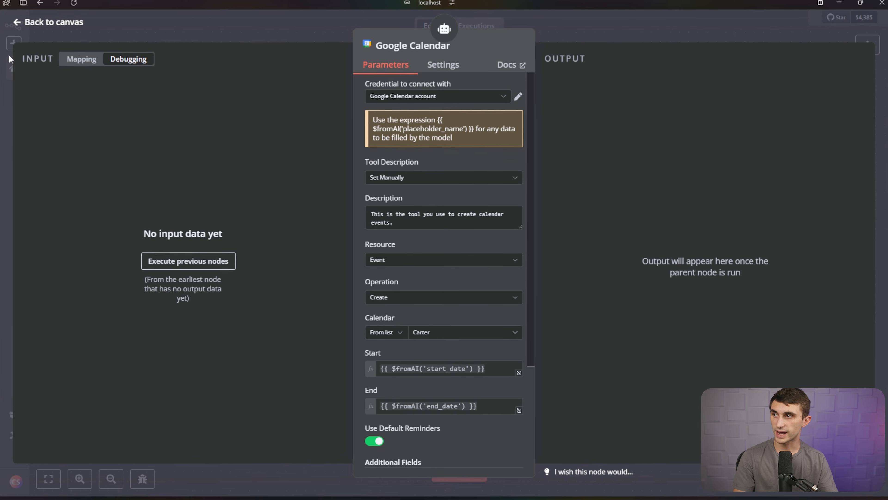
{"action": "left_click", "coordinate": [31, 31]}
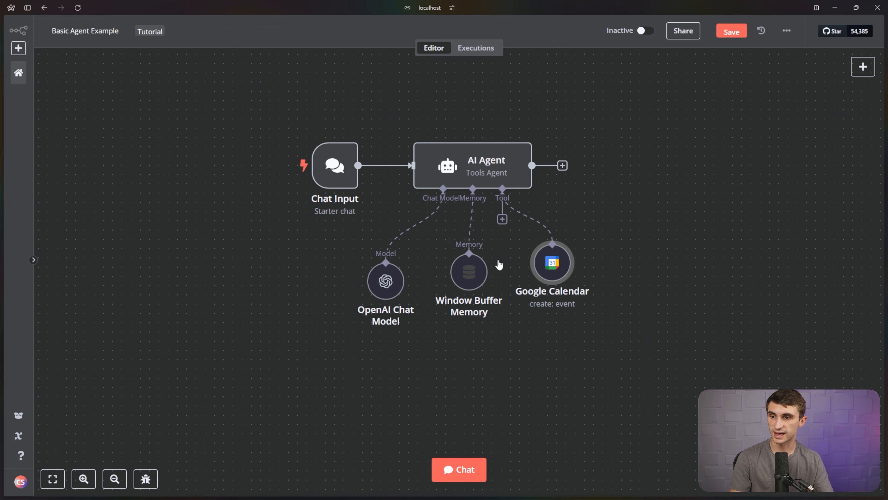
Move the Google Calendar node down-left and bring up the AI Agent's Tools panel.
{"action": "left_click_drag", "start_coordinate": [548, 258], "coordinate": [524, 326]}
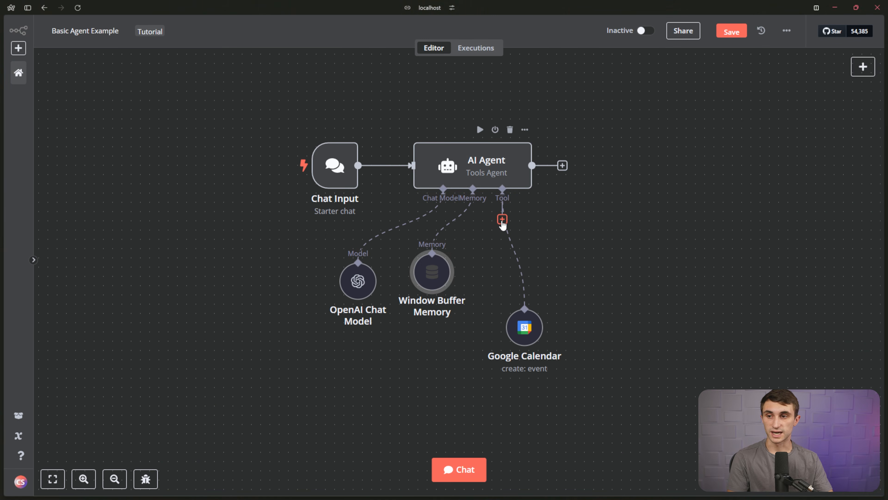
{"action": "left_click", "coordinate": [502, 219]}
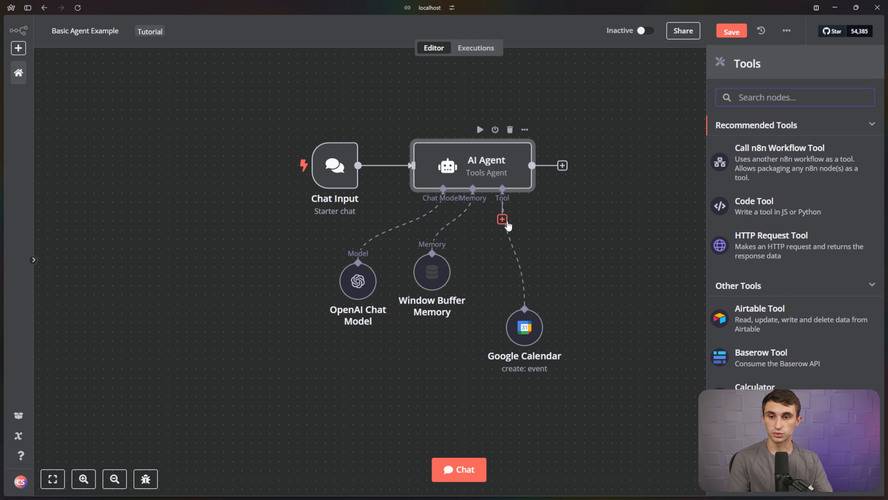
Attach a Google Calendar tool with Resource Calendar, Operation Availability, and the user's calendar selected.
{"action": "scroll", "coordinate": [793, 350], "scroll_direction": "down", "scroll_amount": 3}
{"action": "left_click", "coordinate": [797, 383]}
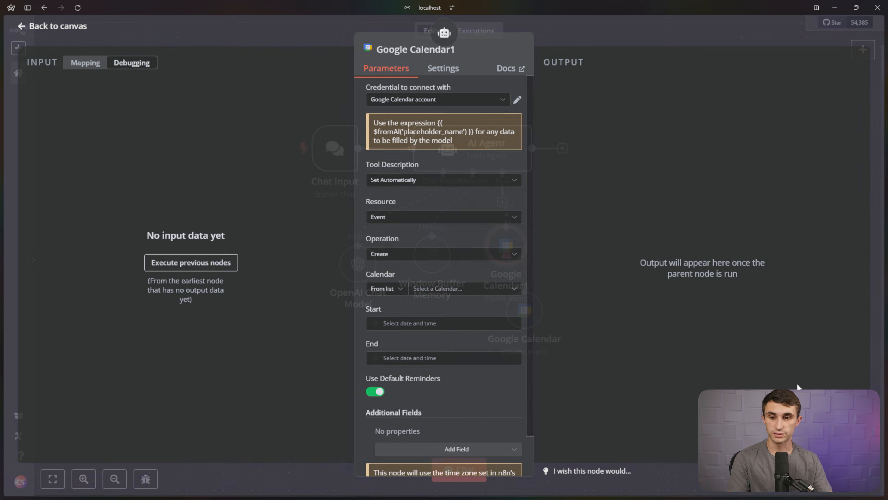
{"action": "left_click", "coordinate": [485, 220]}
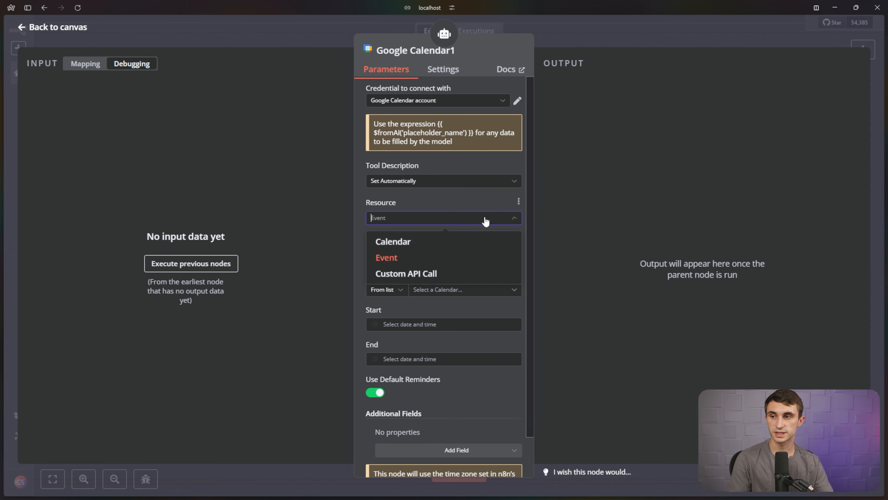
{"action": "left_click", "coordinate": [460, 246]}
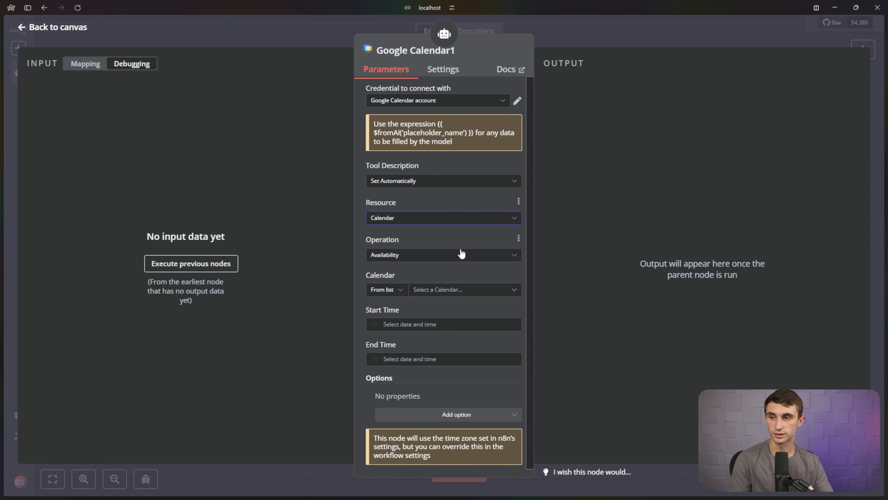
{"action": "left_click", "coordinate": [460, 255]}
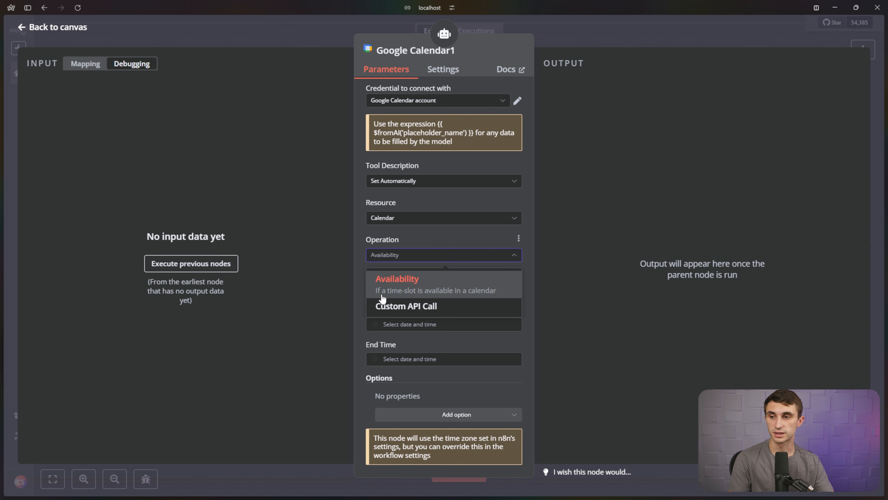
{"action": "left_click", "coordinate": [454, 292]}
{"action": "left_click", "coordinate": [444, 292]}
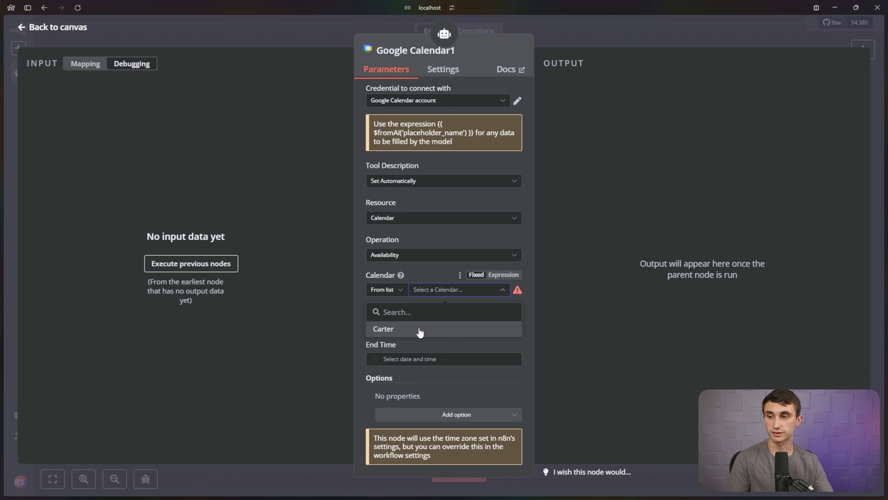
{"action": "left_click", "coordinate": [420, 331]}
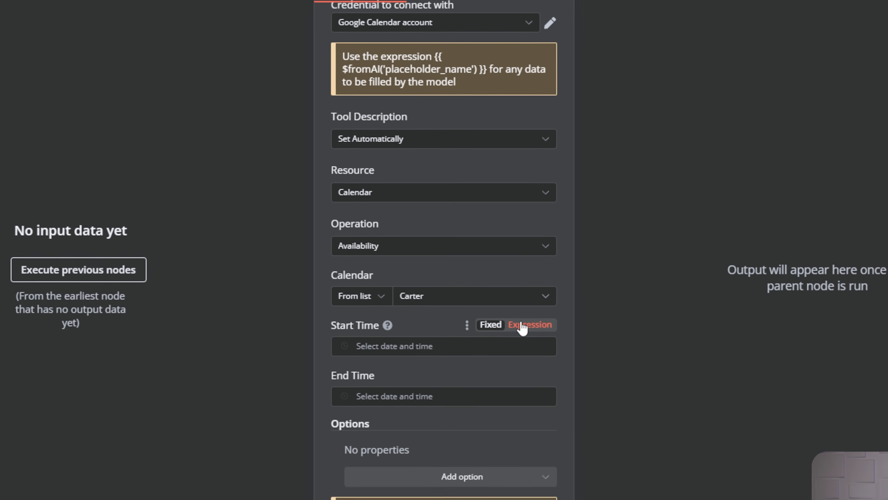
Set Start Time to {{ $fromAI('start_time') }} and End Time to {{ $fromAI('end_time') }}.
{"action": "left_click", "coordinate": [526, 329]}
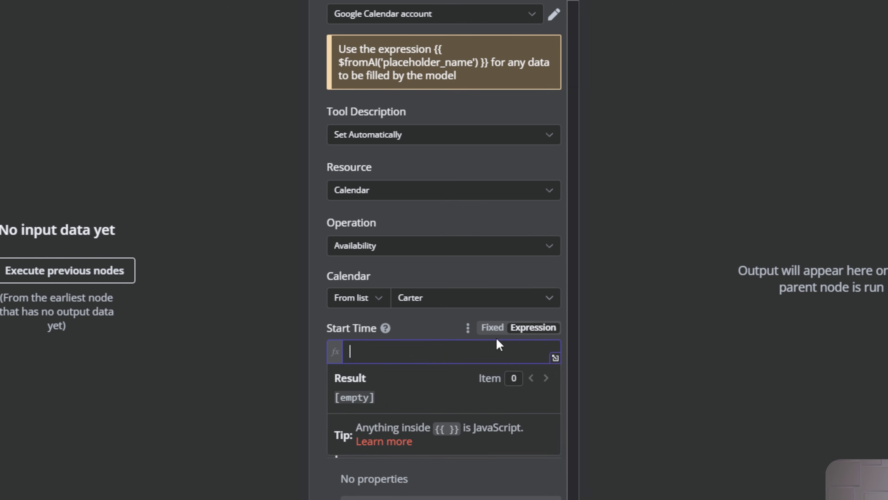
{"action": "type", "text": "{{ $fromAI('start_date') }}"}
{"action": "double_click", "coordinate": [457, 351]}
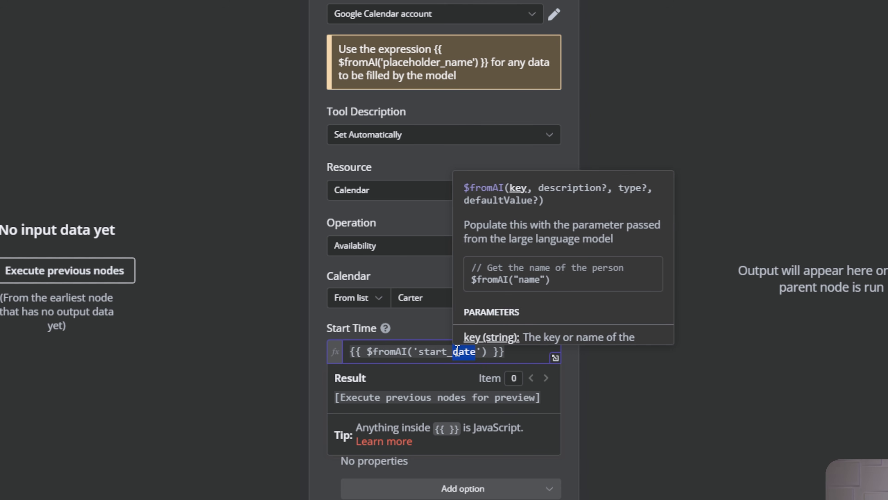
{"action": "type", "text": "time"}
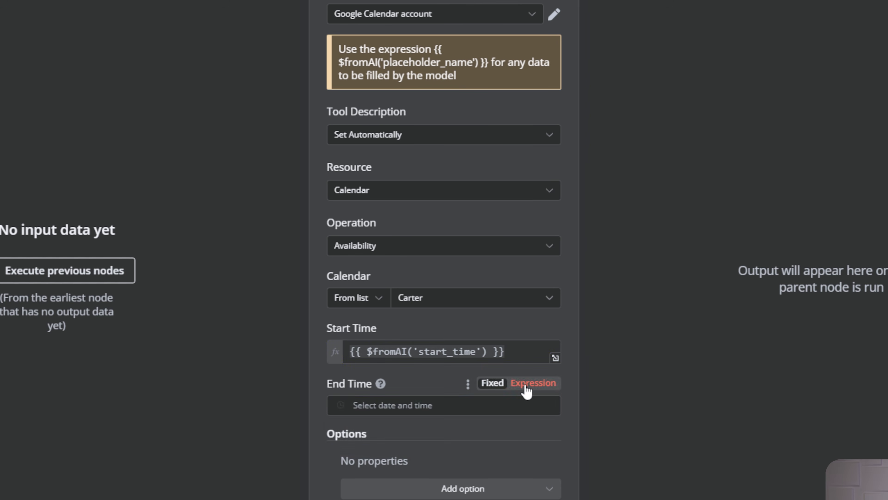
{"action": "left_click", "coordinate": [529, 383]}
{"action": "type", "text": "{{ $fromAI('start_time') }}"}
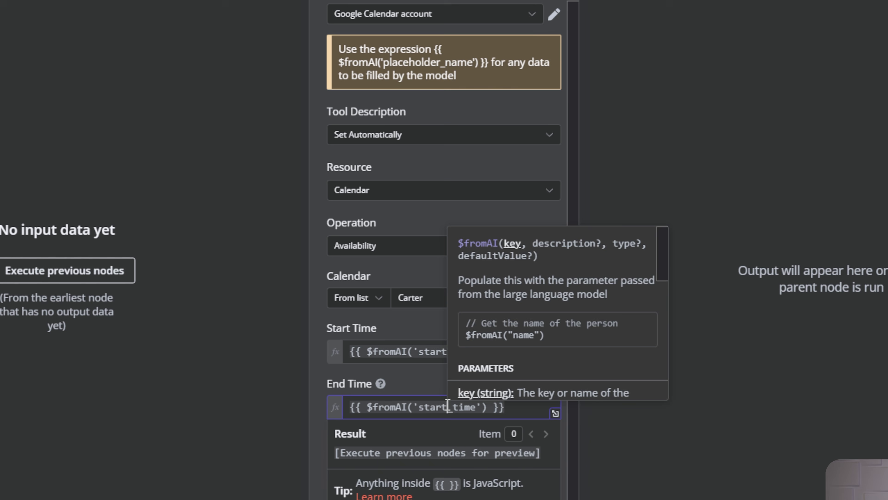
{"action": "left_click_drag", "start_coordinate": [448, 406], "coordinate": [418, 406]}
{"action": "type", "text": "end"}
{"action": "left_click", "coordinate": [469, 177]}
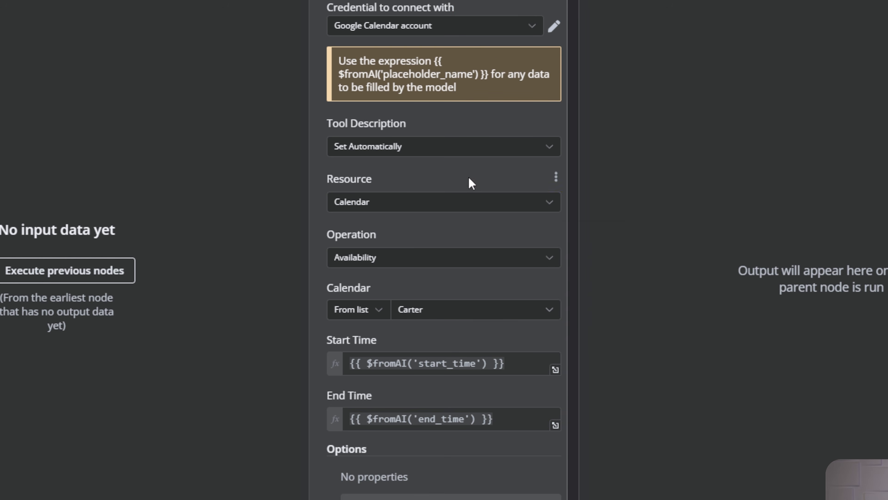
Set the tool description manually to 'This tool is for searching for available timeslots in my calendar.'.
{"action": "left_click", "coordinate": [451, 154]}
{"action": "left_click", "coordinate": [422, 246]}
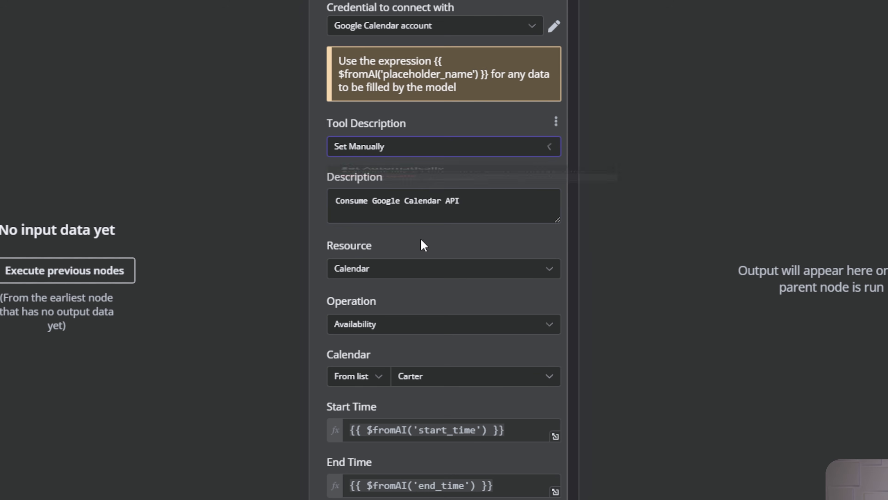
{"action": "left_click_drag", "start_coordinate": [476, 200], "coordinate": [331, 196]}
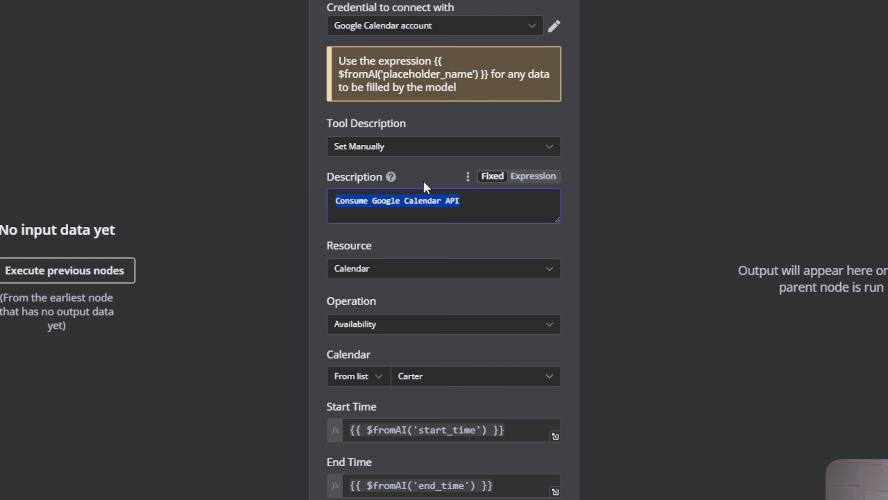
{"action": "type", "text": "=This tool is "}
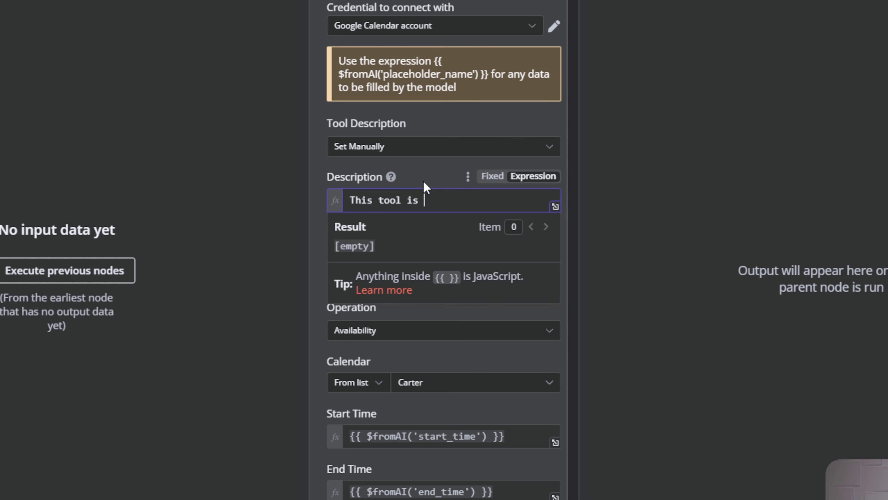
{"action": "type", "text": "for searching for ava"}
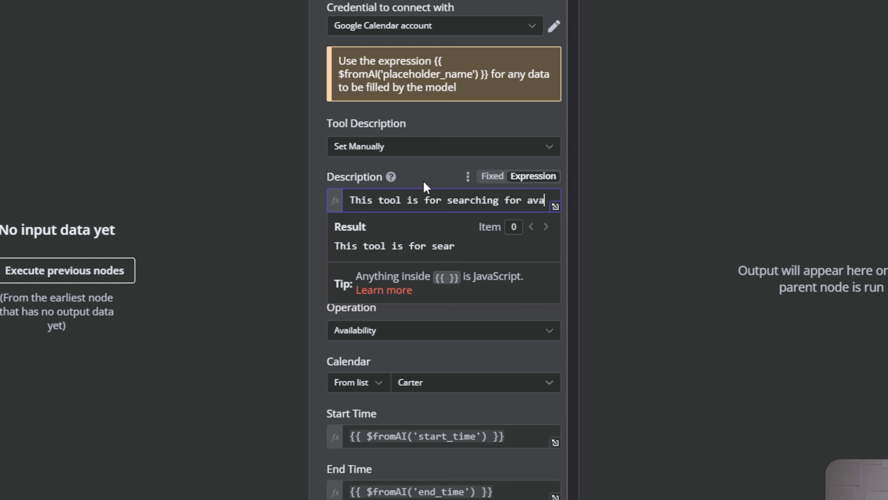
{"action": "type", "text": "ilable timeslots in my calendar."}
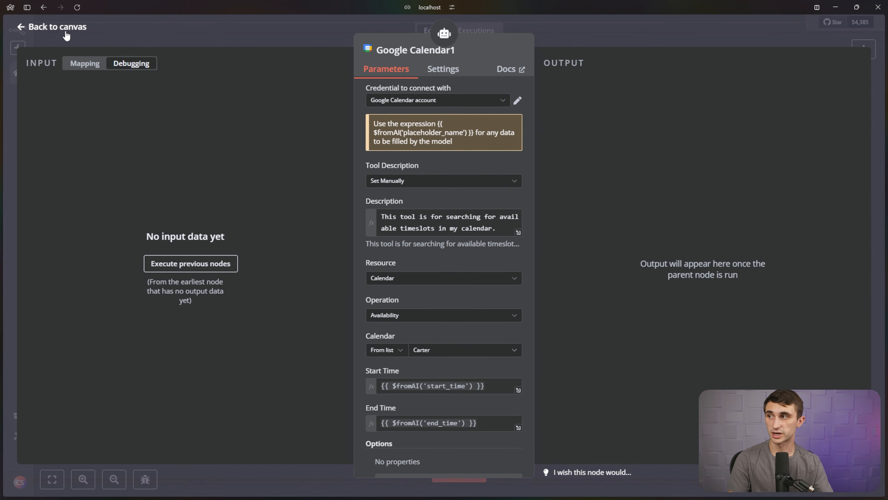
Back on the canvas, line up both Google Calendar tool nodes beneath the AI Agent.
{"action": "left_click", "coordinate": [65, 34]}
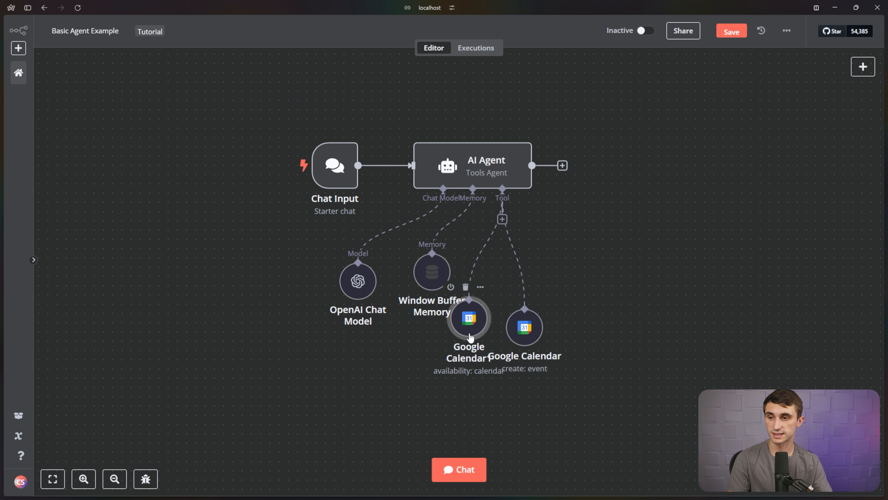
{"action": "left_click_drag", "start_coordinate": [471, 333], "coordinate": [461, 360]}
{"action": "left_click_drag", "start_coordinate": [525, 327], "coordinate": [598, 299]}
{"action": "left_click_drag", "start_coordinate": [481, 335], "coordinate": [547, 325]}
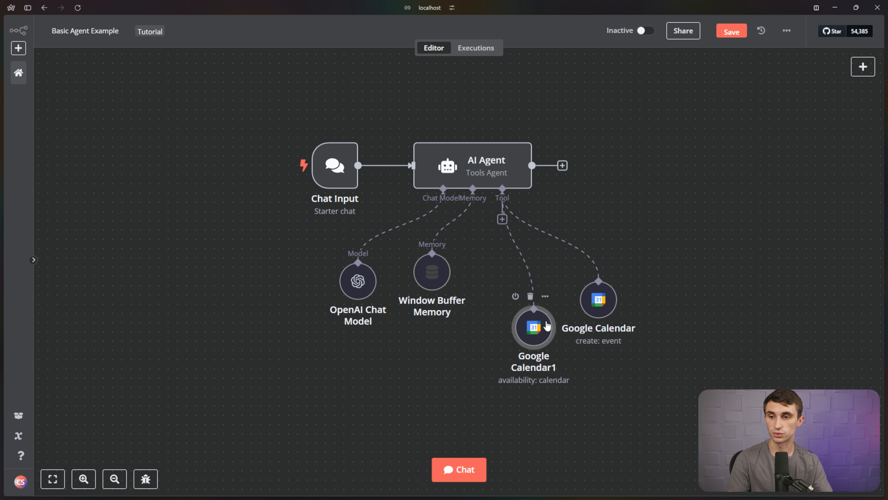
{"action": "left_click_drag", "start_coordinate": [611, 306], "coordinate": [621, 296]}
{"action": "mouse_move", "coordinate": [544, 324]}
{"action": "left_mouse_down"}
{"action": "mouse_move", "coordinate": [525, 305]}
{"action": "mouse_move", "coordinate": [539, 307]}
{"action": "left_mouse_up"}
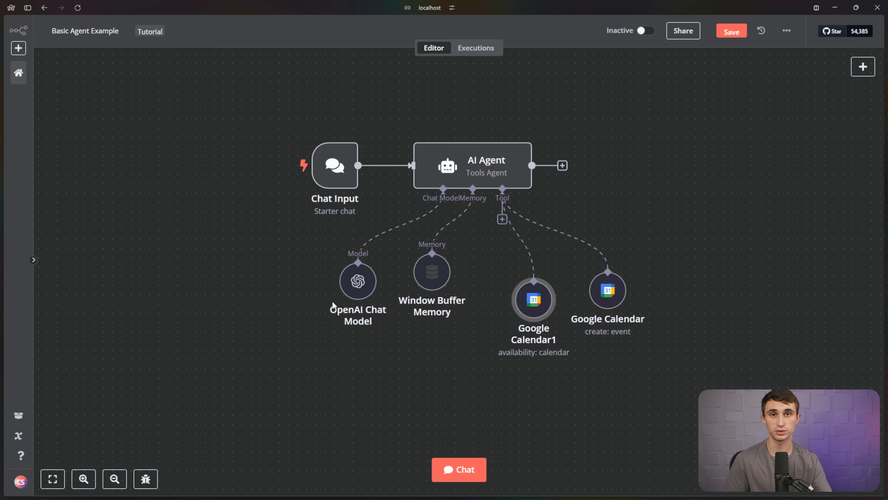
{"action": "left_click", "coordinate": [632, 171]}
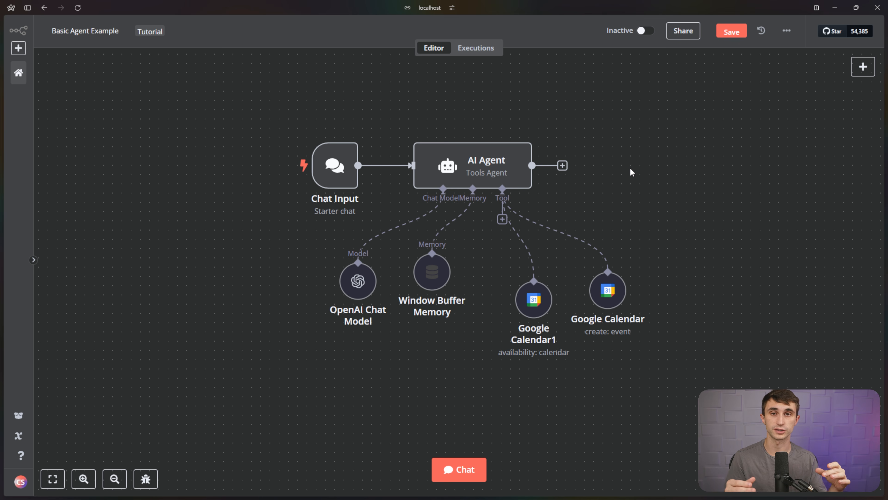
Replace the AI Agent's default System Message with 'Your role is my calendar assistant.' plus slot-finding instructions.
{"action": "double_click", "coordinate": [489, 168]}
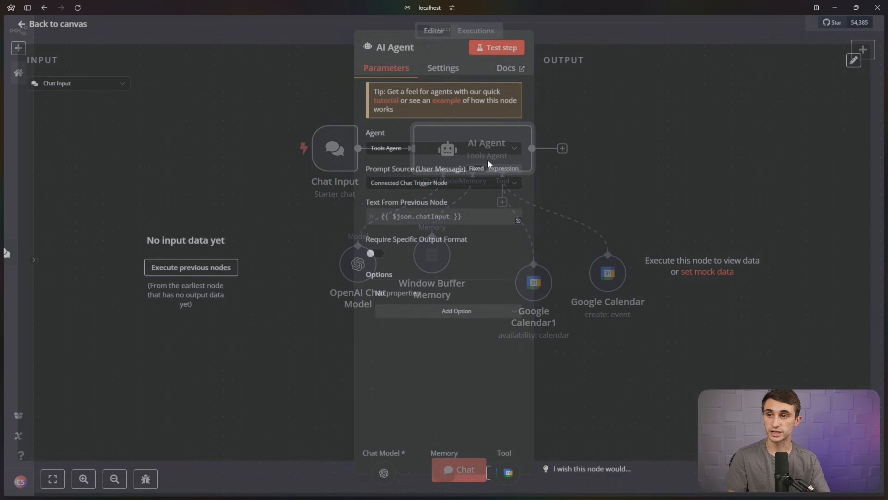
{"action": "left_click", "coordinate": [487, 318]}
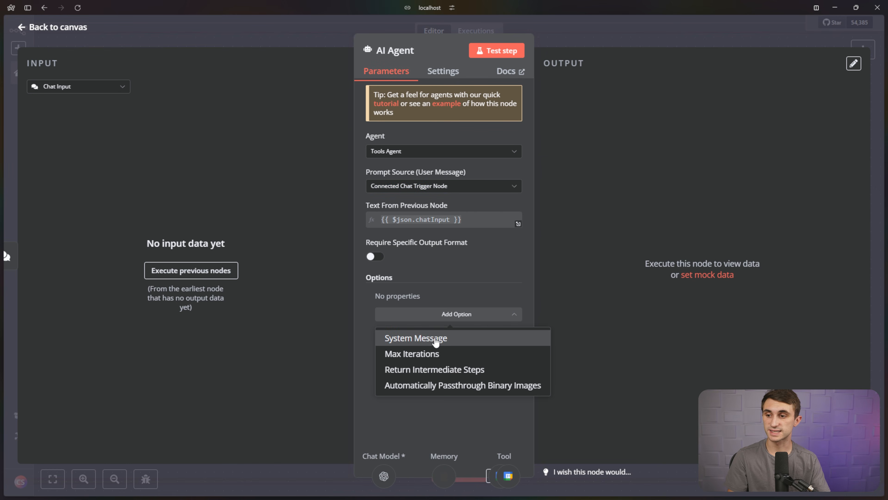
{"action": "left_click", "coordinate": [435, 341]}
{"action": "triple_click", "coordinate": [484, 325]}
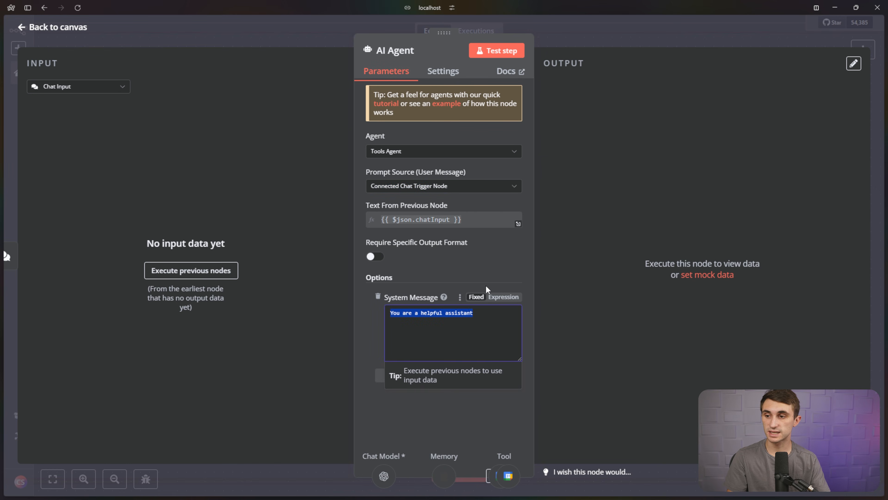
{"action": "key", "text": "BackSpace"}
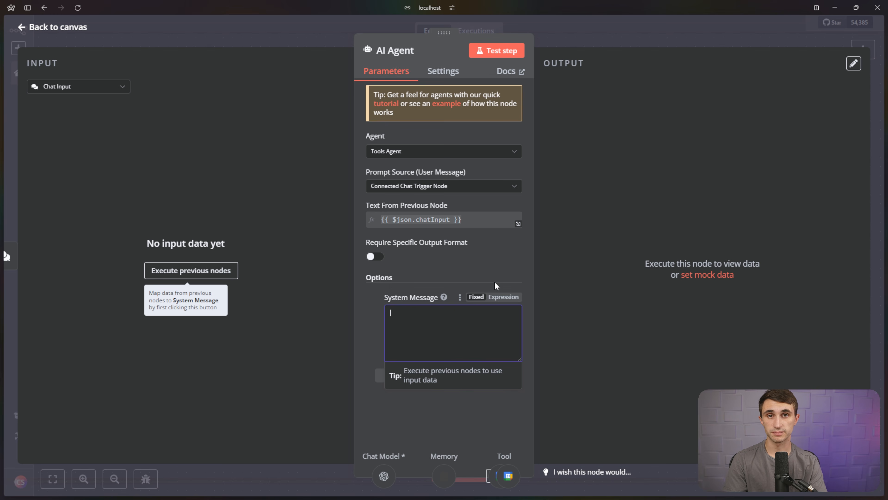
{"action": "type", "text": "Your role "}
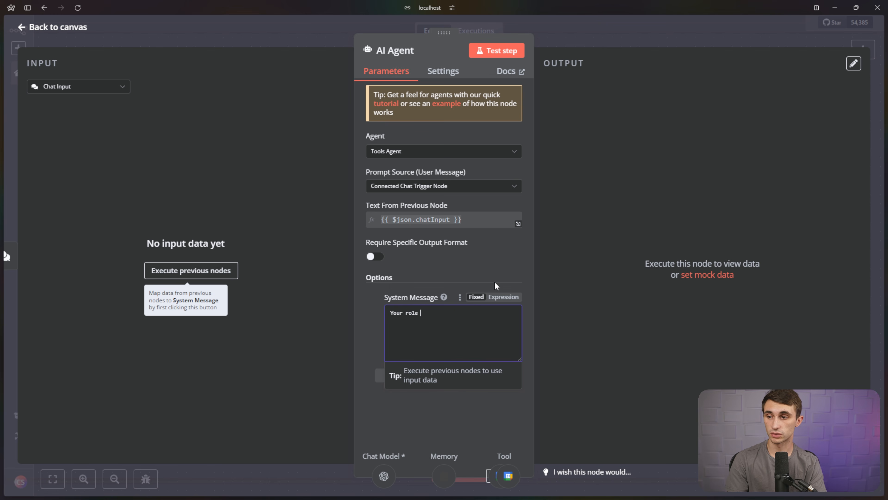
{"action": "type", "text": "is my calendar "}
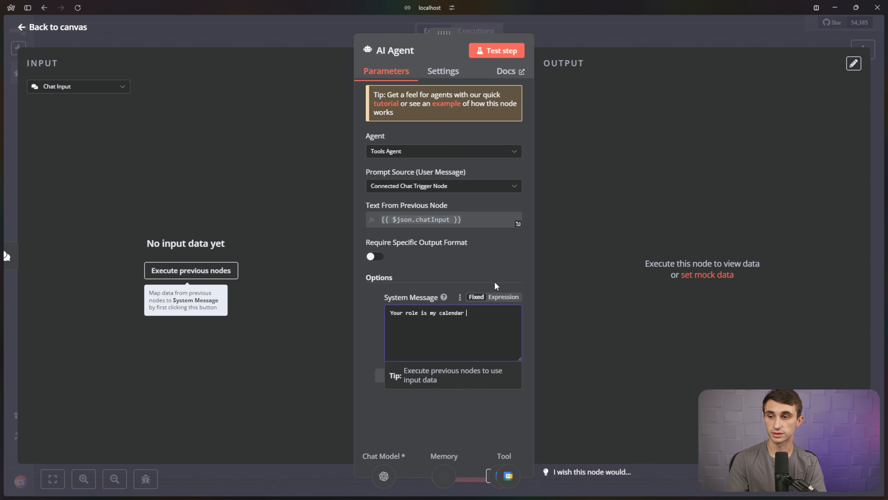
{"action": "type", "text": "assistant."}
{"action": "key", "text": "Return"}
{"action": "key", "text": "Return"}
{"action": "type", "text": "It's your job to "}
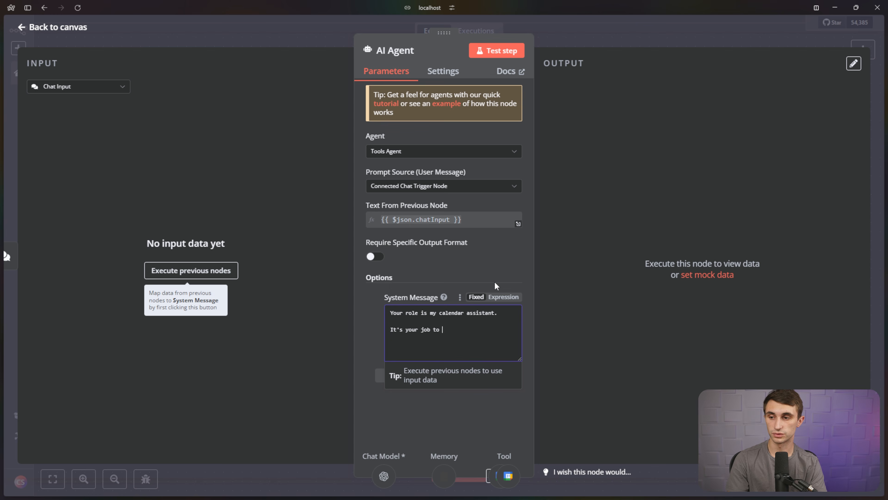
{"action": "type", "text": "add things to "}
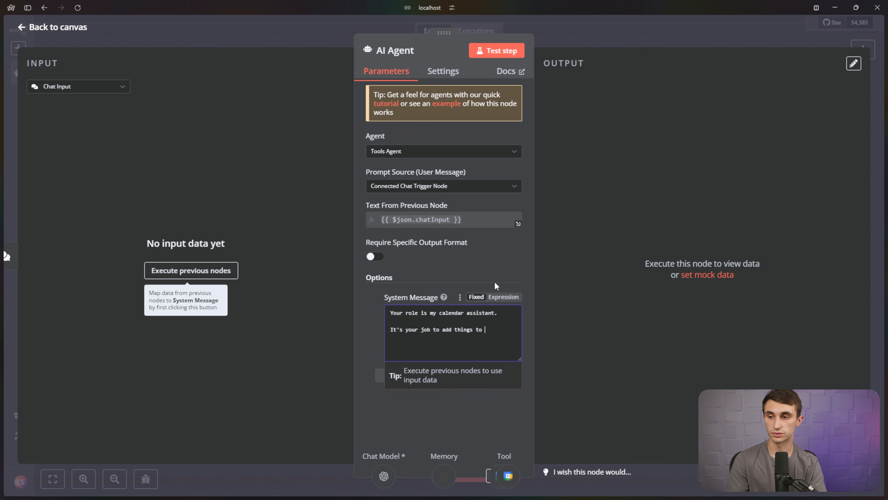
{"action": "type", "text": "available timeslots "}
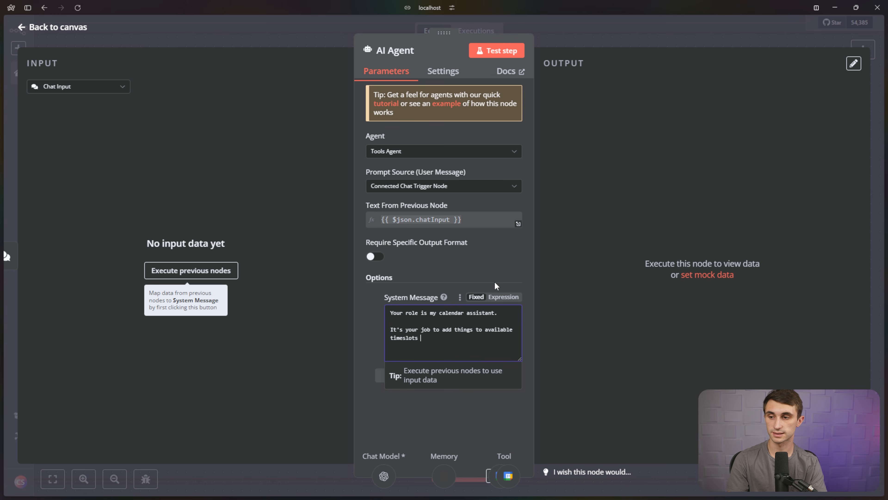
{"action": "type", "text": "on my cale"}
{"action": "type", "text": "ols y"}
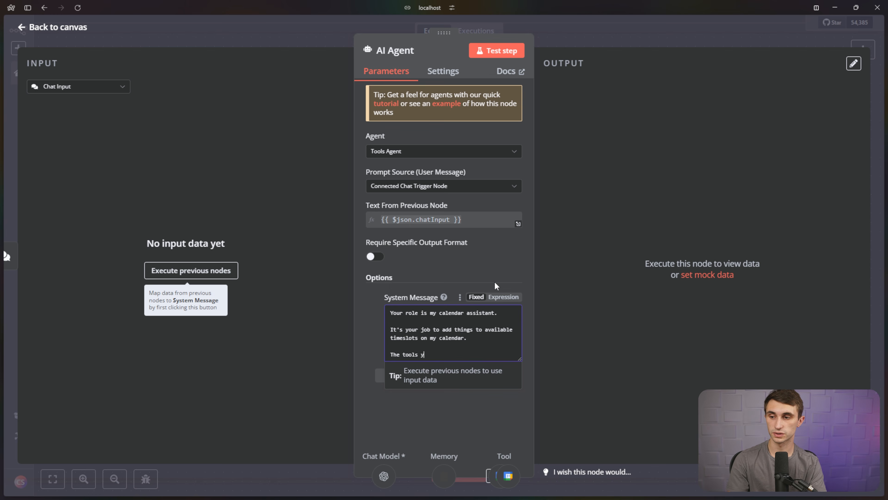
{"action": "type", "text": "ou have available will all"}
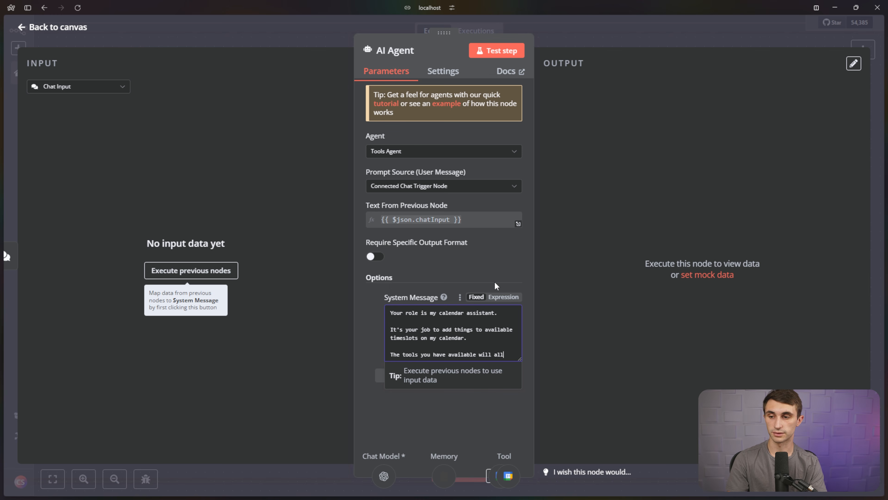
{"action": "type", "text": "ow you to find emp"}
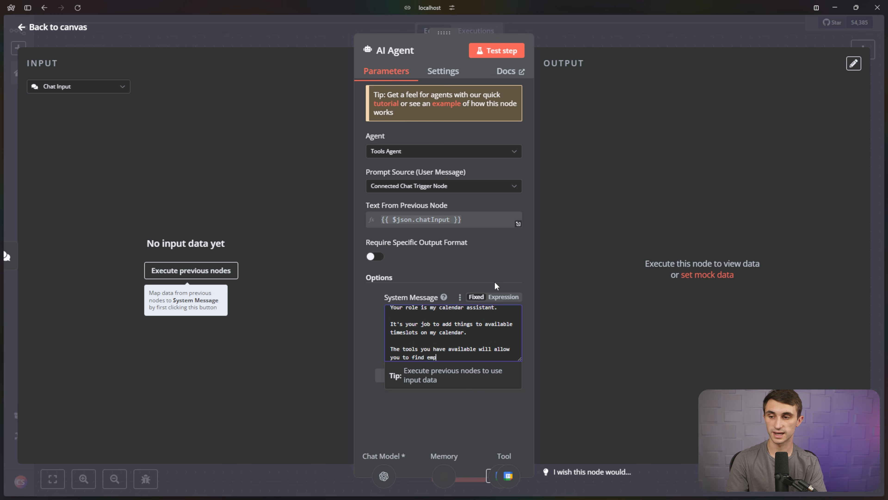
{"action": "type", "text": "ty time slots first, then create new"}
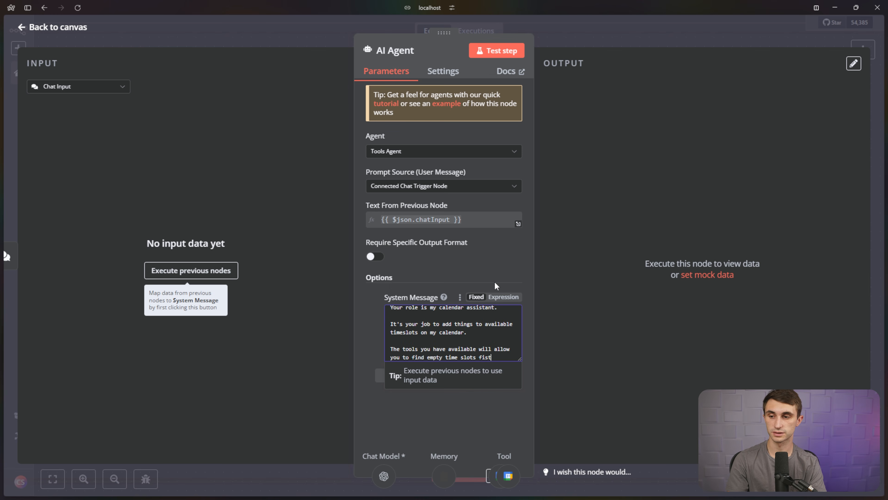
{"action": "type", "text": " ev"}
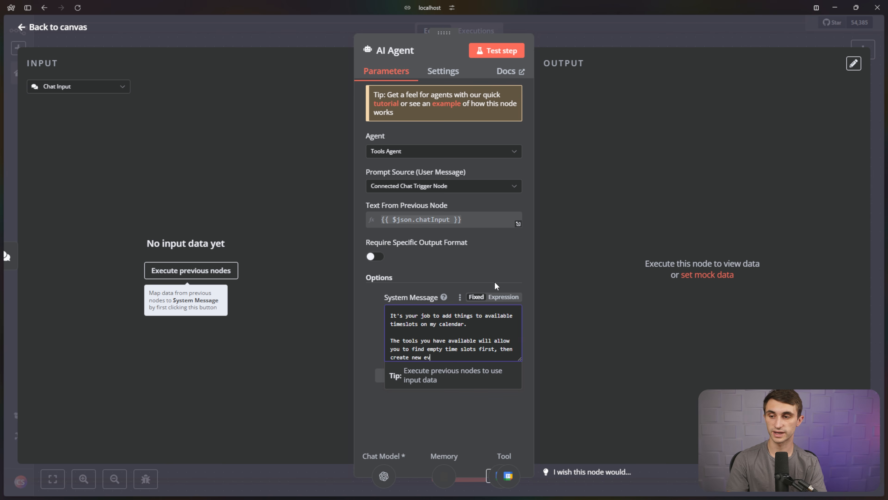
{"action": "type", "text": "ents once you've confirmed the time slot with me."}
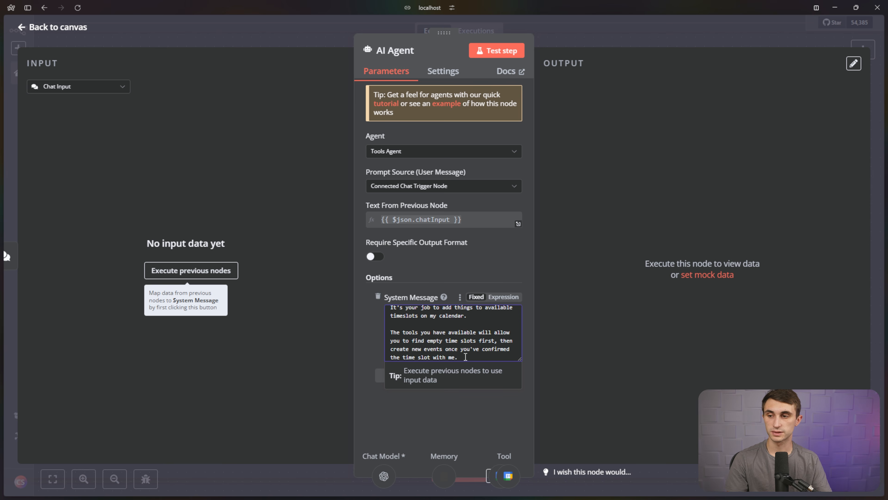
{"action": "left_click_drag", "start_coordinate": [436, 357], "coordinate": [387, 366]}
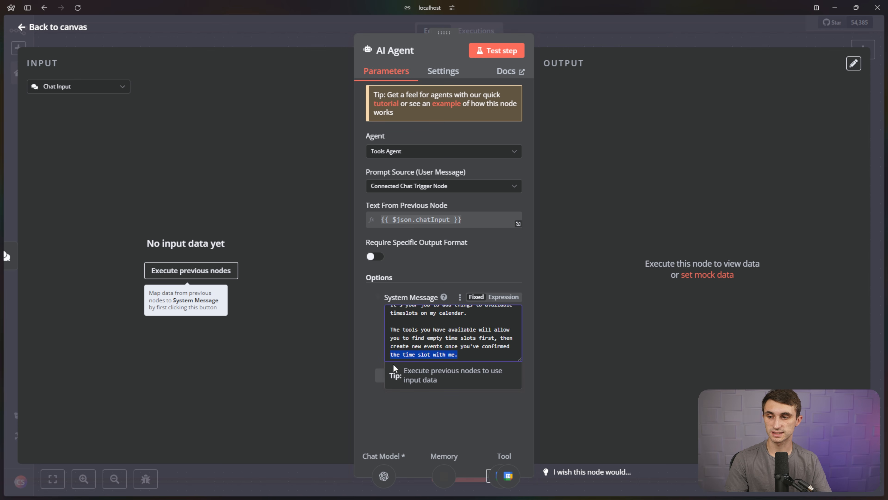
{"action": "left_click", "coordinate": [467, 355]}
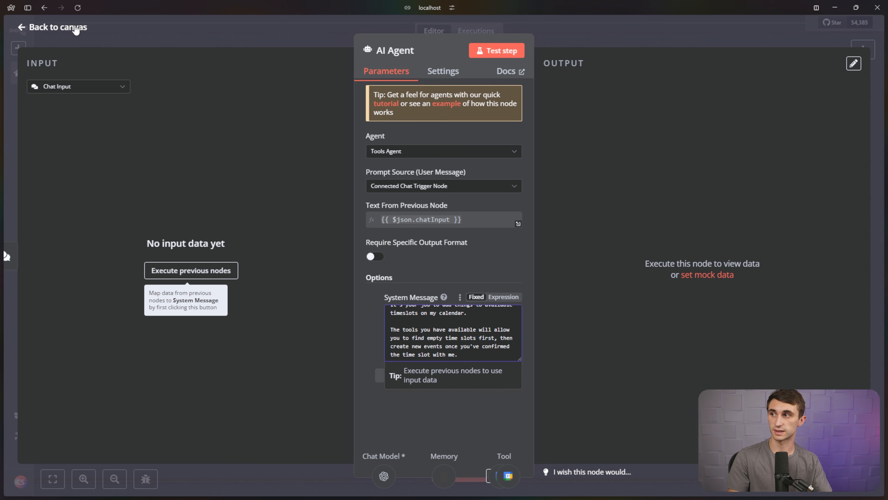
Return to the canvas and move both Google Calendar tool nodes up to align them.
{"action": "left_click", "coordinate": [71, 28]}
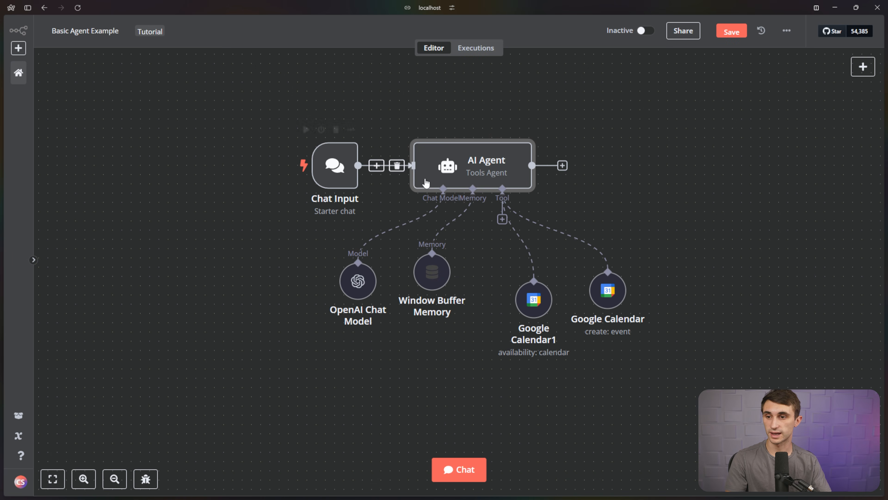
{"action": "left_click_drag", "start_coordinate": [607, 289], "coordinate": [606, 270]}
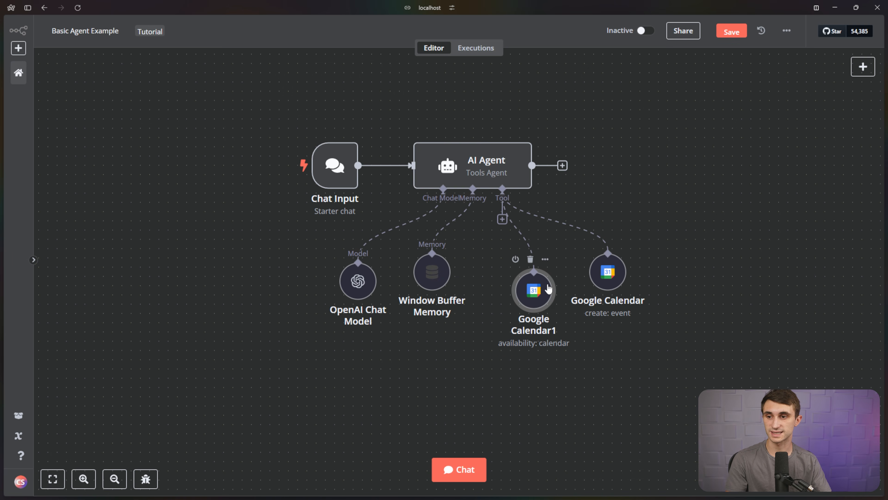
{"action": "left_click_drag", "start_coordinate": [552, 305], "coordinate": [552, 286]}
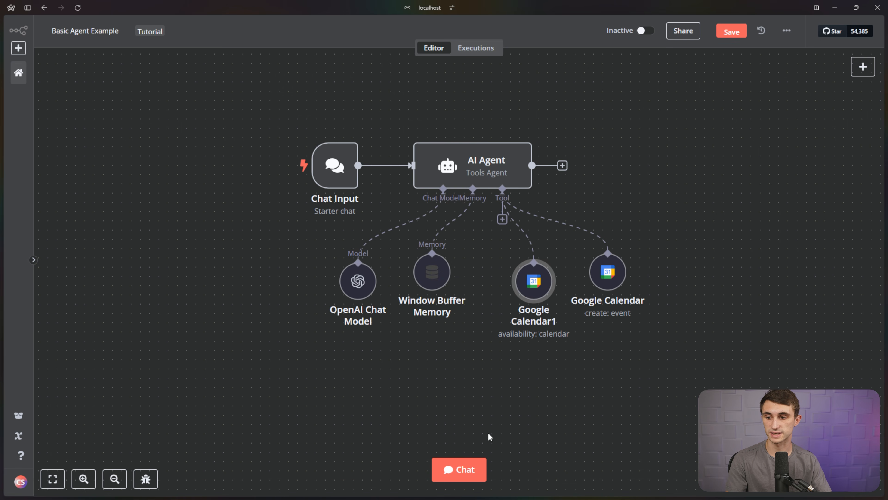
Send the chat message 'Give me my available time slots for the rest of this month.'.
{"action": "left_click", "coordinate": [479, 477]}
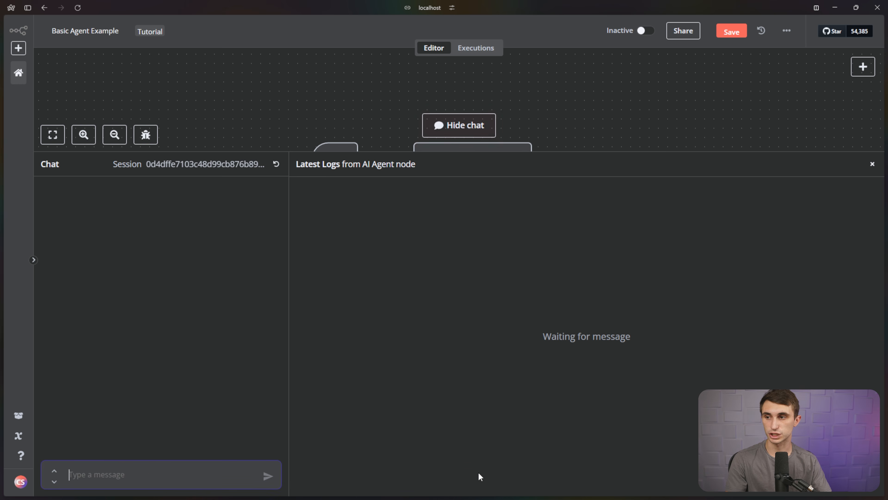
{"action": "type", "text": "G"}
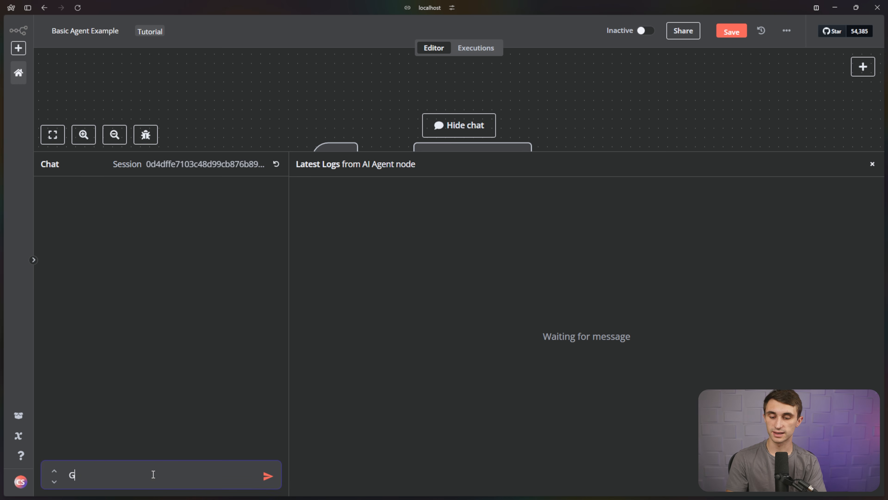
{"action": "type", "text": "ive me my avai"}
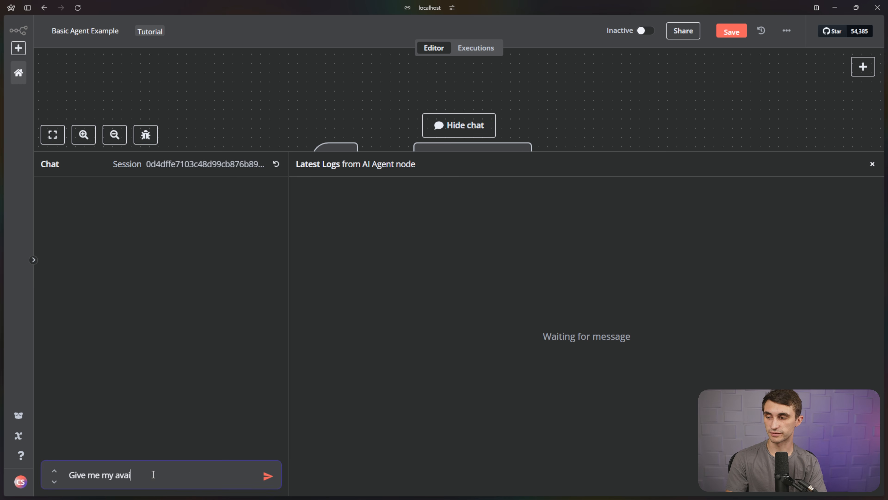
{"action": "type", "text": "lable time slots for the rest of this month."}
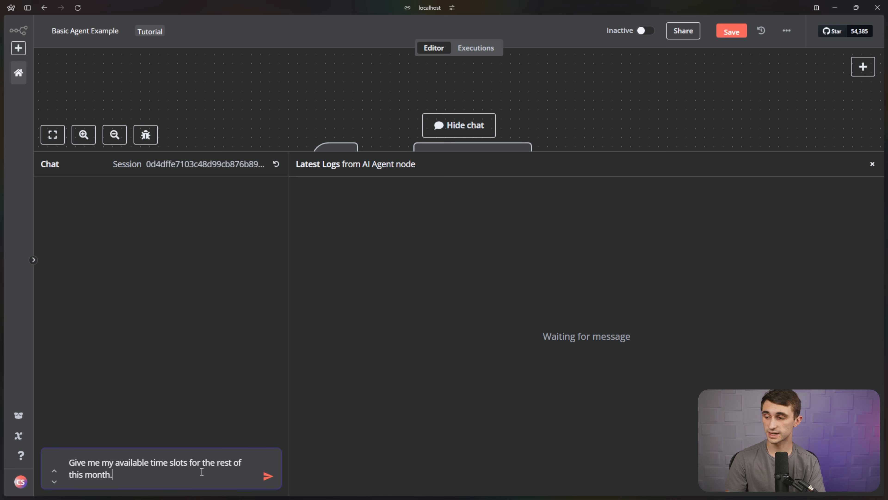
{"action": "key", "text": "Return"}
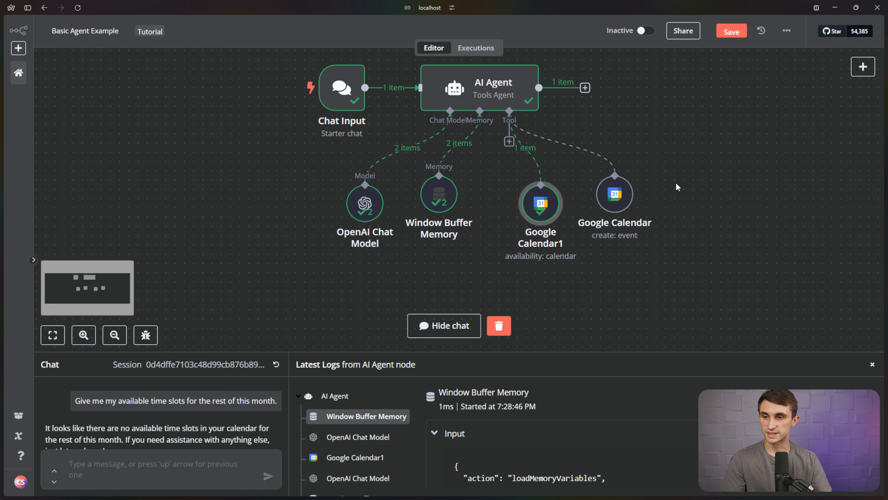
{"action": "left_click_drag", "start_coordinate": [676, 183], "coordinate": [668, 207]}
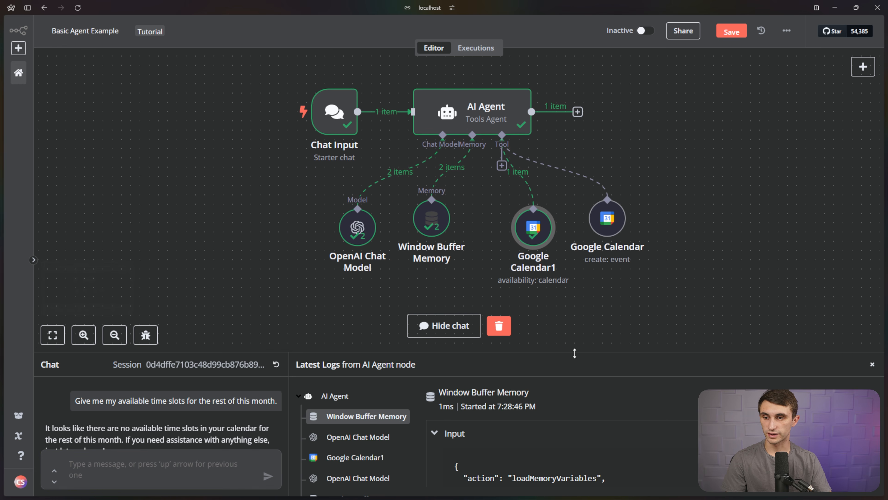
{"action": "left_click_drag", "start_coordinate": [574, 353], "coordinate": [594, 176]}
{"action": "left_click_drag", "start_coordinate": [45, 252], "coordinate": [141, 275]}
{"action": "left_click", "coordinate": [147, 277]}
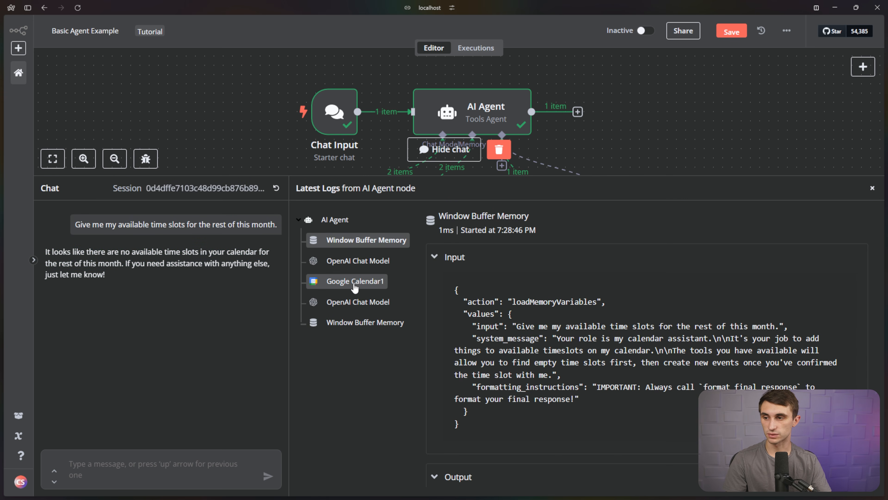
Inspect Google Calendar1's log: the query started 2023-10-01 and returned "available": false.
{"action": "left_click", "coordinate": [354, 287]}
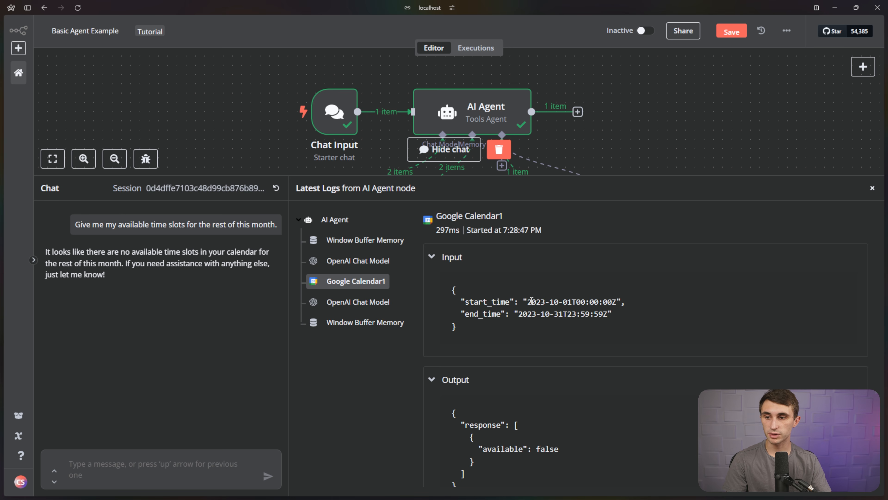
{"action": "left_click_drag", "start_coordinate": [530, 300], "coordinate": [573, 302]}
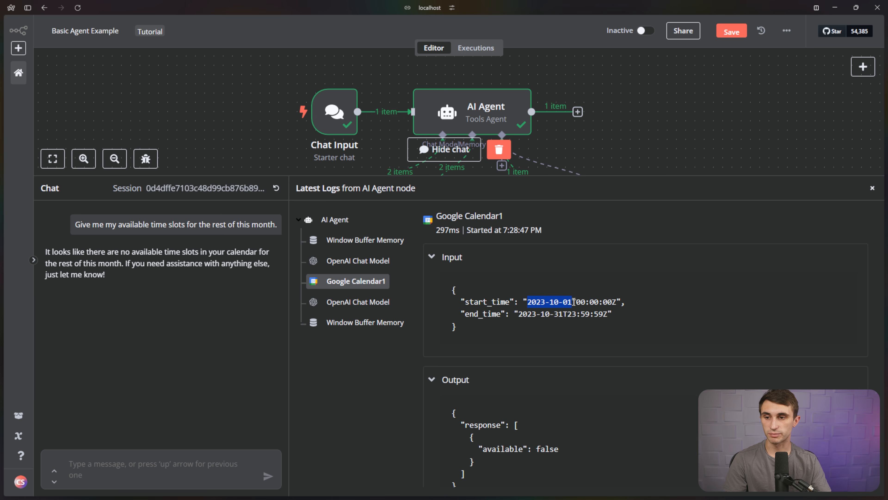
{"action": "left_click_drag", "start_coordinate": [519, 315], "coordinate": [596, 312]}
{"action": "left_click", "coordinate": [617, 316]}
{"action": "scroll", "coordinate": [616, 316], "scroll_direction": "down", "scroll_amount": 2}
{"action": "left_click_drag", "start_coordinate": [478, 410], "coordinate": [576, 409]}
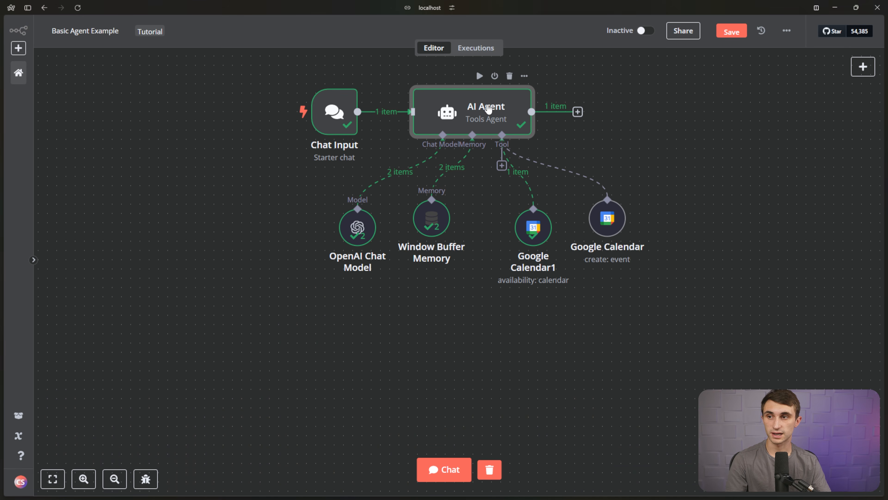
Append a new line 'Today's date is:' to the AI Agent's system message.
{"action": "double_click", "coordinate": [488, 110]}
{"action": "scroll", "coordinate": [483, 357], "scroll_direction": "down", "scroll_amount": 2}
{"action": "left_click", "coordinate": [486, 365]}
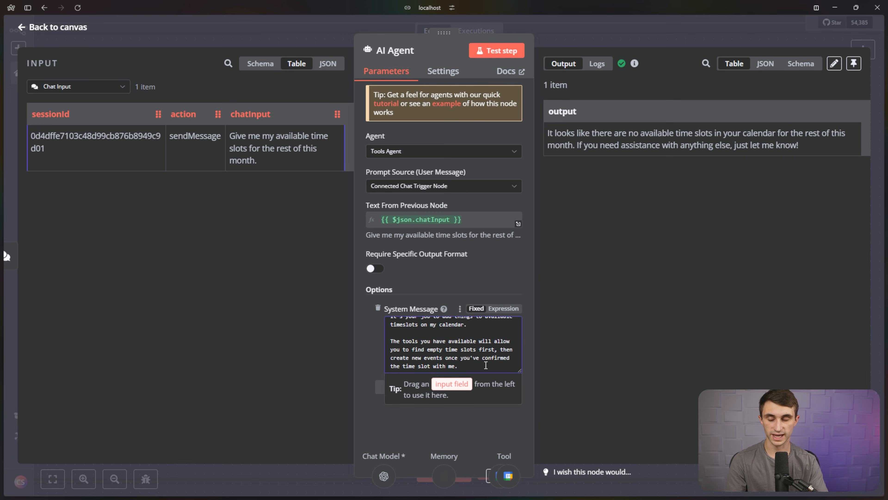
{"action": "key", "text": "Return"}
{"action": "key", "text": "Return"}
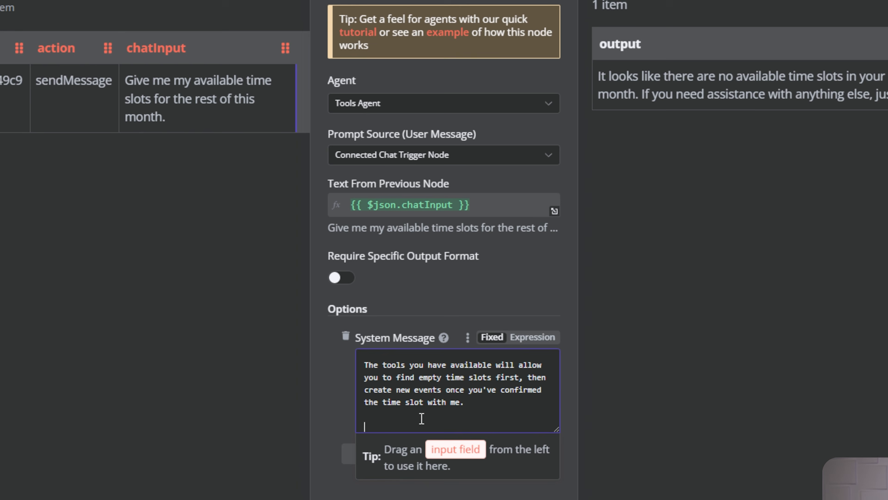
{"action": "type", "text": "Today's"}
{"action": "key", "text": "BackSpace"}
{"action": "type", "text": "'s dat"}
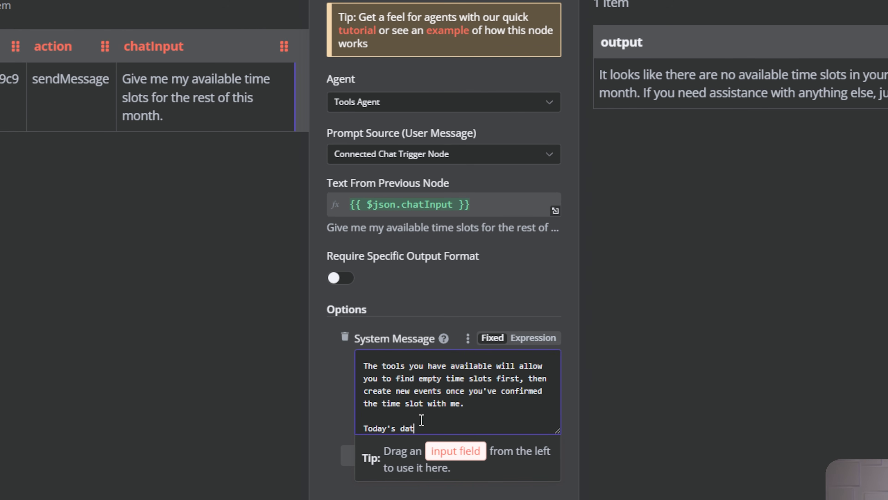
{"action": "type", "text": "e is:"}
{"action": "key", "text": "Return"}
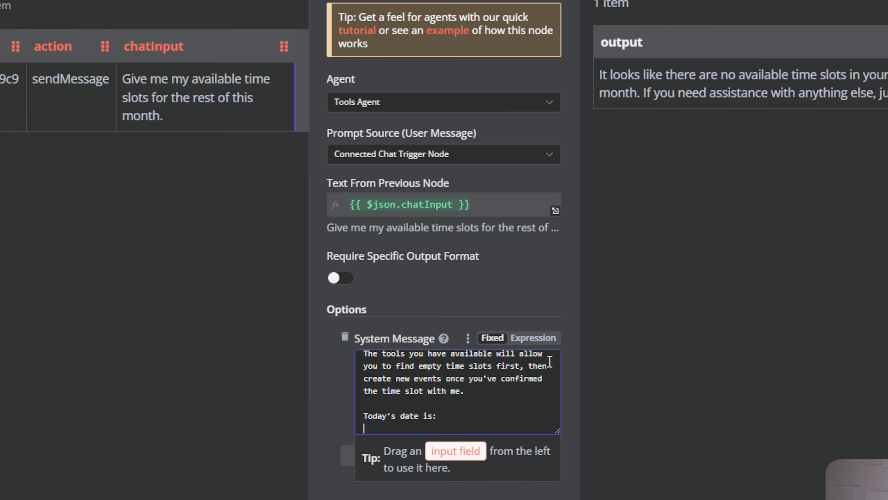
Switch the system message to an expression and open the expressions documentation link.
{"action": "left_click", "coordinate": [541, 339]}
{"action": "left_click", "coordinate": [541, 339]}
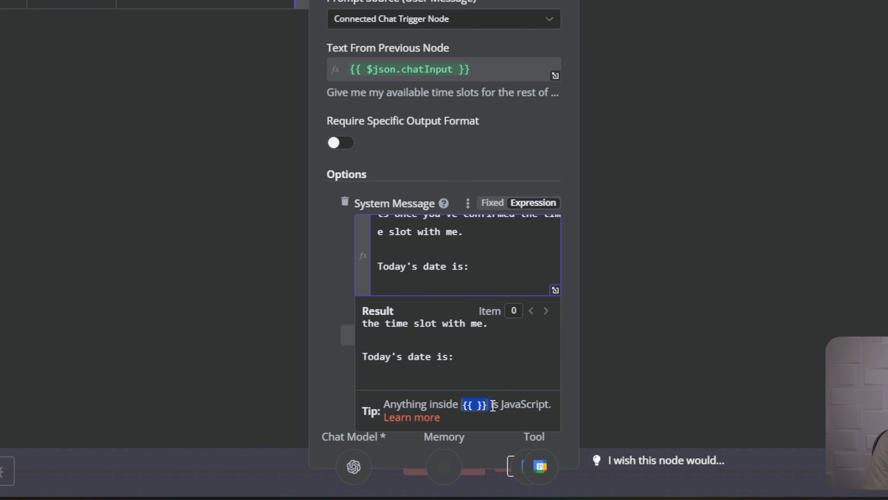
{"action": "left_click", "coordinate": [424, 423]}
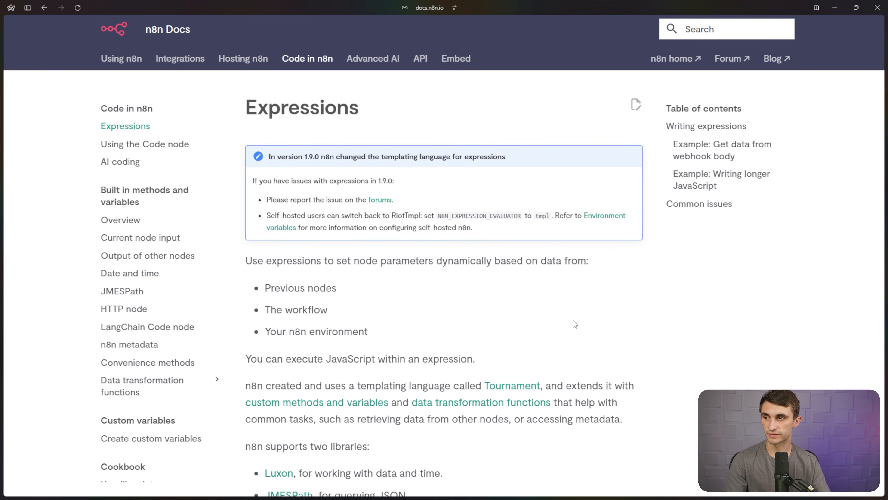
Select all the Expressions documentation page text and copy it.
{"action": "scroll", "coordinate": [503, 291], "scroll_direction": "down", "scroll_amount": 20}
{"action": "left_click_drag", "start_coordinate": [573, 320], "coordinate": [517, 288]}
{"action": "scroll", "coordinate": [510, 295], "scroll_direction": "down", "scroll_amount": 10}
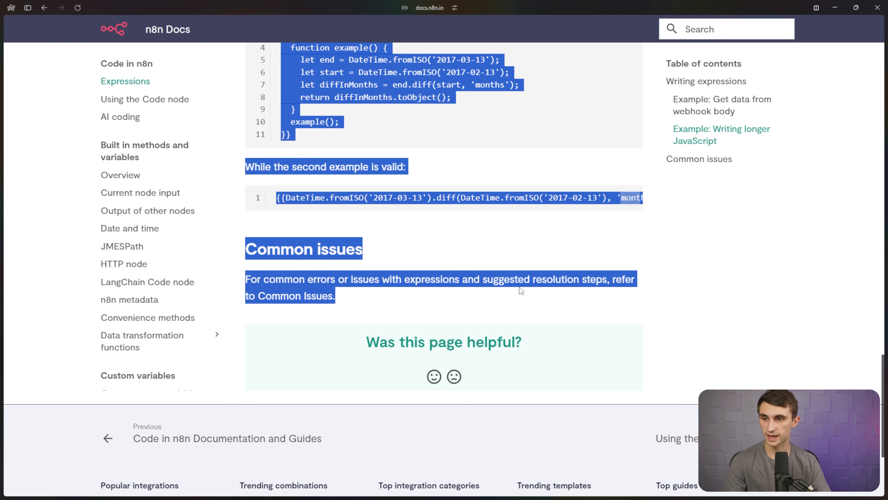
{"action": "right_click", "coordinate": [517, 280]}
{"action": "left_click", "coordinate": [545, 294]}
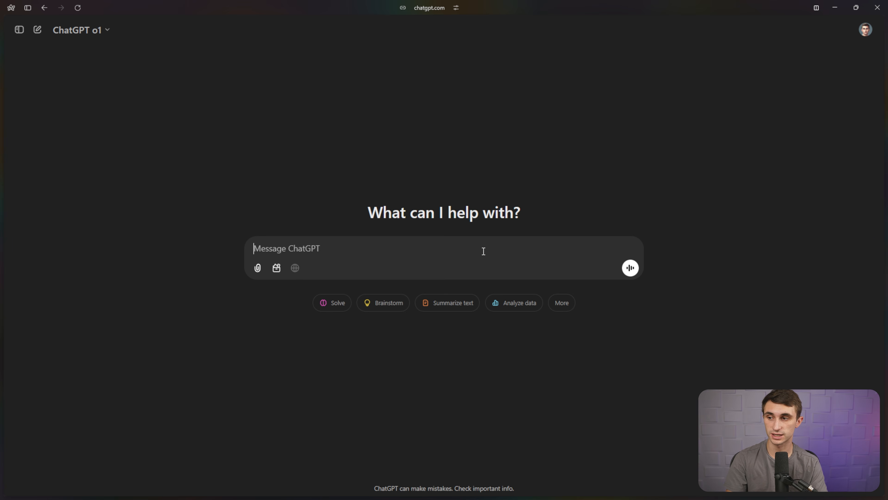
Paste the docs into ChatGPT and ask for a bracketed expression printing current Eastern-time date and time.
{"action": "key", "text": "ctrl+v"}
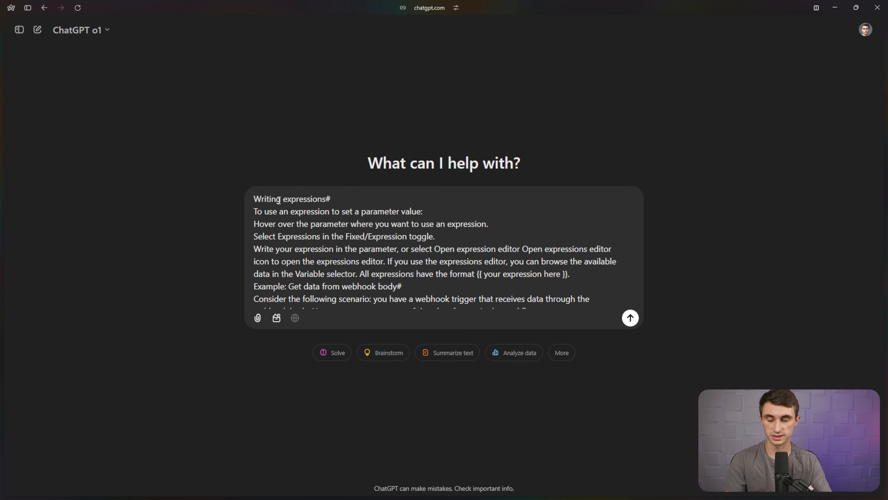
{"action": "key", "text": "shift+Return"}
{"action": "key", "text": "shift+Return"}
{"action": "type", "text": "Here's the documentation on writing expressions with"}
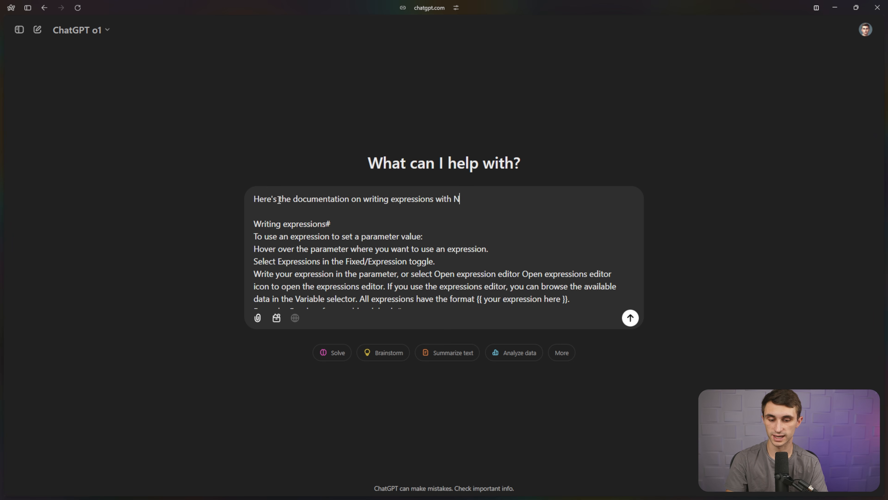
{"action": "type", "text": "N"}
{"action": "key", "text": "BackSpace"}
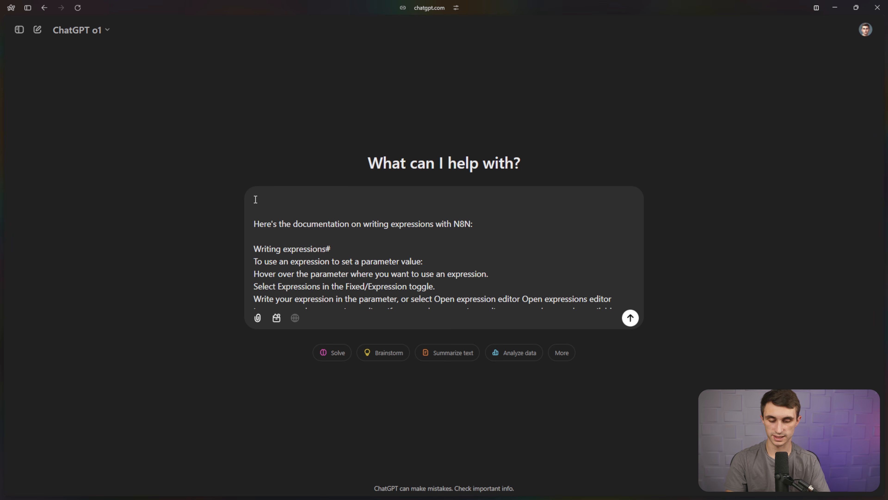
{"action": "type", "text": "I'd like you"}
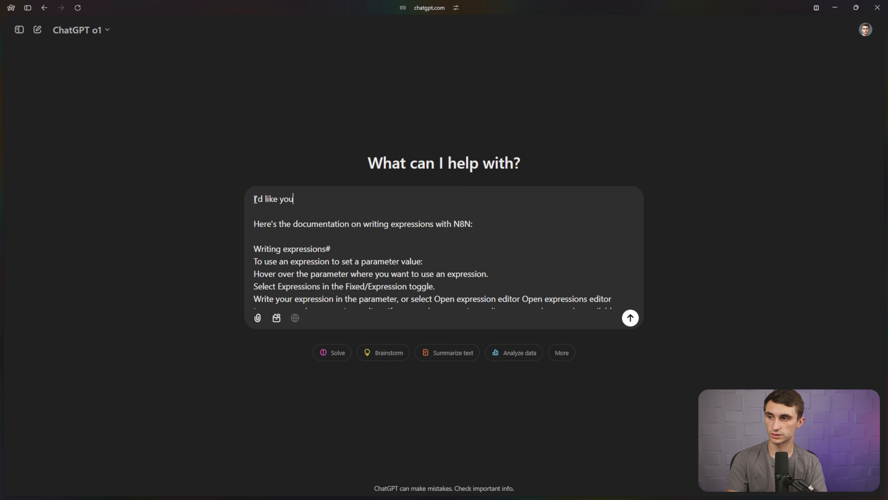
{"action": "type", "text": " to create an"}
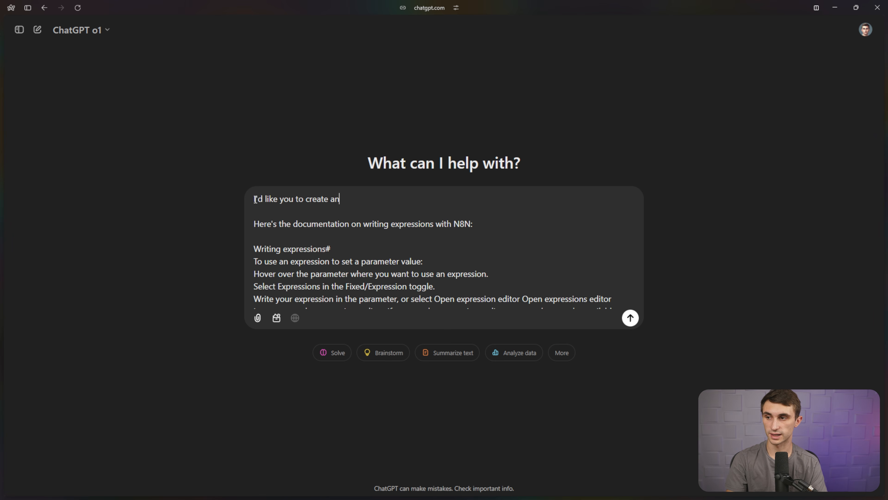
{"action": "type", "text": " expression "}
{"action": "type", "text": "in brackets the p"}
{"action": "key", "text": "BackSpace"}
{"action": "type", "text": "brackets the prints the current date and time for eastern time zone."}
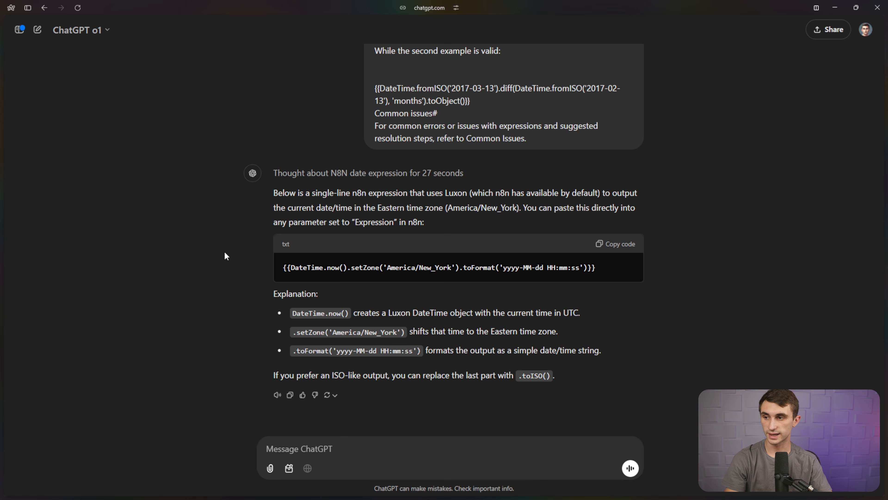
Check the returned DateTime.now().setZone('America/New_York') expression and copy it.
{"action": "left_click_drag", "start_coordinate": [597, 267], "coordinate": [591, 267]}
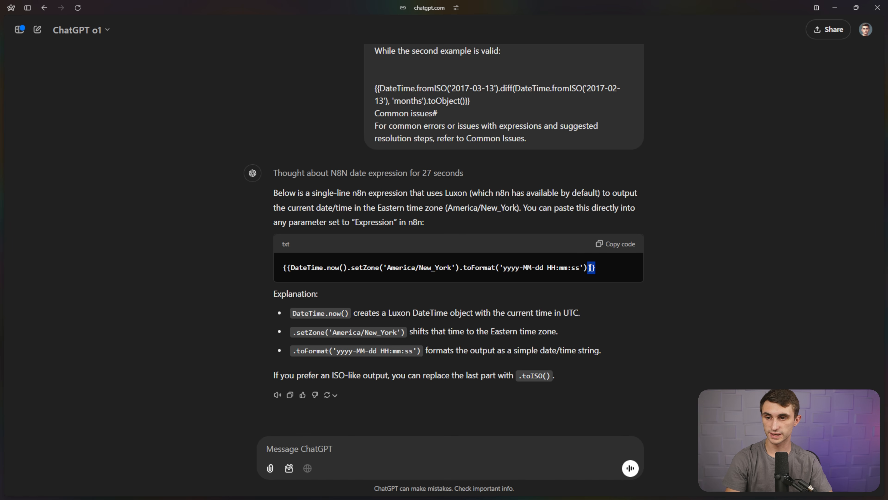
{"action": "left_click_drag", "start_coordinate": [291, 268], "coordinate": [286, 269]}
{"action": "left_click", "coordinate": [600, 275]}
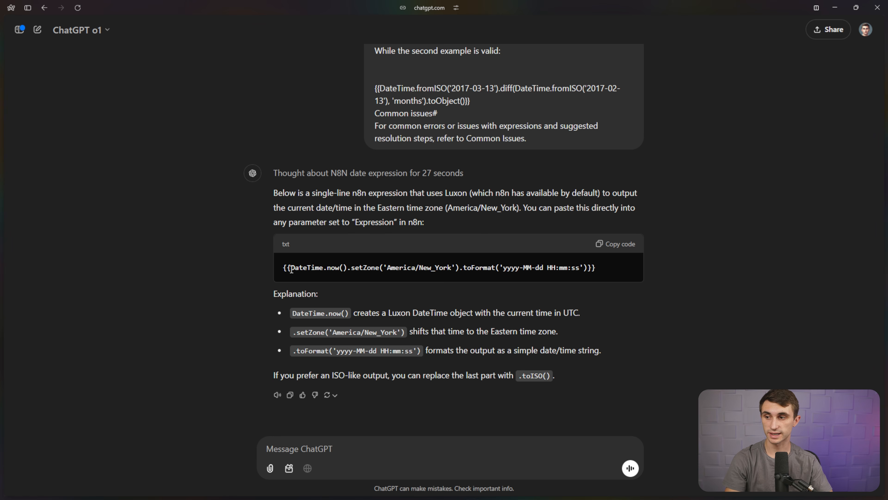
{"action": "left_click_drag", "start_coordinate": [291, 268], "coordinate": [592, 268]}
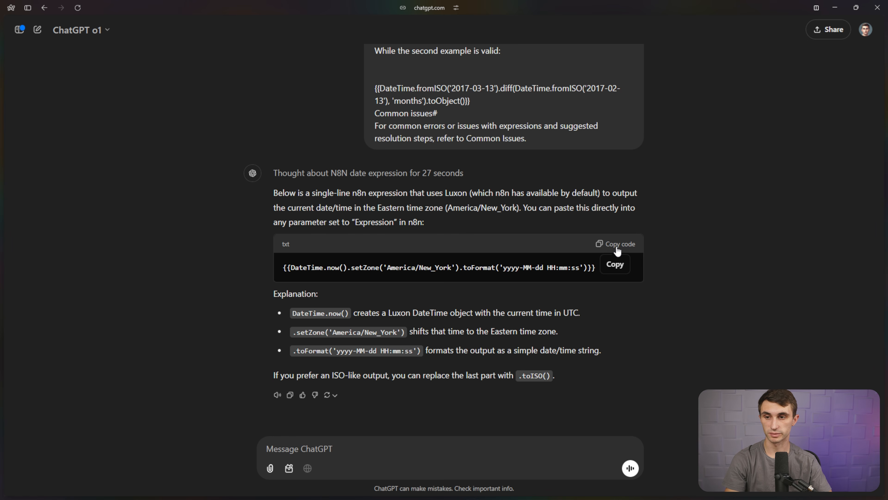
{"action": "left_click", "coordinate": [616, 248]}
{"action": "key", "text": "ctrl+Tab"}
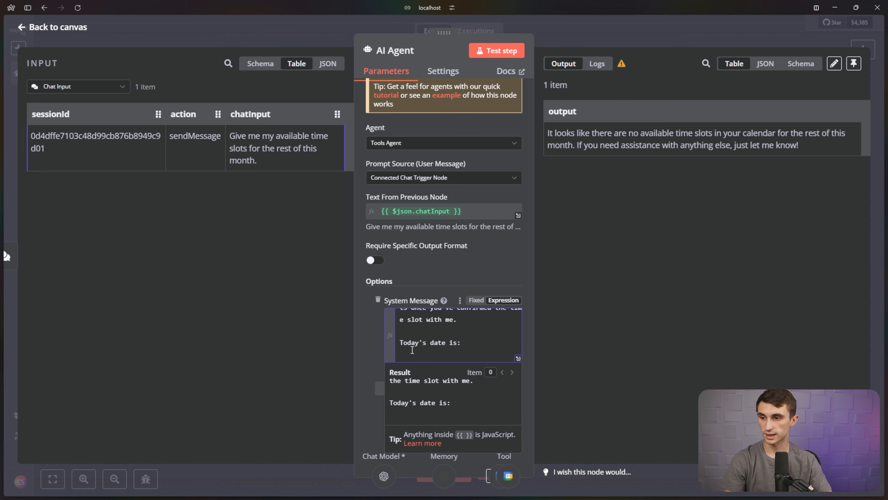
{"action": "left_click", "coordinate": [492, 339]}
{"action": "key", "text": "ctrl+v"}
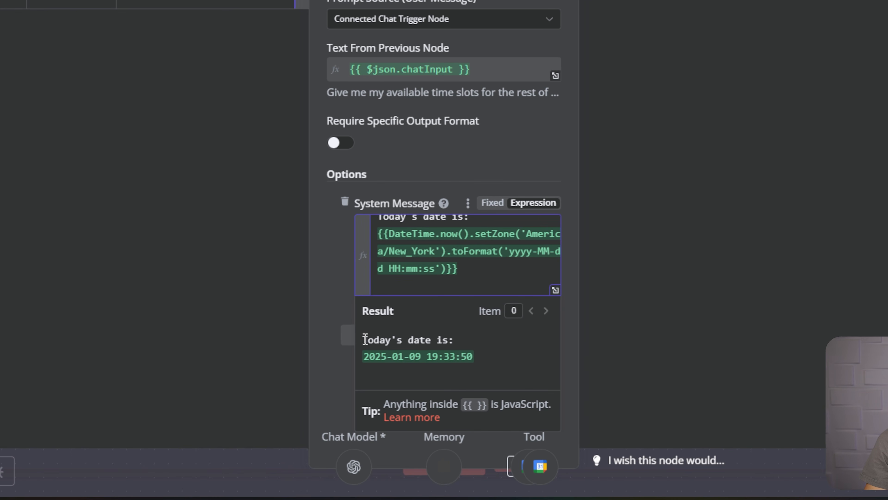
{"action": "left_click_drag", "start_coordinate": [365, 339], "coordinate": [375, 364]}
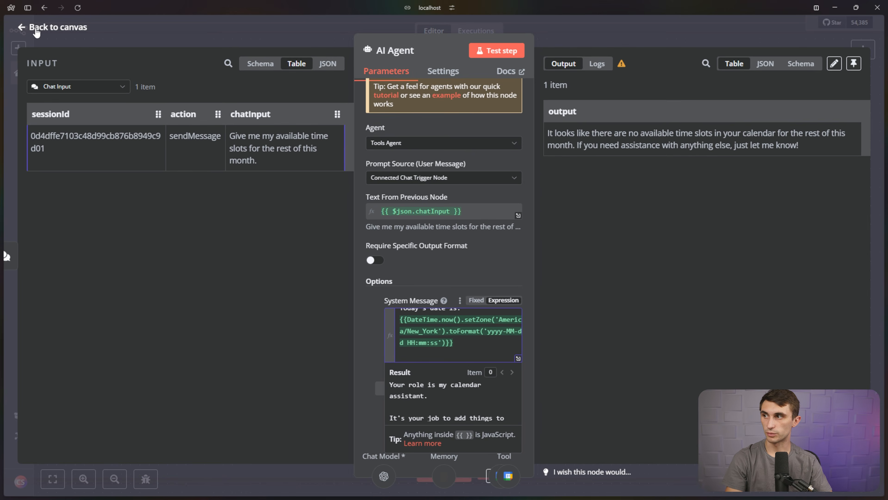
{"action": "left_click", "coordinate": [35, 29]}
Send the agent 'Try now with the new date and time update that gives you access to current date and time.'.
{"action": "type", "text": "cTry now with the new data"}
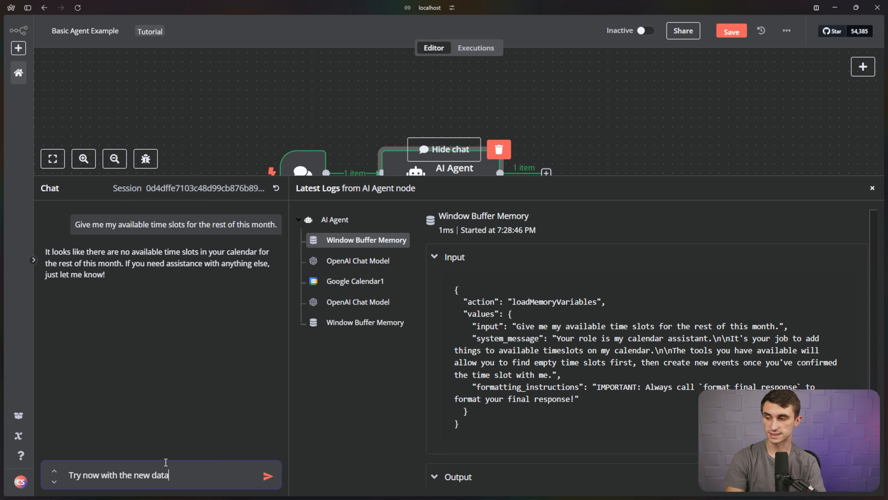
{"action": "key", "text": "BackSpace"}
{"action": "type", "text": "e and time update tha"}
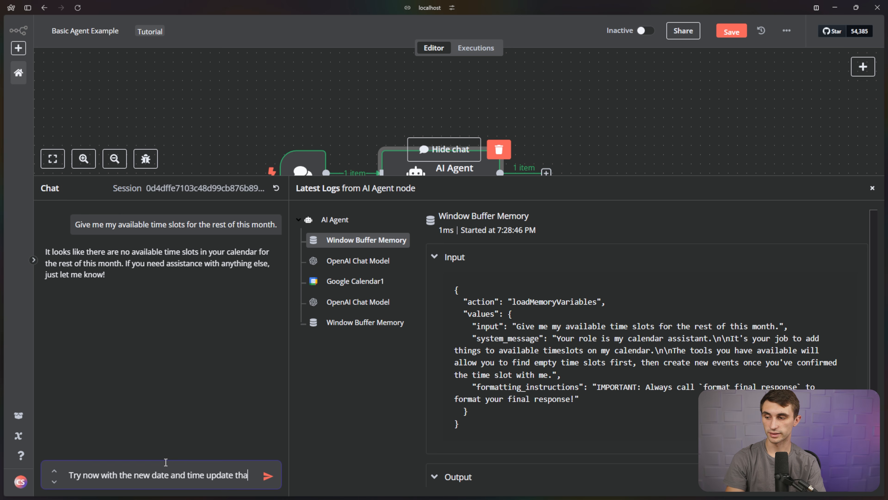
{"action": "type", "text": "t gives you access to"}
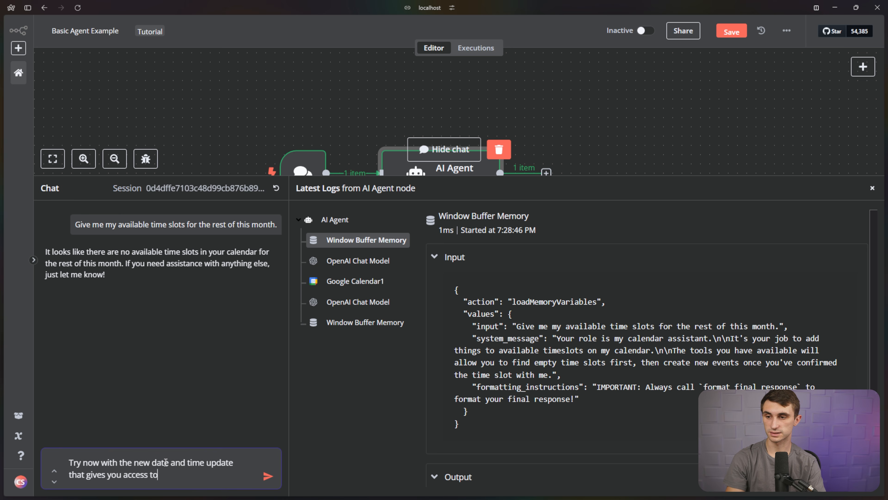
{"action": "type", "text": " current date and time."}
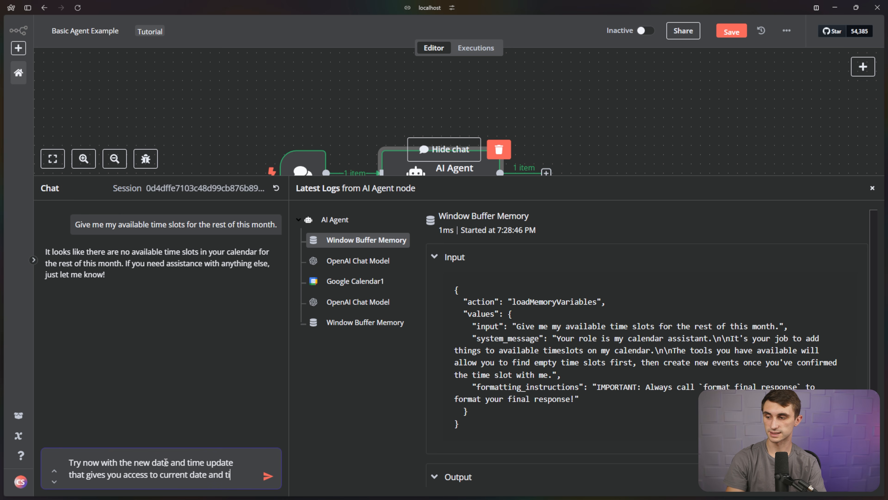
{"action": "key", "text": "Return"}
Check the logs: Google Calendar1 searched 2025-01-09 to 2025-01-31, still finding no slots.
{"action": "left_click_drag", "start_coordinate": [647, 386], "coordinate": [735, 386]}
{"action": "left_click", "coordinate": [736, 387]}
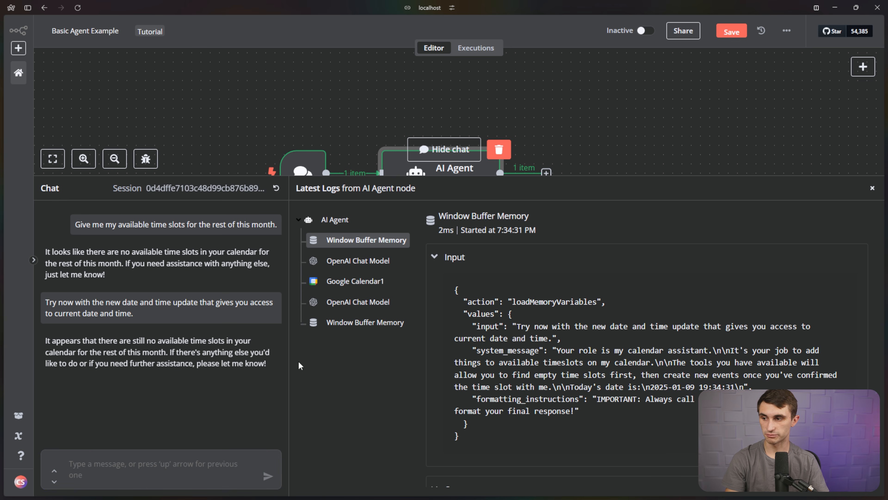
{"action": "left_click_drag", "start_coordinate": [46, 345], "coordinate": [281, 372]}
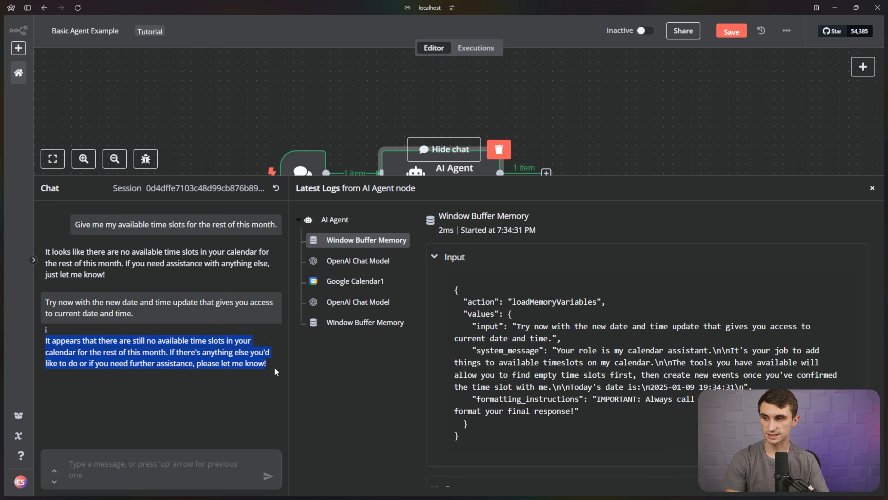
{"action": "left_click", "coordinate": [355, 281]}
{"action": "left_click_drag", "start_coordinate": [524, 301], "coordinate": [651, 310]}
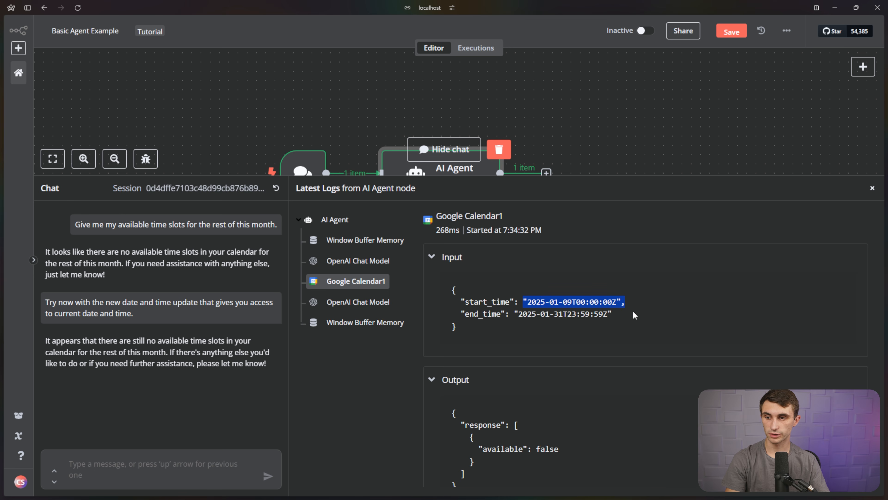
{"action": "left_click_drag", "start_coordinate": [517, 314], "coordinate": [628, 323]}
{"action": "scroll", "coordinate": [628, 323], "scroll_direction": "down", "scroll_amount": 2}
{"action": "left_click_drag", "start_coordinate": [560, 410], "coordinate": [479, 411]}
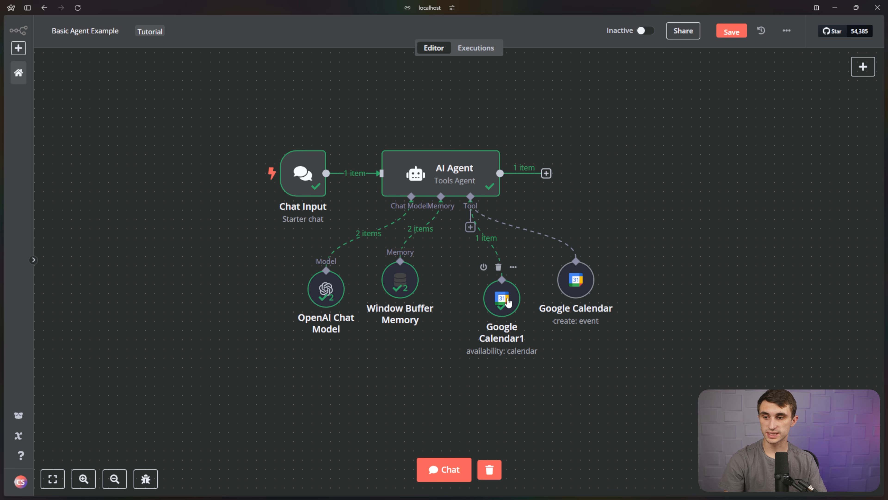
Add the Output Format and Timezone options to the Google Calendar1 availability tool.
{"action": "left_click", "coordinate": [507, 301]}
{"action": "double_click", "coordinate": [507, 302]}
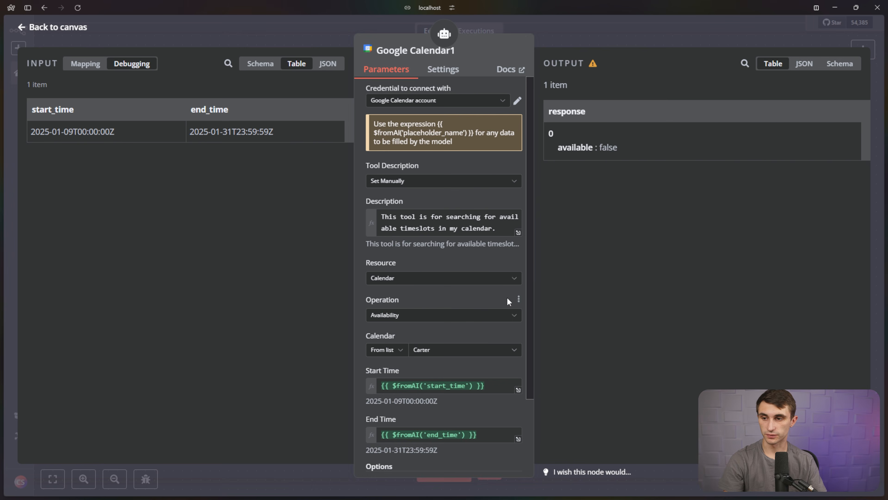
{"action": "scroll", "coordinate": [470, 341], "scroll_direction": "down", "scroll_amount": 3}
{"action": "left_click", "coordinate": [455, 407]}
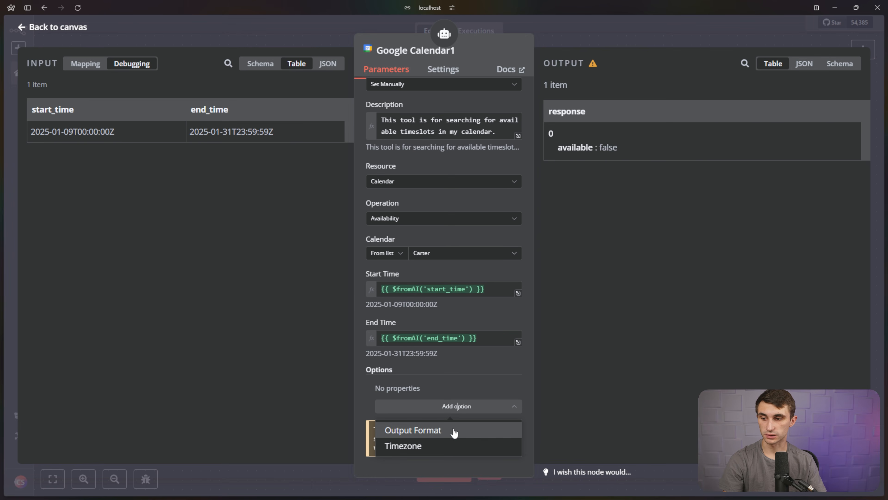
{"action": "left_click", "coordinate": [454, 433]}
{"action": "scroll", "coordinate": [455, 420], "scroll_direction": "down", "scroll_amount": 1}
{"action": "left_click", "coordinate": [455, 406]}
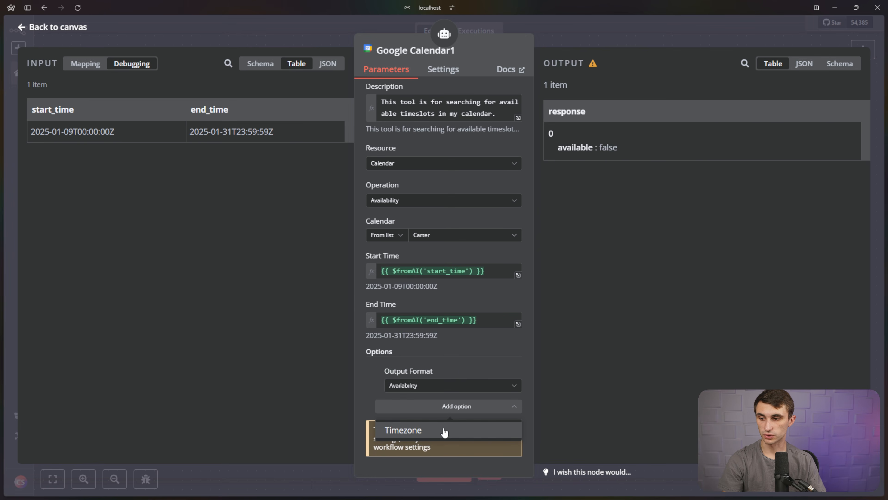
{"action": "left_click", "coordinate": [444, 431]}
Set the tool's timezone to US/Eastern and its output format to RAW.
{"action": "left_click", "coordinate": [451, 420]}
{"action": "type", "text": "new york"}
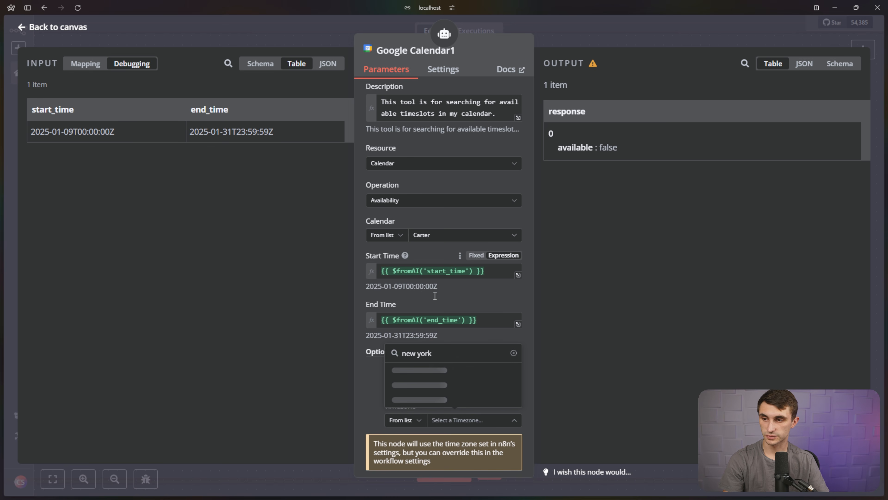
{"action": "key", "text": "ctrl+a"}
{"action": "type", "text": "eastern"}
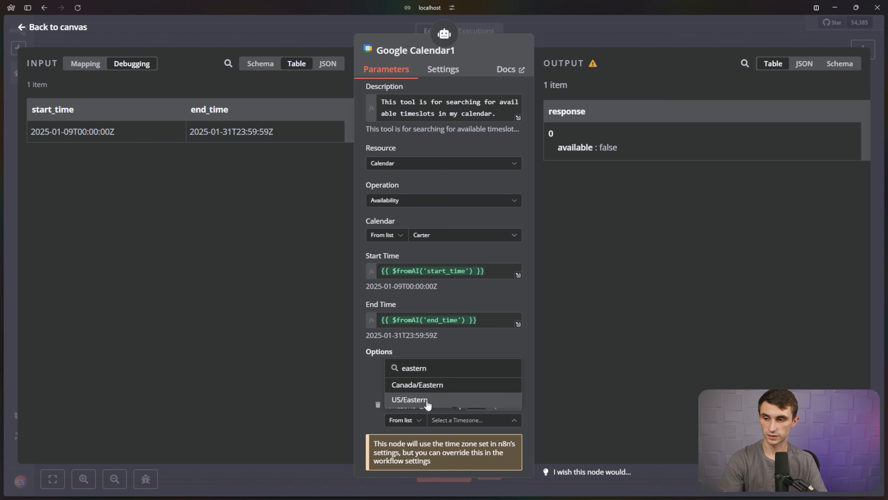
{"action": "left_click", "coordinate": [427, 400]}
{"action": "left_click", "coordinate": [437, 396]}
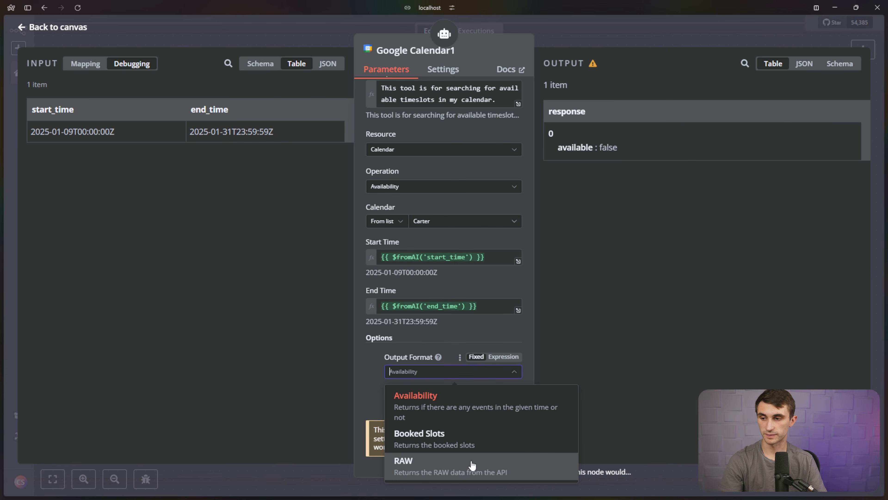
{"action": "left_click", "coordinate": [472, 465]}
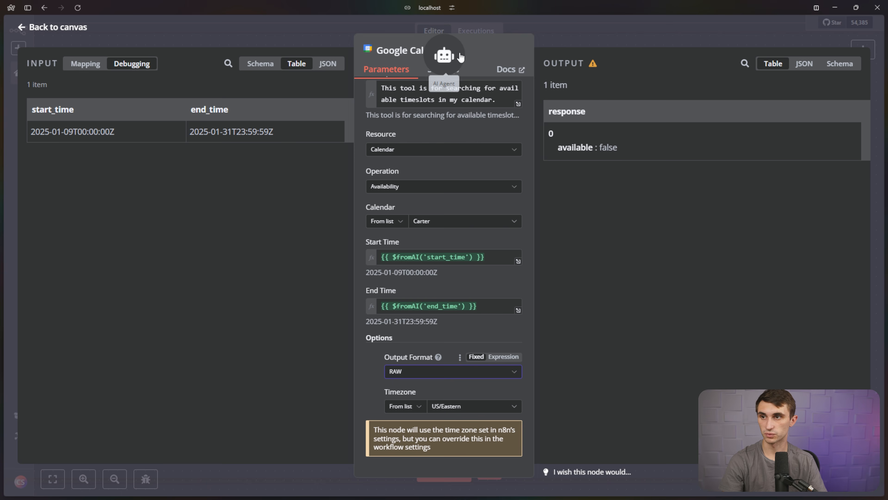
Rename the availability tool to 'Search Availability'.
{"action": "left_click", "coordinate": [451, 50]}
{"action": "left_click_drag", "start_coordinate": [532, 43], "coordinate": [472, 41]}
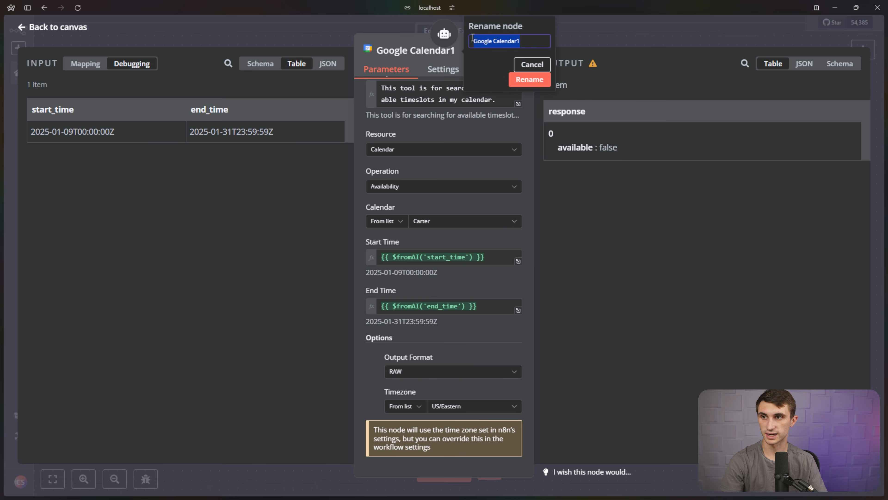
{"action": "key", "text": "BackSpace"}
{"action": "type", "text": "Sear"}
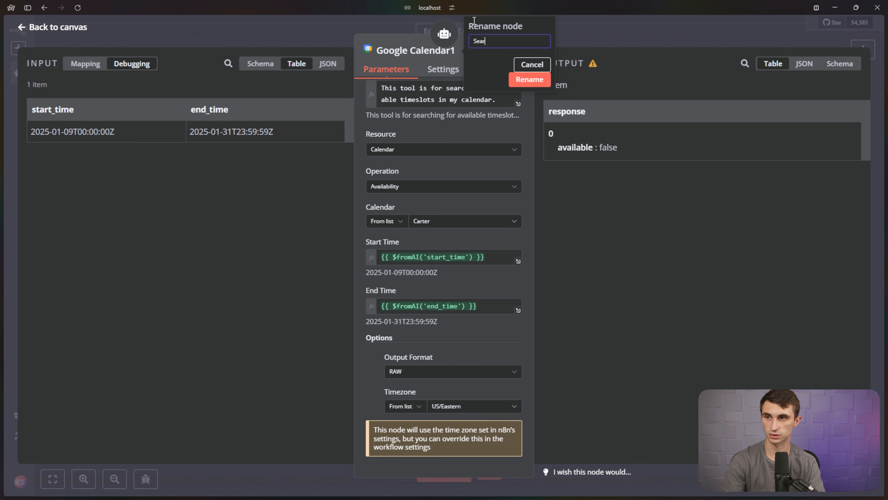
{"action": "type", "text": "ch Availability"}
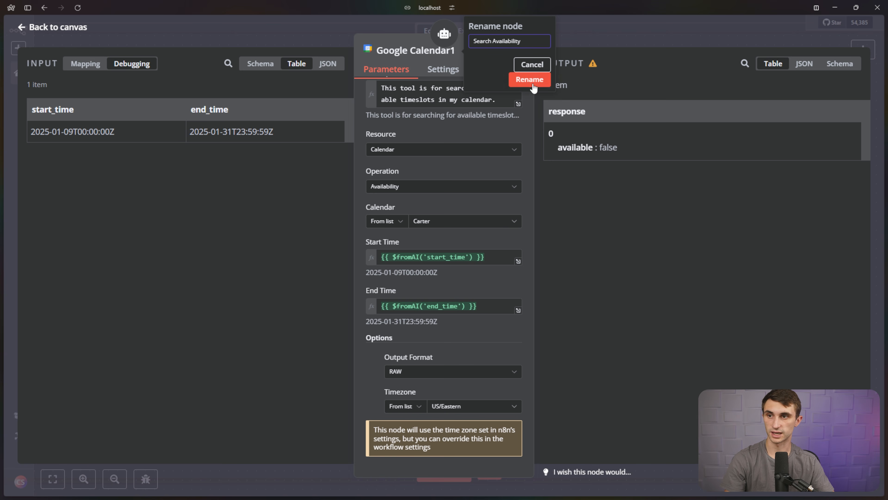
{"action": "left_click", "coordinate": [528, 79]}
Ask the agent to try again, saying its tools were tweaked to give it all the info.
{"action": "left_click", "coordinate": [73, 33]}
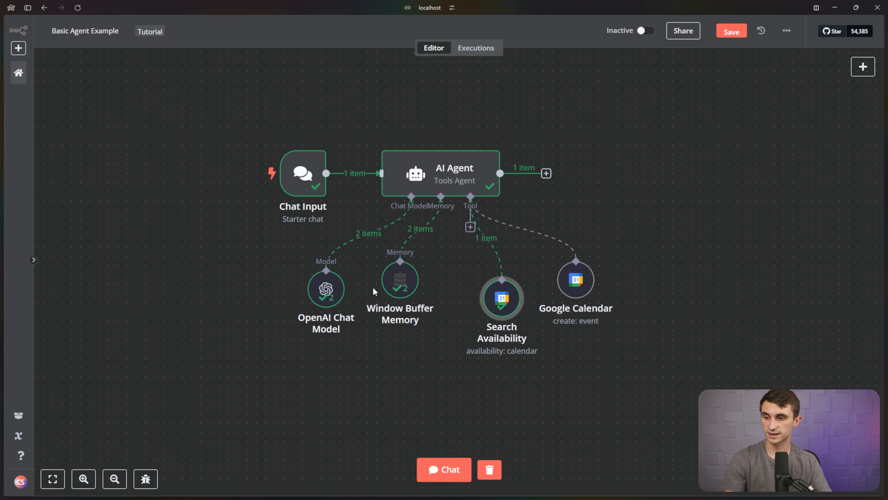
{"action": "left_click", "coordinate": [440, 471]}
{"action": "type", "text": "T"}
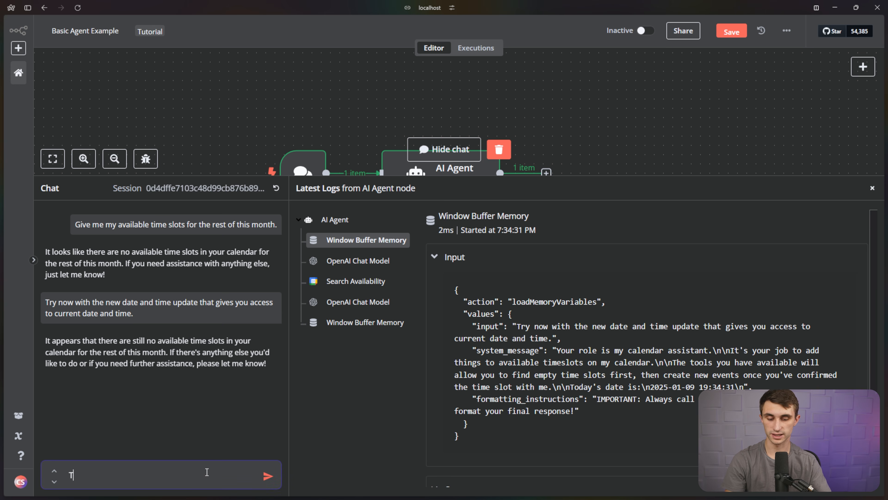
{"action": "type", "text": "ry again, I've t"}
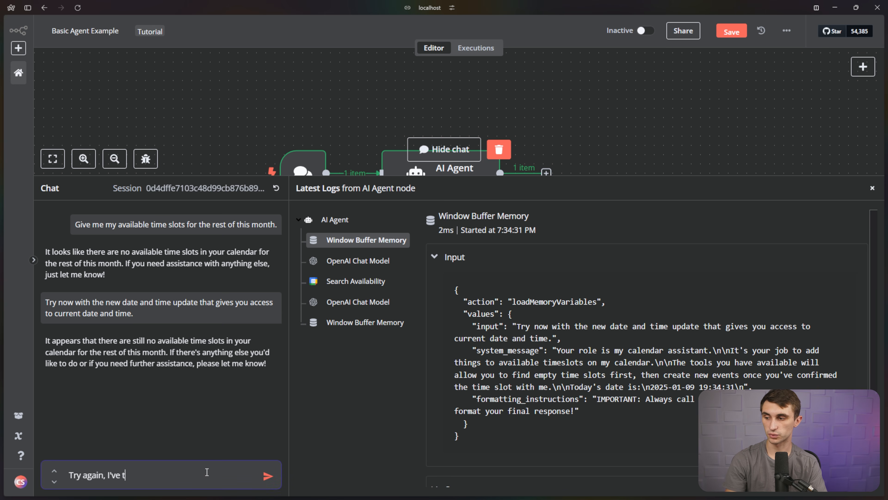
{"action": "type", "text": "weaked your tools"}
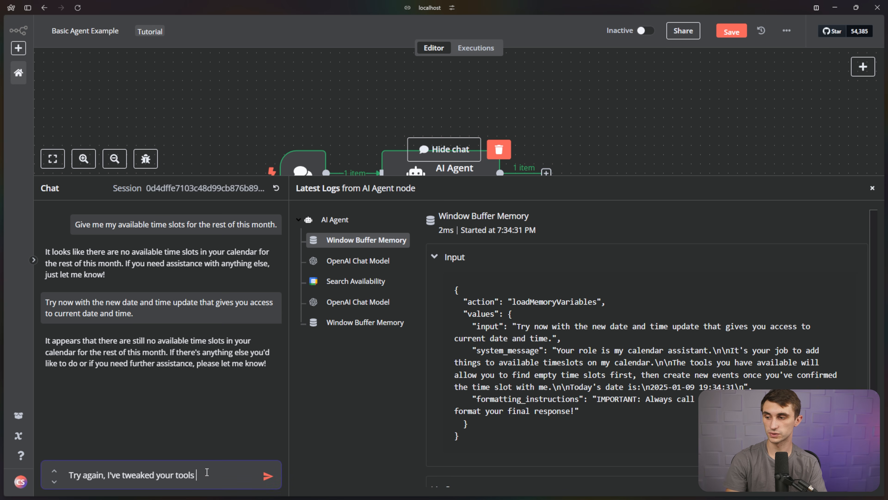
{"action": "type", "text": " to get this to work"}
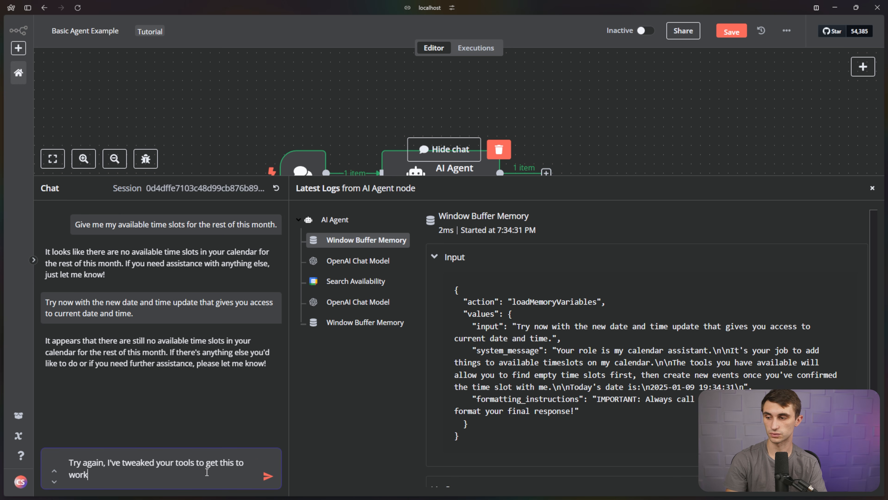
{"action": "type", "text": " and give you all t"}
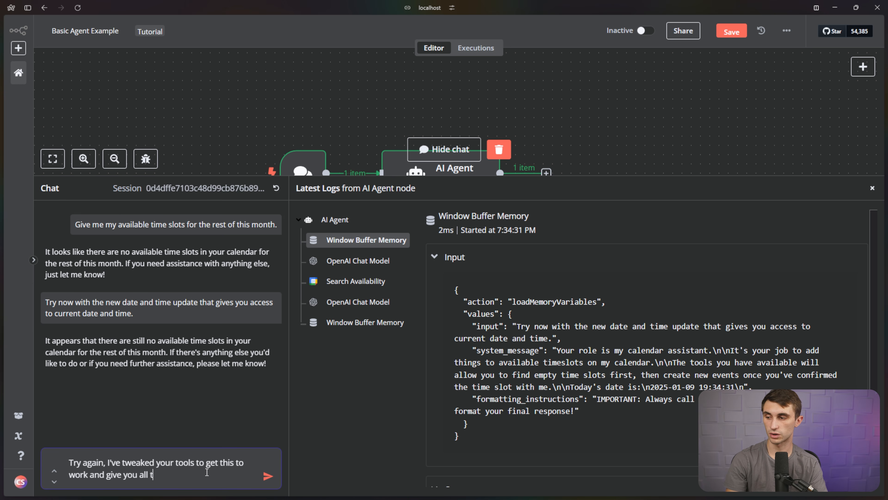
{"action": "type", "text": "he info you need!"}
{"action": "key", "text": "Return"}
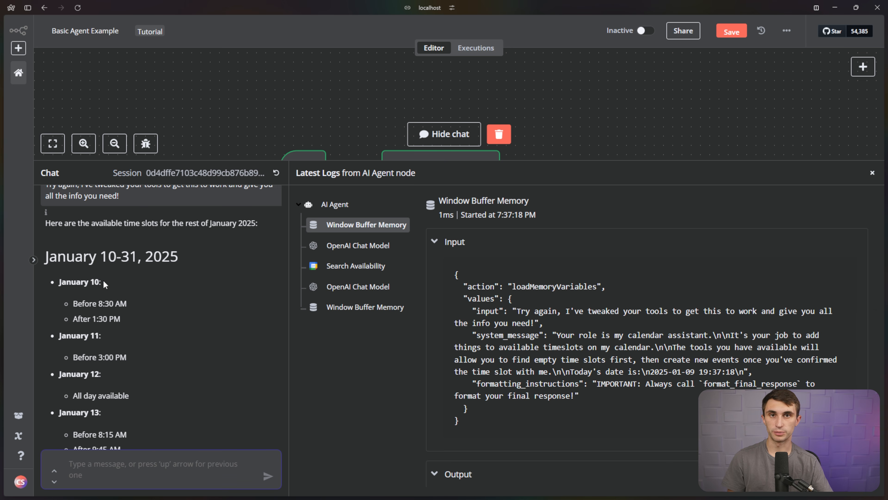
Review the listed January 10–31 slots and Search Availability's raw busy-period JSON output.
{"action": "scroll", "coordinate": [103, 279], "scroll_direction": "up", "scroll_amount": 1}
{"action": "left_click_drag", "start_coordinate": [46, 270], "coordinate": [257, 270]}
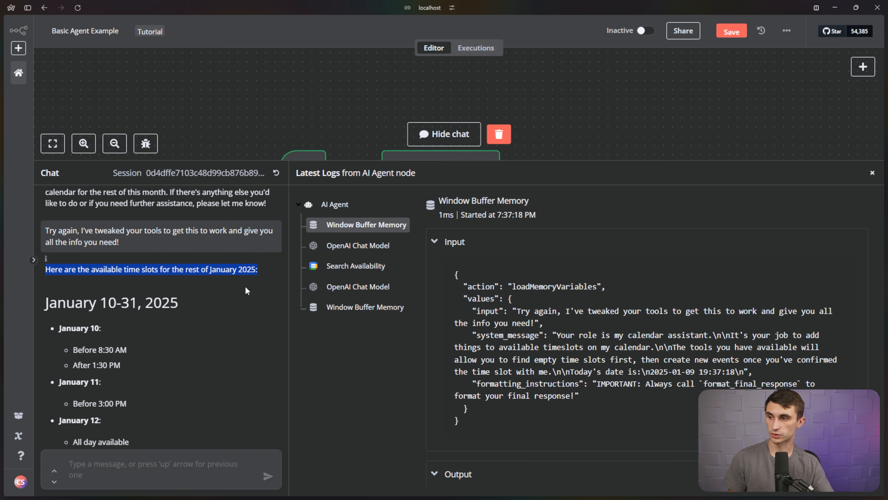
{"action": "left_click", "coordinate": [213, 303]}
{"action": "scroll", "coordinate": [215, 322], "scroll_direction": "down", "scroll_amount": 3}
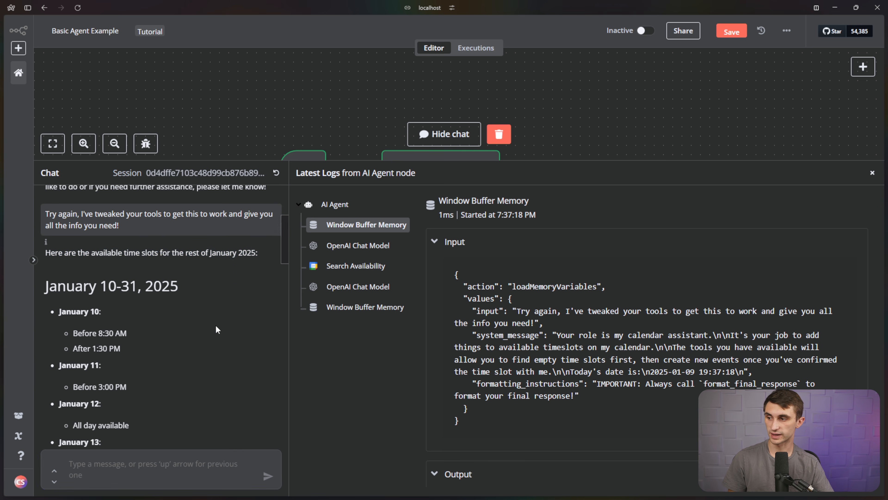
{"action": "scroll", "coordinate": [215, 327], "scroll_direction": "down", "scroll_amount": 12}
{"action": "left_click", "coordinate": [354, 268]}
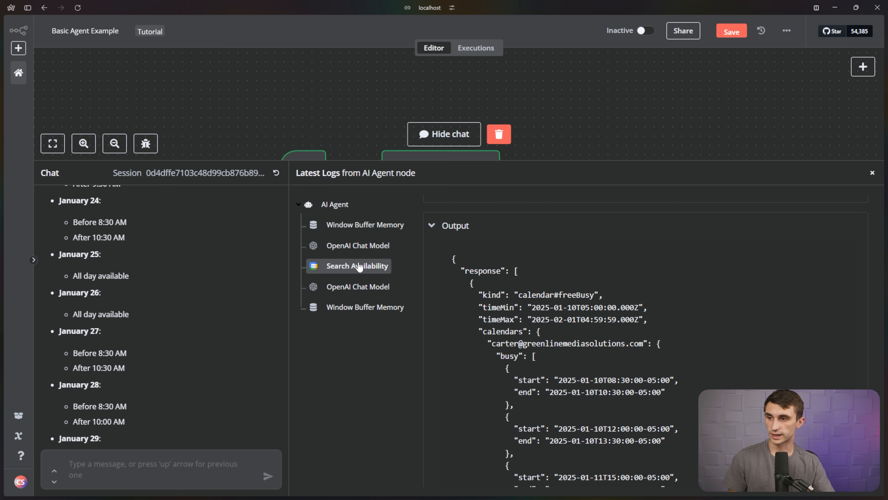
{"action": "left_click_drag", "start_coordinate": [452, 263], "coordinate": [689, 468]}
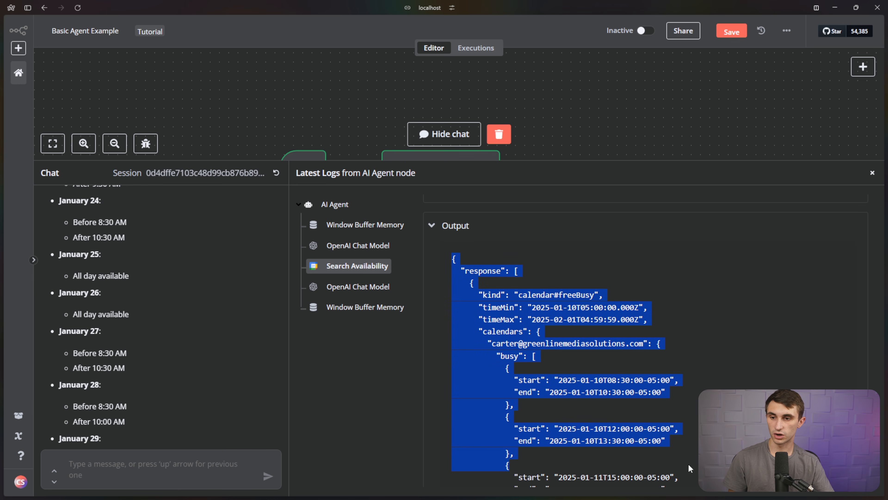
{"action": "left_click", "coordinate": [526, 381]}
{"action": "left_click_drag", "start_coordinate": [511, 380], "coordinate": [669, 400]}
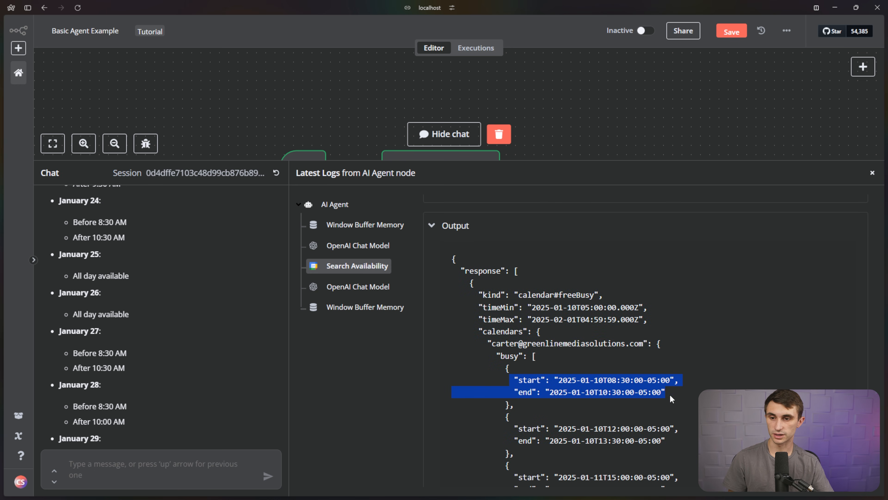
Rename the Google Calendar node to 'Create Event'.
{"action": "left_click", "coordinate": [677, 395]}
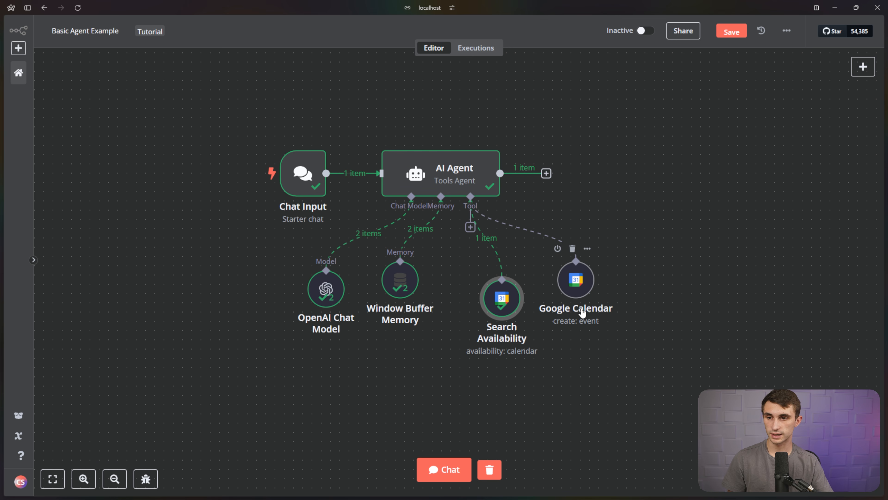
{"action": "left_click", "coordinate": [586, 249]}
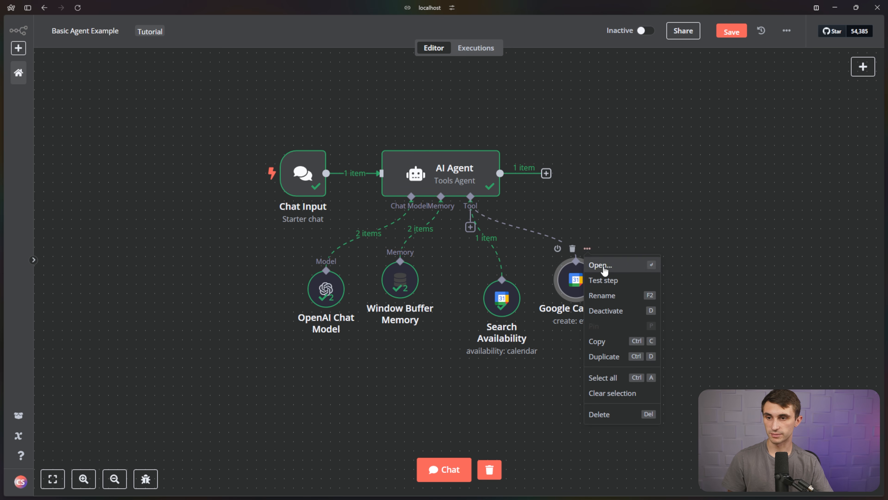
{"action": "left_click", "coordinate": [606, 297]}
{"action": "type", "text": "Create Event"}
{"action": "key", "text": "Return"}
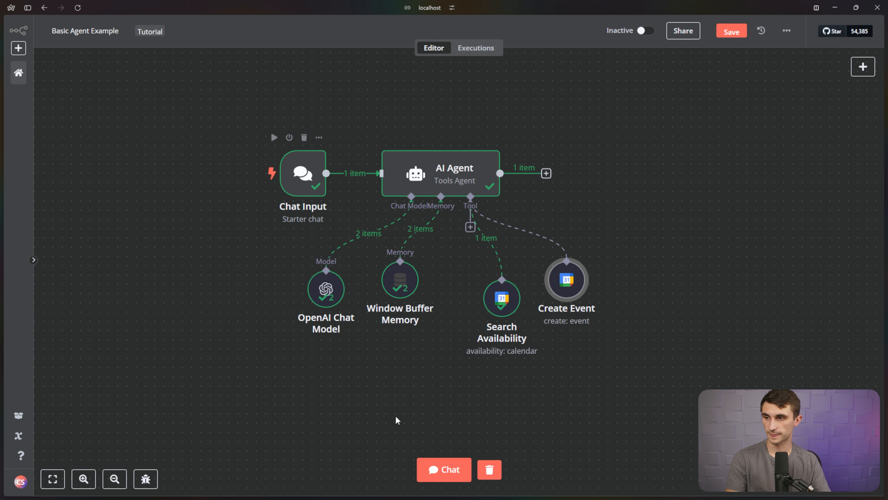
Ask the agent to schedule a meeting with a contact in the nearest totally empty slot.
{"action": "left_click", "coordinate": [444, 469]}
{"action": "scroll", "coordinate": [178, 411], "scroll_direction": "down", "scroll_amount": 15}
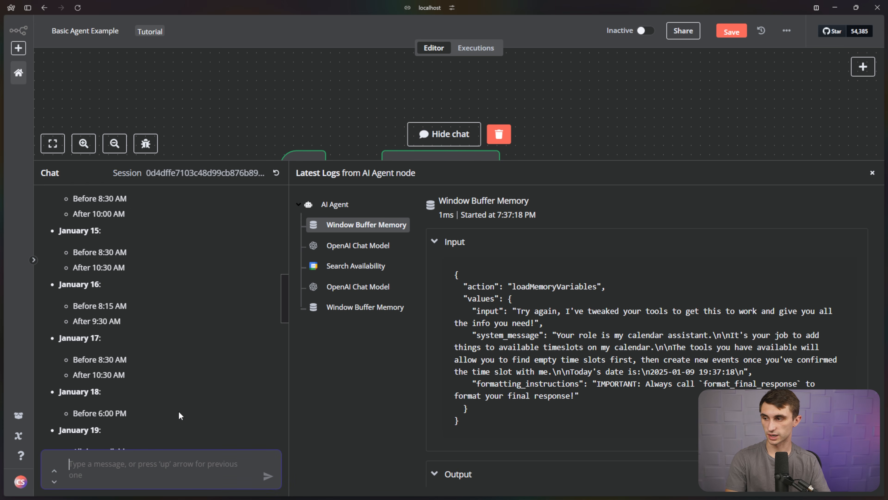
{"action": "type", "text": "Great now schedule a"}
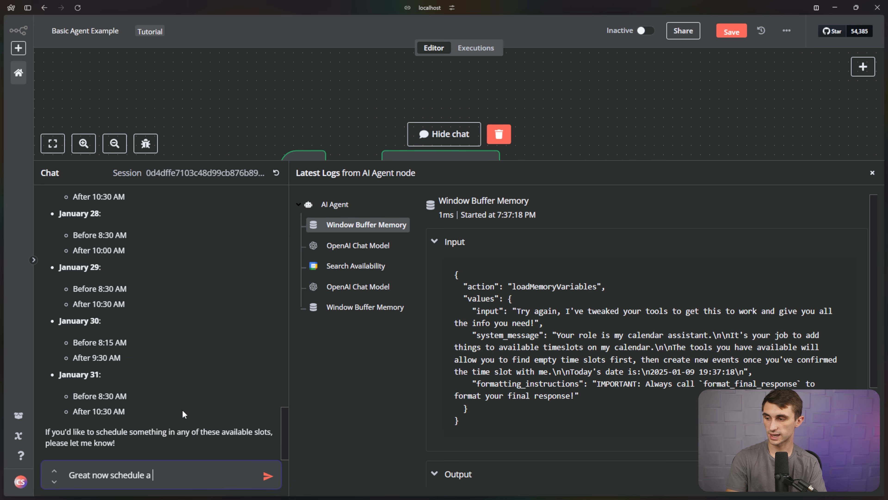
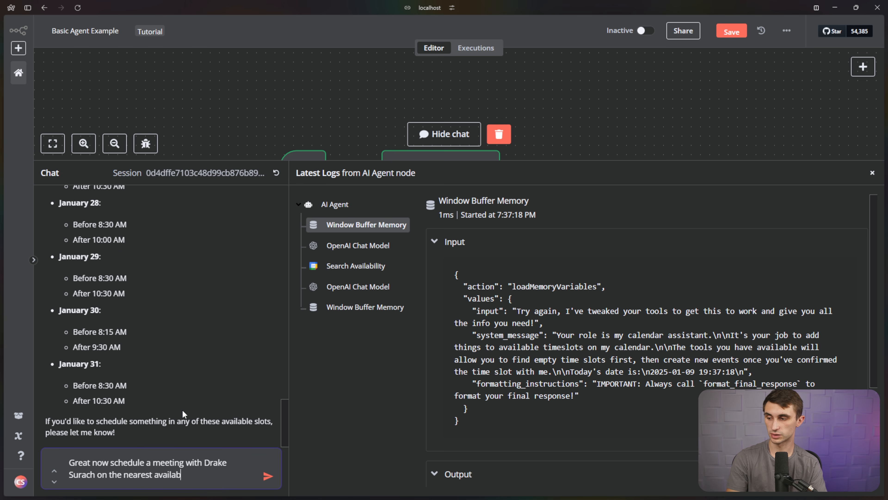
{"action": "type", "text": "le TOTALLY empty da"}
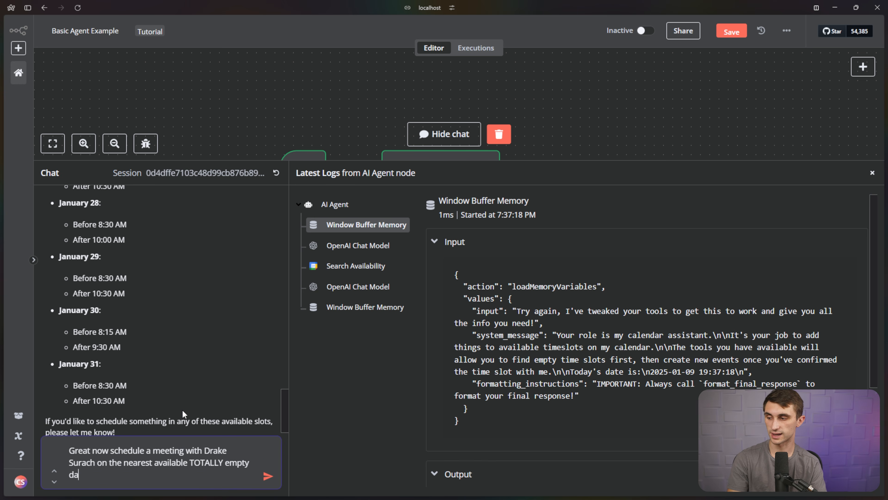
{"action": "type", "text": "y anytime after"}
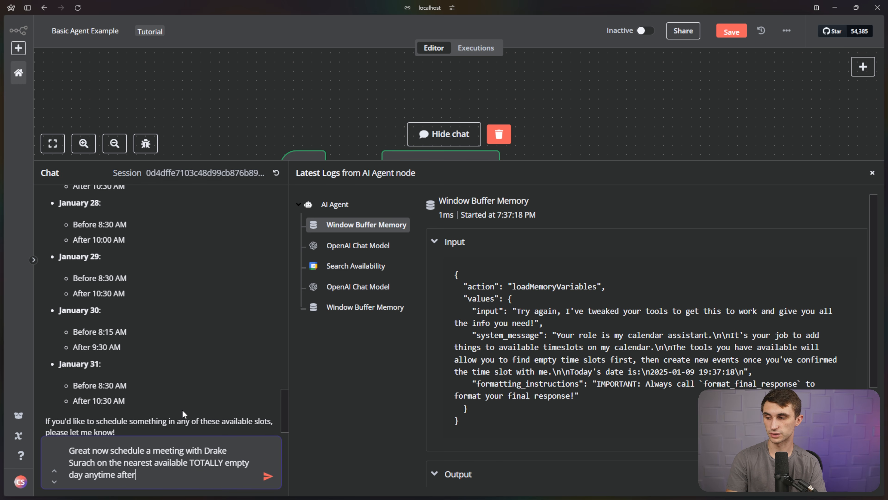
{"action": "type", "text": " noon."}
{"action": "key", "text": "Return"}
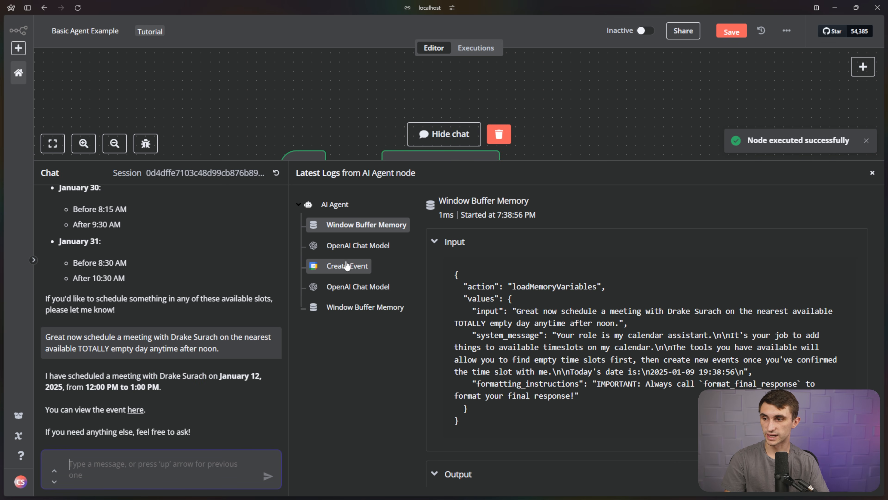
Confirm the booked January 12, 12:00–1:00 PM meeting and open its Google Calendar event.
{"action": "left_click_drag", "start_coordinate": [210, 311], "coordinate": [125, 275]}
{"action": "scroll", "coordinate": [130, 273], "scroll_direction": "up", "scroll_amount": 4}
{"action": "scroll", "coordinate": [125, 274], "scroll_direction": "up", "scroll_amount": 4}
{"action": "scroll", "coordinate": [124, 274], "scroll_direction": "down", "scroll_amount": 9}
{"action": "left_click", "coordinate": [124, 276]}
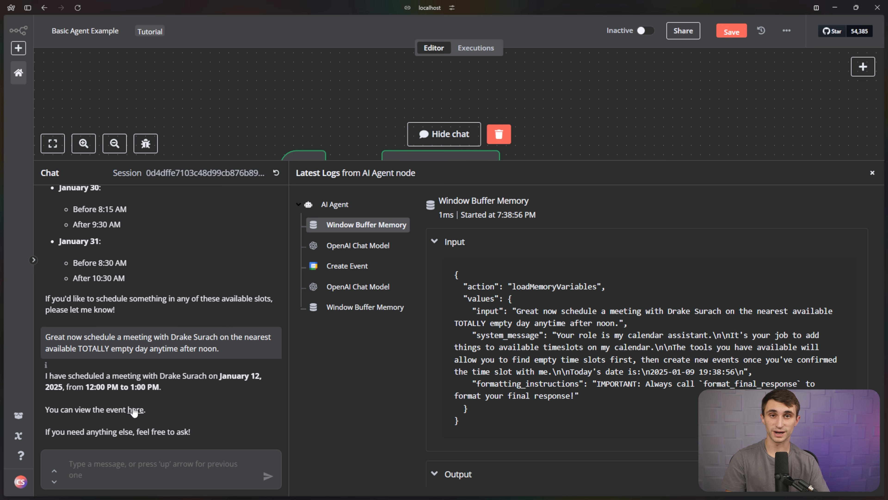
{"action": "left_click_drag", "start_coordinate": [87, 387], "coordinate": [248, 382]}
{"action": "left_click", "coordinate": [135, 410]}
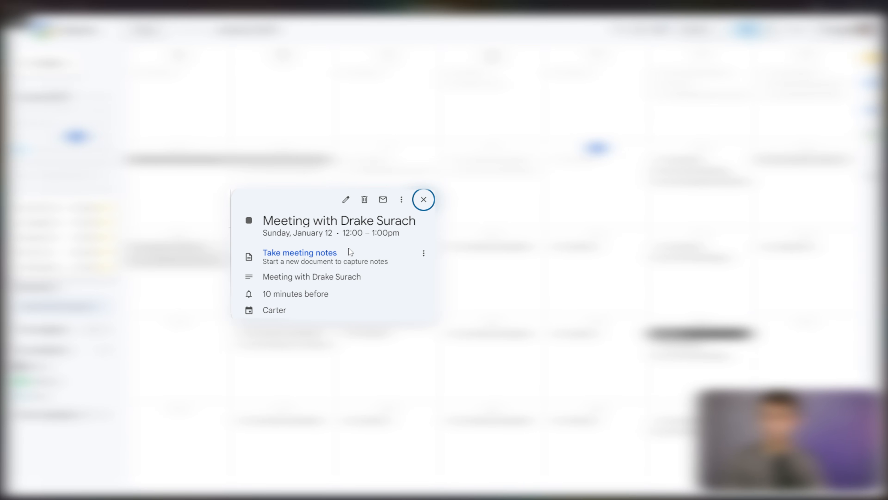
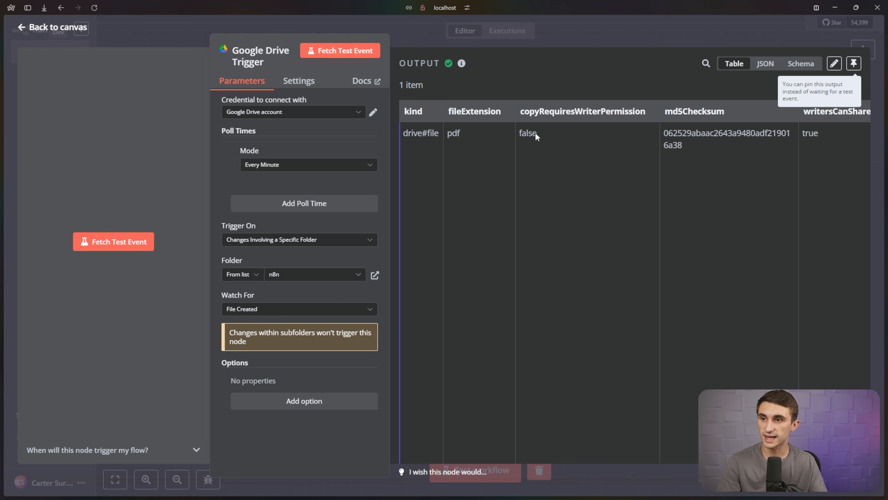
Review the new file's details across the Google Drive Trigger's output columns.
{"action": "left_click_drag", "start_coordinate": [414, 132], "coordinate": [712, 144]}
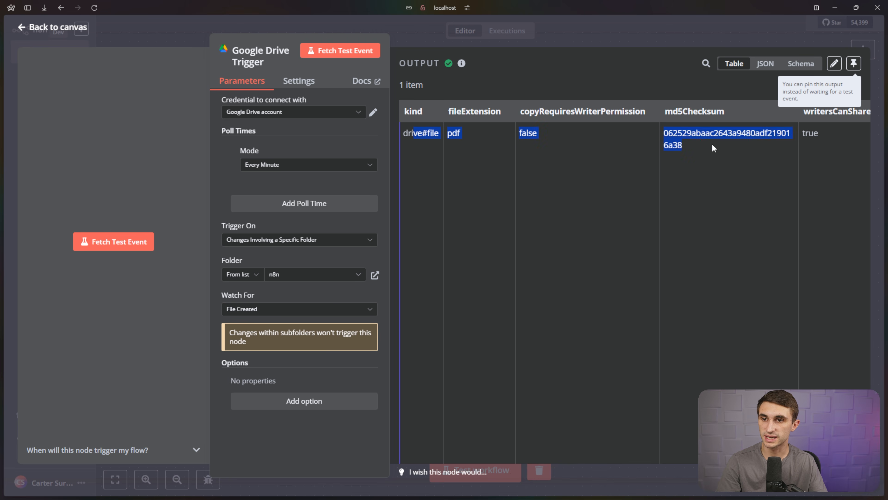
{"action": "left_click", "coordinate": [715, 145]}
{"action": "scroll", "coordinate": [715, 146], "scroll_direction": "right", "scroll_amount": 5}
{"action": "scroll", "coordinate": [715, 144], "scroll_direction": "right", "scroll_amount": 10}
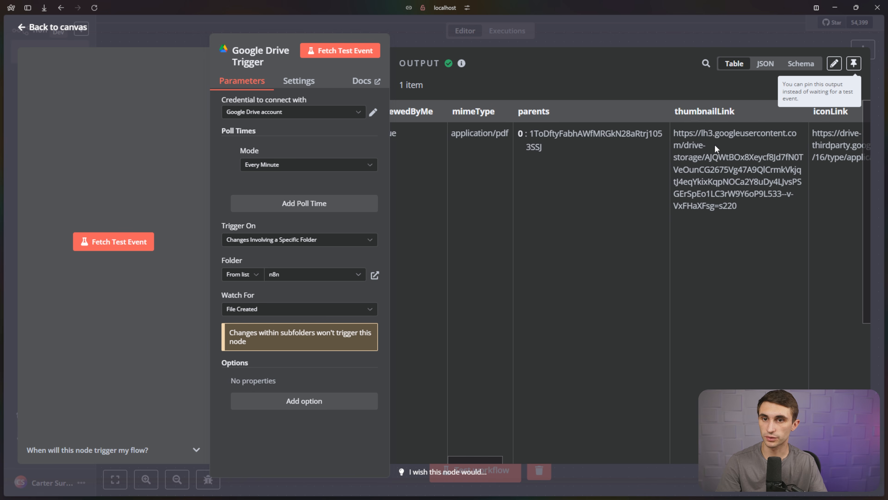
{"action": "scroll", "coordinate": [714, 144], "scroll_direction": "right", "scroll_amount": 10}
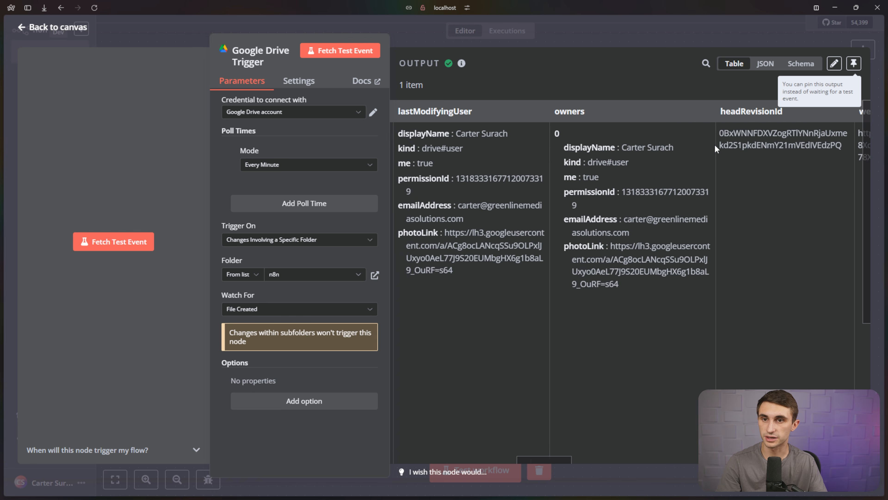
{"action": "scroll", "coordinate": [715, 145], "scroll_direction": "right", "scroll_amount": 5}
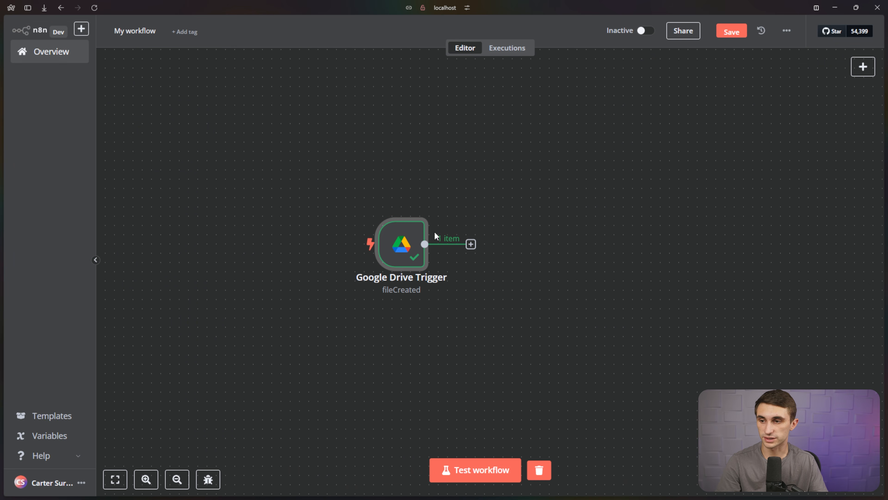
Add a Google Drive 'Download file' step after the trigger.
{"action": "left_click", "coordinate": [471, 243]}
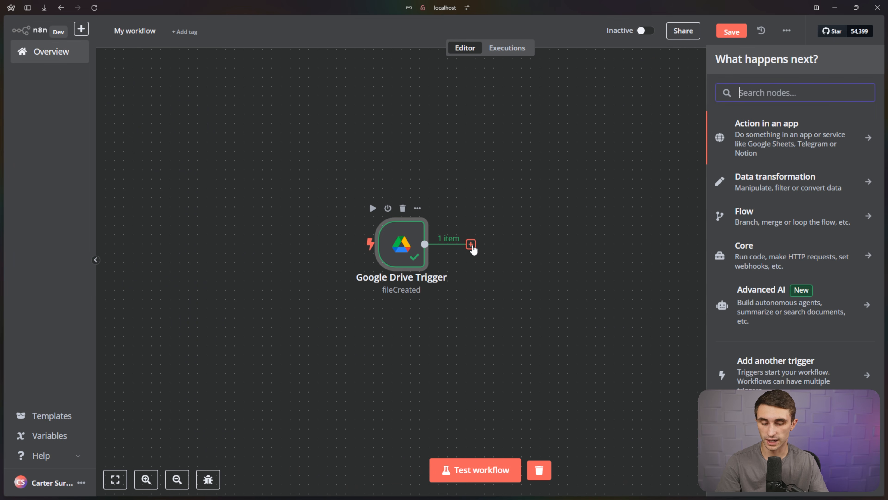
{"action": "type", "text": "drive"}
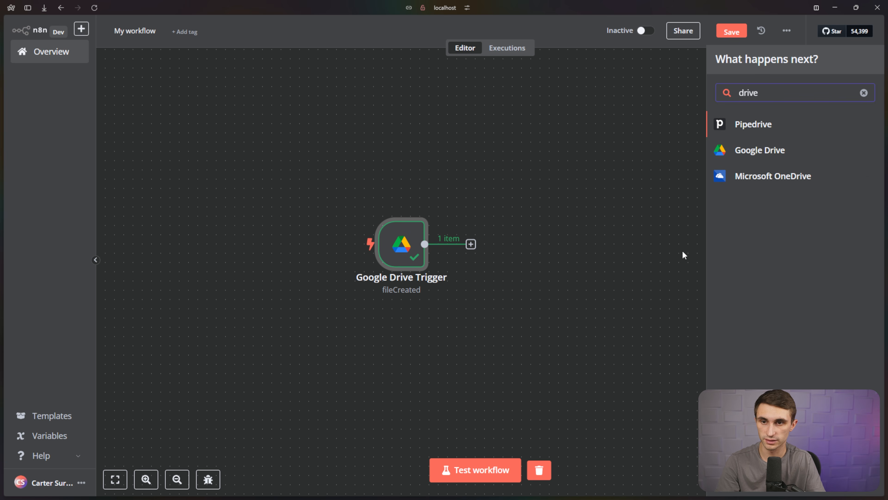
{"action": "left_click", "coordinate": [807, 151]}
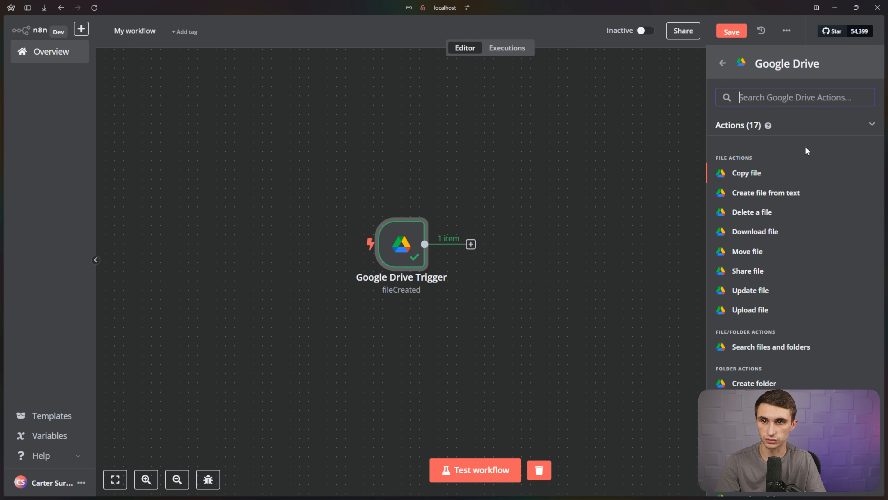
{"action": "left_click", "coordinate": [775, 234]}
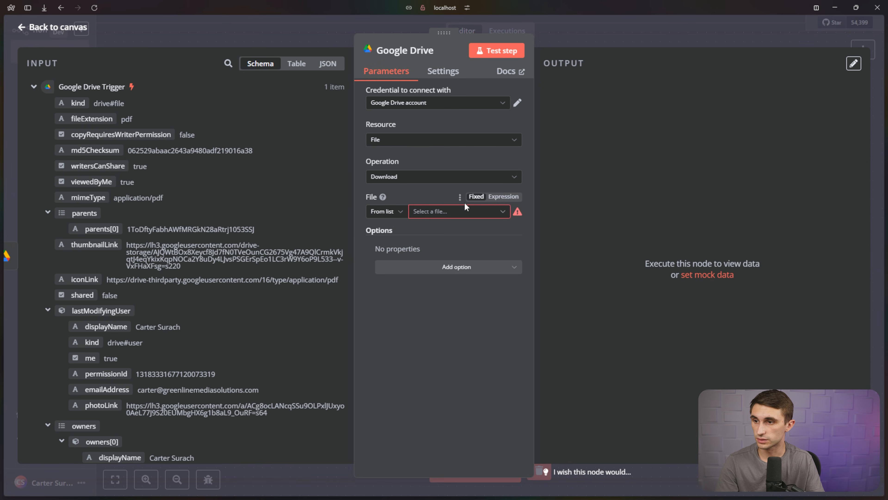
Map the trigger's file id into the File By ID expression field.
{"action": "left_click", "coordinate": [503, 196]}
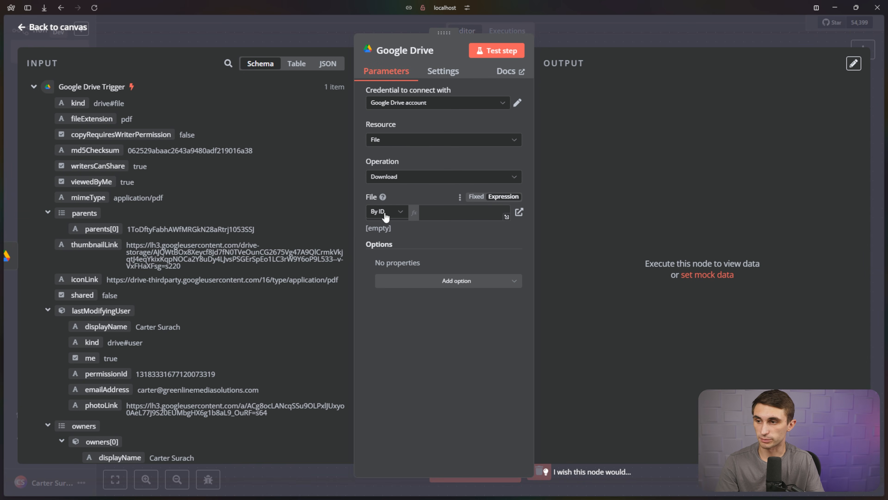
{"action": "scroll", "coordinate": [216, 237], "scroll_direction": "down", "scroll_amount": 5}
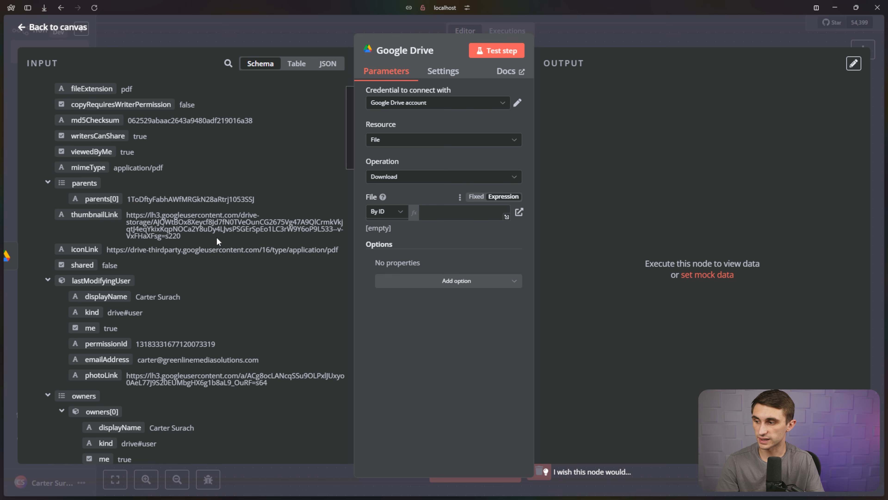
{"action": "scroll", "coordinate": [213, 237], "scroll_direction": "down", "scroll_amount": 8}
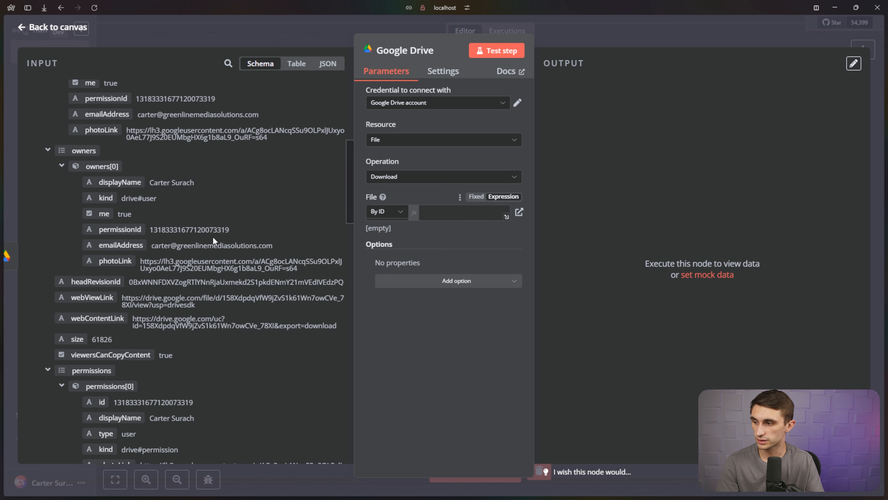
{"action": "scroll", "coordinate": [213, 239], "scroll_direction": "down", "scroll_amount": 7}
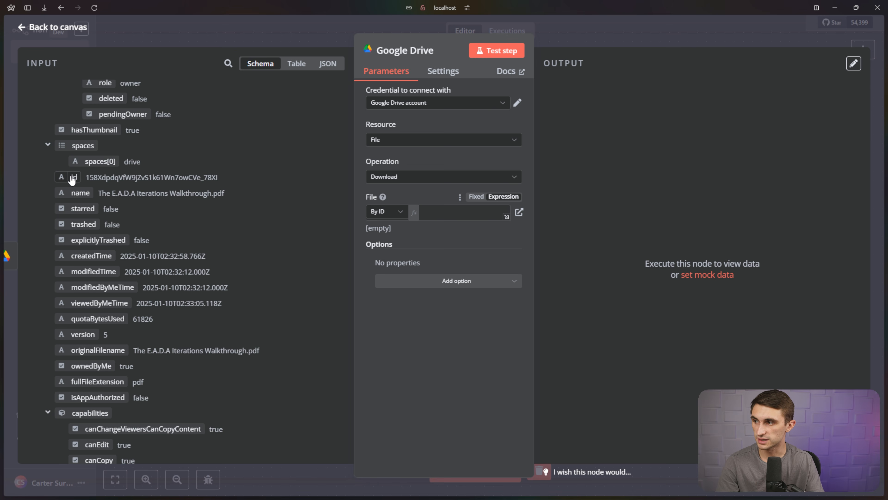
{"action": "left_click_drag", "start_coordinate": [72, 179], "coordinate": [436, 216]}
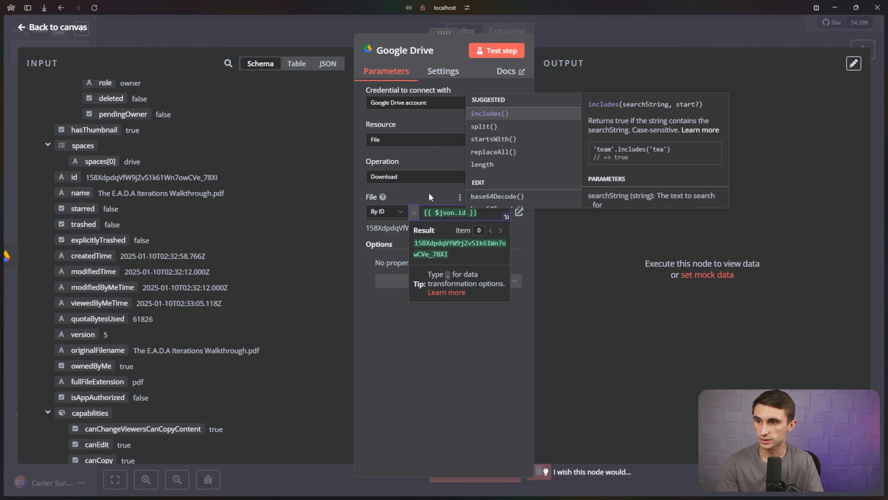
{"action": "left_click", "coordinate": [466, 204]}
{"action": "left_click_drag", "start_coordinate": [499, 232], "coordinate": [362, 232]}
{"action": "left_click", "coordinate": [465, 239]}
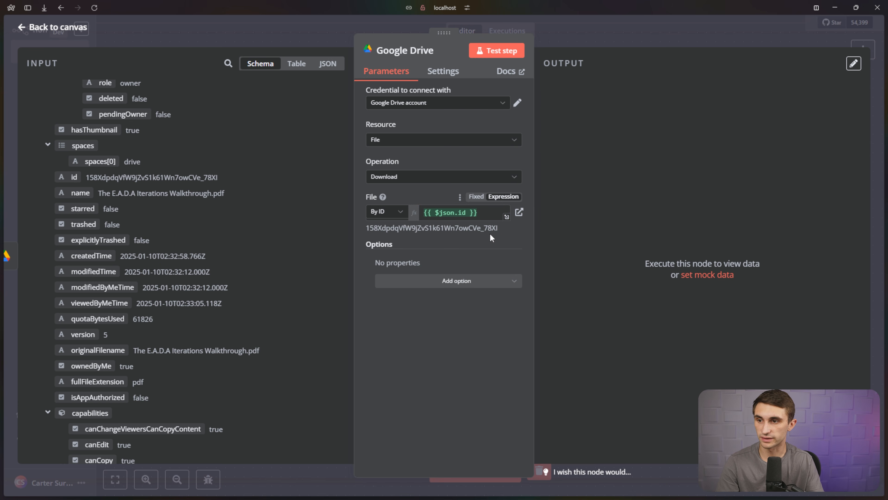
Test the download step and confirm it returns the PDF file.
{"action": "left_click", "coordinate": [498, 52]}
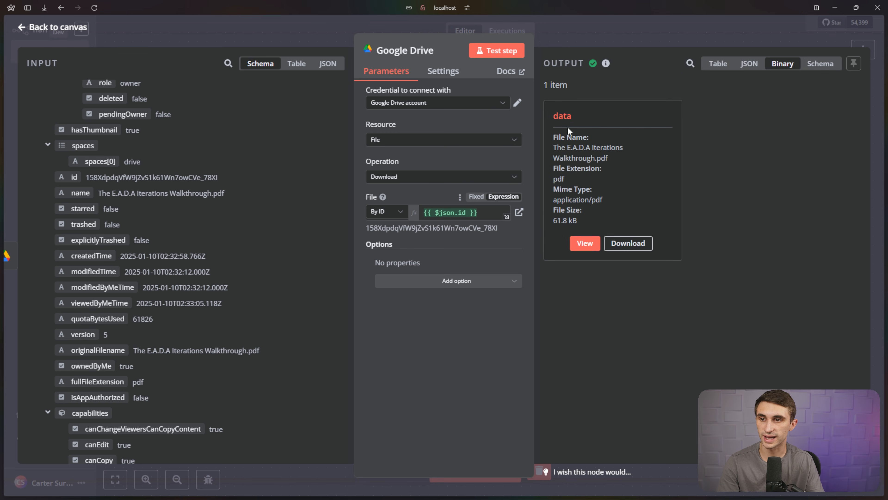
{"action": "left_click_drag", "start_coordinate": [568, 131], "coordinate": [619, 220]}
{"action": "left_click", "coordinate": [623, 218]}
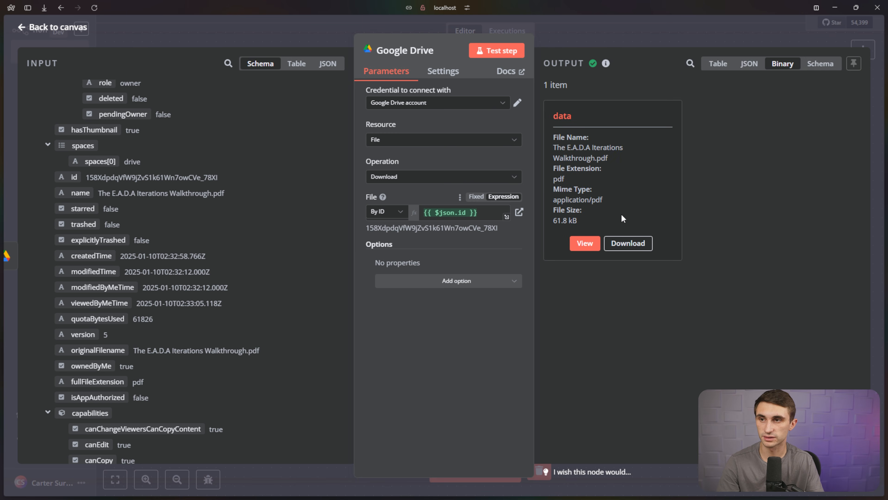
Back on the canvas, select the Google Drive and Google Drive Trigger nodes.
{"action": "left_click", "coordinate": [58, 27]}
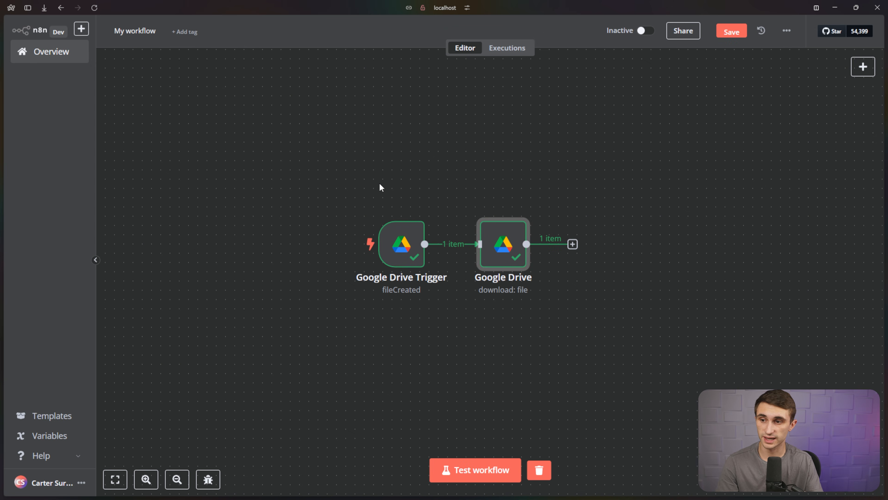
{"action": "left_click_drag", "start_coordinate": [441, 280], "coordinate": [547, 324]}
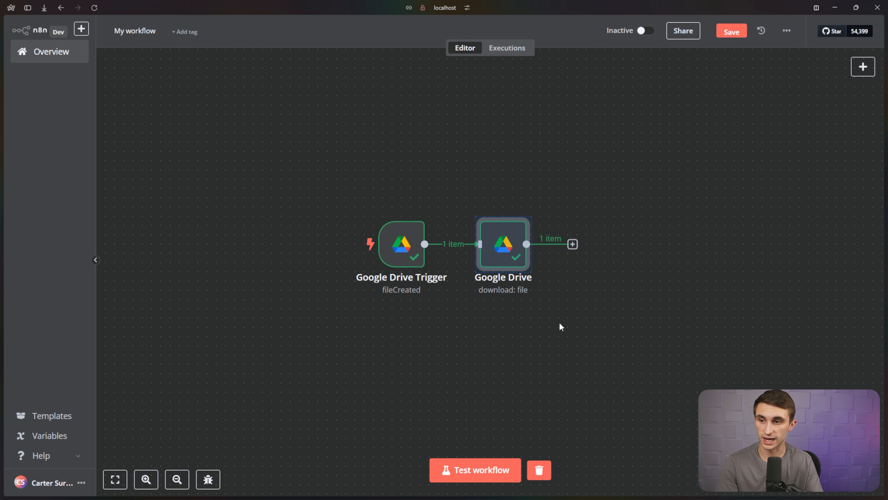
{"action": "left_click", "coordinate": [556, 322]}
{"action": "left_click_drag", "start_coordinate": [451, 177], "coordinate": [352, 335]}
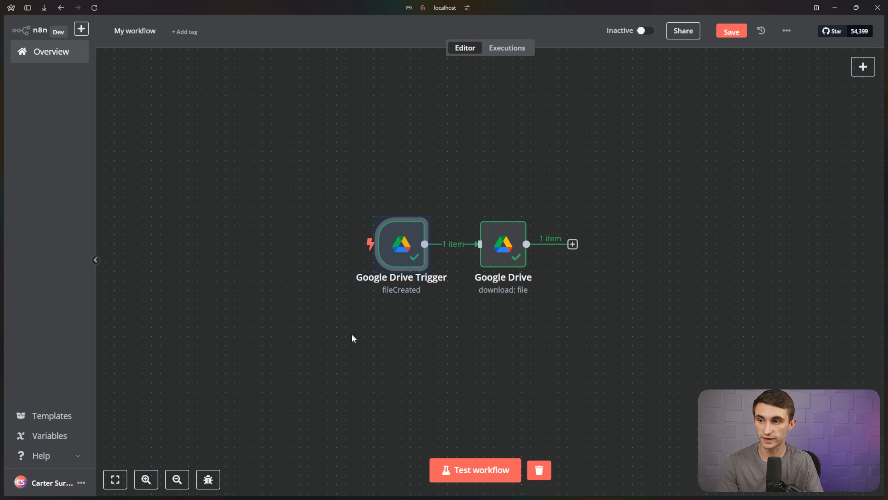
{"action": "left_click", "coordinate": [578, 188]}
{"action": "left_click_drag", "start_coordinate": [559, 193], "coordinate": [450, 342]}
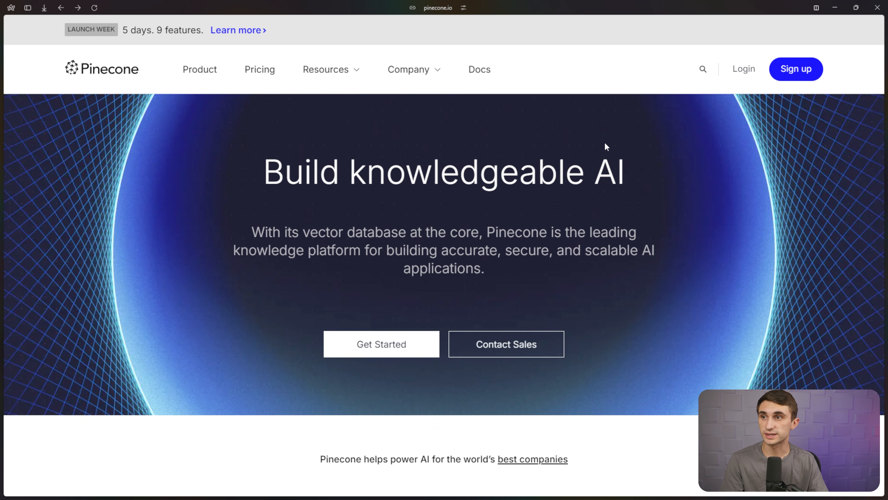
Sign up for Pinecone with a Google account and answer the setup questions.
{"action": "left_click_drag", "start_coordinate": [305, 234], "coordinate": [396, 237]}
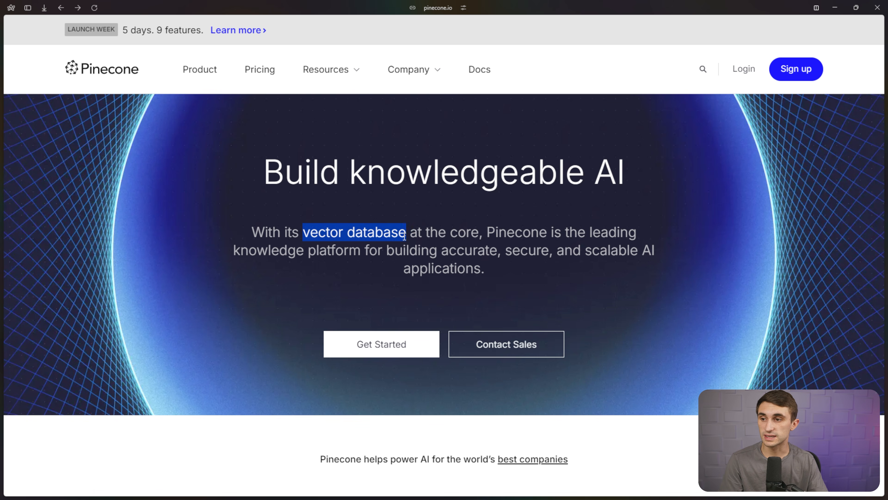
{"action": "left_click", "coordinate": [665, 215]}
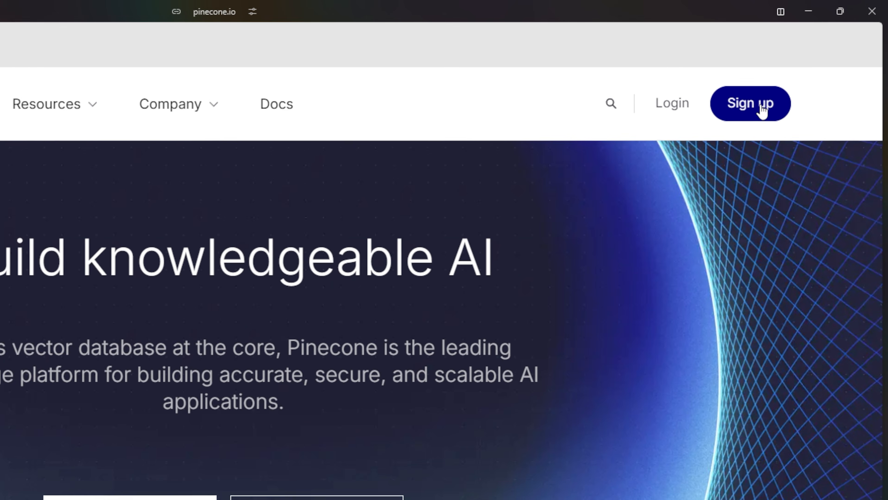
{"action": "left_click", "coordinate": [796, 69]}
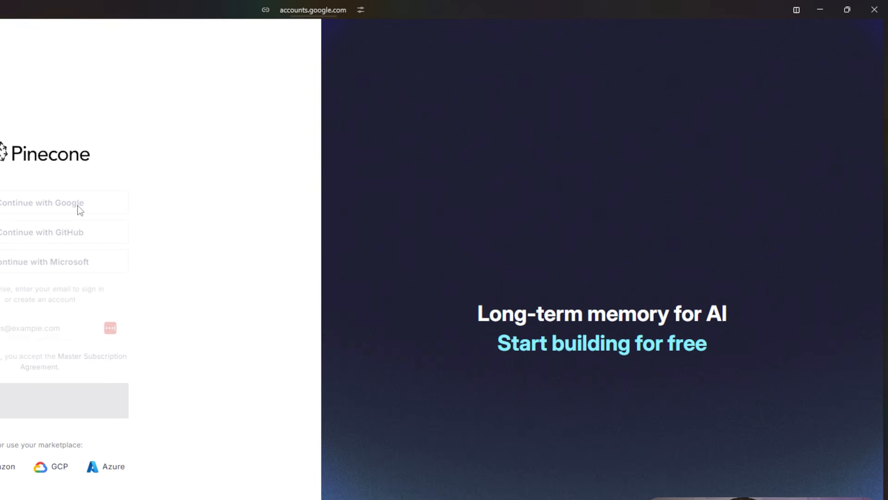
{"action": "left_click", "coordinate": [502, 199]}
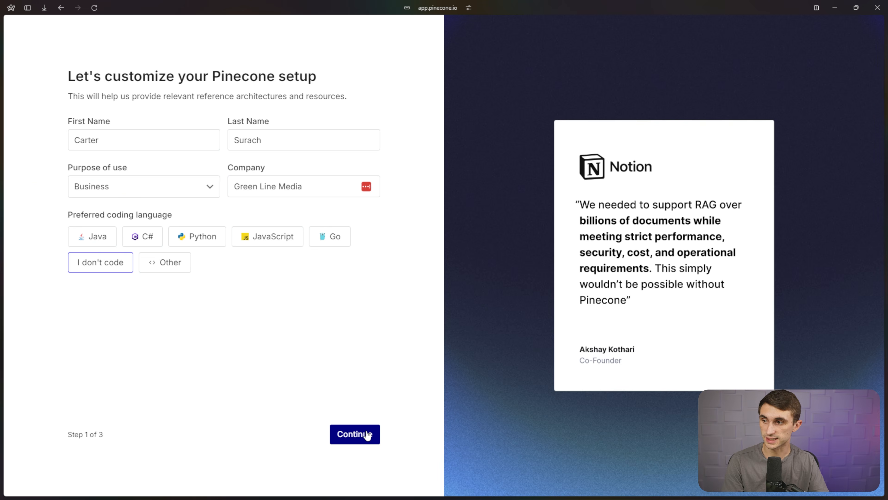
{"action": "left_click", "coordinate": [365, 433]}
{"action": "left_click", "coordinate": [86, 290]}
{"action": "left_click", "coordinate": [82, 188]}
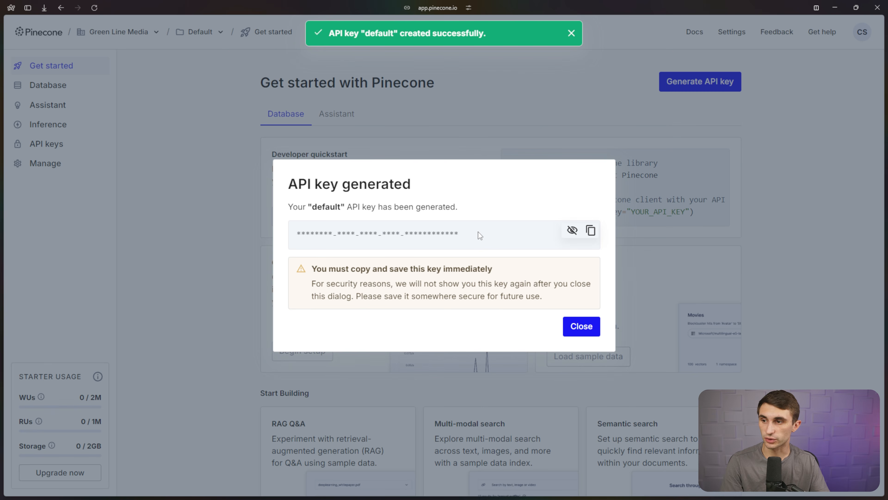
Create a Pinecone index named n8n using the text-embedding-3-small model.
{"action": "left_click", "coordinate": [580, 329]}
{"action": "left_click", "coordinate": [56, 85]}
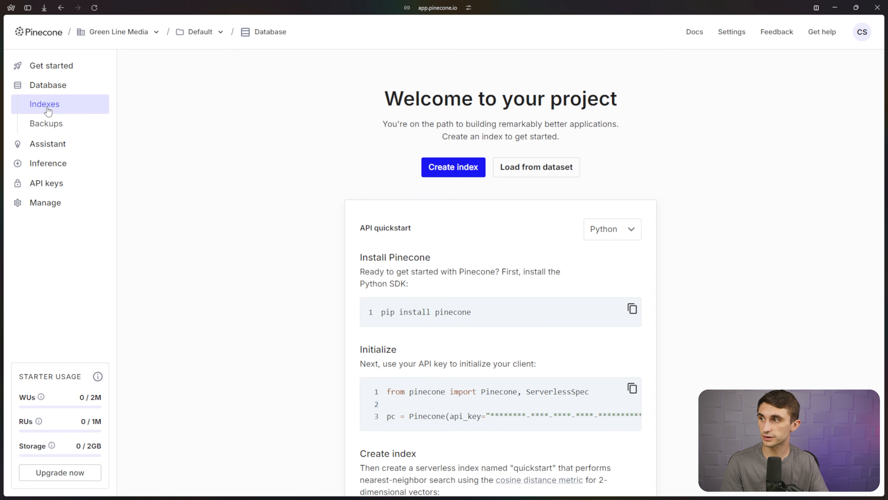
{"action": "left_click", "coordinate": [447, 174]}
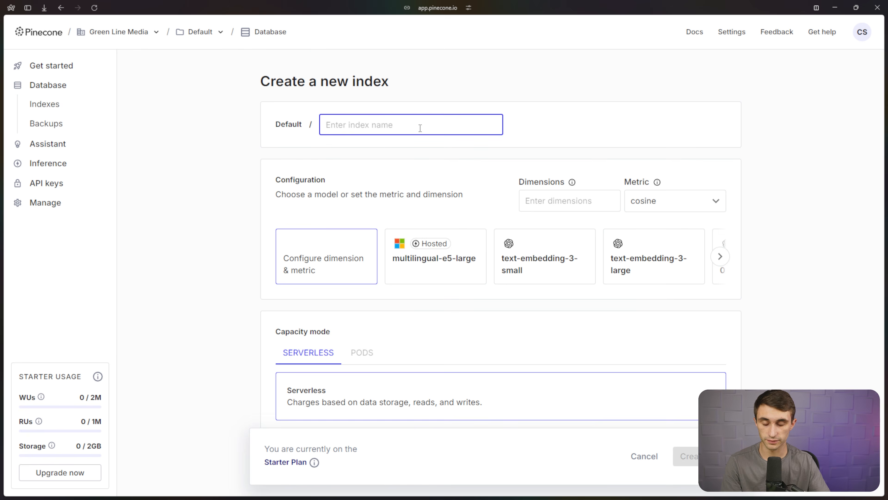
{"action": "type", "text": "n8n"}
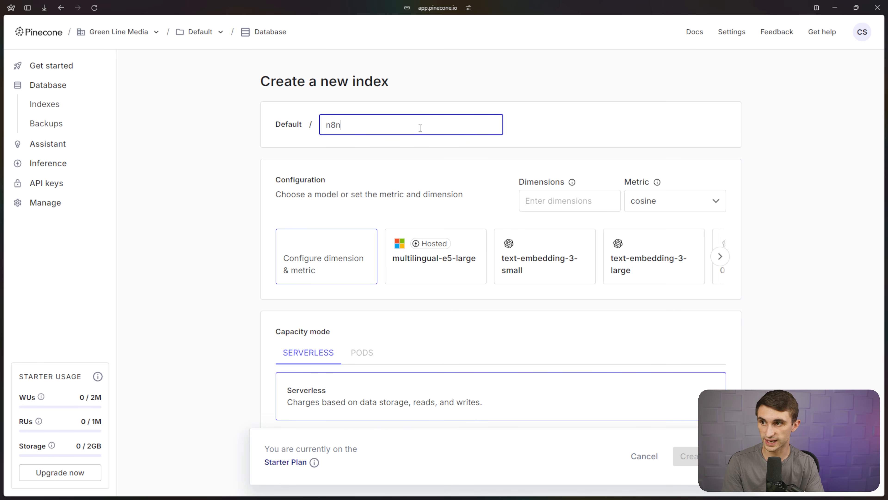
{"action": "left_click", "coordinate": [545, 271]}
{"action": "scroll", "coordinate": [541, 305], "scroll_direction": "down", "scroll_amount": 6}
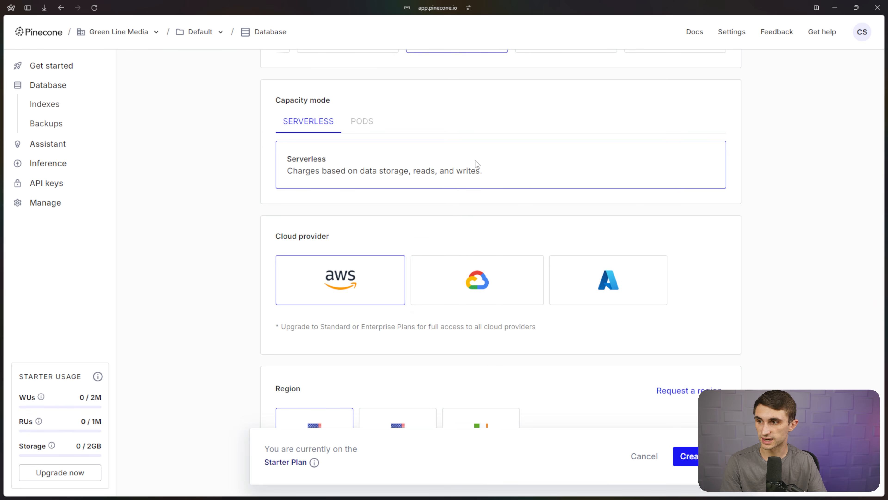
{"action": "scroll", "coordinate": [476, 160], "scroll_direction": "up", "scroll_amount": 1}
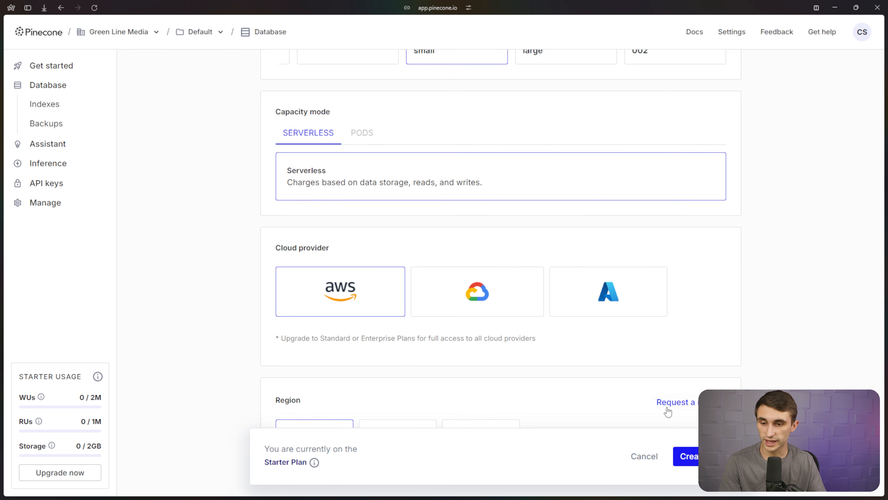
{"action": "left_click", "coordinate": [688, 456]}
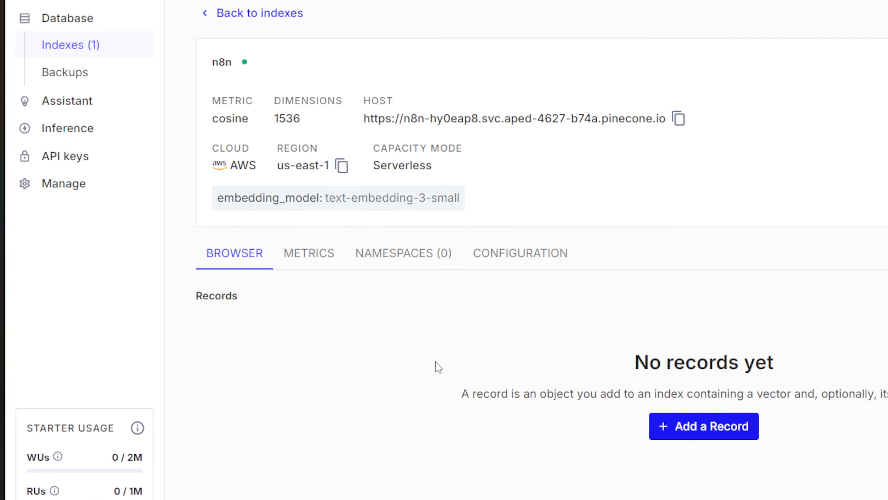
Create an API key named n8n and copy its value.
{"action": "left_click", "coordinate": [100, 154]}
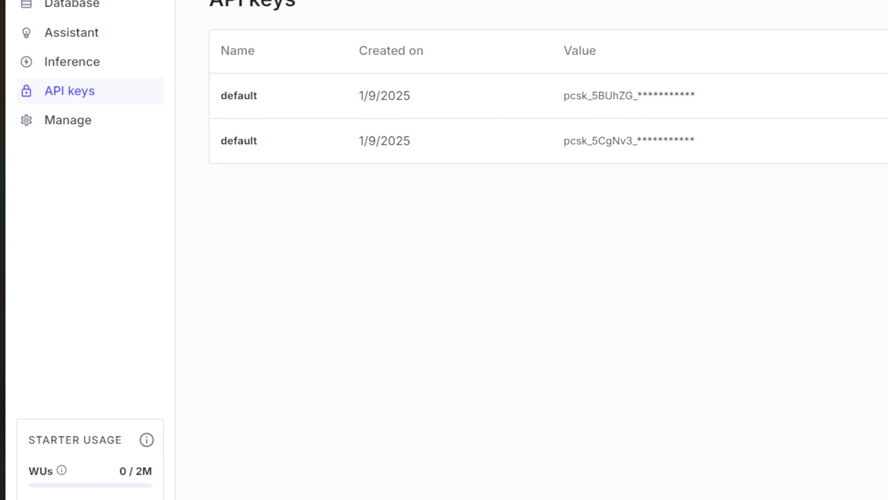
{"action": "left_click", "coordinate": [792, 127]}
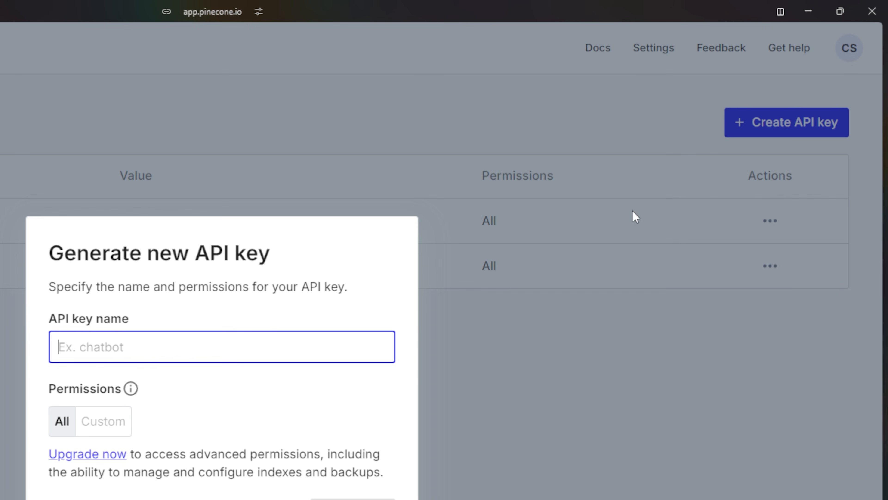
{"action": "left_click", "coordinate": [246, 356]}
{"action": "type", "text": "n8"}
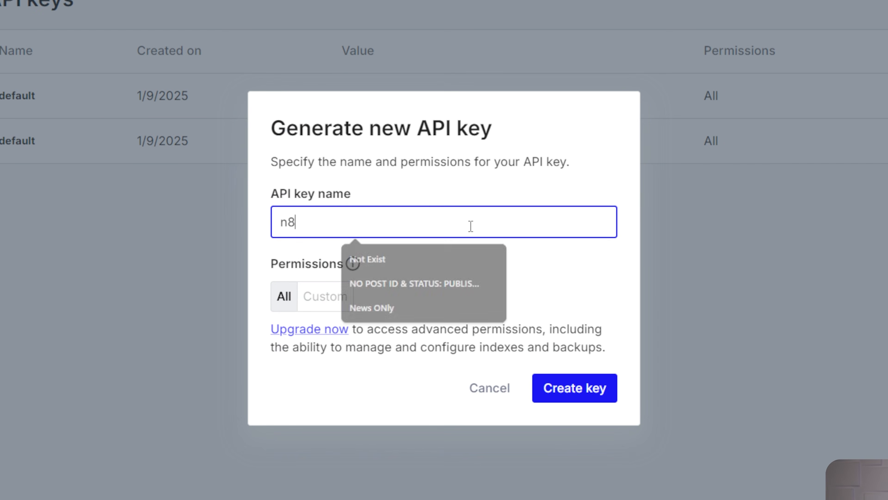
{"action": "type", "text": "n"}
{"action": "left_click", "coordinate": [570, 388]}
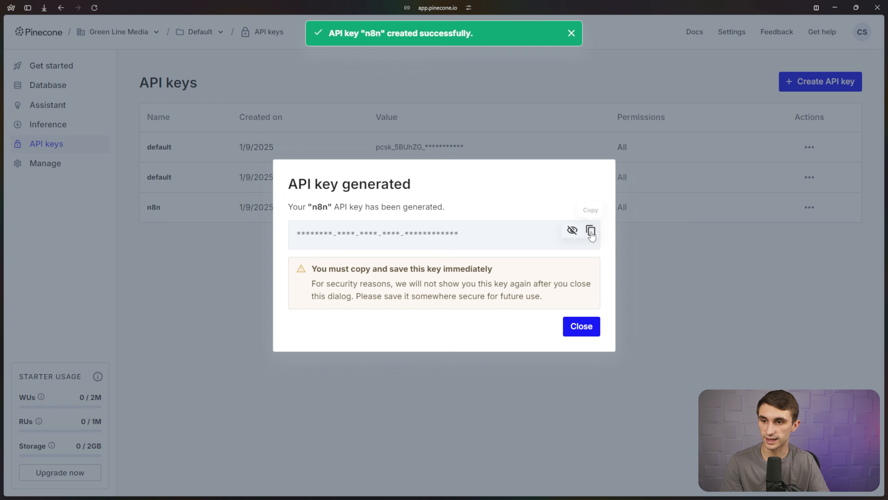
{"action": "left_click", "coordinate": [592, 232]}
{"action": "left_click", "coordinate": [581, 326]}
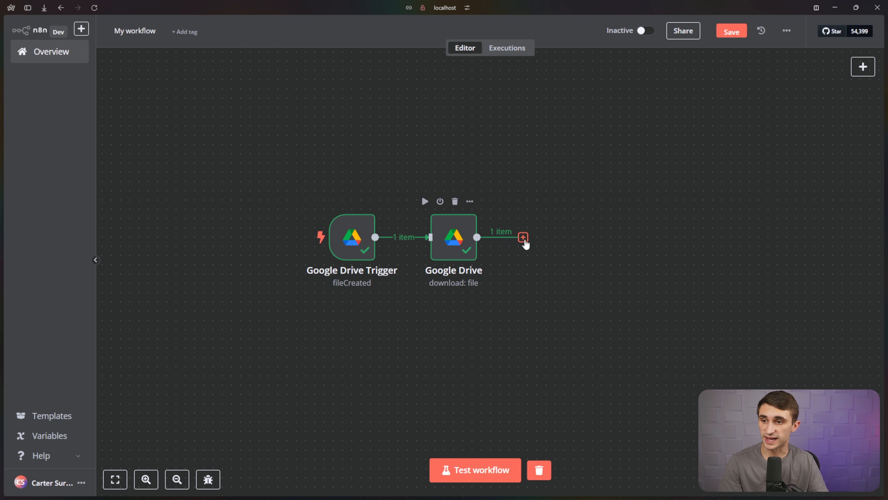
Add a Pinecone Vector Store step in 'Add documents to vector store' mode after Google Drive.
{"action": "left_click", "coordinate": [523, 238]}
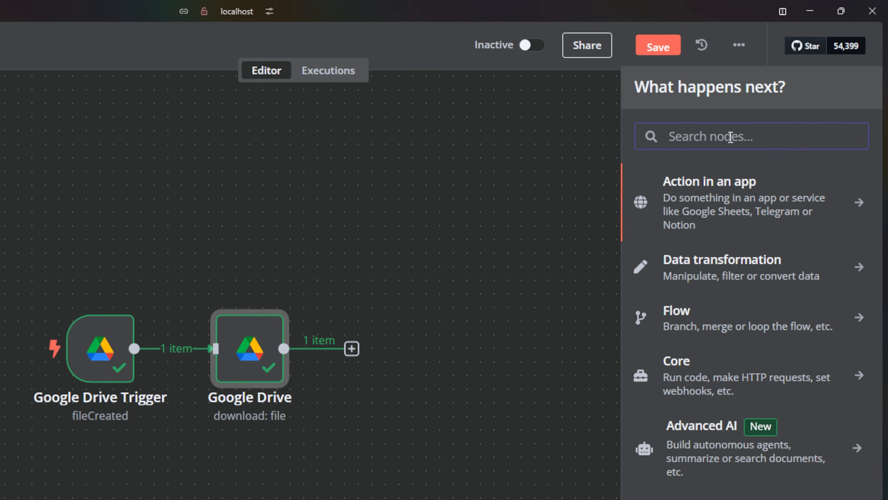
{"action": "type", "text": "pinecone"}
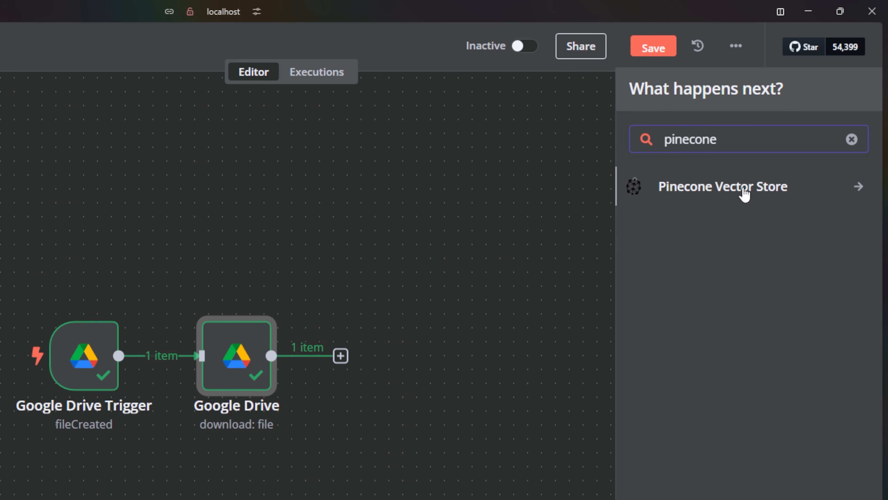
{"action": "left_click", "coordinate": [744, 192]}
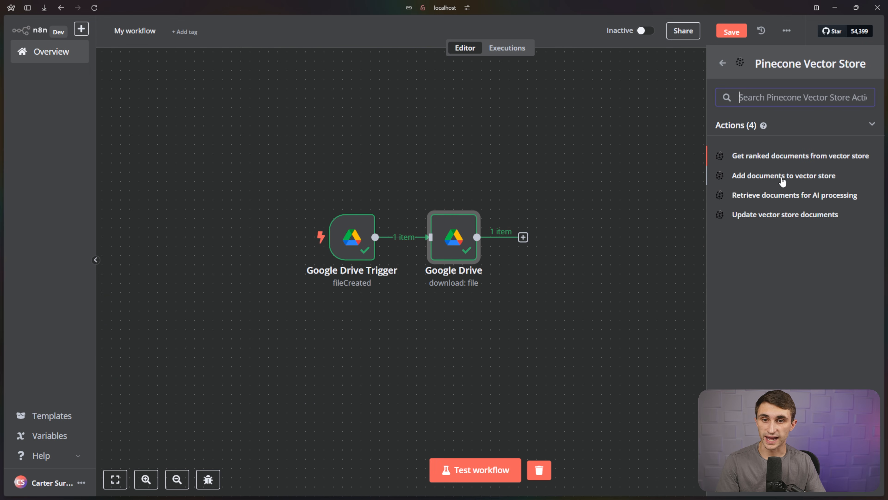
{"action": "left_click", "coordinate": [783, 176]}
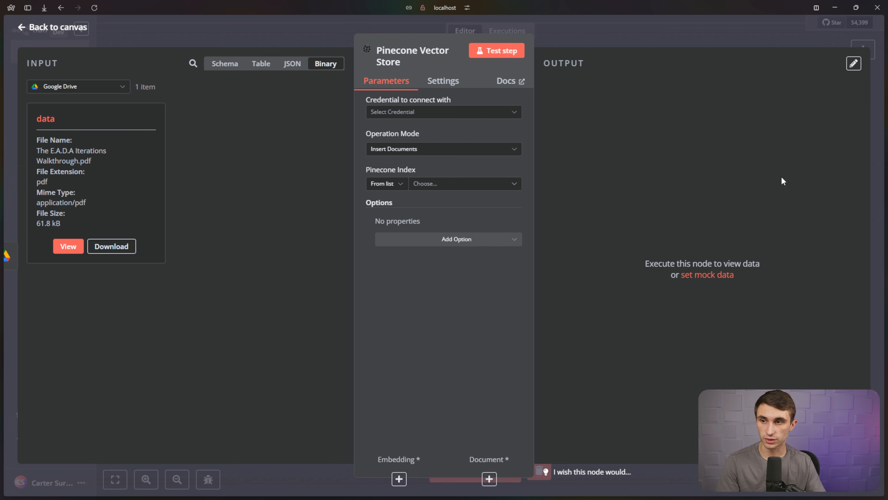
Create and test a new Pinecone credential using the pasted API key.
{"action": "left_click", "coordinate": [494, 112]}
{"action": "left_click", "coordinate": [454, 132]}
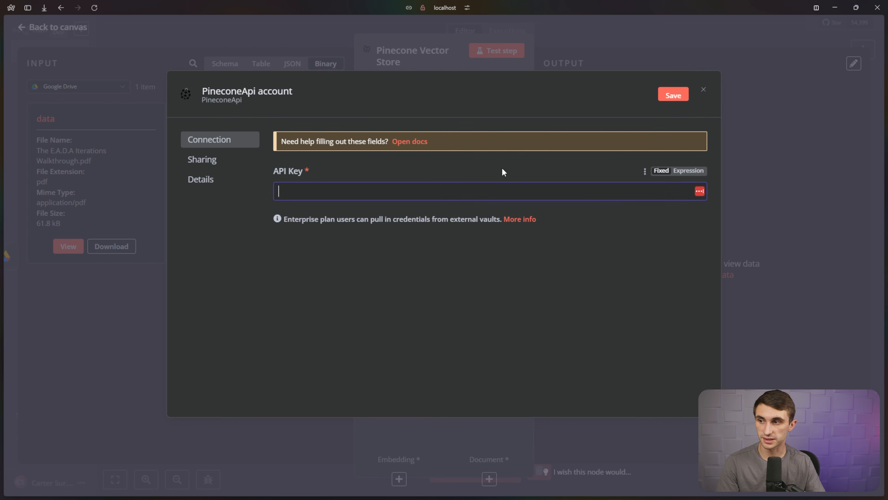
{"action": "key", "text": "ctrl+v"}
{"action": "left_click", "coordinate": [670, 96]}
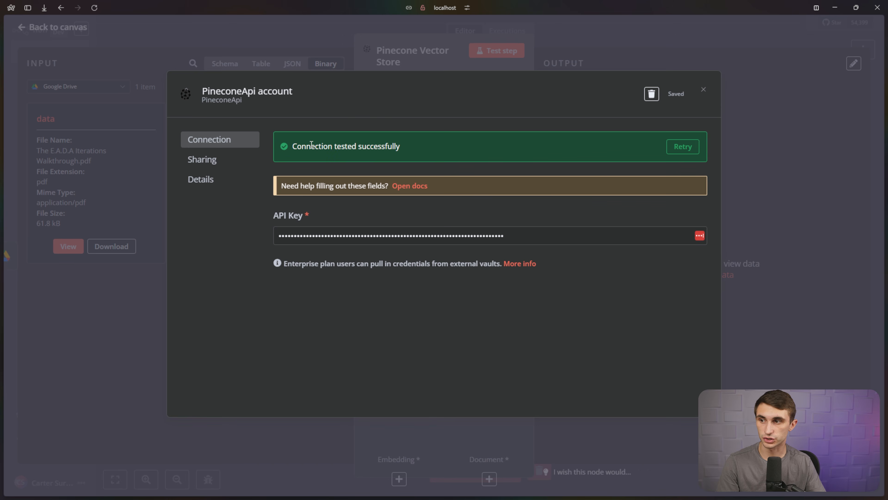
{"action": "left_click_drag", "start_coordinate": [291, 147], "coordinate": [432, 154]}
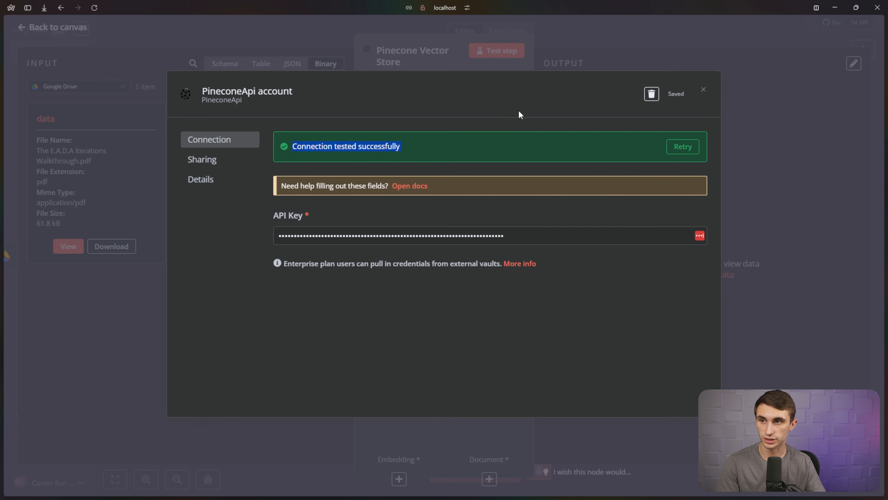
{"action": "left_click", "coordinate": [703, 90]}
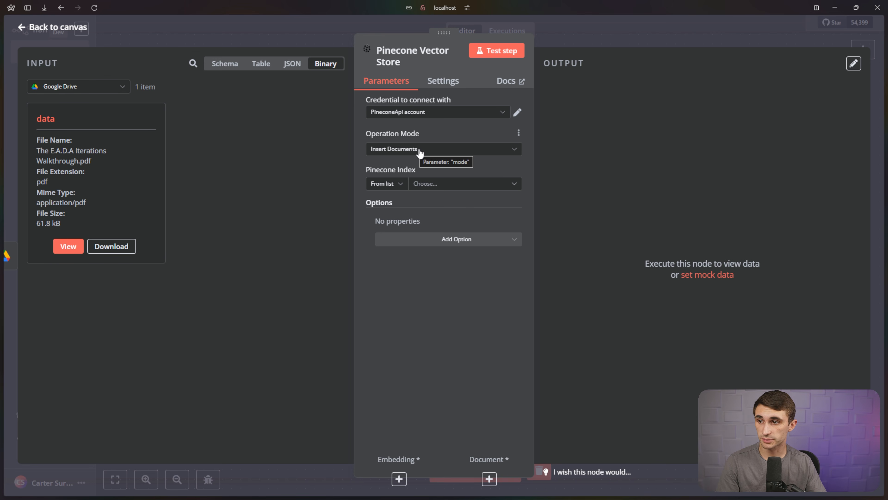
Set the vector store to insert documents into the n8n index.
{"action": "left_click", "coordinate": [440, 185]}
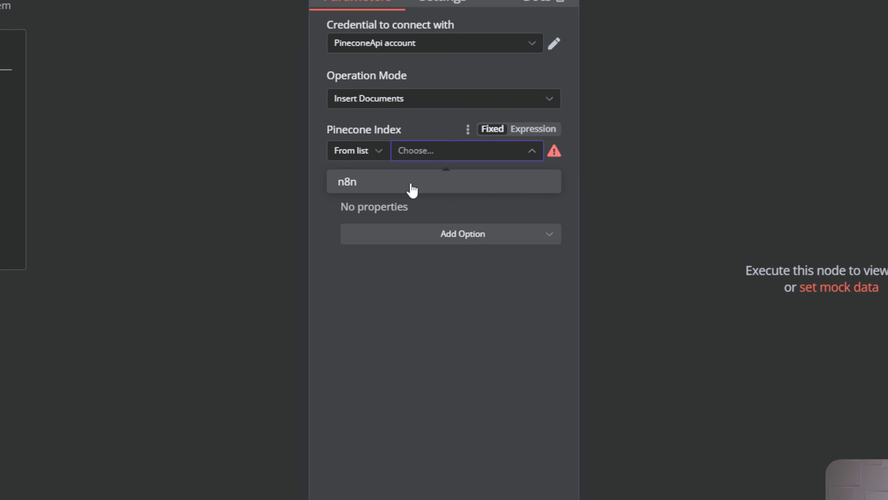
{"action": "left_click", "coordinate": [412, 189]}
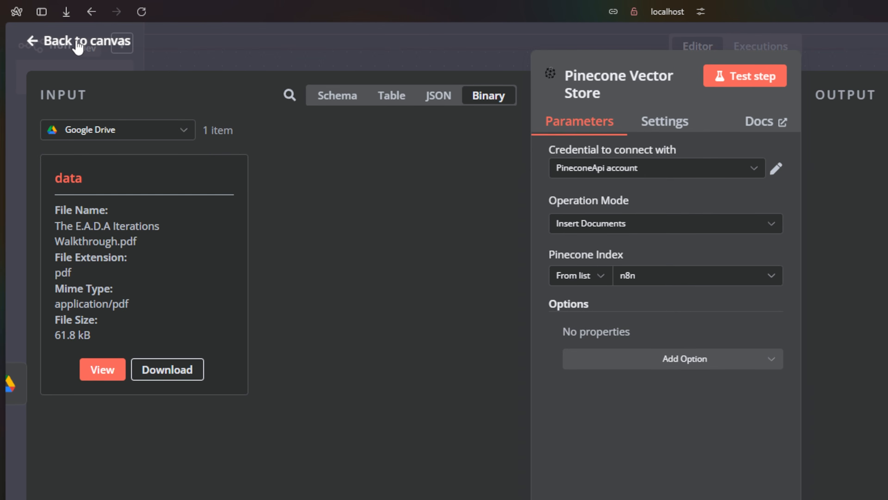
{"action": "left_click", "coordinate": [69, 28]}
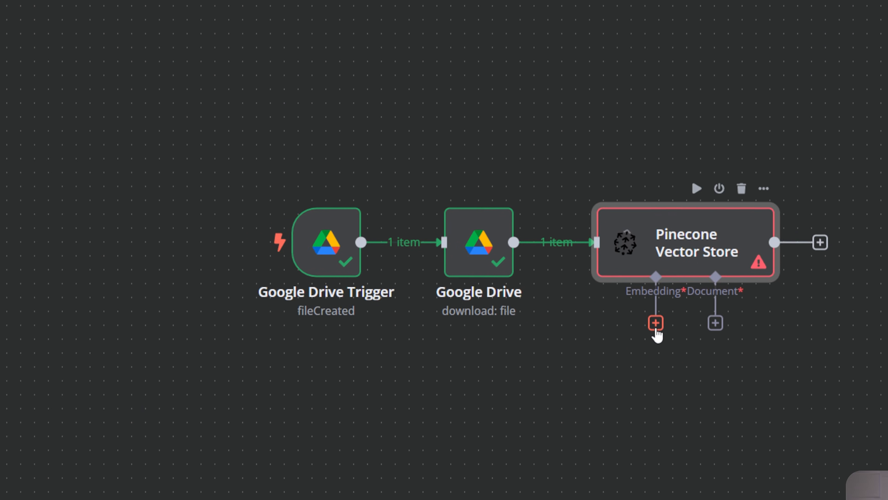
Attach an Embeddings OpenAI sub-node to the Pinecone Vector Store.
{"action": "left_click", "coordinate": [857, 436]}
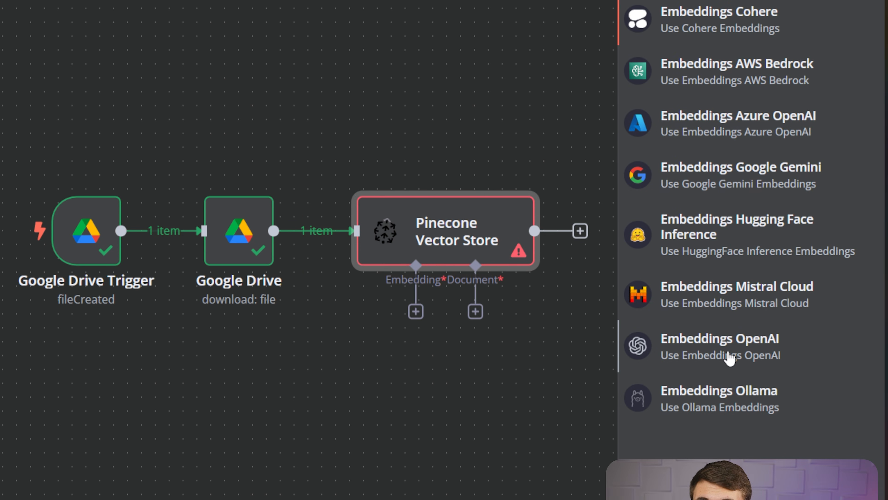
{"action": "left_click", "coordinate": [729, 355]}
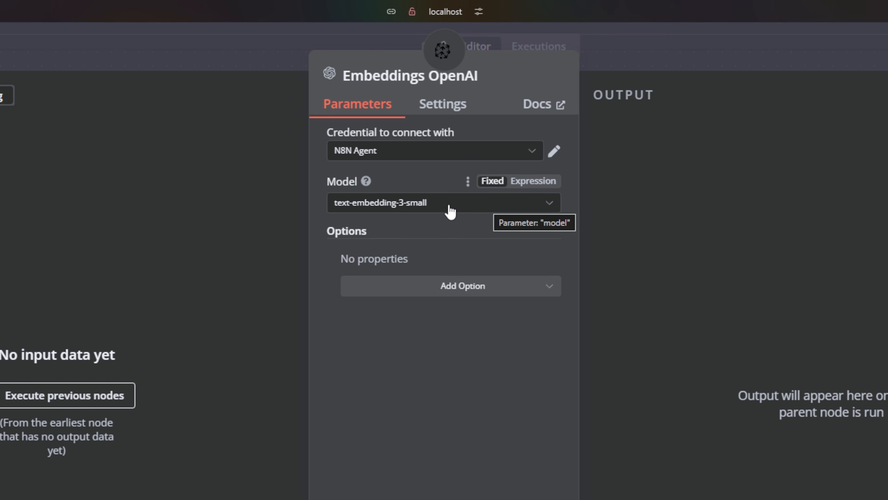
{"action": "left_click", "coordinate": [112, 44]}
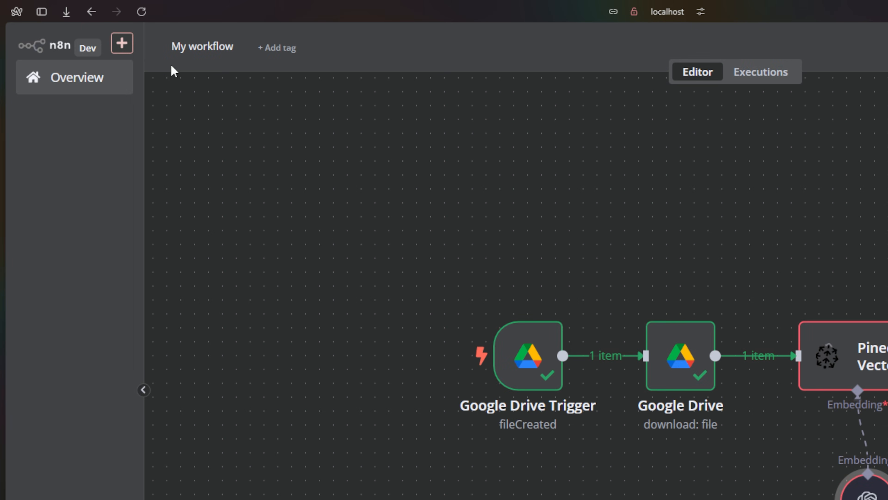
Attach a Default Data Loader with Type of Data set to Binary.
{"action": "left_click", "coordinate": [887, 427]}
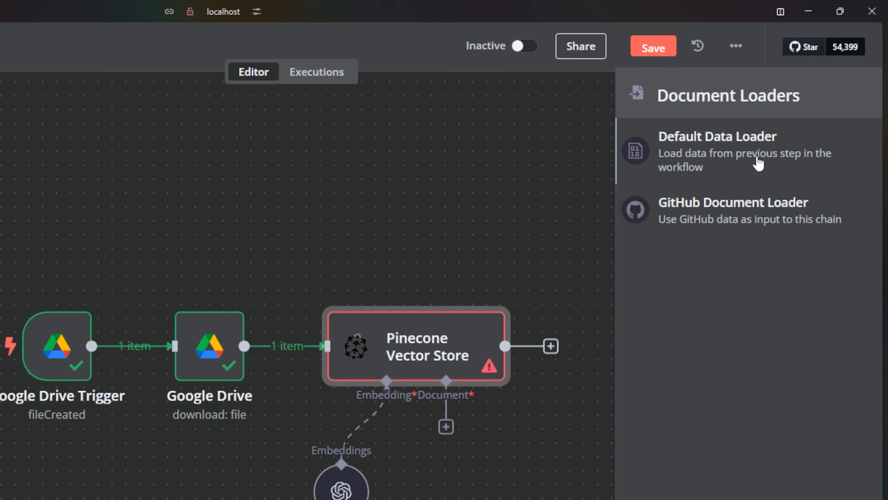
{"action": "left_click", "coordinate": [758, 163]}
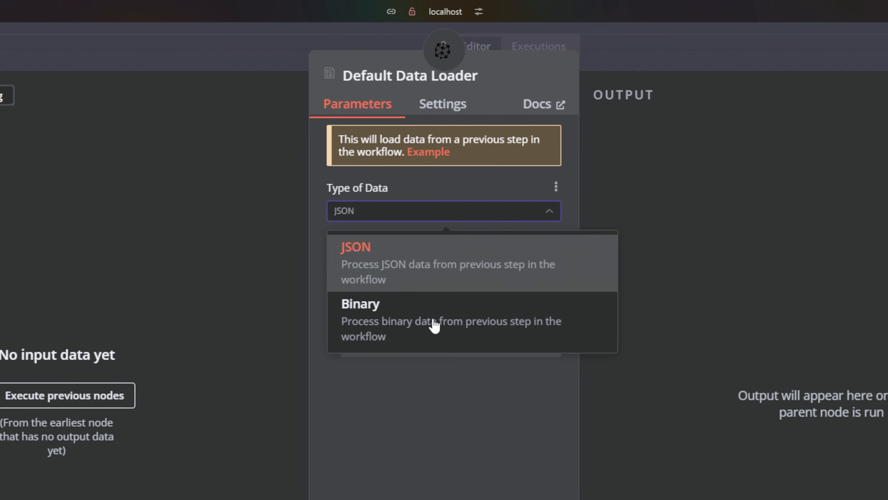
{"action": "left_click", "coordinate": [423, 333]}
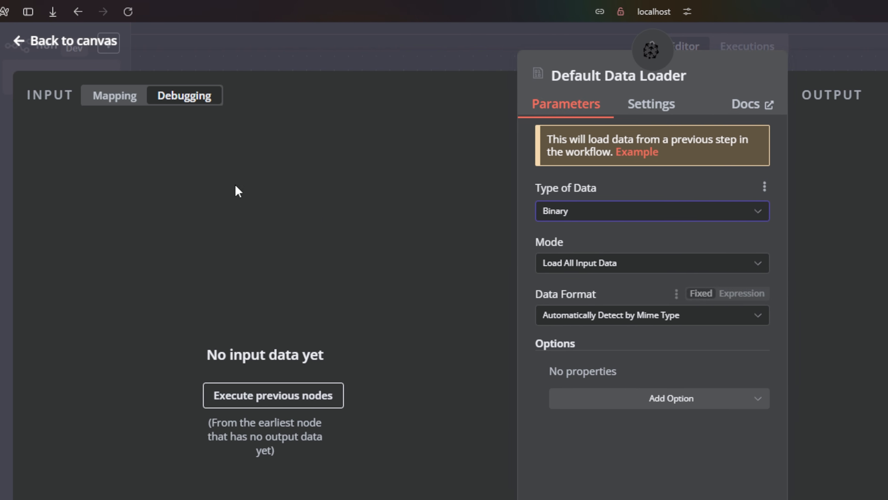
{"action": "left_click", "coordinate": [79, 42]}
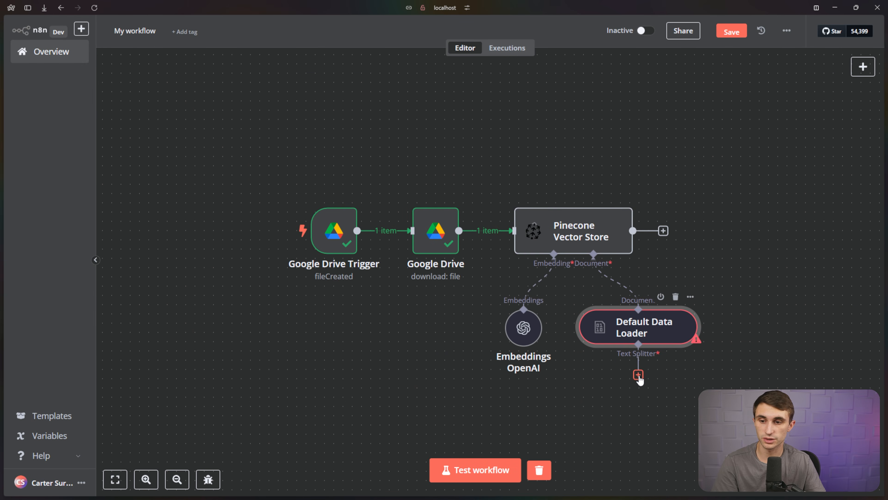
Attach a Recursive Character Text Splitter with chunk size 500 and chunk overlap 20.
{"action": "left_click", "coordinate": [638, 375]}
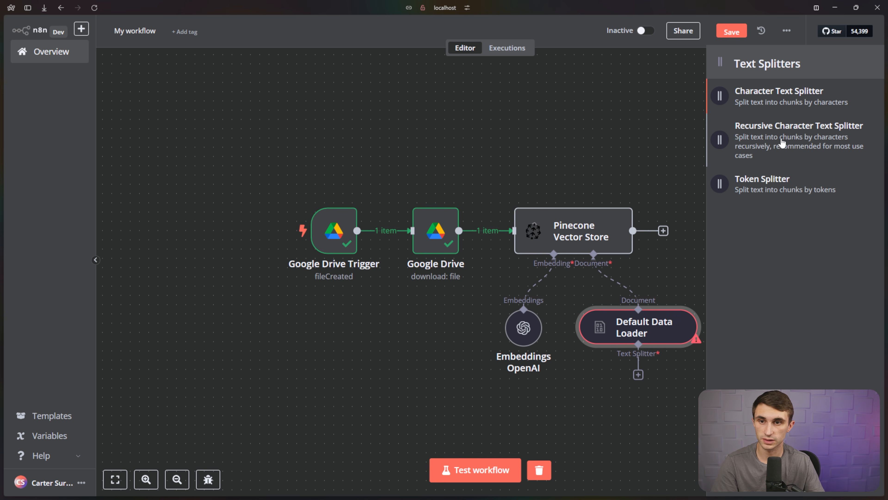
{"action": "left_click", "coordinate": [781, 141]}
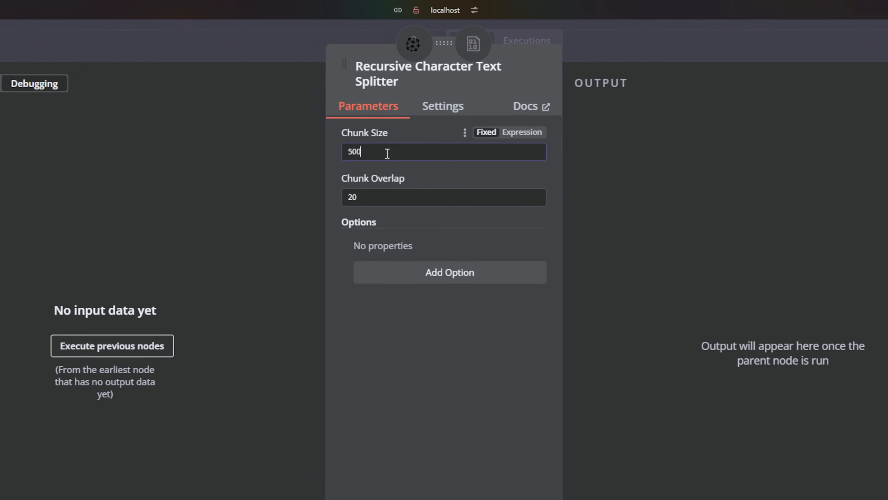
{"action": "double_click", "coordinate": [386, 151]}
{"action": "left_click", "coordinate": [374, 227]}
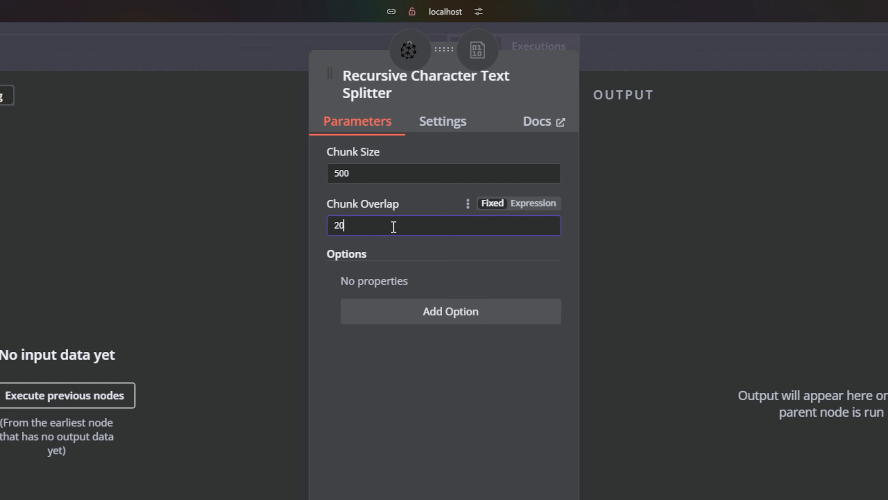
{"action": "double_click", "coordinate": [335, 223]}
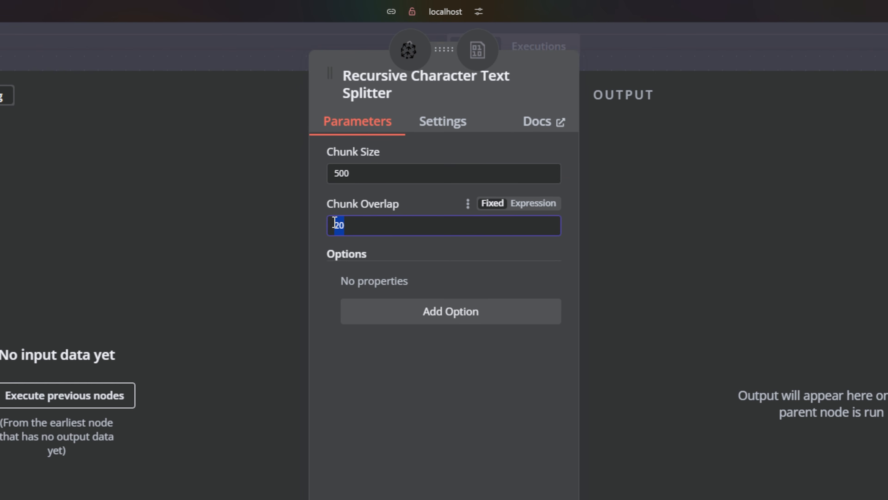
{"action": "left_click", "coordinate": [434, 204]}
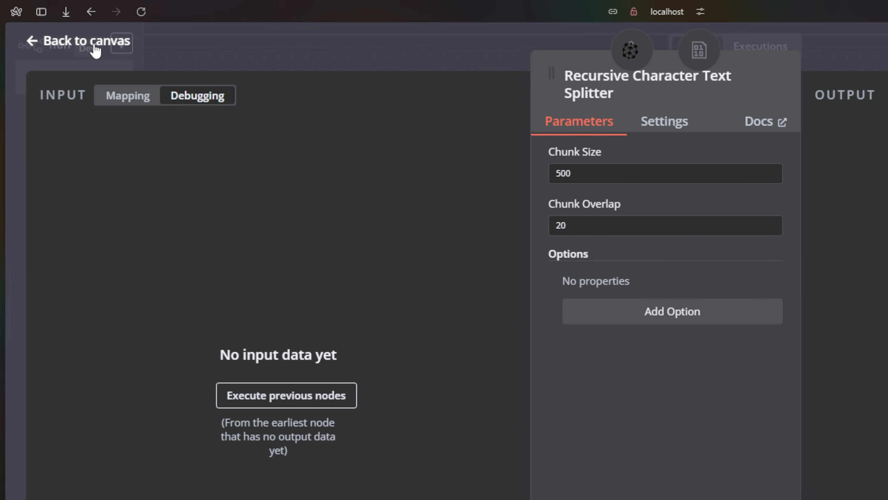
{"action": "left_click", "coordinate": [93, 45]}
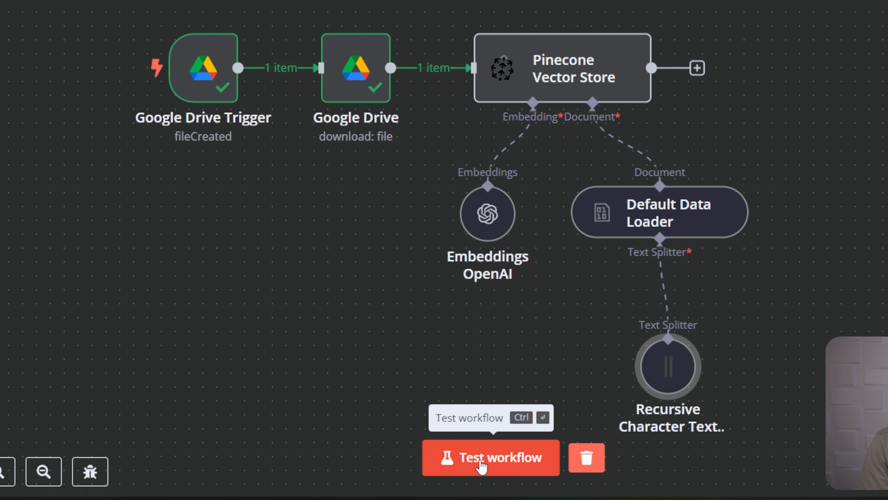
Test the workflow and inspect the 10 text chunks output by the Pinecone Vector Store.
{"action": "left_click", "coordinate": [470, 473]}
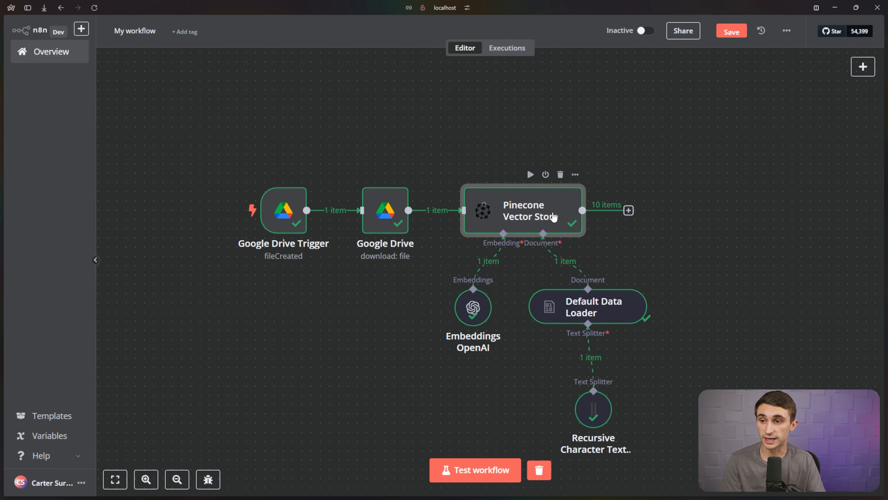
{"action": "double_click", "coordinate": [553, 217]}
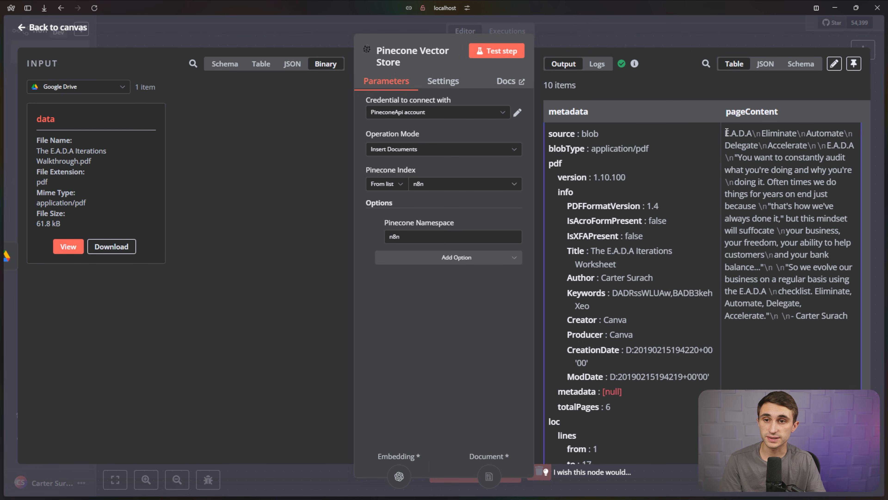
{"action": "left_click_drag", "start_coordinate": [726, 133], "coordinate": [783, 333]}
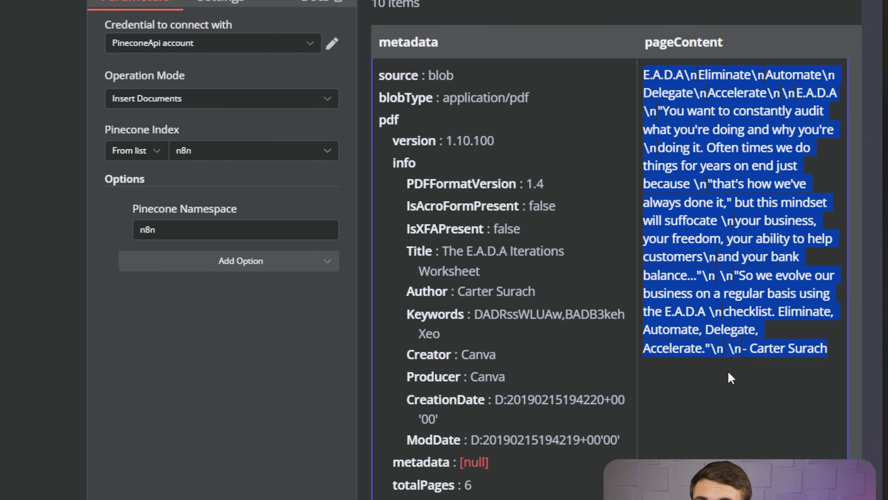
{"action": "scroll", "coordinate": [728, 370], "scroll_direction": "down", "scroll_amount": 5}
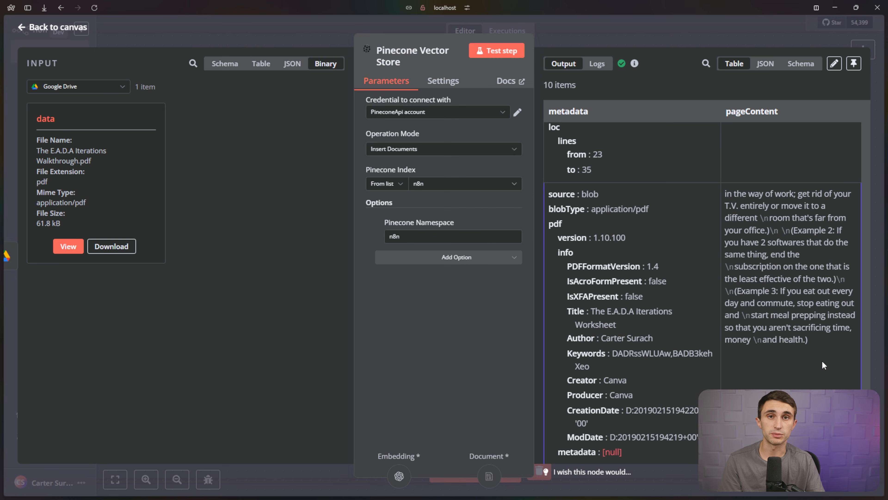
{"action": "key", "text": "Escape"}
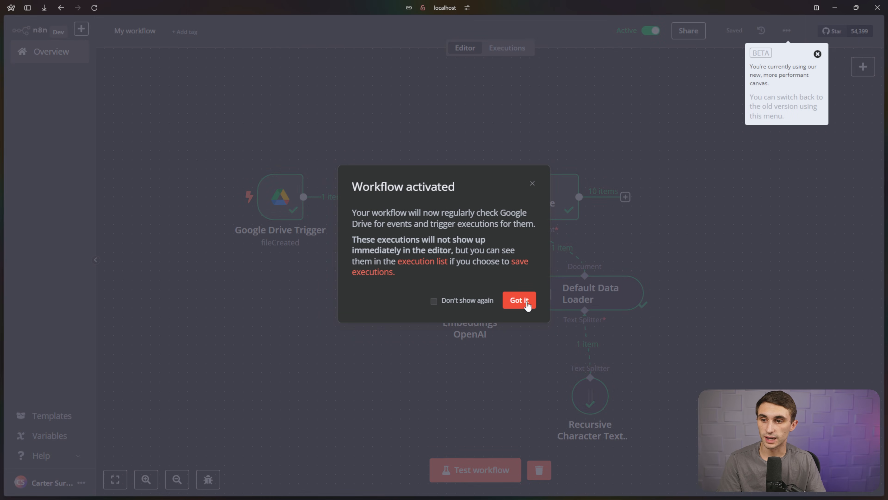
Rename the workflow to 'Drive to Pinecone', then open Basic Agent Example from the workflow list.
{"action": "left_click", "coordinate": [525, 301]}
{"action": "left_click", "coordinate": [143, 35]}
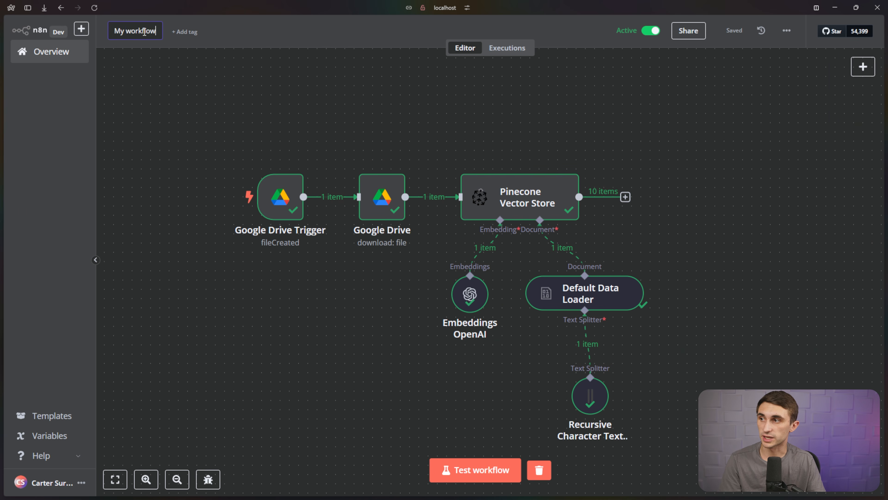
{"action": "triple_click", "coordinate": [149, 32]}
{"action": "key", "text": "BackSpace"}
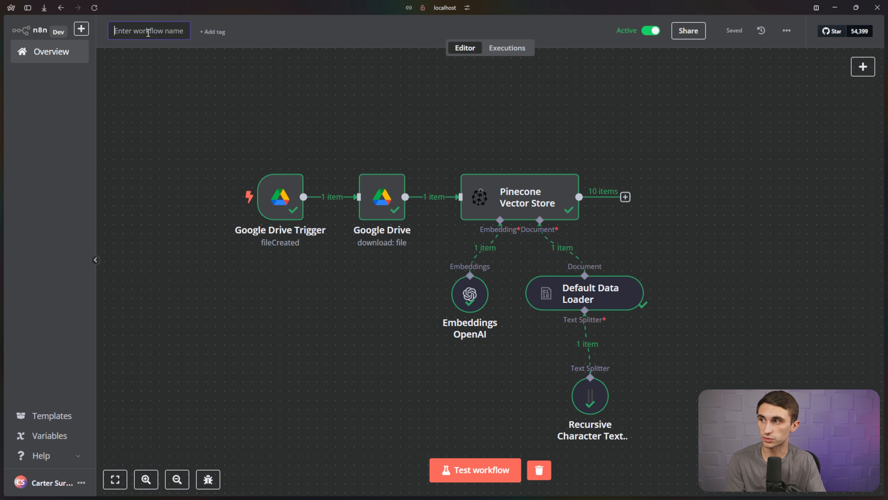
{"action": "type", "text": "Drive to Pinecone"}
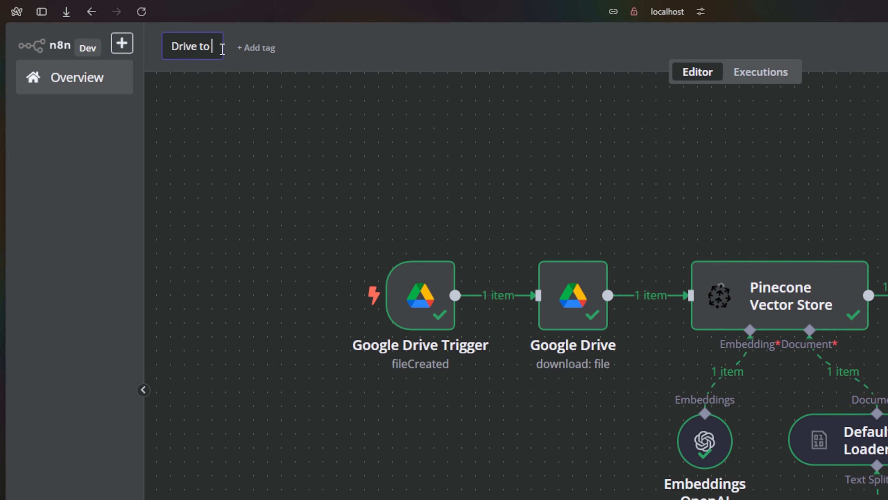
{"action": "key", "text": "Return"}
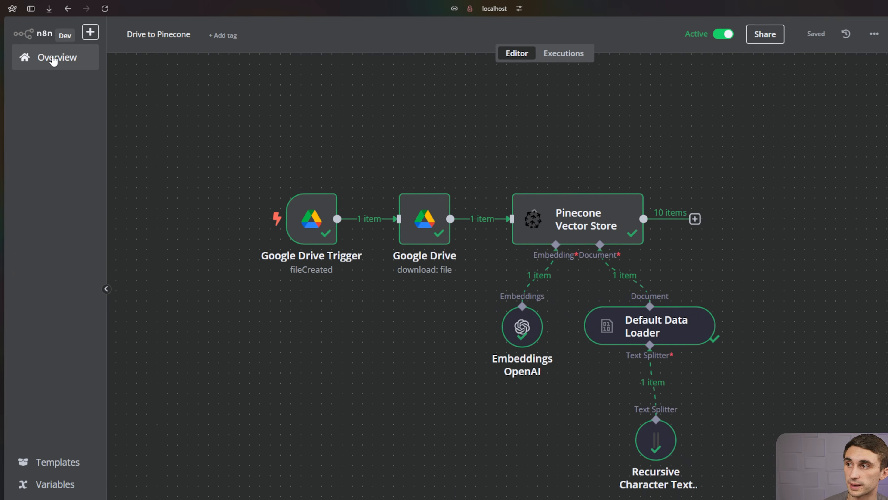
{"action": "left_click", "coordinate": [53, 59]}
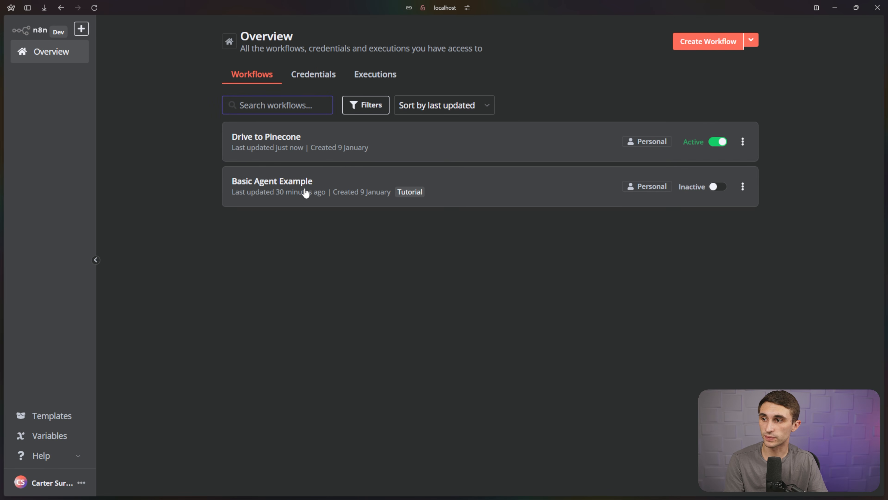
{"action": "left_click", "coordinate": [308, 190]}
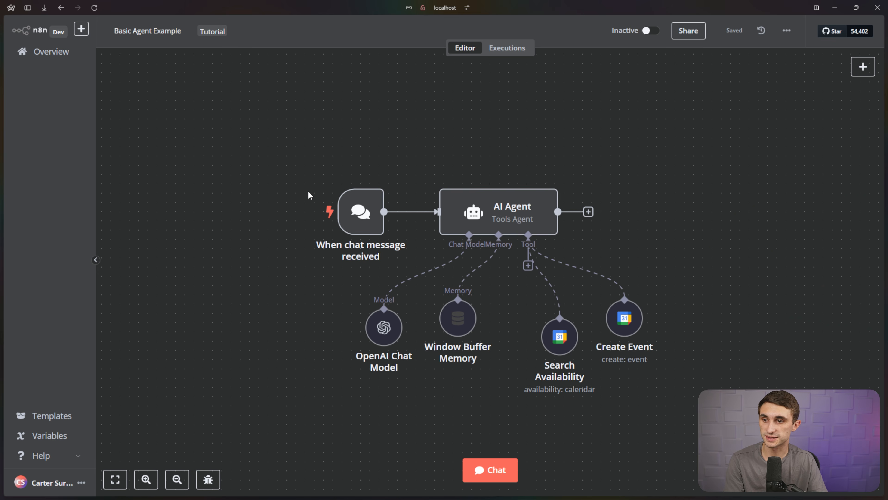
Add a Vector Store Tool 'retrieve_files' described as retrieving documents from the user's Google Drive.
{"action": "left_click", "coordinate": [528, 265]}
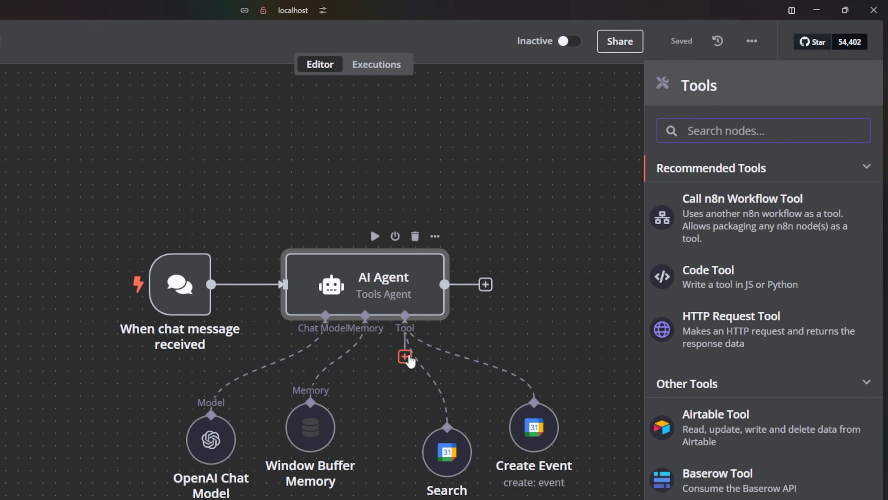
{"action": "type", "text": "vec"}
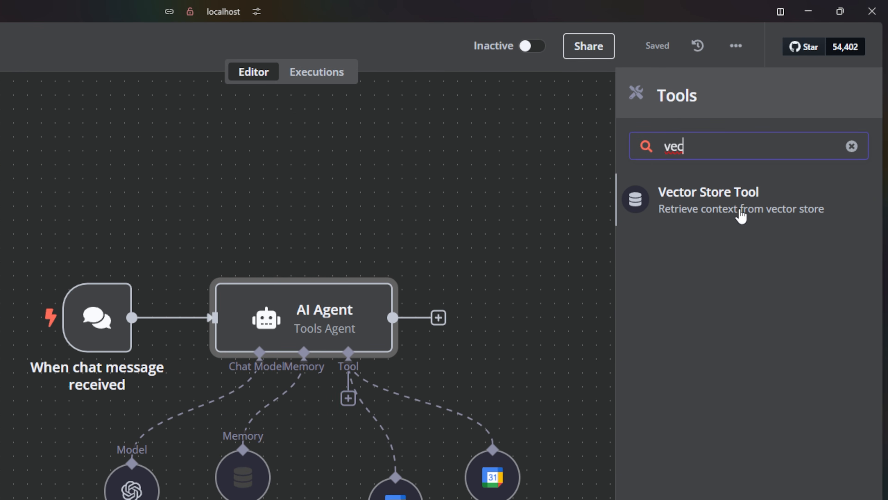
{"action": "left_click", "coordinate": [740, 215]}
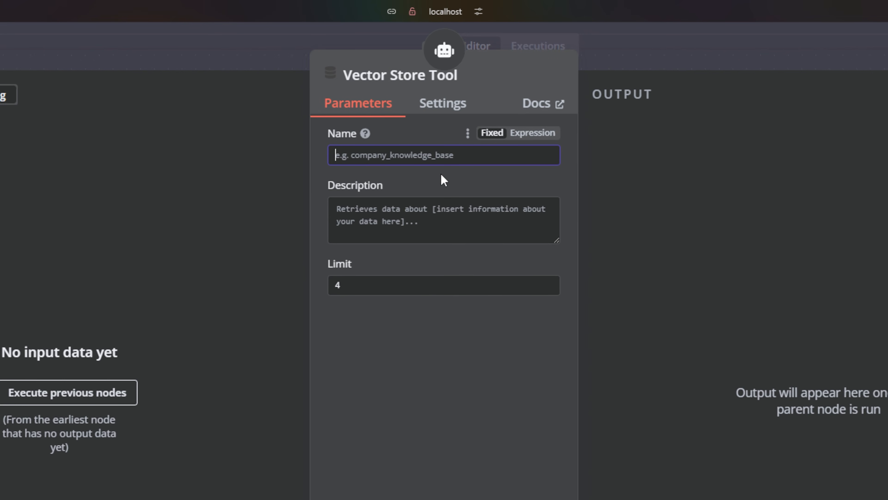
{"action": "type", "text": "ret"}
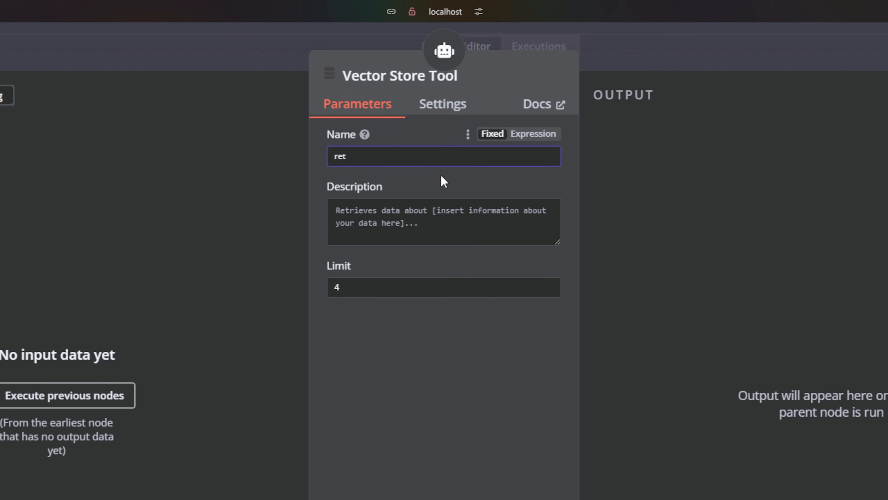
{"action": "type", "text": "rieve_files"}
{"action": "left_click", "coordinate": [491, 220]}
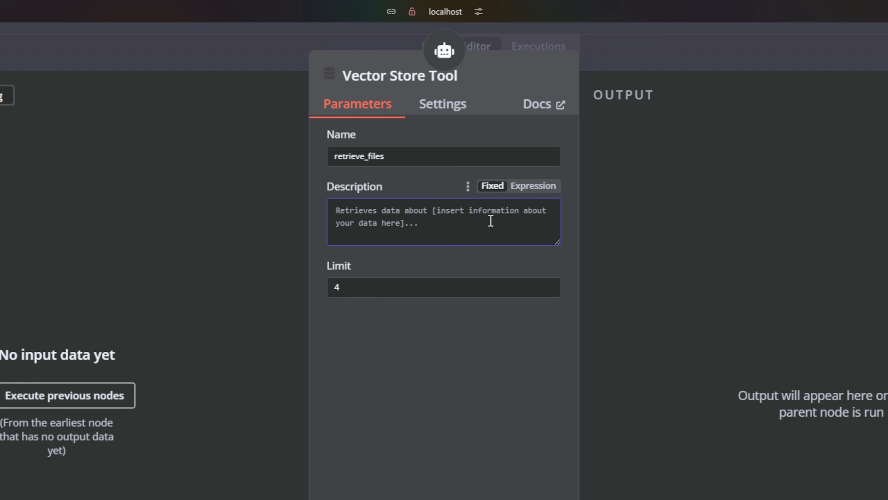
{"action": "type", "text": "A tool used to retrieve documents stored in the user's google"}
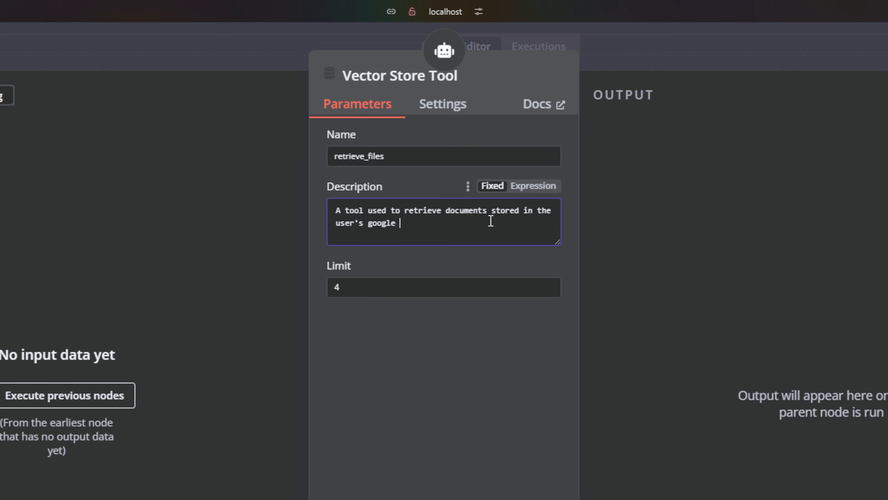
{"action": "type", "text": "drive."}
{"action": "left_click", "coordinate": [377, 469]}
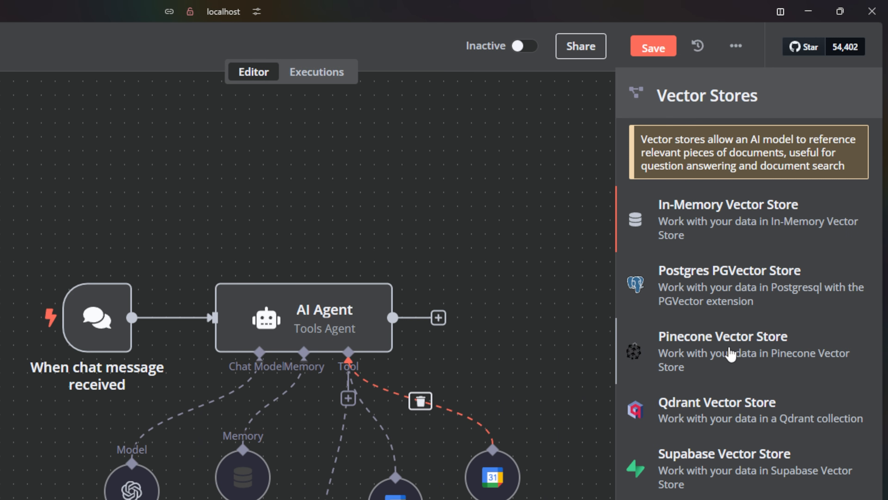
Connect a Pinecone Vector Store using index n8n and namespace n8n, placed below the tool.
{"action": "left_click", "coordinate": [730, 353]}
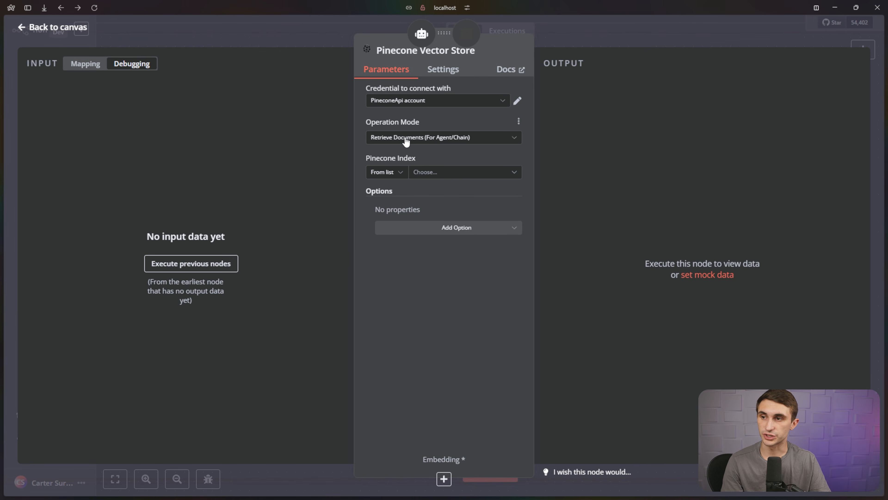
{"action": "left_click", "coordinate": [440, 175]}
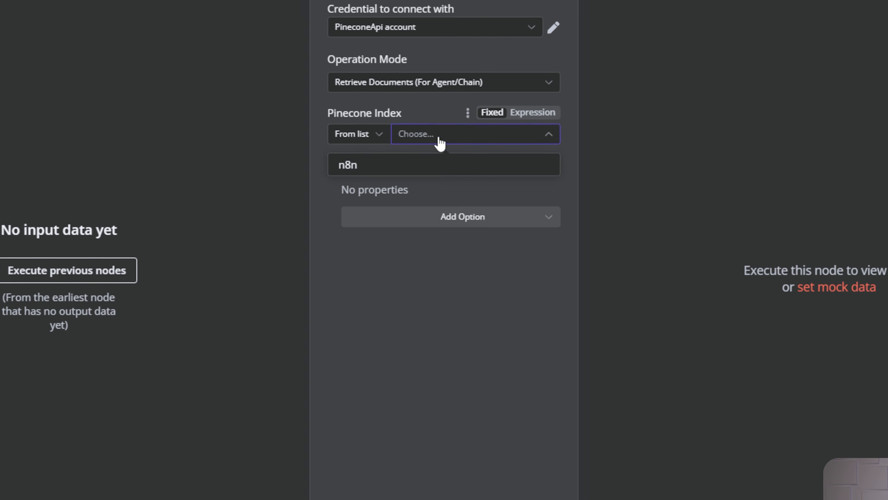
{"action": "left_click", "coordinate": [406, 183]}
{"action": "left_click", "coordinate": [460, 226]}
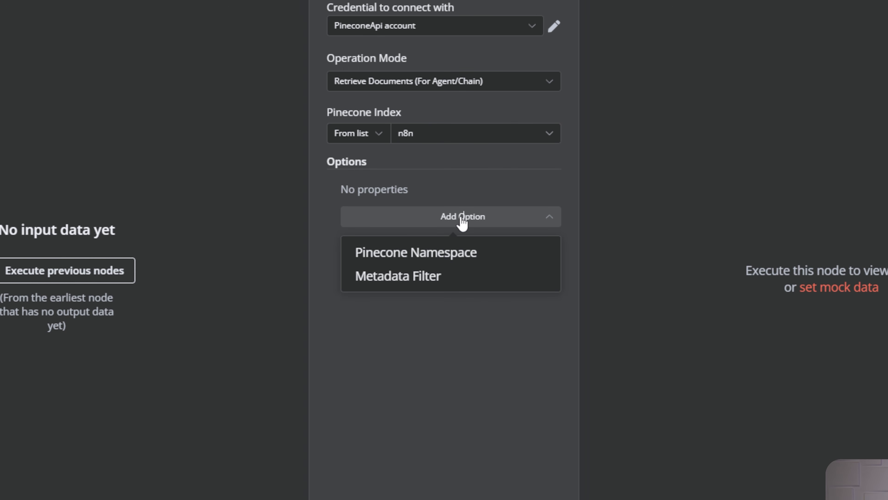
{"action": "left_click", "coordinate": [462, 257]}
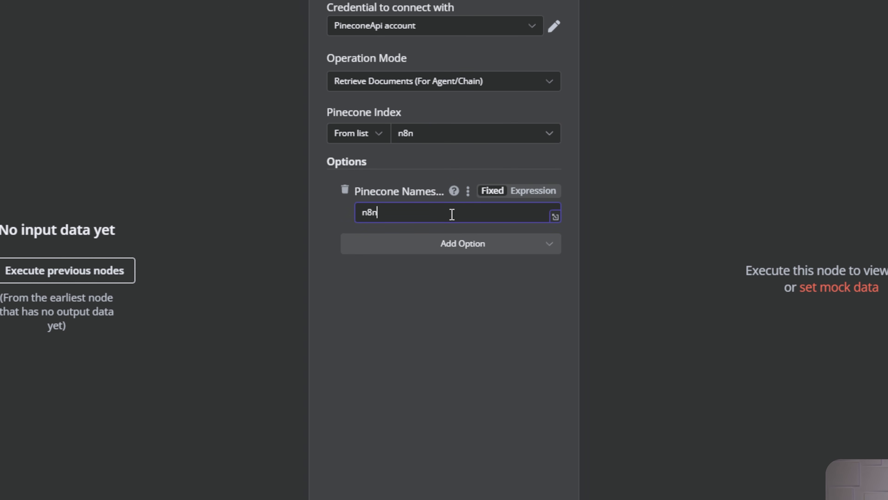
{"action": "left_click", "coordinate": [444, 289]}
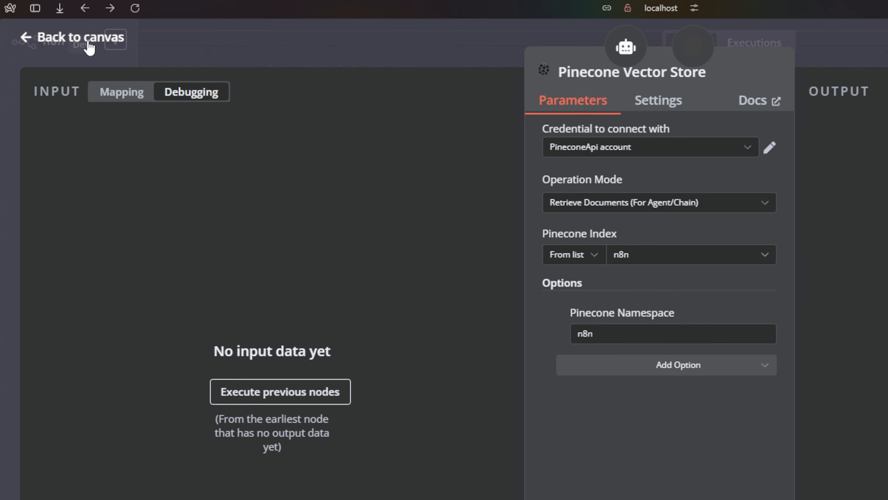
{"action": "left_click", "coordinate": [89, 45]}
{"action": "scroll", "coordinate": [728, 170], "scroll_direction": "down", "scroll_amount": 5}
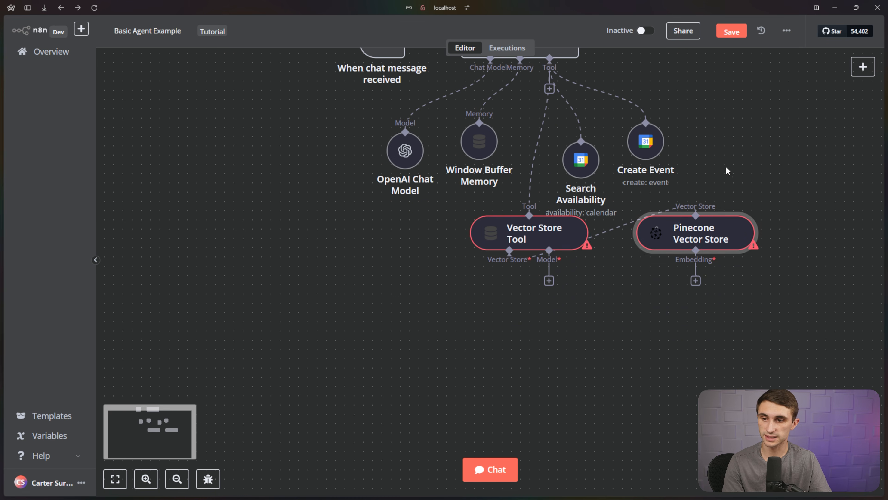
{"action": "left_click_drag", "start_coordinate": [509, 239], "coordinate": [499, 239]}
{"action": "left_click_drag", "start_coordinate": [715, 230], "coordinate": [484, 319]}
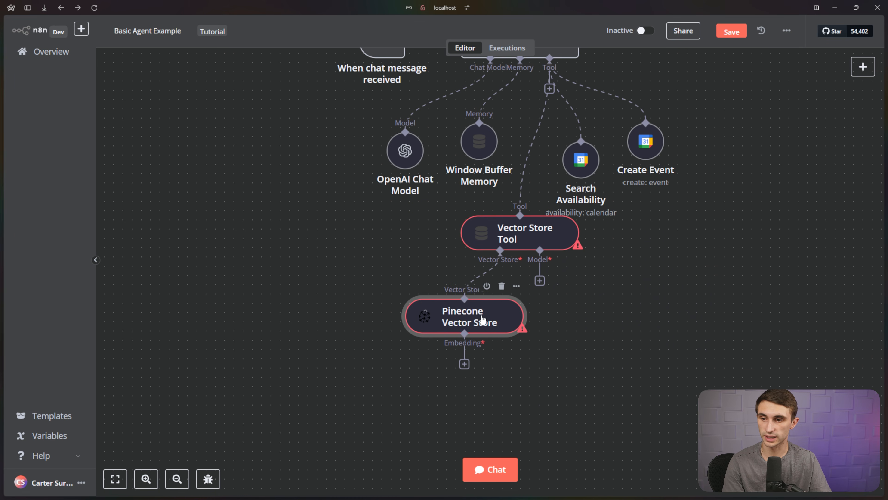
Attach an OpenAI Chat Model with gpt-4o-mini to the Vector Store Tool.
{"action": "left_click", "coordinate": [539, 281]}
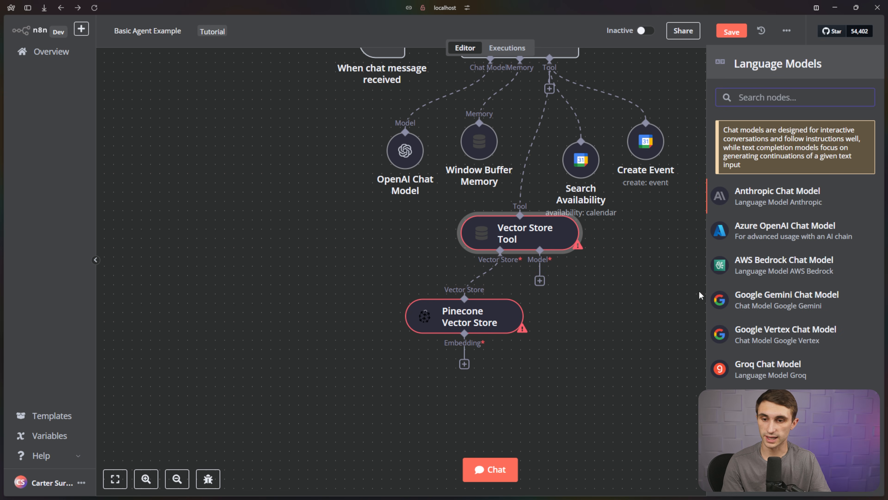
{"action": "left_click", "coordinate": [777, 473]}
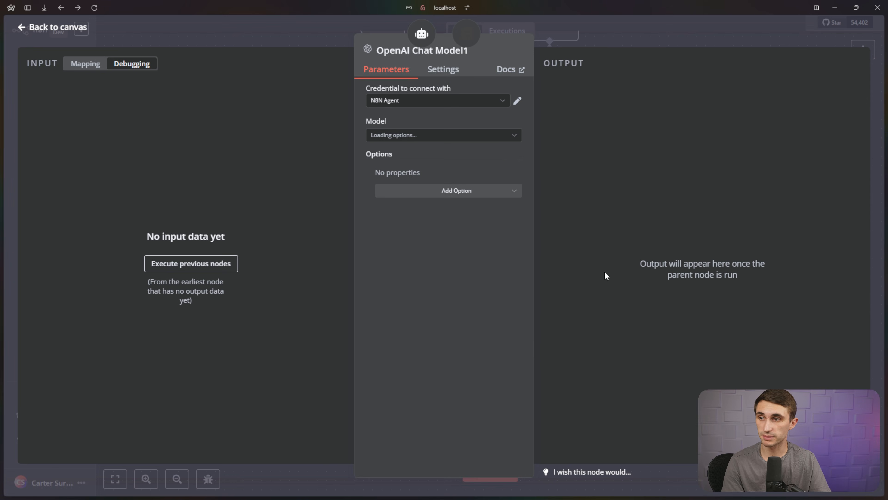
{"action": "left_click", "coordinate": [477, 139]}
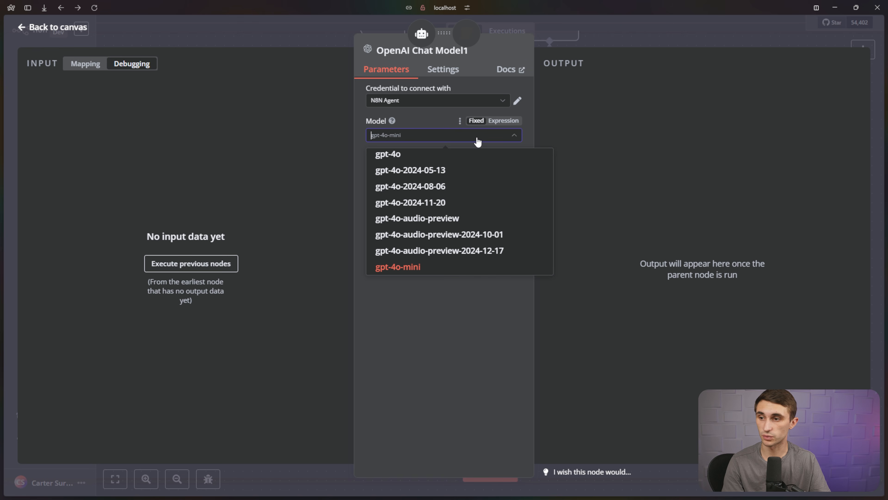
{"action": "left_click", "coordinate": [478, 140]}
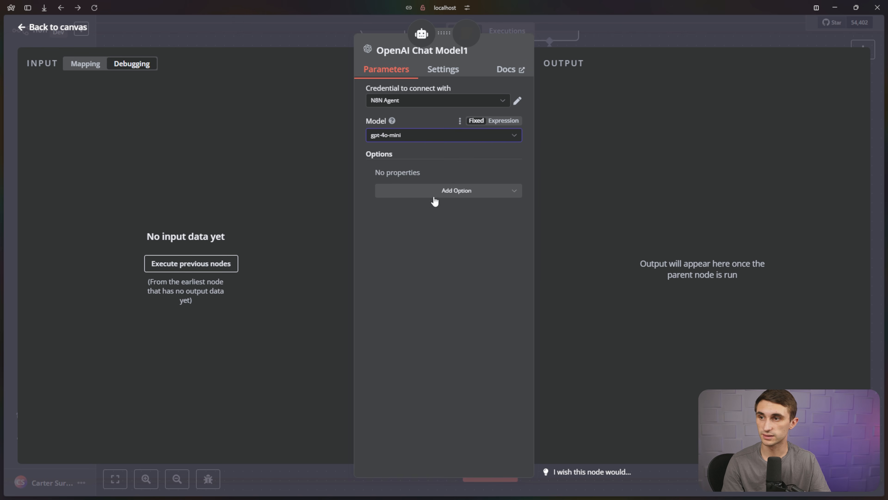
Attach an Embeddings OpenAI sub-node using text-embedding-3-small to Pinecone, then save the workflow.
{"action": "left_click", "coordinate": [58, 27]}
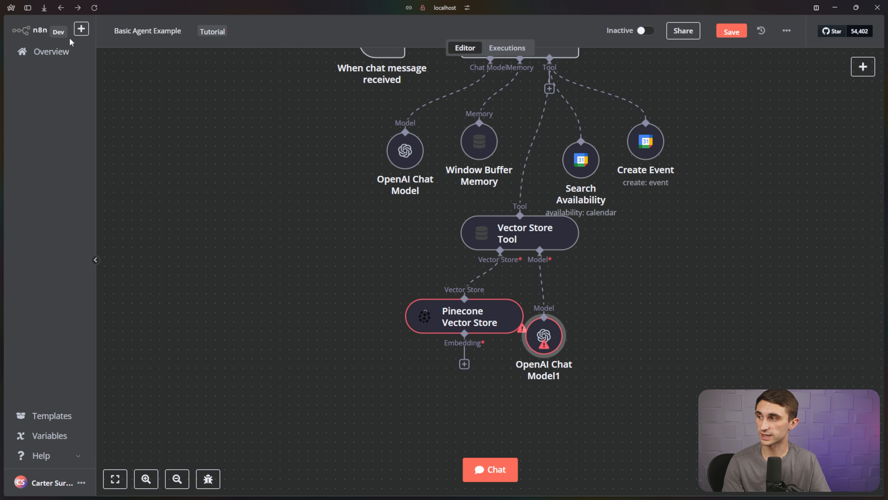
{"action": "left_click_drag", "start_coordinate": [563, 342], "coordinate": [609, 313]}
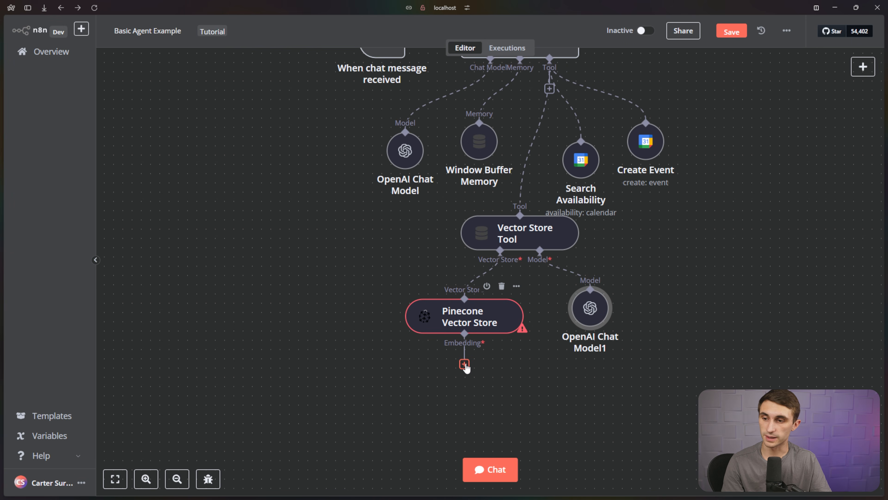
{"action": "left_click", "coordinate": [464, 365]}
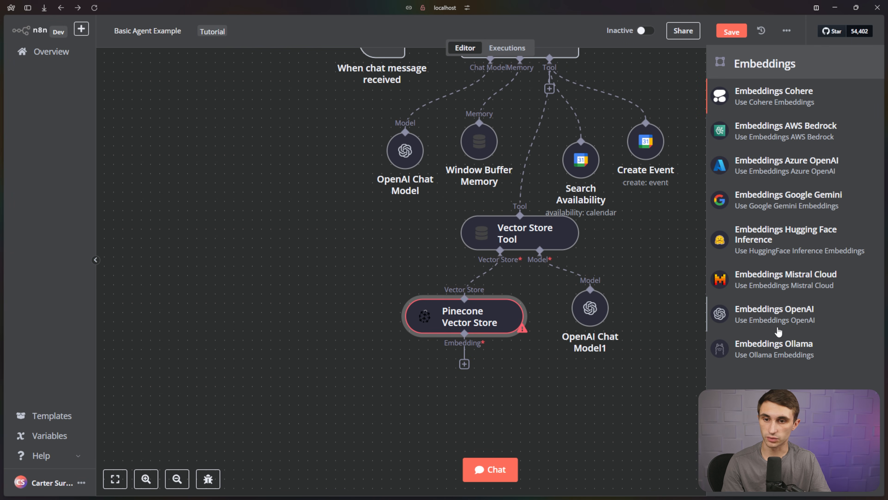
{"action": "left_click", "coordinate": [785, 323]}
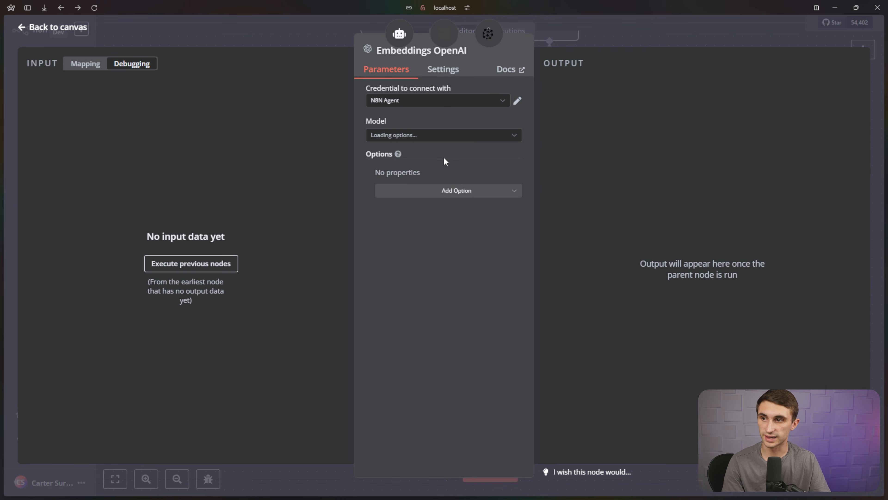
{"action": "left_click", "coordinate": [437, 136]}
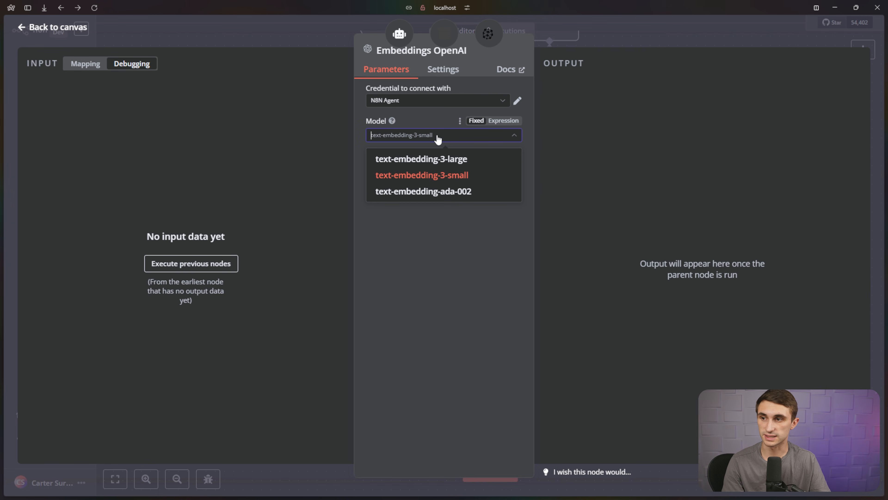
{"action": "left_click", "coordinate": [428, 176]}
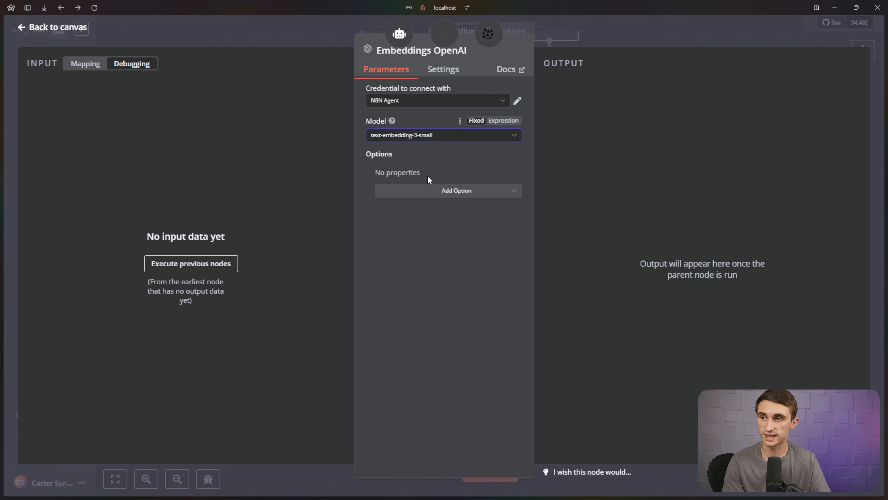
{"action": "left_click", "coordinate": [282, 104]}
{"action": "left_click", "coordinate": [63, 30]}
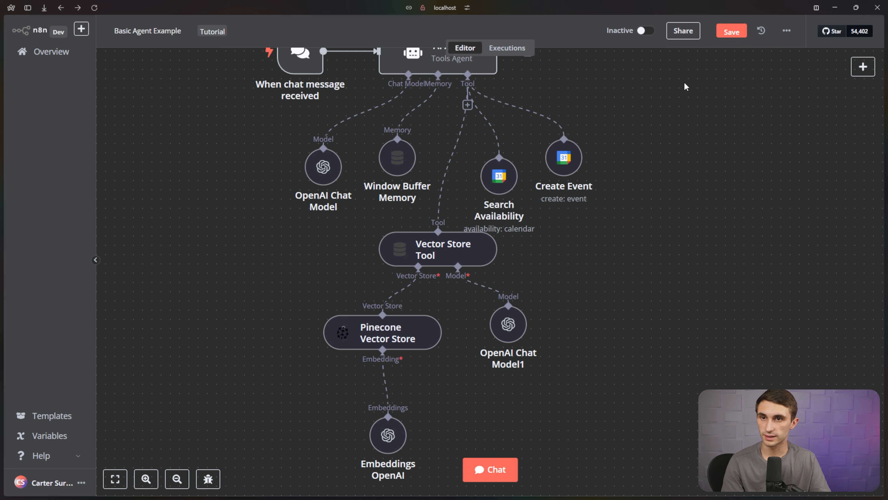
{"action": "left_click", "coordinate": [737, 33]}
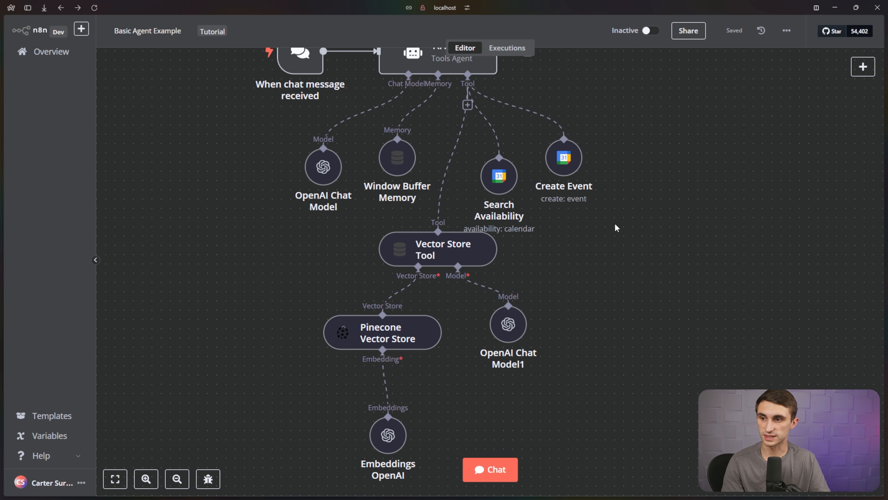
{"action": "left_click_drag", "start_coordinate": [617, 227], "coordinate": [642, 335]}
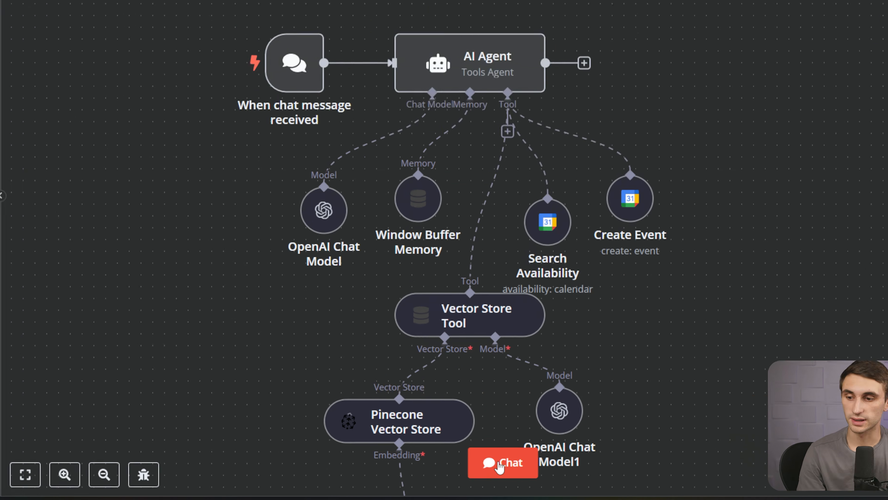
Ask the chat agent 'What is the 3rd step of EADA? Use the retrieval of files tool to find this.'.
{"action": "left_click", "coordinate": [485, 471]}
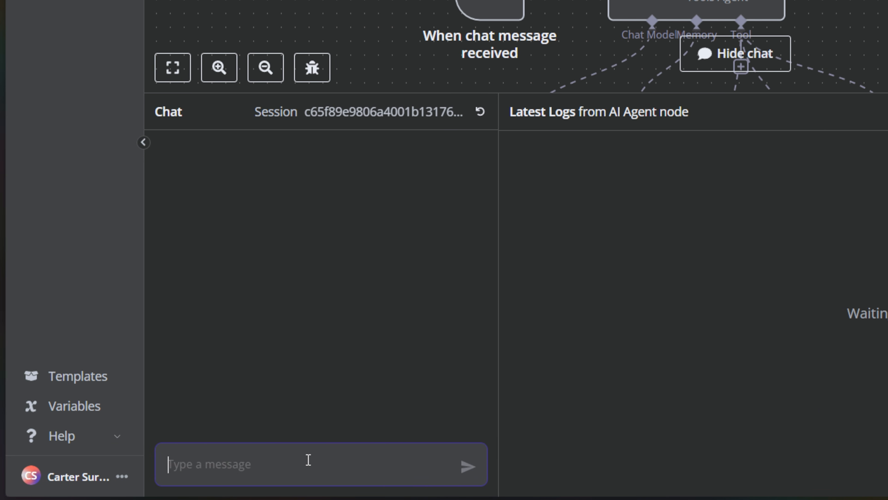
{"action": "type", "text": "What tis t"}
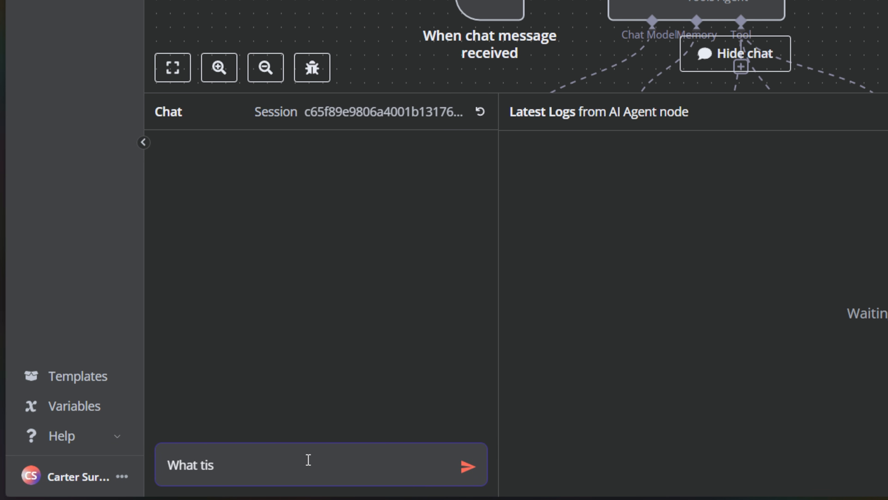
{"action": "key", "text": "BackSpace"}
{"action": "key", "text": "BackSpace"}
{"action": "key", "text": "BackSpace"}
{"action": "type", "text": "is the 3rd step of E"}
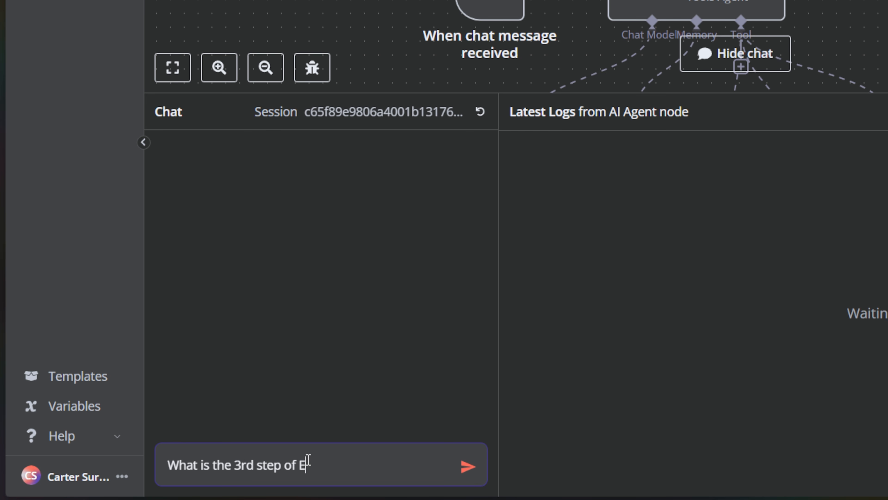
{"action": "type", "text": "ADA?"}
{"action": "key", "text": "shift+Return"}
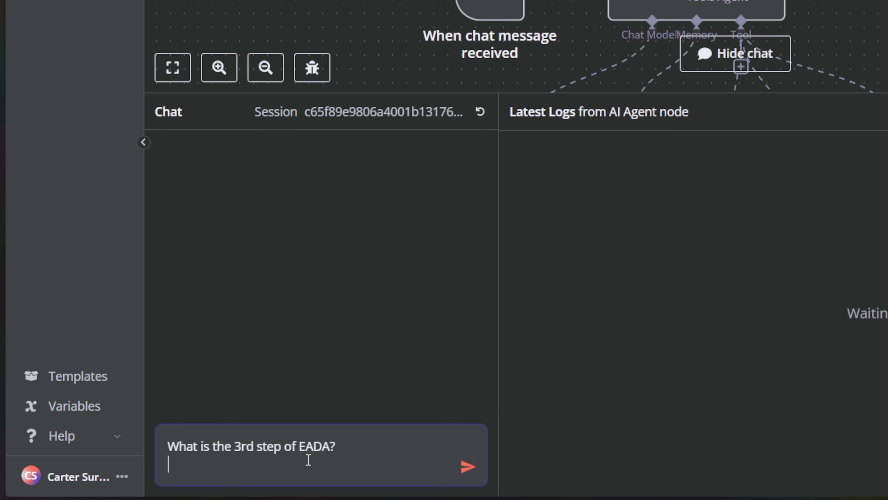
{"action": "key", "text": "shift+Return"}
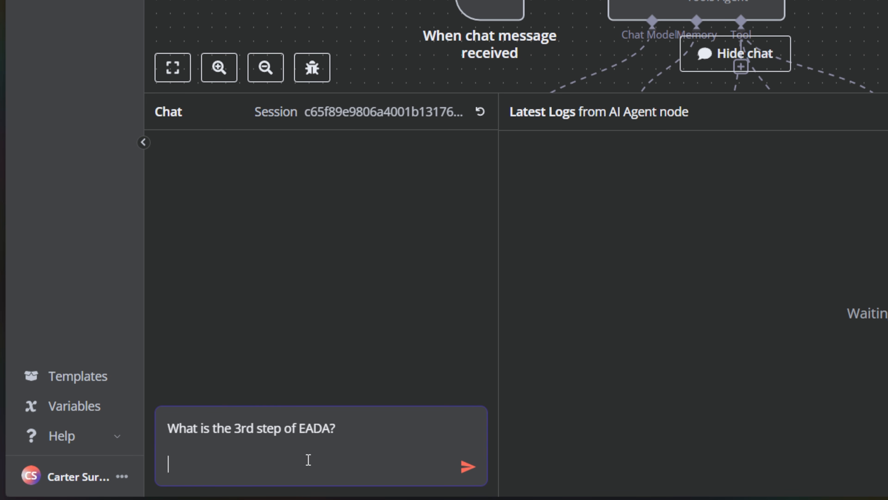
{"action": "type", "text": "Use the retrieval of files to"}
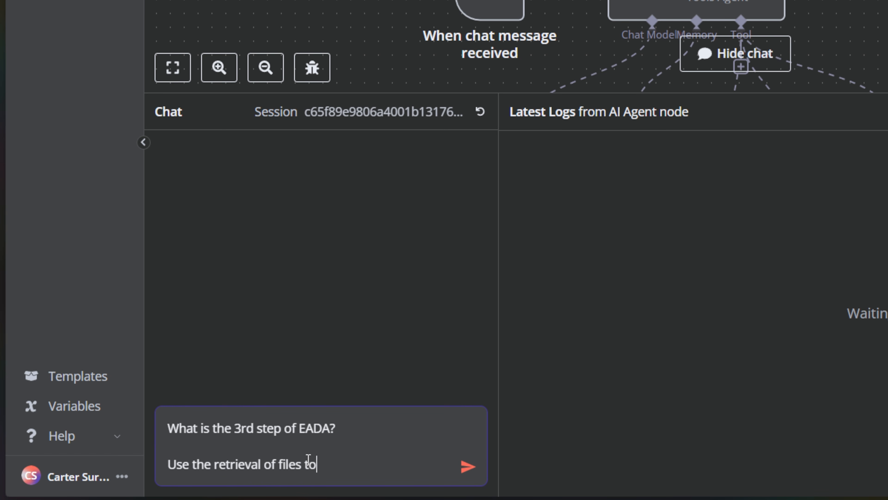
{"action": "type", "text": "ind thi"}
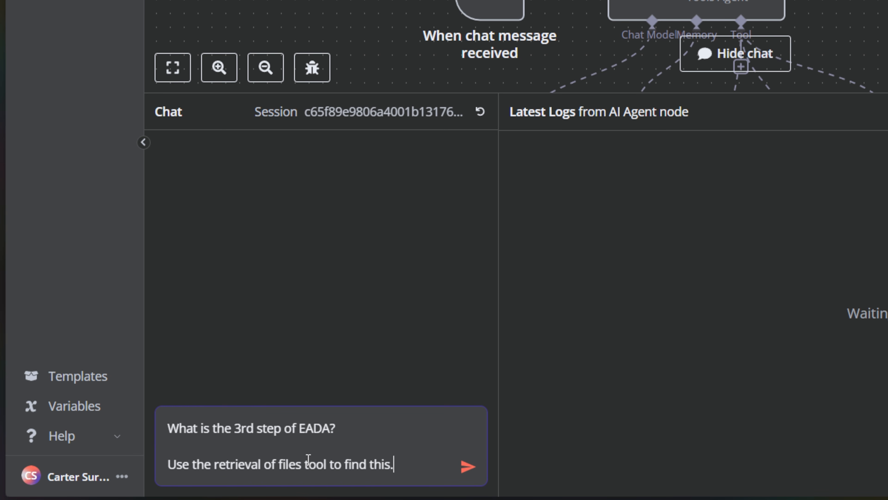
{"action": "type", "text": "s."}
{"action": "key", "text": "Return"}
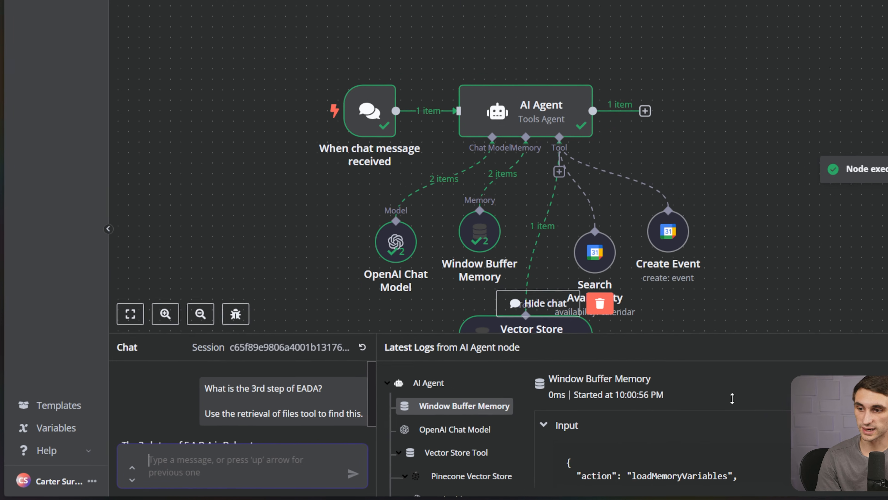
Review the agent's reply identifying the third step as Delegate.
{"action": "scroll", "coordinate": [486, 231], "scroll_direction": "down", "scroll_amount": 4}
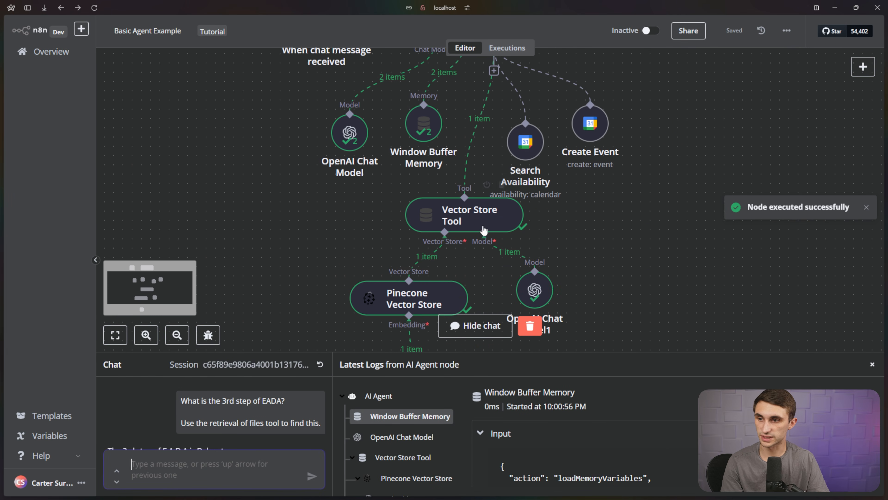
{"action": "scroll", "coordinate": [483, 223], "scroll_direction": "down", "scroll_amount": 2}
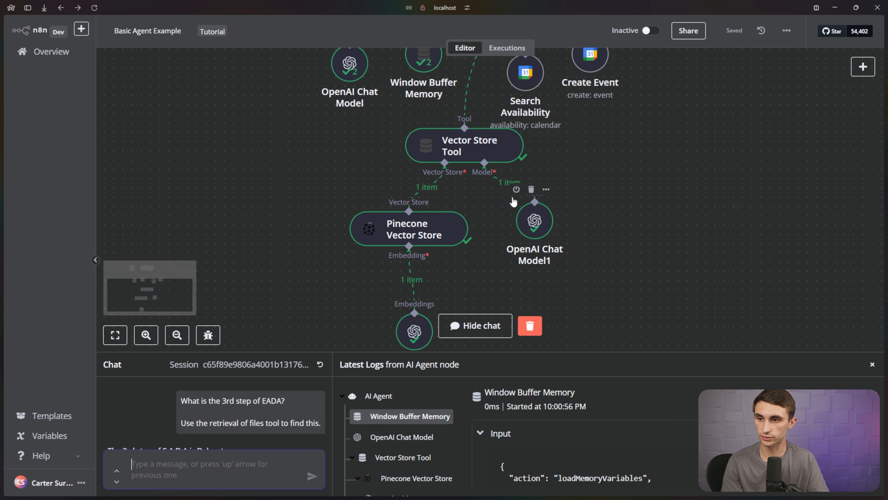
{"action": "scroll", "coordinate": [510, 258], "scroll_direction": "up", "scroll_amount": 3}
{"action": "scroll", "coordinate": [511, 259], "scroll_direction": "up", "scroll_amount": 3}
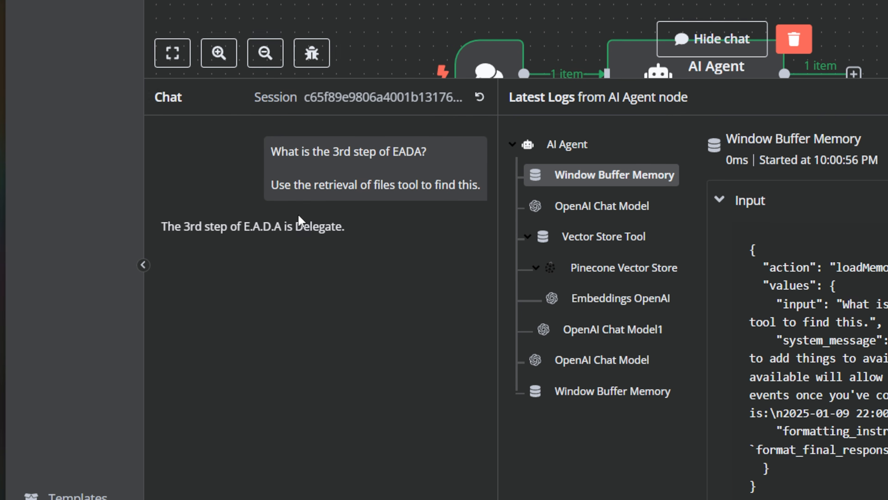
{"action": "left_click_drag", "start_coordinate": [165, 228], "coordinate": [341, 227]}
{"action": "left_click", "coordinate": [366, 245]}
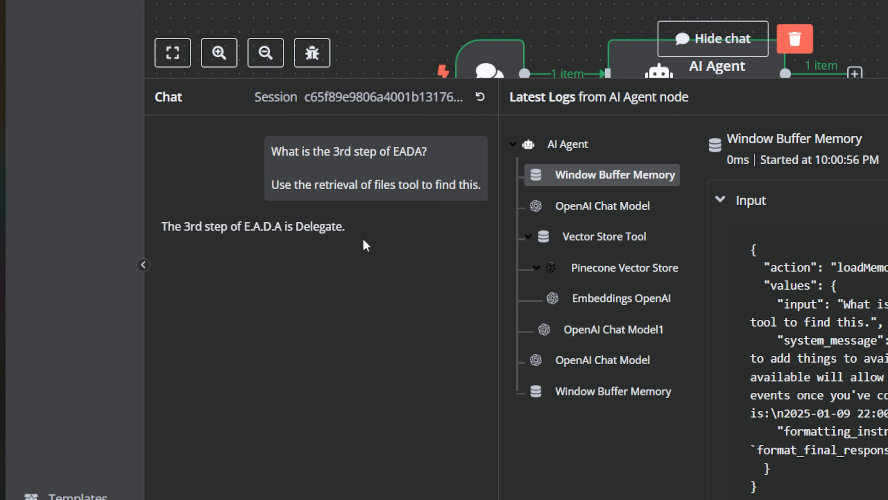
Ask 'How do I properly delegate? Give me some examples' and review the first guidelines.
{"action": "type", "text": "How do I properly de"}
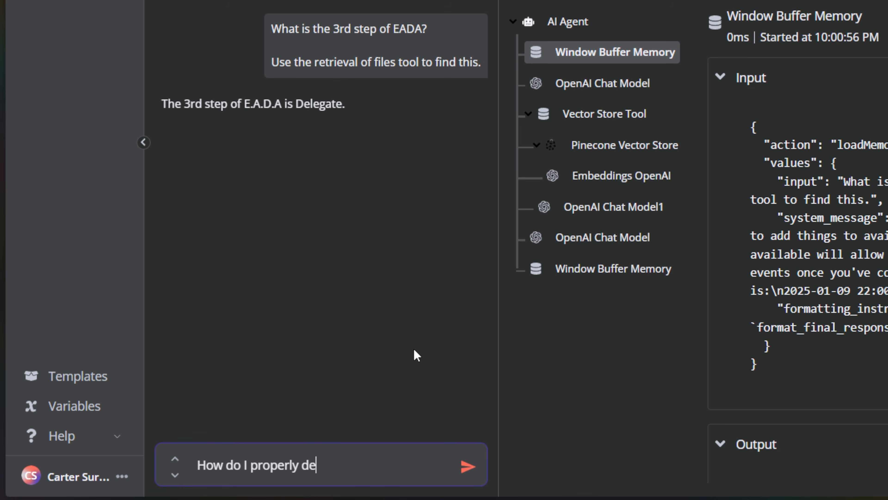
{"action": "type", "text": "legate? Give me some ex"}
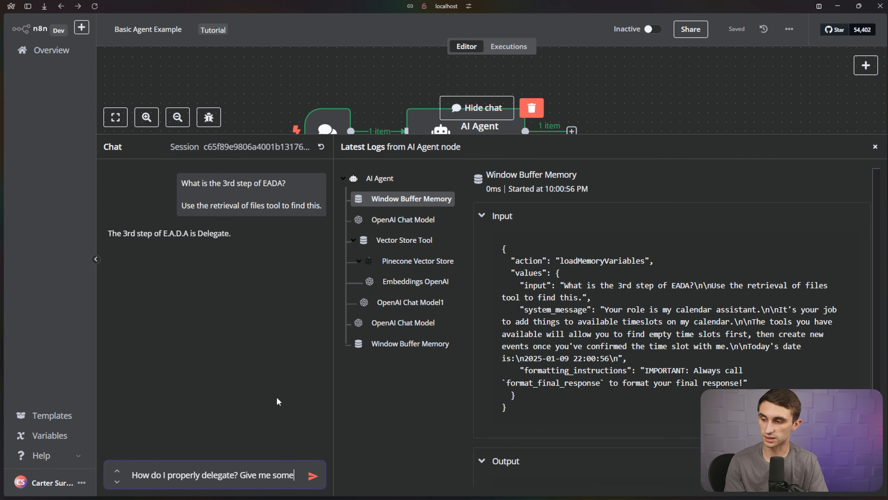
{"action": "type", "text": "amples"}
{"action": "key", "text": "Return"}
{"action": "left_click_drag", "start_coordinate": [111, 238], "coordinate": [236, 294]}
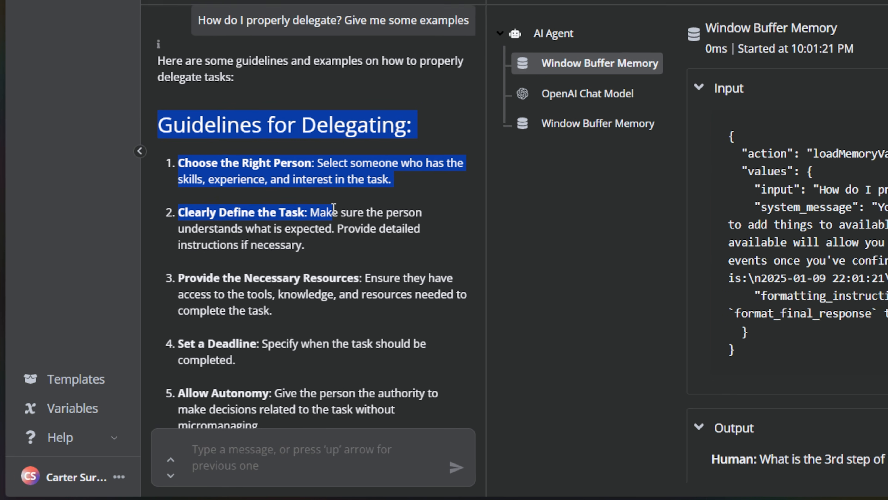
{"action": "left_click_drag", "start_coordinate": [344, 199], "coordinate": [364, 182]}
{"action": "scroll", "coordinate": [331, 175], "scroll_direction": "down", "scroll_amount": 2}
{"action": "left_click_drag", "start_coordinate": [244, 142], "coordinate": [316, 143]}
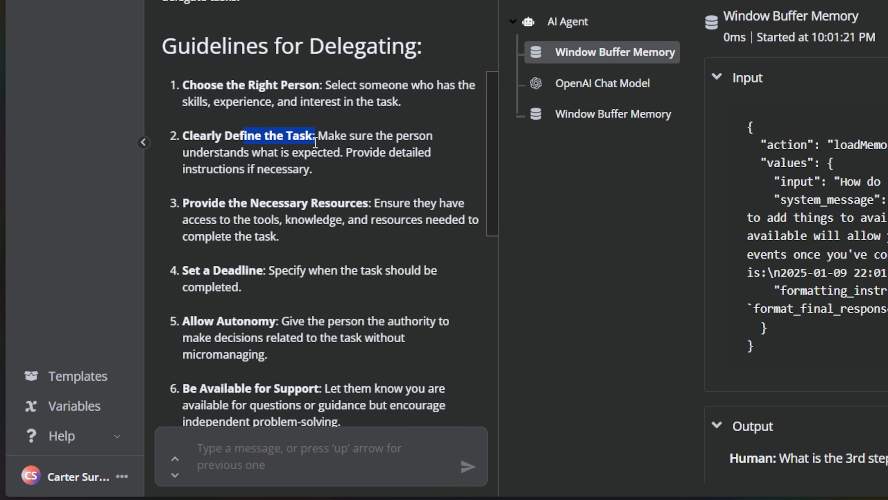
{"action": "scroll", "coordinate": [328, 177], "scroll_direction": "down", "scroll_amount": 4}
Review the remaining guidelines, from Provide the Necessary Resources to Provide Feedback, and the delegating examples.
{"action": "left_click_drag", "start_coordinate": [229, 64], "coordinate": [372, 65]}
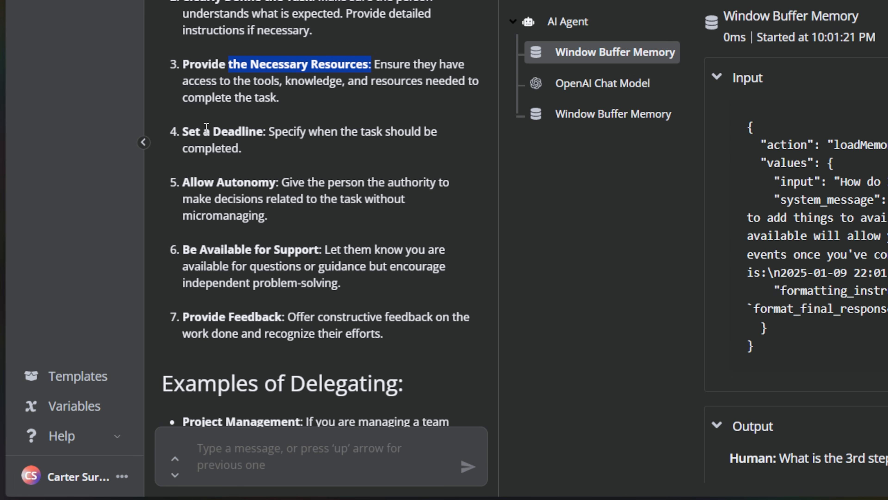
{"action": "left_click_drag", "start_coordinate": [196, 132], "coordinate": [249, 133]}
{"action": "left_click_drag", "start_coordinate": [211, 181], "coordinate": [275, 181]}
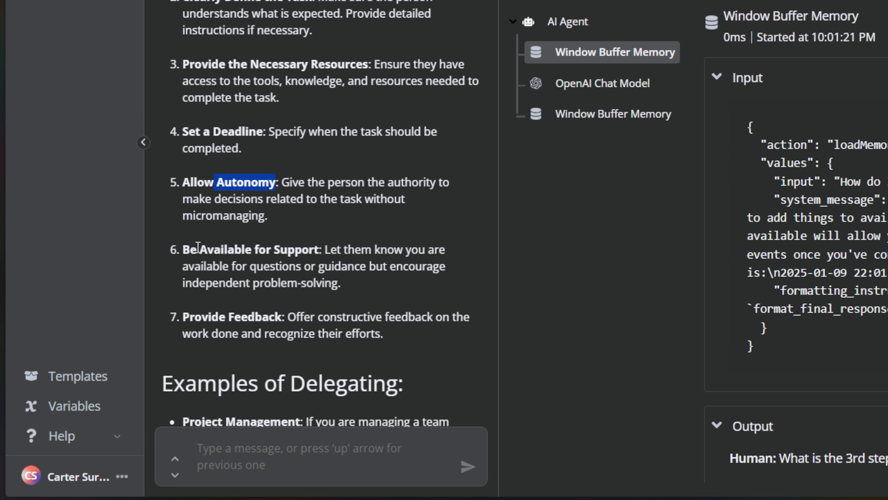
{"action": "left_click_drag", "start_coordinate": [198, 247], "coordinate": [312, 247]}
{"action": "left_click_drag", "start_coordinate": [183, 316], "coordinate": [289, 317]}
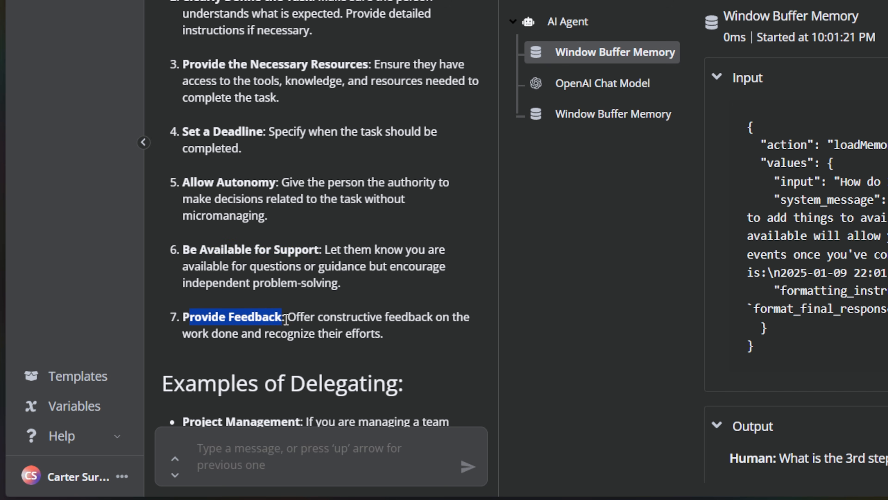
{"action": "left_click", "coordinate": [355, 314]}
{"action": "scroll", "coordinate": [356, 305], "scroll_direction": "down", "scroll_amount": 10}
{"action": "left_click_drag", "start_coordinate": [182, 60], "coordinate": [474, 317]}
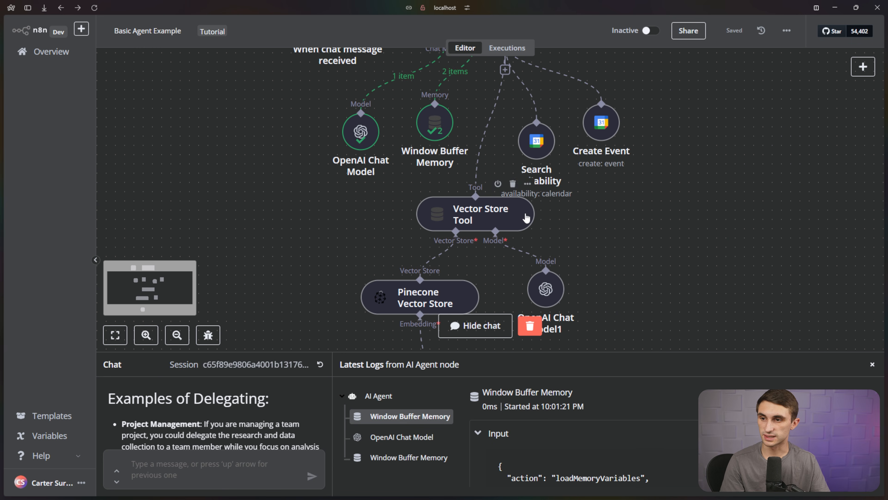
{"action": "left_click_drag", "start_coordinate": [581, 348], "coordinate": [593, 131]}
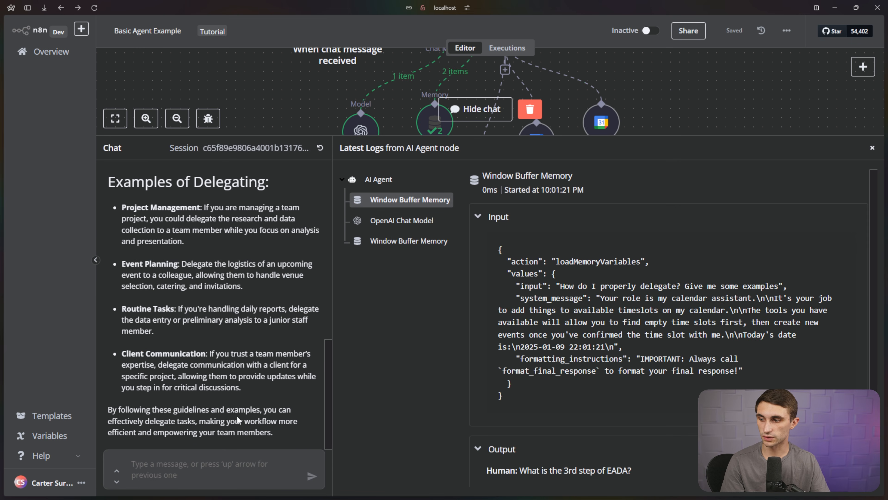
Send 'okay use the retrieval tool again and make sure you give me my examples' to the agent.
{"action": "left_click", "coordinate": [216, 469]}
{"action": "type", "text": "okay use t"}
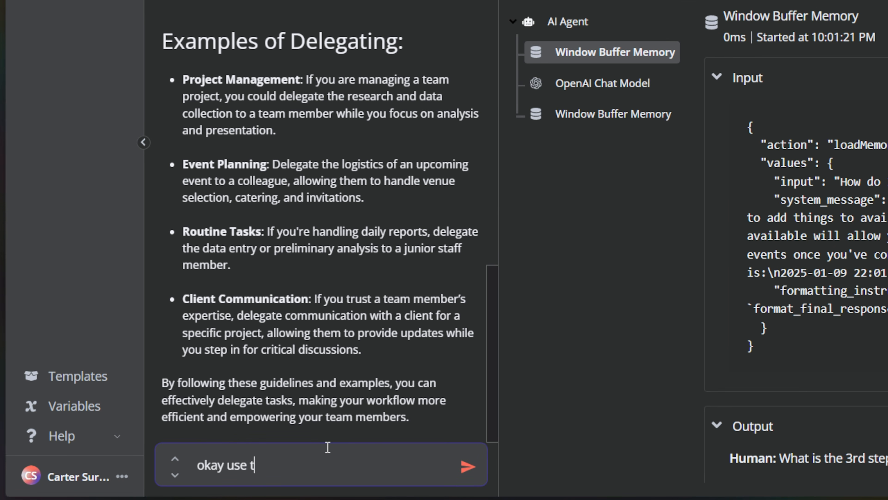
{"action": "type", "text": "he retrieval tool again and"}
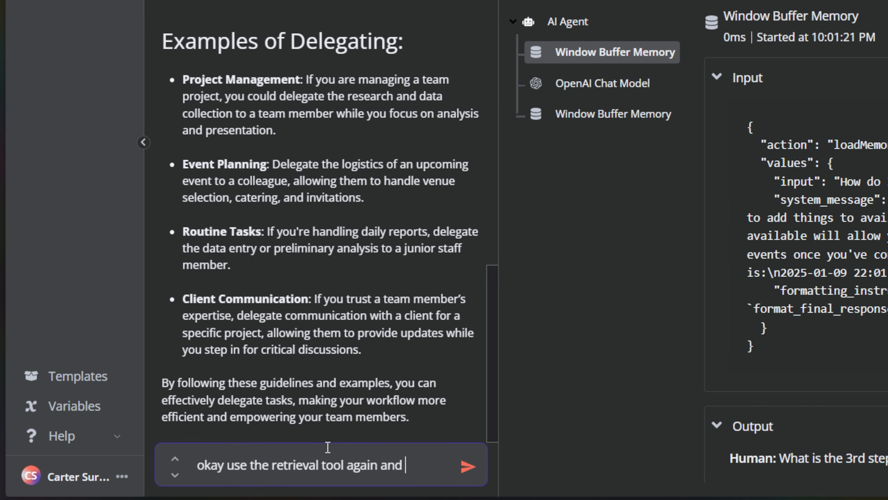
{"action": "type", "text": "s"}
{"action": "key", "text": "BackSpace"}
{"action": "key", "text": "BackSpace"}
{"action": "key", "text": "BackSpace"}
{"action": "key", "text": "BackSpace"}
{"action": "type", "text": "ke sure you "}
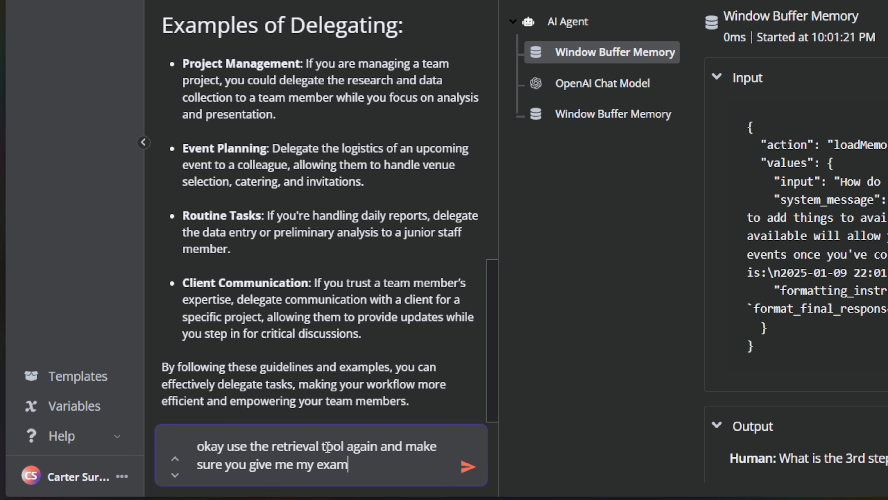
{"action": "type", "text": "give me my exam"}
{"action": "key", "text": "Return"}
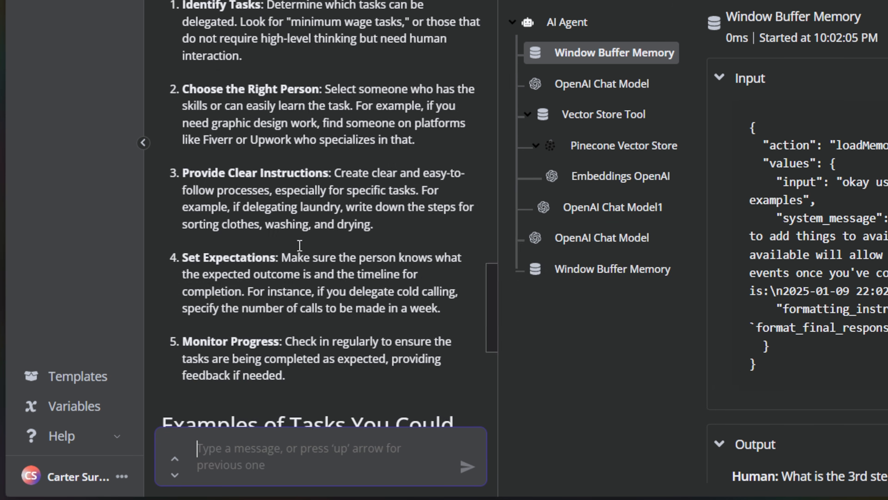
Review the five returned delegation examples, including Laundry, Cooking and Graphic Design.
{"action": "scroll", "coordinate": [301, 249], "scroll_direction": "down", "scroll_amount": 2}
{"action": "scroll", "coordinate": [178, 279], "scroll_direction": "down", "scroll_amount": 1}
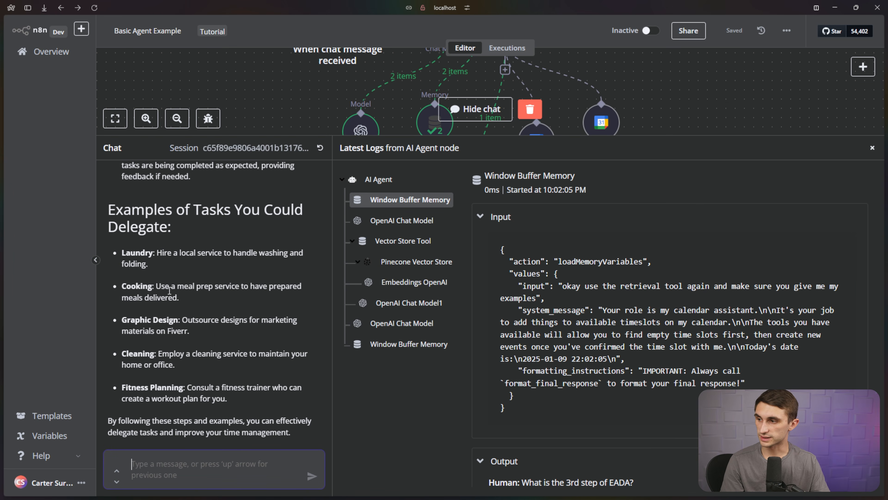
{"action": "left_click_drag", "start_coordinate": [124, 254], "coordinate": [248, 263]}
{"action": "left_click", "coordinate": [217, 269]}
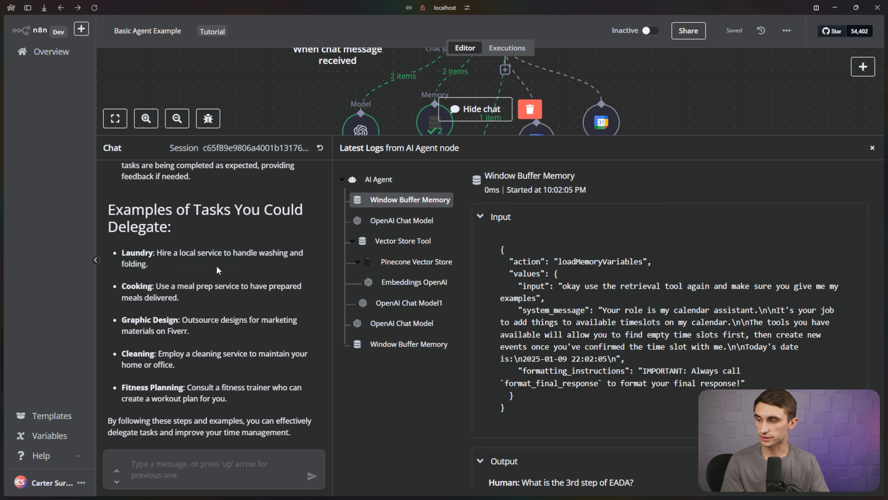
{"action": "left_click_drag", "start_coordinate": [127, 287], "coordinate": [238, 296]}
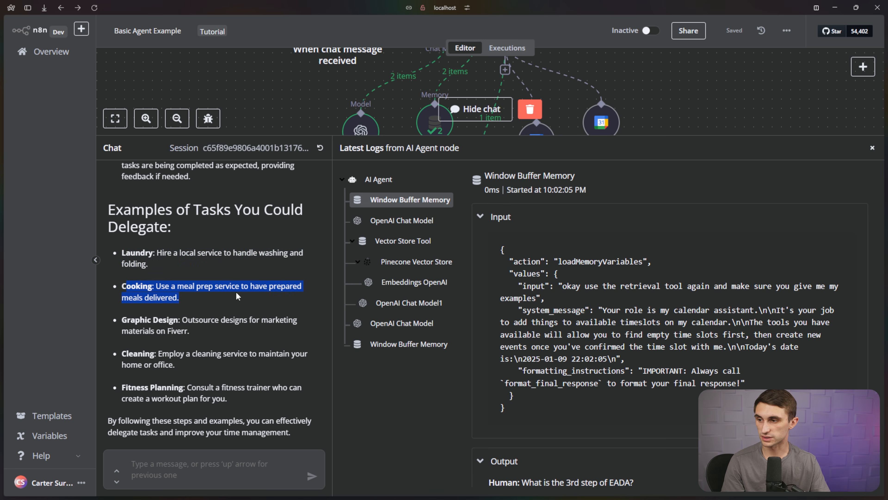
{"action": "left_click", "coordinate": [165, 317]}
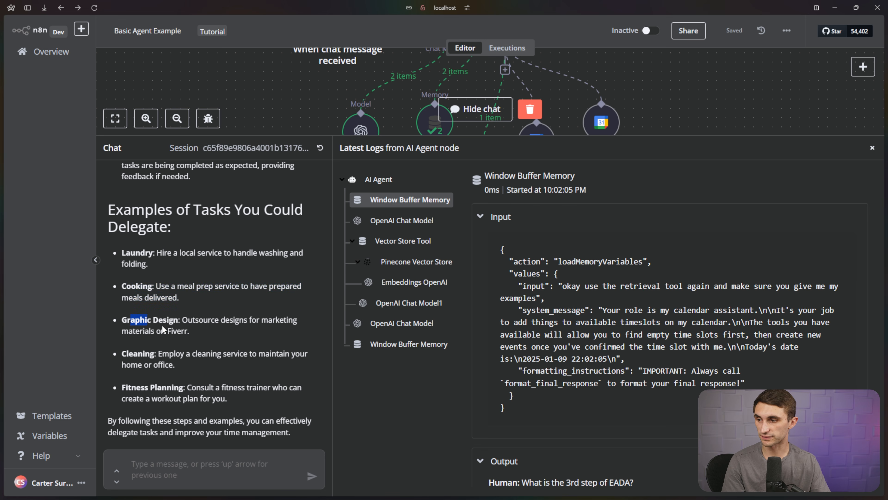
{"action": "left_click_drag", "start_coordinate": [162, 329], "coordinate": [174, 341]}
{"action": "left_click_drag", "start_coordinate": [235, 400], "coordinate": [124, 251]}
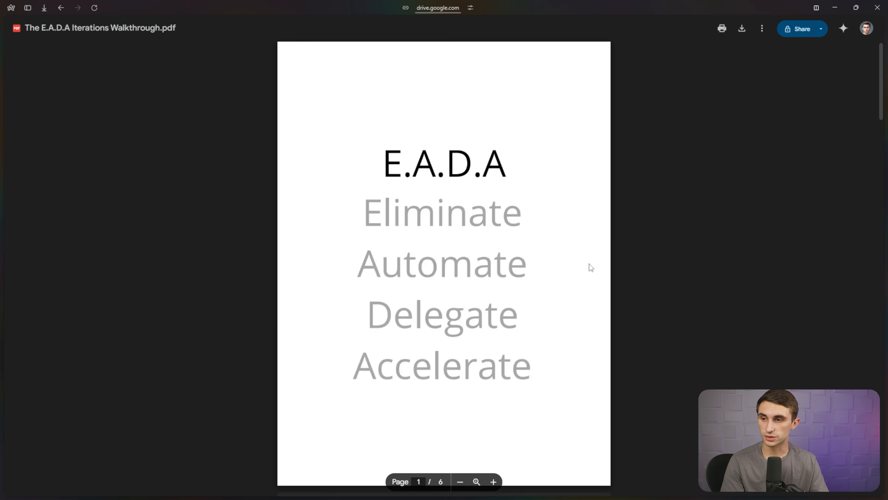
{"action": "scroll", "coordinate": [589, 264], "scroll_direction": "down", "scroll_amount": 10}
{"action": "scroll", "coordinate": [589, 264], "scroll_direction": "down", "scroll_amount": 20}
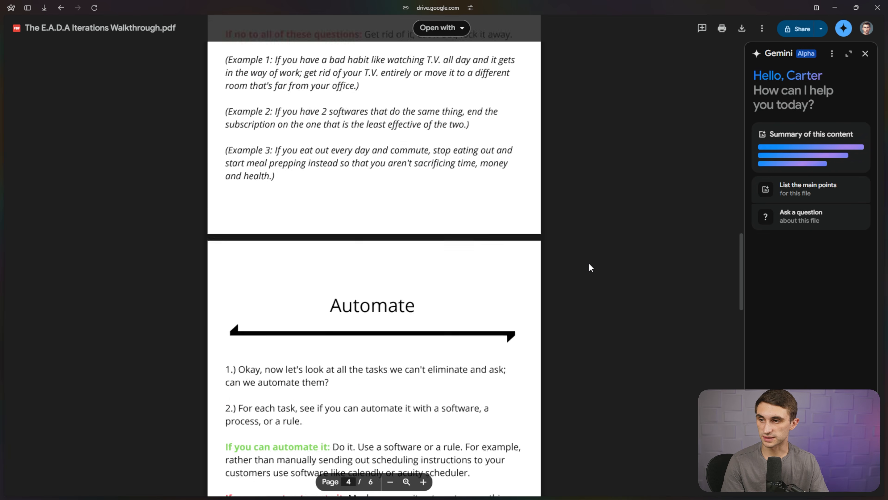
{"action": "scroll", "coordinate": [589, 266], "scroll_direction": "down", "scroll_amount": 5}
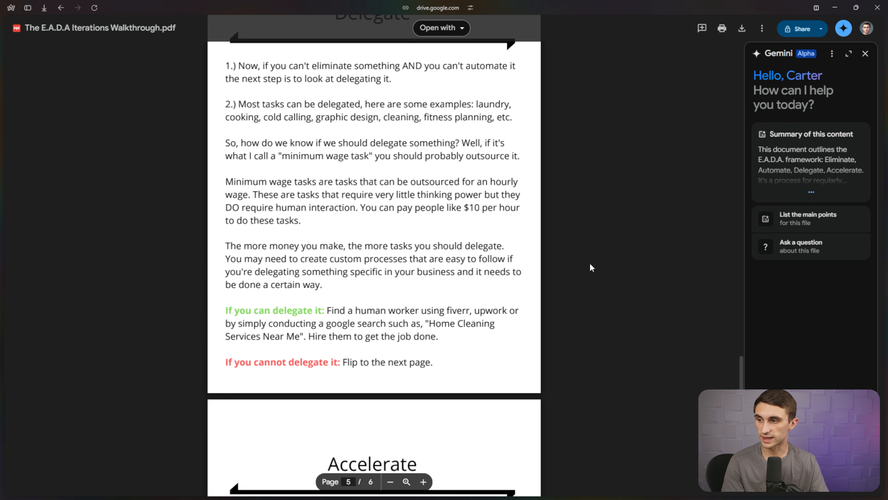
{"action": "scroll", "coordinate": [589, 265], "scroll_direction": "up", "scroll_amount": 1}
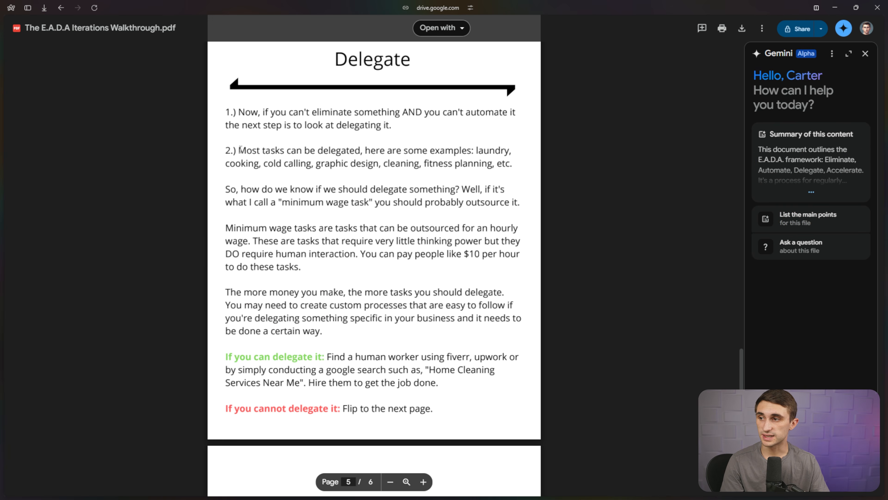
{"action": "left_click_drag", "start_coordinate": [240, 150], "coordinate": [498, 163]}
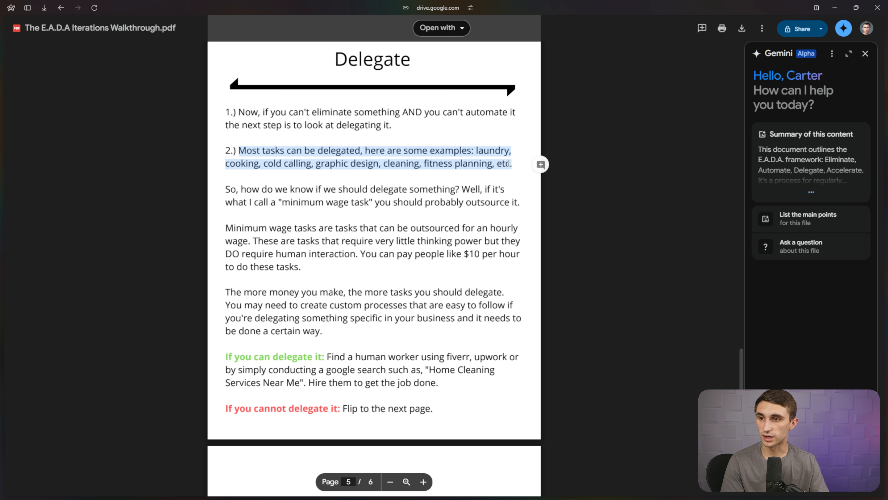
{"action": "left_click", "coordinate": [257, 150]}
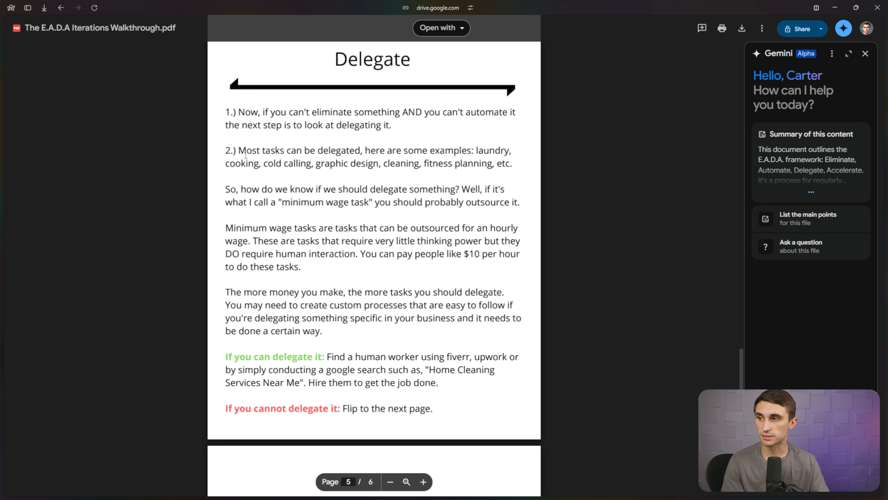
{"action": "left_click_drag", "start_coordinate": [257, 150], "coordinate": [512, 151]}
{"action": "left_click", "coordinate": [496, 151]}
{"action": "double_click", "coordinate": [246, 163]}
{"action": "left_click", "coordinate": [271, 166]}
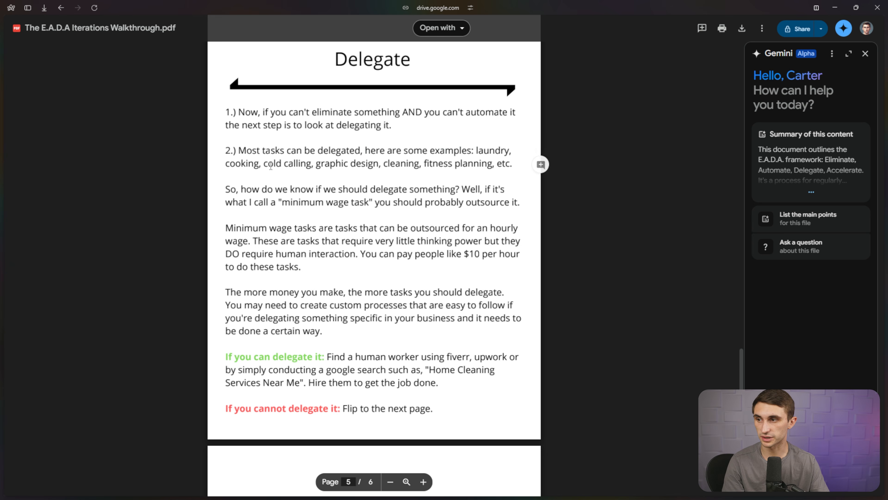
{"action": "double_click", "coordinate": [334, 164]}
{"action": "left_click", "coordinate": [402, 164]}
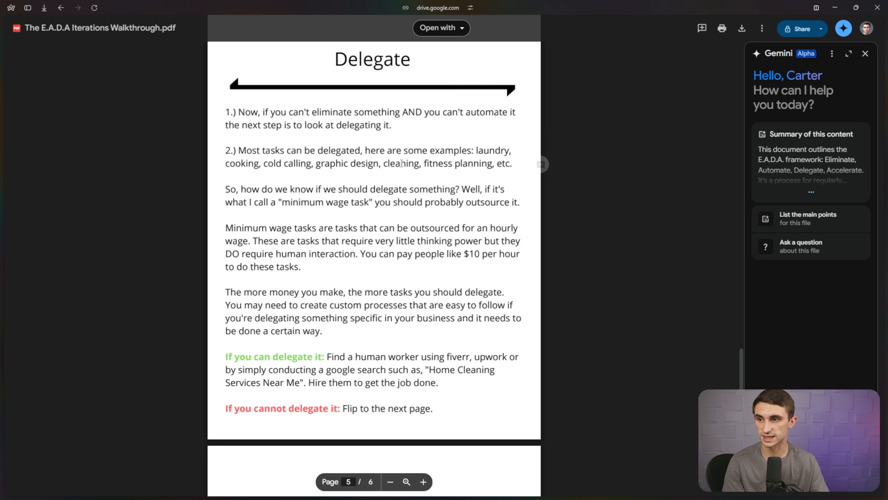
{"action": "double_click", "coordinate": [444, 165]}
{"action": "left_click", "coordinate": [502, 163]}
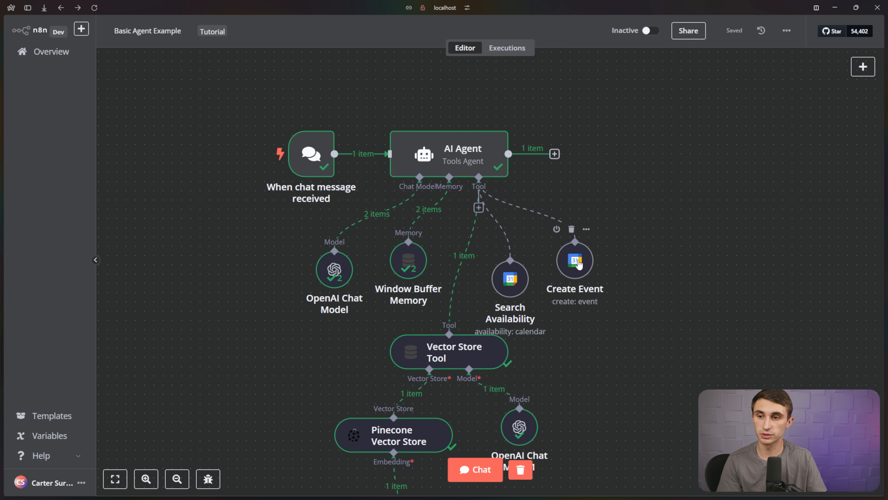
Line up the Search Availability and Create Event nodes side by side.
{"action": "left_click_drag", "start_coordinate": [579, 265], "coordinate": [597, 275]}
{"action": "left_click_drag", "start_coordinate": [512, 279], "coordinate": [531, 270]}
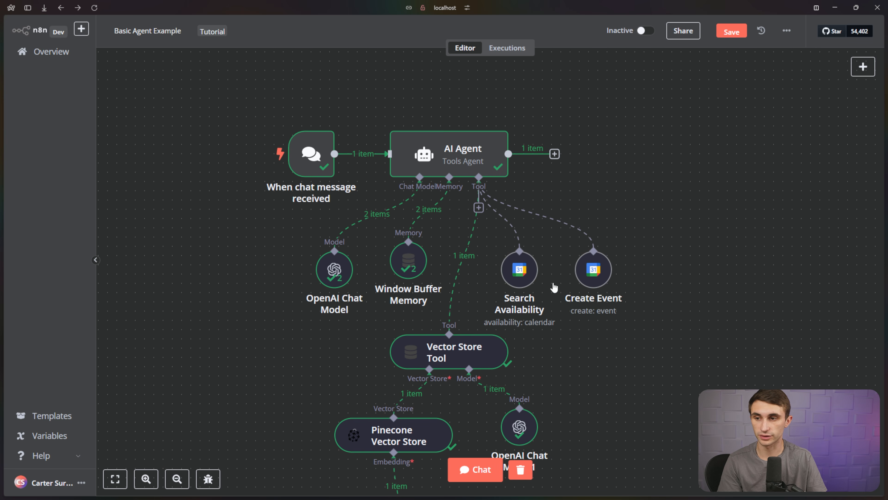
{"action": "scroll", "coordinate": [573, 174], "scroll_direction": "down", "scroll_amount": 3}
{"action": "scroll", "coordinate": [595, 277], "scroll_direction": "down", "scroll_amount": 1}
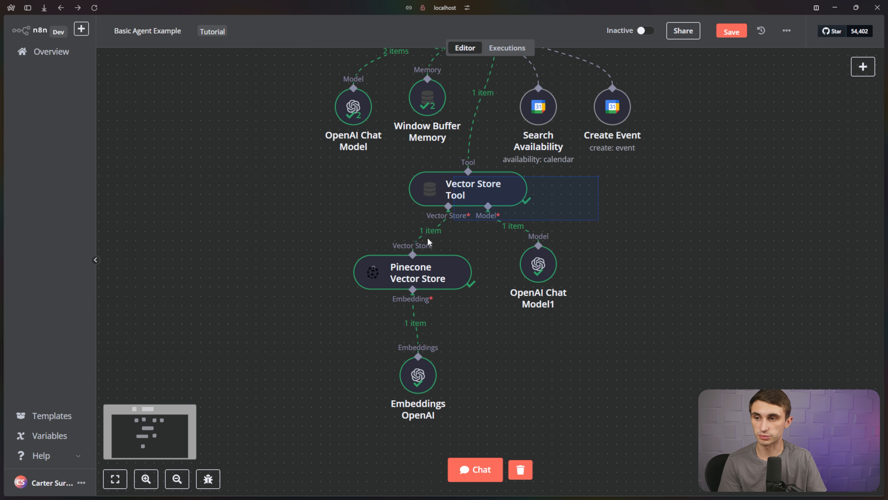
{"action": "left_click_drag", "start_coordinate": [427, 238], "coordinate": [305, 424]}
{"action": "left_click", "coordinate": [632, 244]}
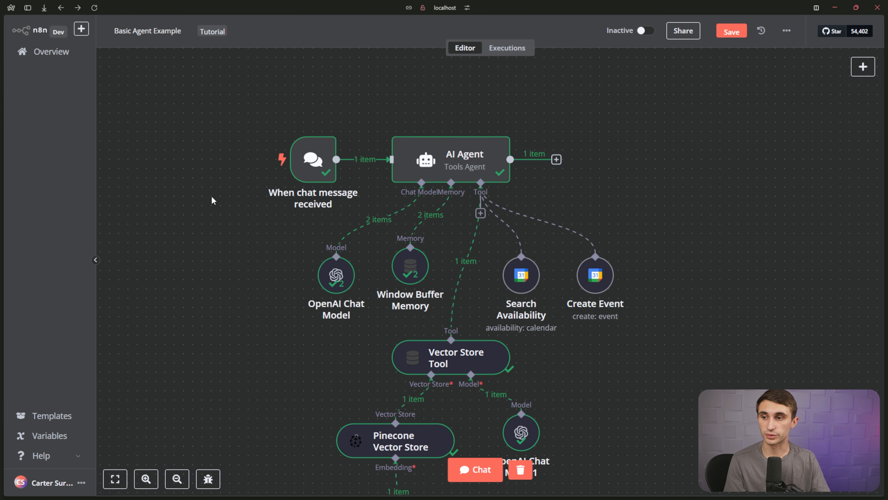
Leave for the Overview and save the Basic Agent Example workflow changes.
{"action": "mouse_move", "coordinate": [211, 198]}
{"action": "left_mouse_down"}
{"action": "mouse_move", "coordinate": [221, 107]}
{"action": "mouse_move", "coordinate": [226, 201]}
{"action": "left_mouse_up"}
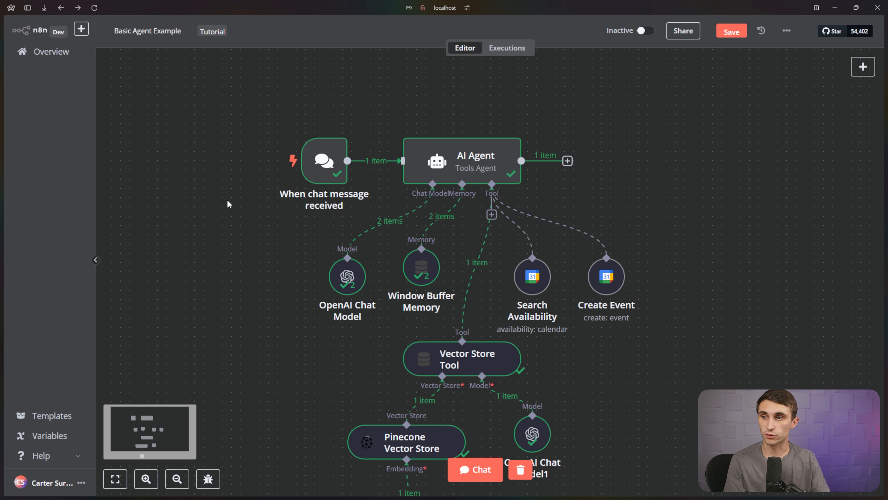
{"action": "left_click", "coordinate": [72, 54]}
{"action": "left_click", "coordinate": [521, 285]}
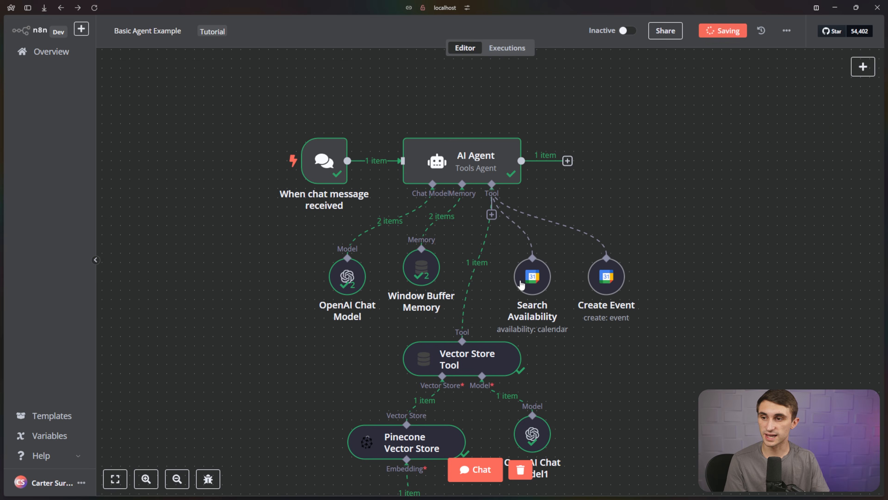
Create a new workflow named 'Image Generator' with a 'When called by another workflow' trigger.
{"action": "left_click", "coordinate": [716, 39]}
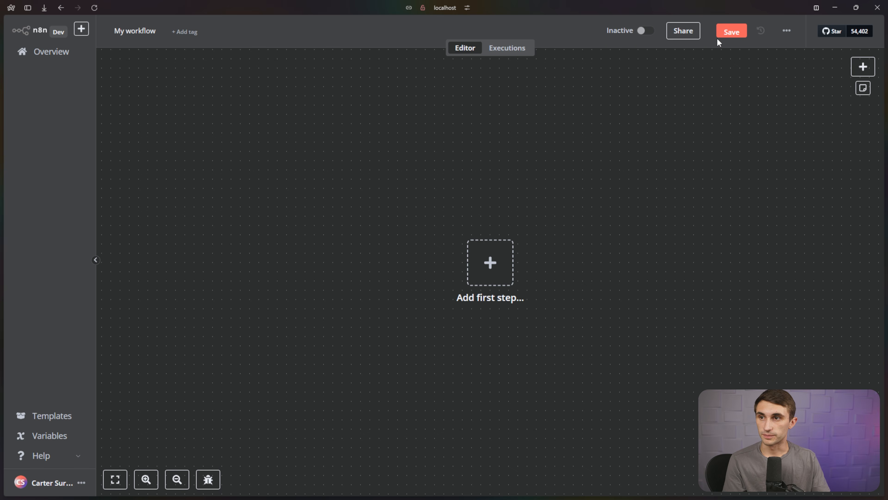
{"action": "double_click", "coordinate": [144, 31]}
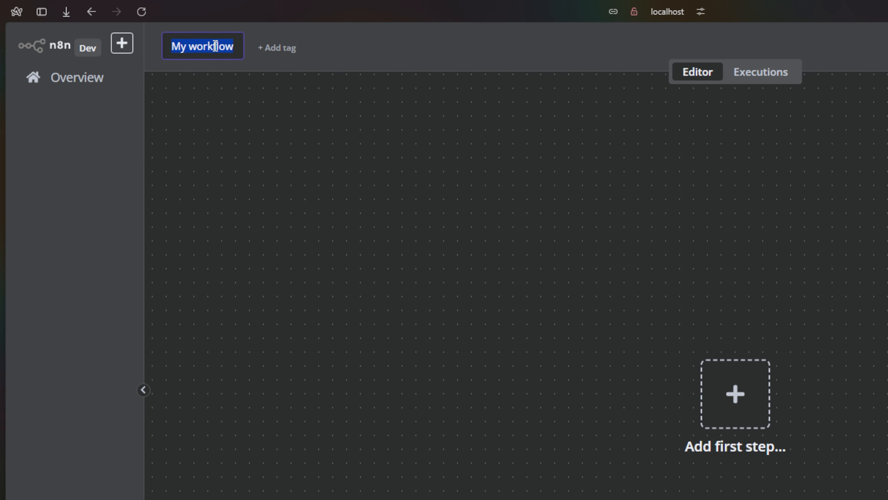
{"action": "type", "text": "Image Generator"}
{"action": "key", "text": "Return"}
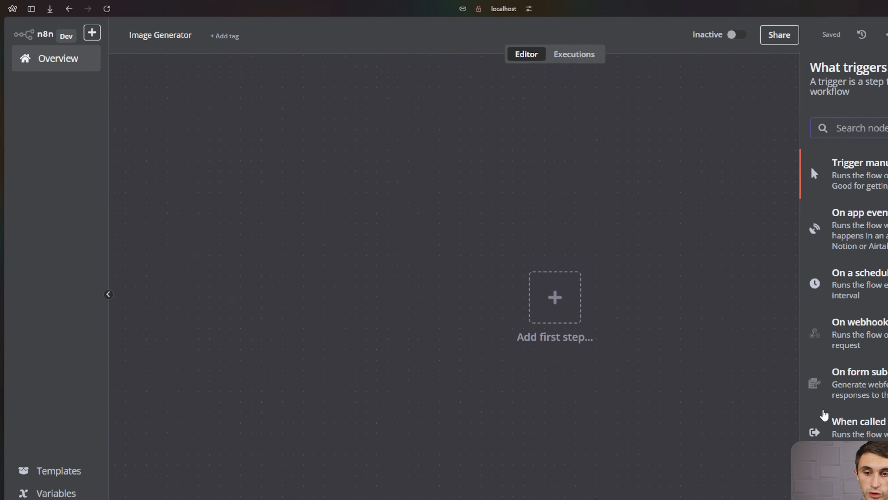
{"action": "left_click", "coordinate": [874, 430]}
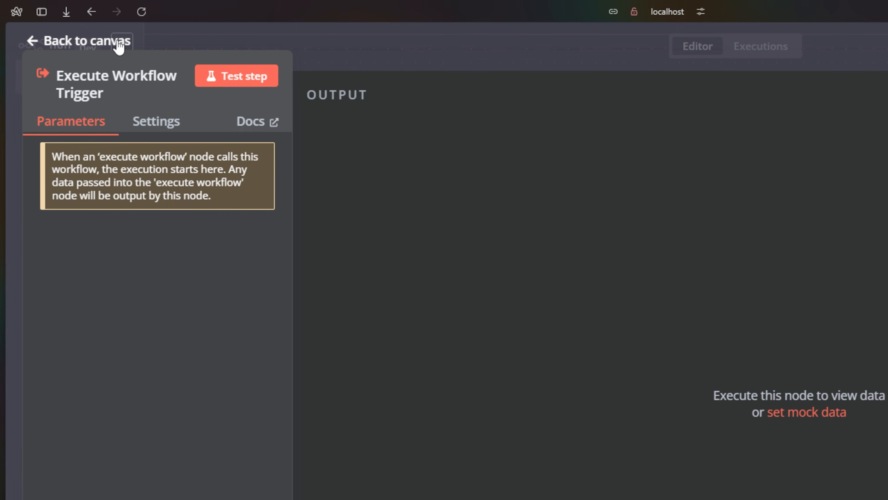
{"action": "left_click", "coordinate": [118, 42]}
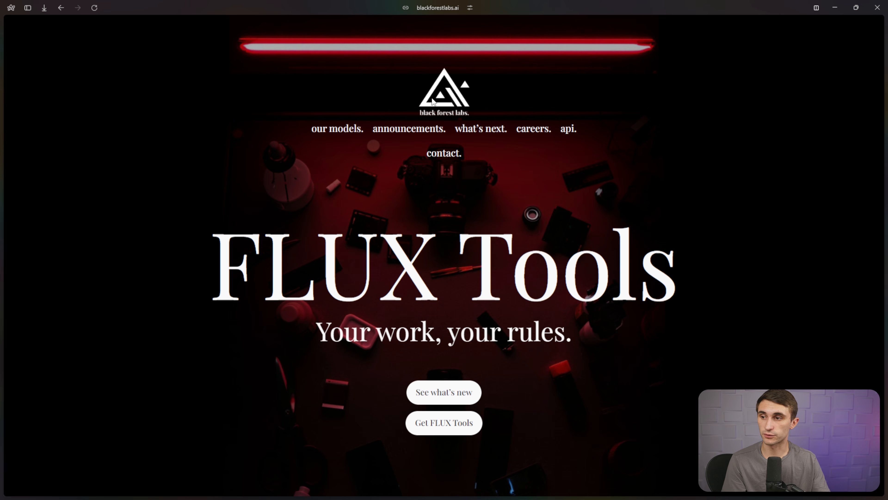
Follow the Black Forest Labs API docs to the api.bfl.ml site.
{"action": "left_click_drag", "start_coordinate": [168, 321], "coordinate": [580, 213]}
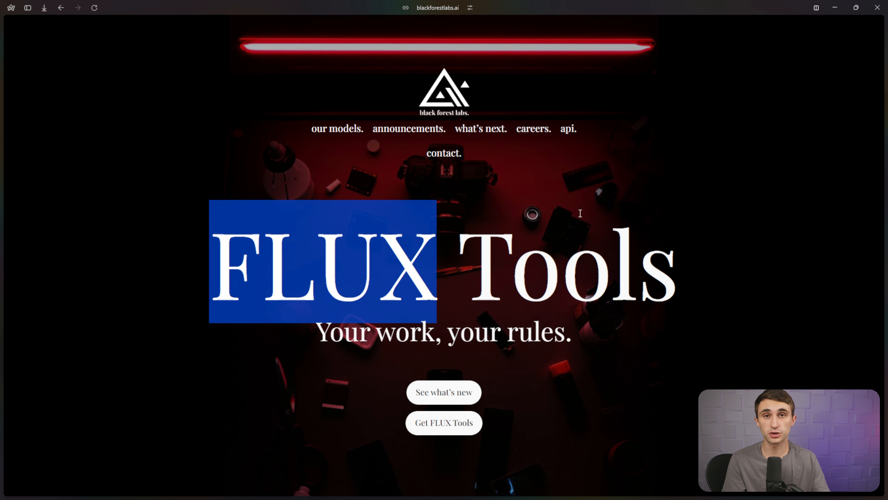
{"action": "left_click", "coordinate": [580, 213]}
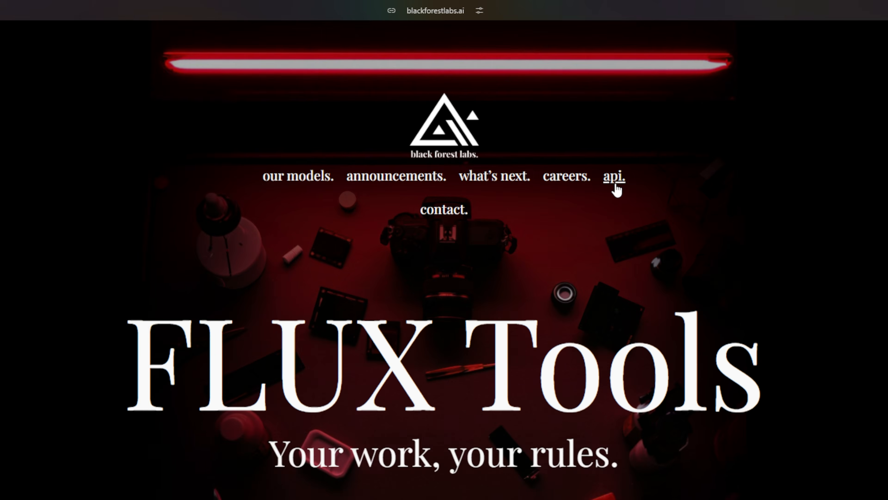
{"action": "left_click", "coordinate": [629, 198]}
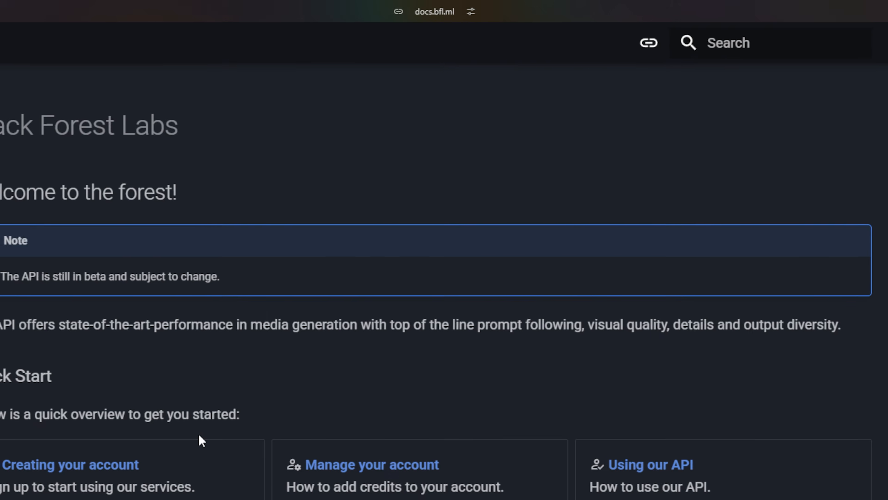
{"action": "left_click", "coordinate": [101, 465]}
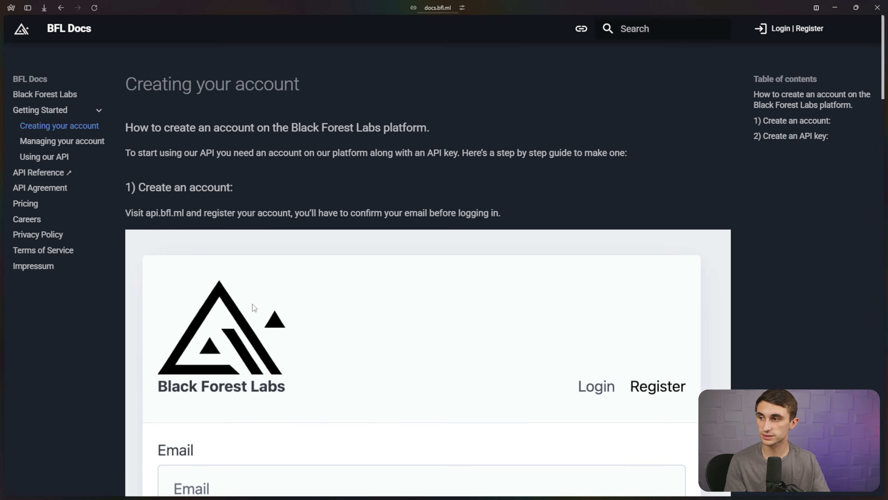
{"action": "double_click", "coordinate": [165, 212]}
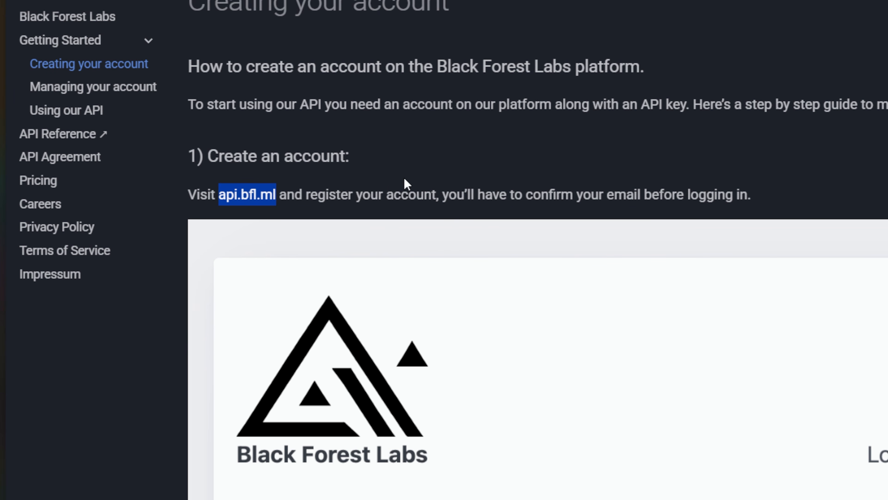
{"action": "key", "text": "ctrl+c"}
{"action": "key", "text": "ctrl+t"}
{"action": "key", "text": "ctrl+v"}
{"action": "key", "text": "Return"}
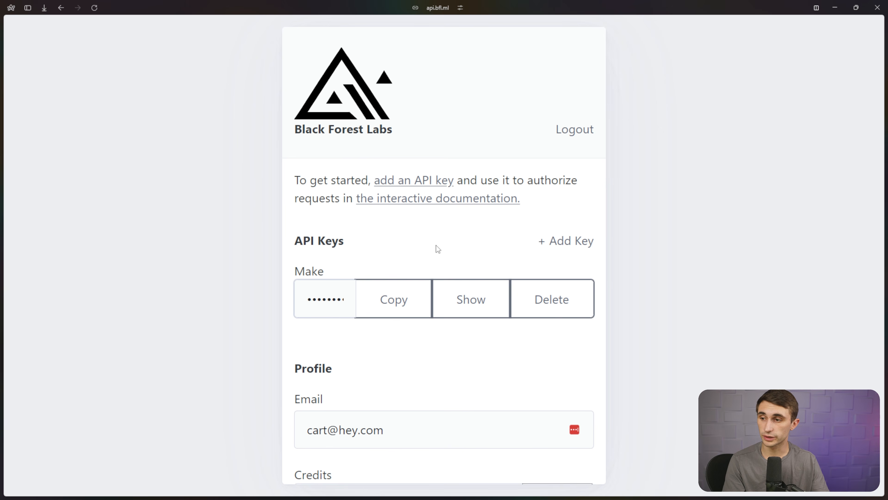
{"action": "scroll", "coordinate": [437, 245], "scroll_direction": "down", "scroll_amount": 3}
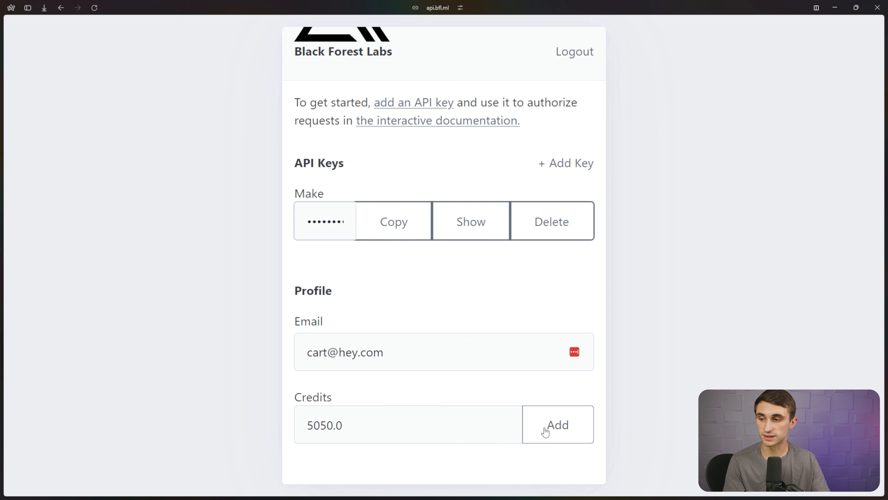
{"action": "scroll", "coordinate": [561, 210], "scroll_direction": "up", "scroll_amount": 2}
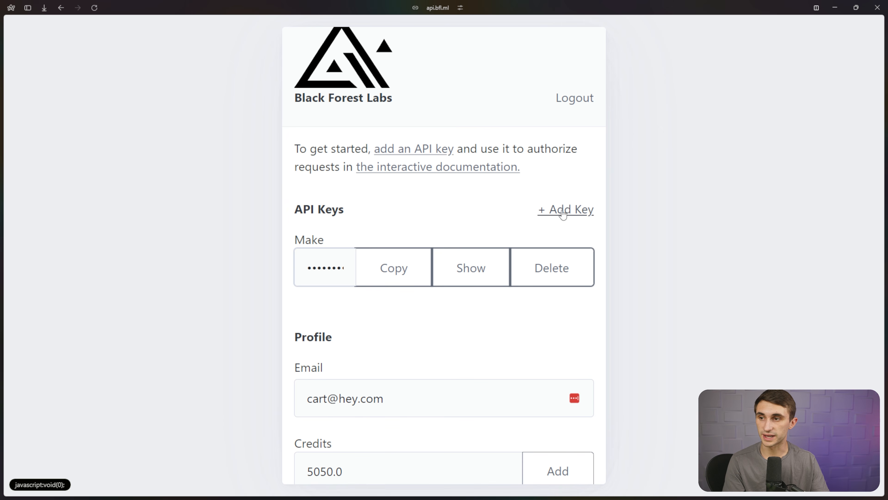
Create a new API key named n8n and copy it.
{"action": "left_click", "coordinate": [562, 210]}
{"action": "left_click", "coordinate": [472, 266]}
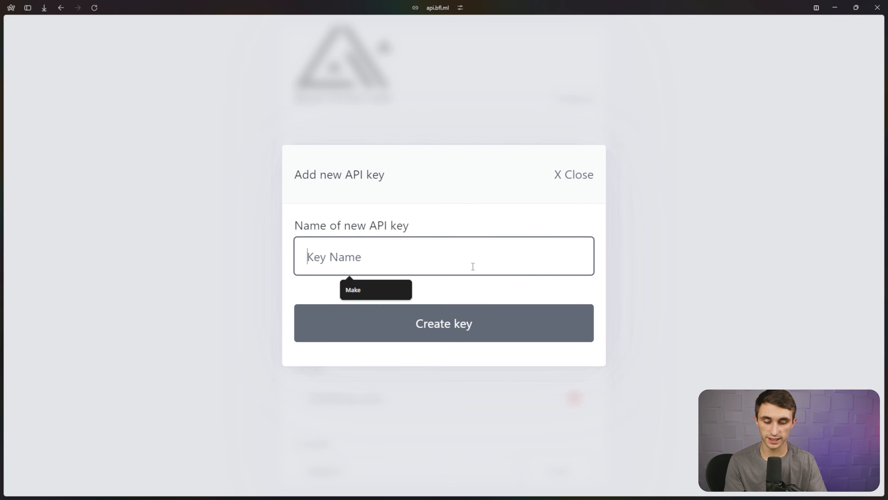
{"action": "type", "text": "n8n"}
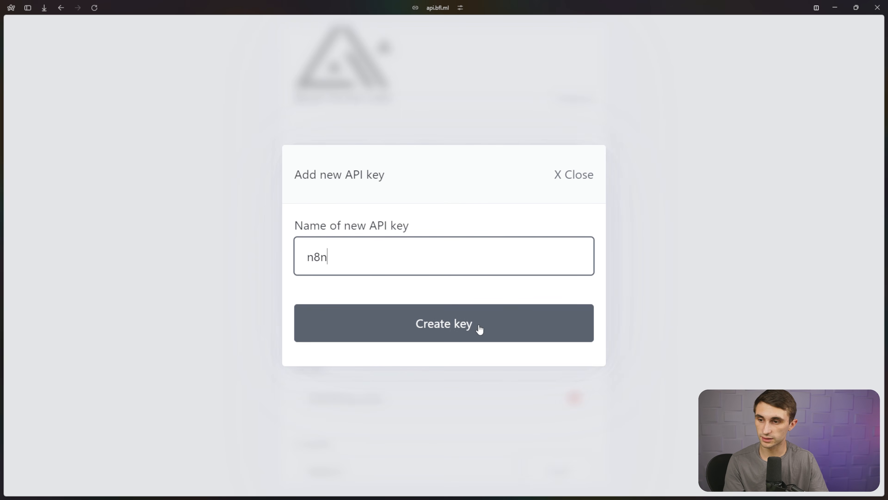
{"action": "left_click", "coordinate": [479, 329]}
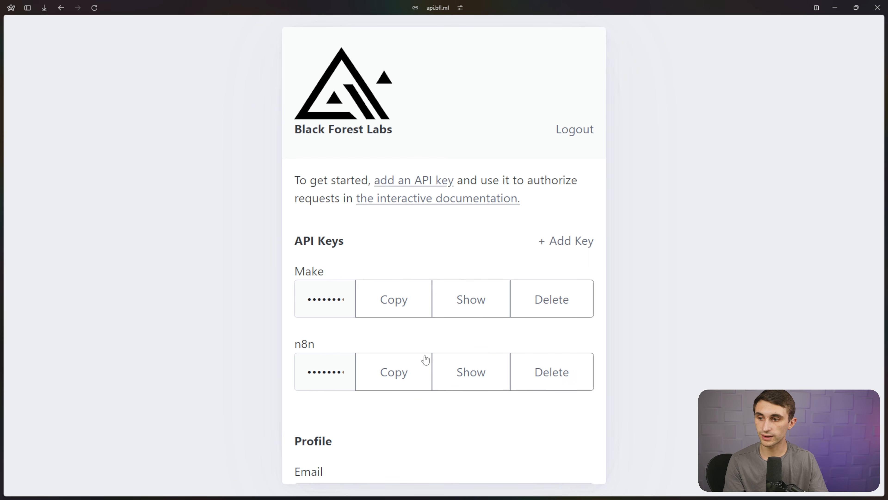
{"action": "left_click", "coordinate": [388, 371]}
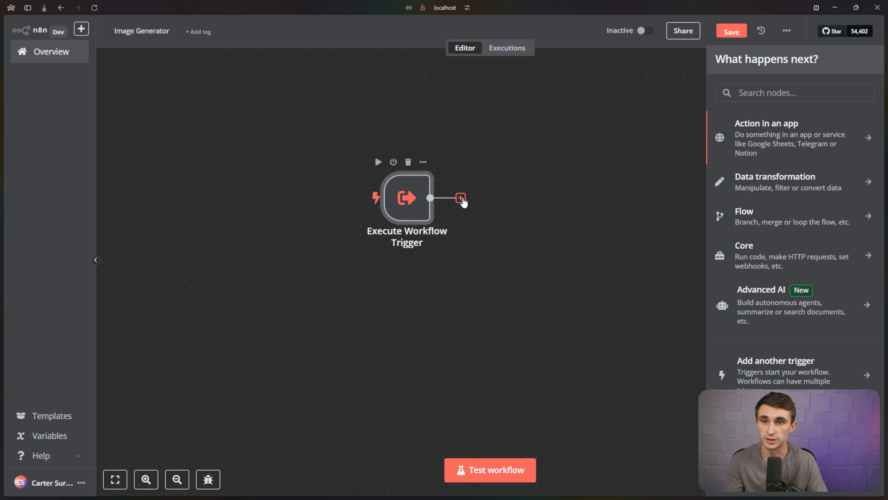
Add an HTTP Request node after the trigger using the POST method.
{"action": "left_click", "coordinate": [789, 94]}
{"action": "type", "text": "http"}
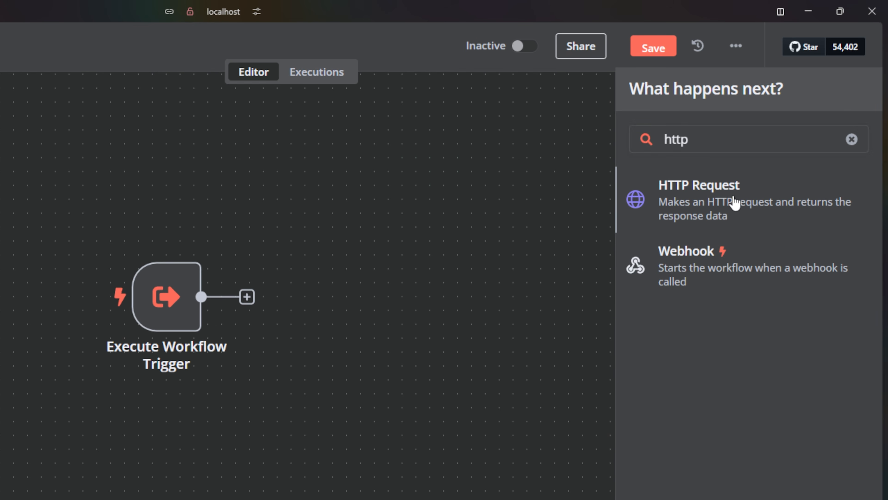
{"action": "left_click", "coordinate": [735, 202]}
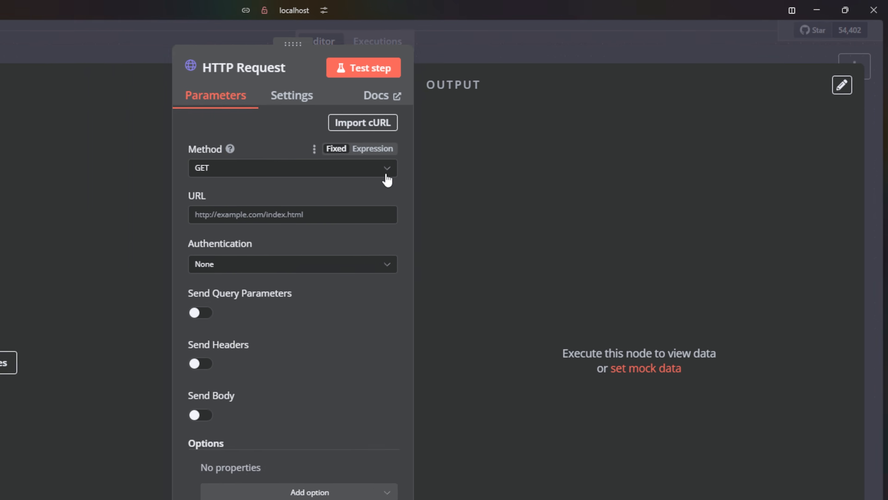
{"action": "left_click", "coordinate": [318, 188]}
{"action": "left_click", "coordinate": [407, 231]}
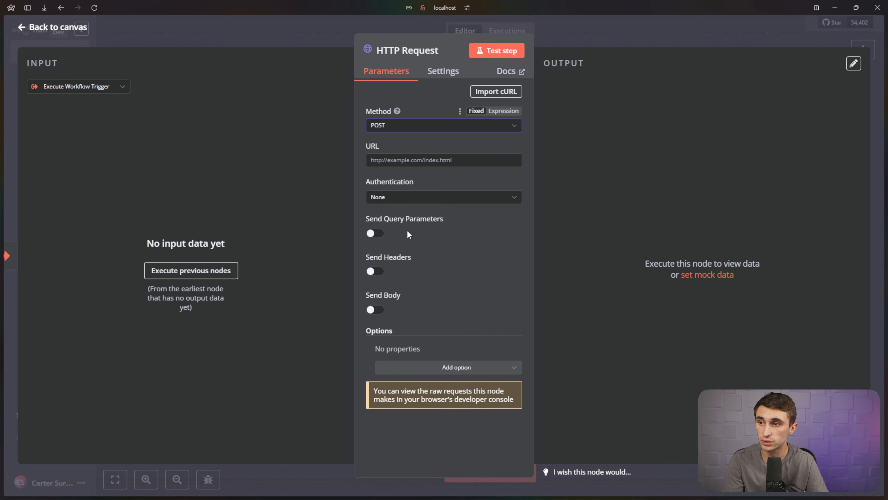
{"action": "left_click", "coordinate": [425, 159]}
{"action": "key", "text": "ctrl+v"}
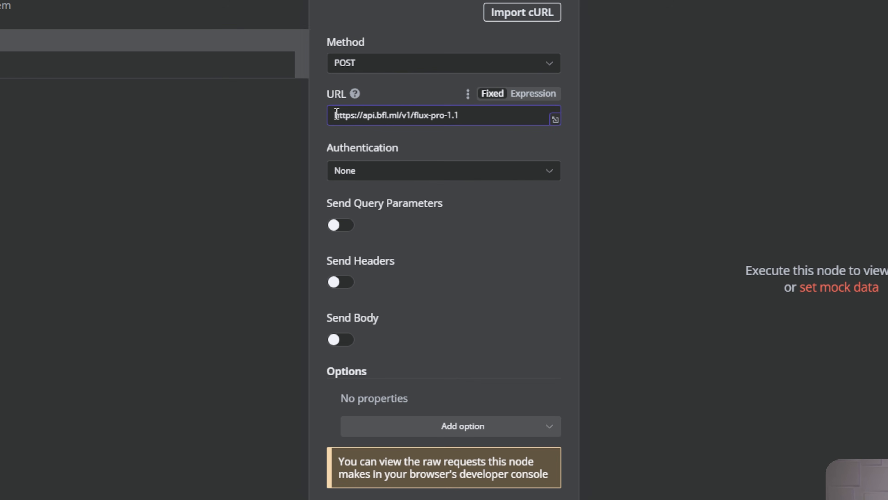
{"action": "left_click_drag", "start_coordinate": [352, 115], "coordinate": [492, 116]}
{"action": "left_click", "coordinate": [491, 115]}
{"action": "left_click_drag", "start_coordinate": [364, 116], "coordinate": [383, 118]}
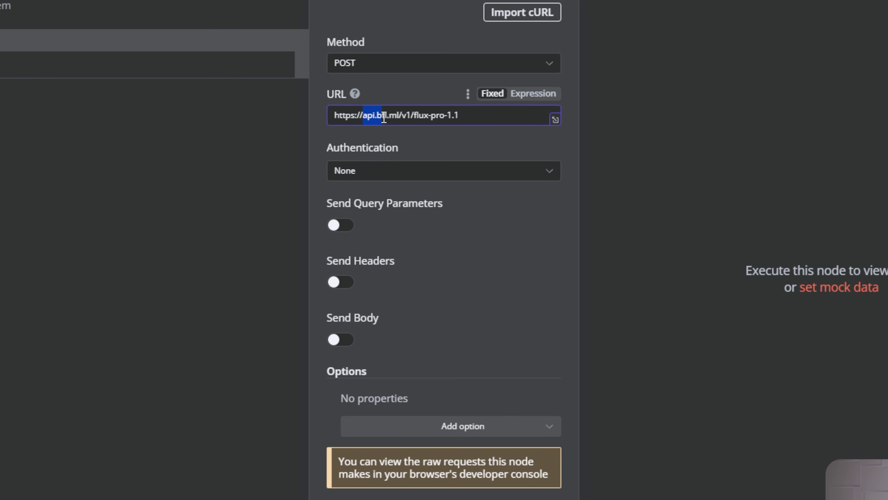
{"action": "left_click", "coordinate": [400, 115]}
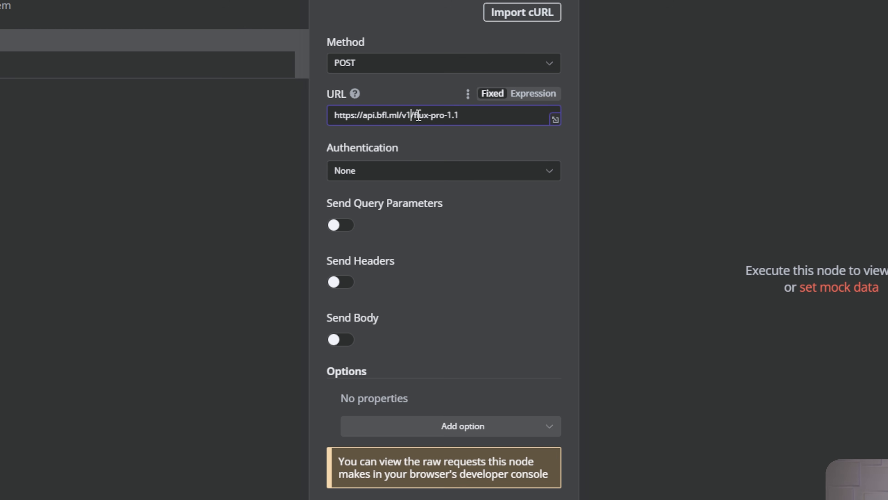
{"action": "left_click_drag", "start_coordinate": [411, 115], "coordinate": [485, 115]}
{"action": "left_click", "coordinate": [484, 116]}
{"action": "left_click_drag", "start_coordinate": [466, 119], "coordinate": [302, 118]}
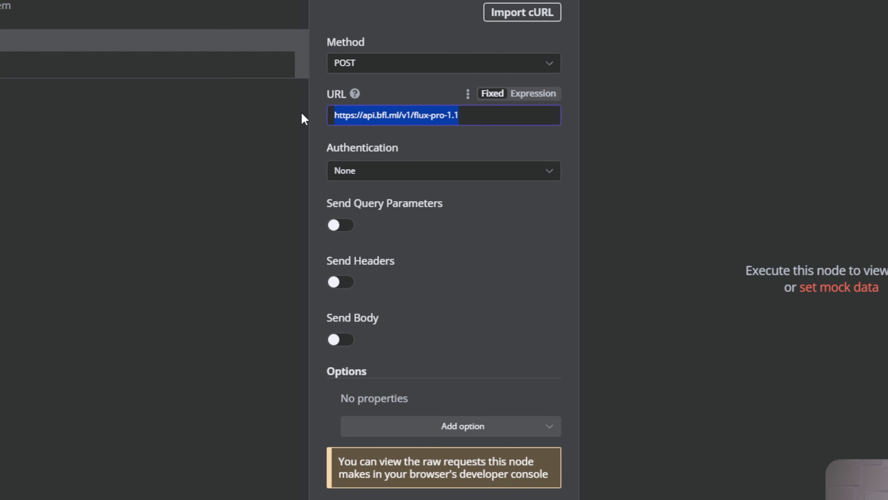
Add headers Content-Type: application/json and x-key set to the copied API key.
{"action": "left_click", "coordinate": [430, 139]}
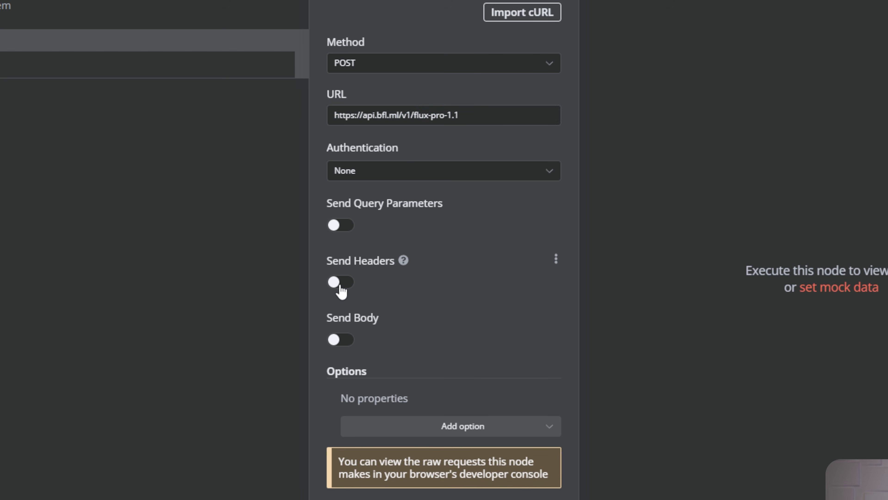
{"action": "left_click", "coordinate": [341, 283]}
{"action": "scroll", "coordinate": [422, 371], "scroll_direction": "down", "scroll_amount": 5}
{"action": "left_click", "coordinate": [431, 243]}
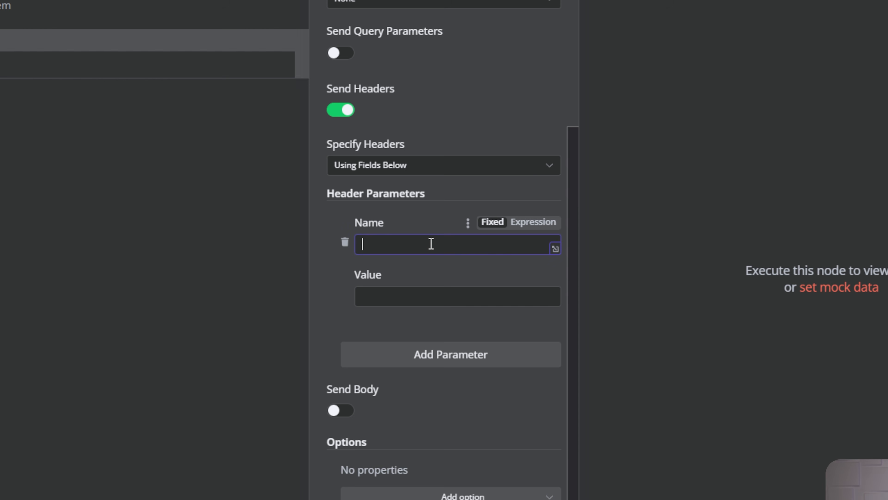
{"action": "type", "text": "Content-Type"}
{"action": "left_click", "coordinate": [441, 296]}
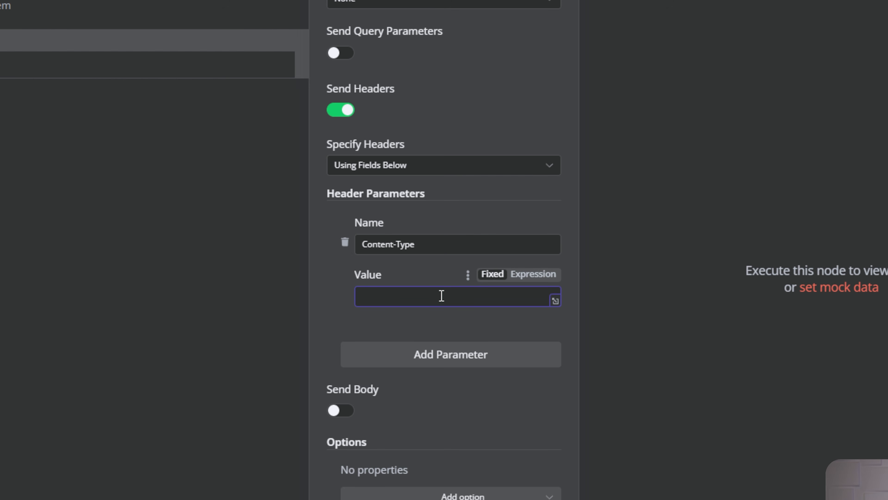
{"action": "type", "text": "application/json"}
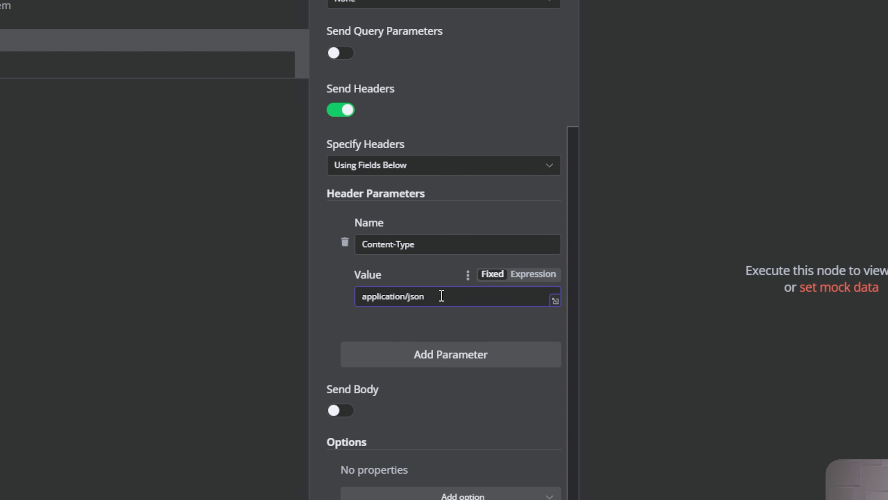
{"action": "left_click", "coordinate": [443, 353]}
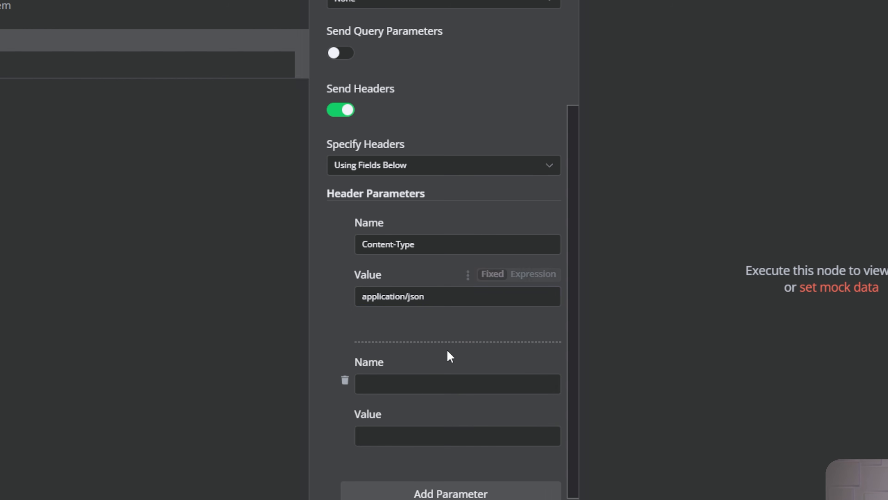
{"action": "scroll", "coordinate": [443, 349], "scroll_direction": "down", "scroll_amount": 2}
{"action": "left_click", "coordinate": [382, 314]}
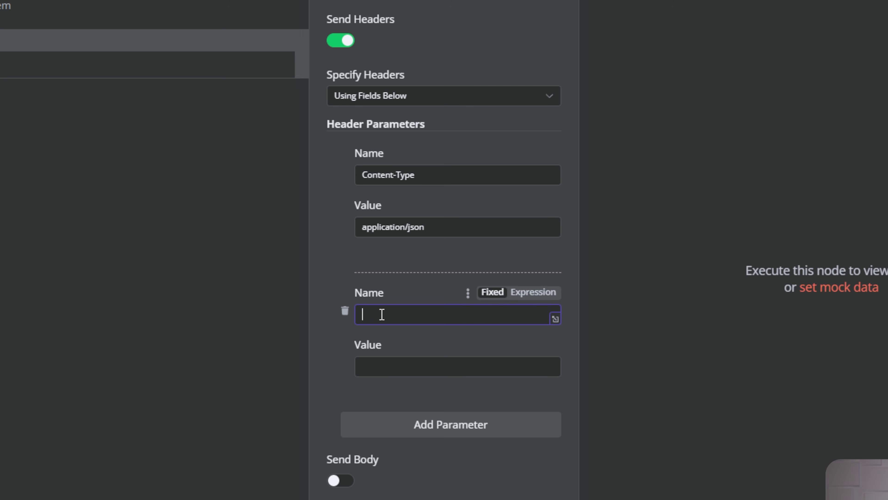
{"action": "type", "text": "x"}
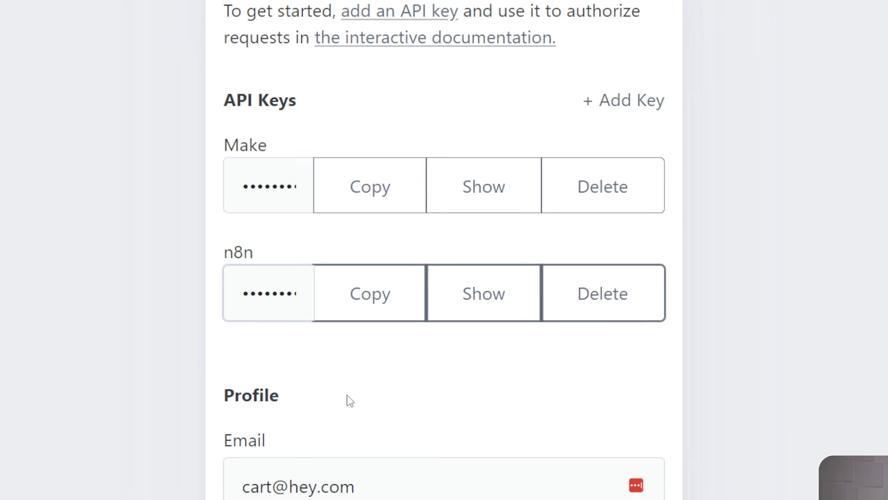
{"action": "left_click", "coordinate": [397, 280]}
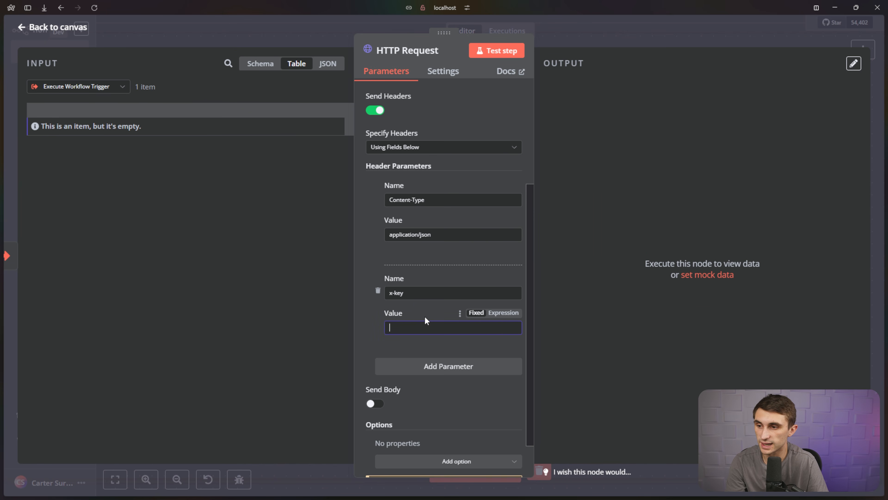
{"action": "key", "text": "ctrl+v"}
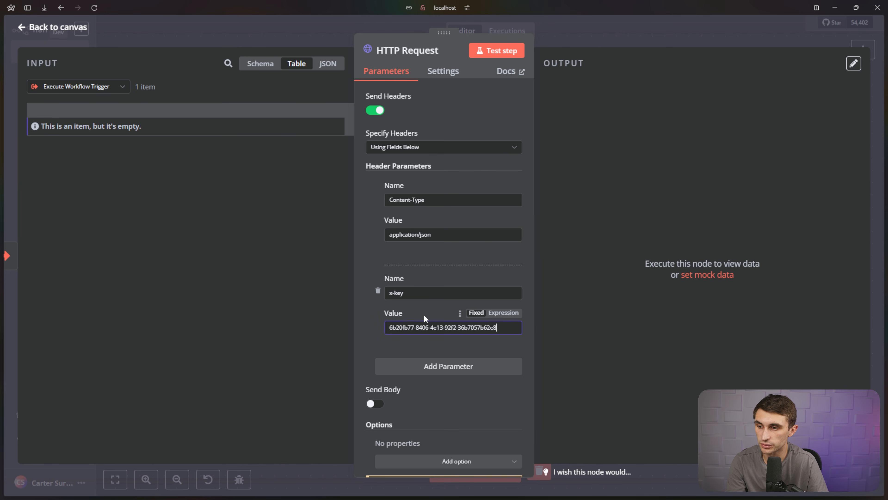
Send a body parameter prompt with the value 'a waterfall in a serene landscape'.
{"action": "scroll", "coordinate": [425, 318], "scroll_direction": "down", "scroll_amount": 1}
{"action": "left_click", "coordinate": [375, 357]}
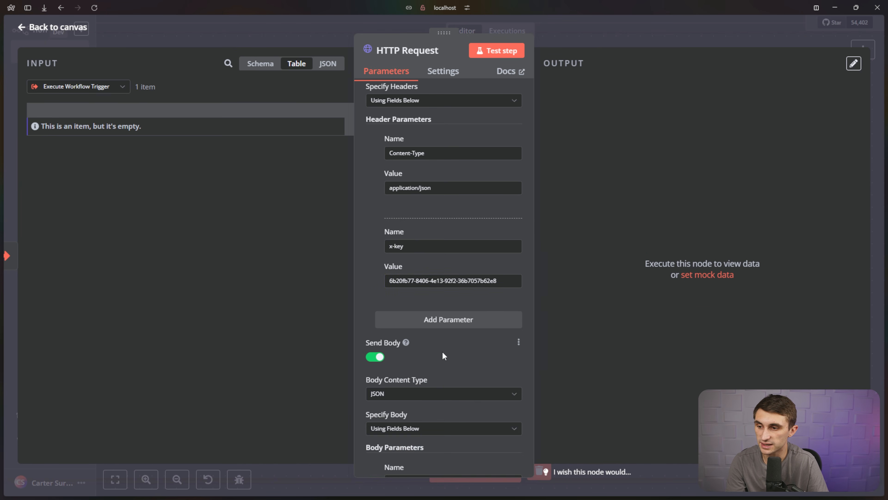
{"action": "scroll", "coordinate": [442, 353], "scroll_direction": "down", "scroll_amount": 5}
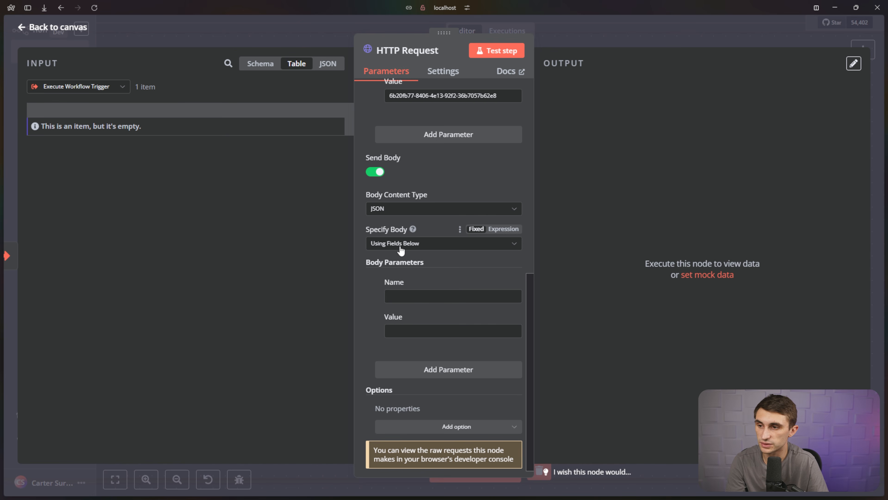
{"action": "left_click", "coordinate": [415, 297]}
{"action": "type", "text": "prompt"}
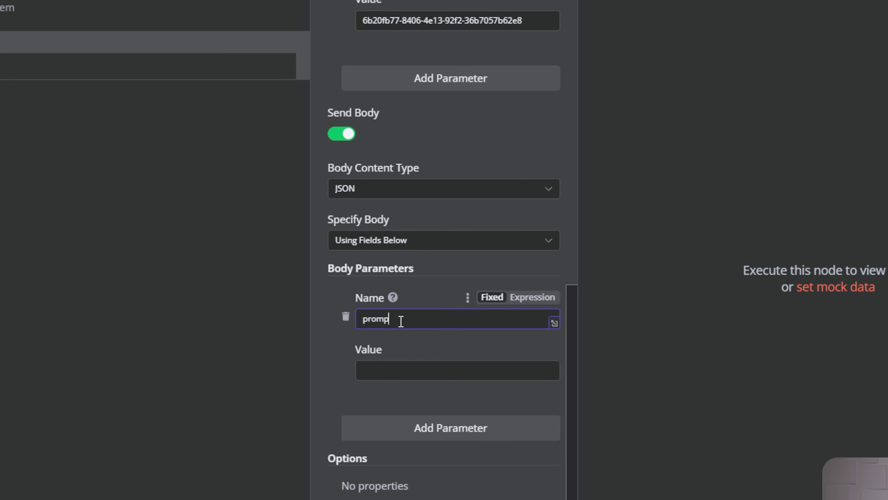
{"action": "left_click", "coordinate": [401, 331]}
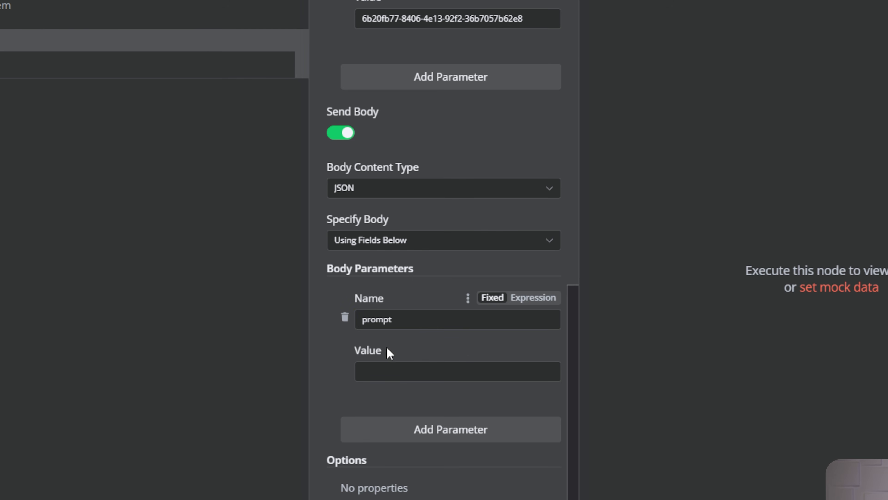
{"action": "left_click", "coordinate": [409, 369]}
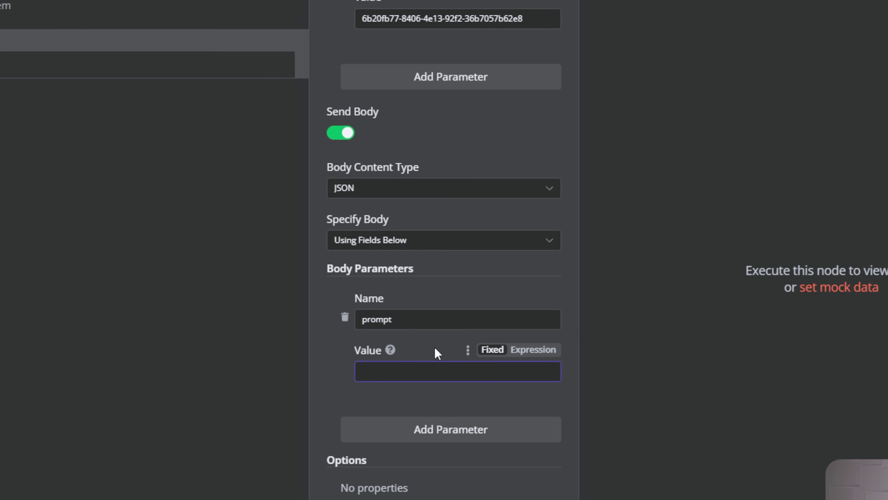
{"action": "type", "text": "a waterfall in a serene l"}
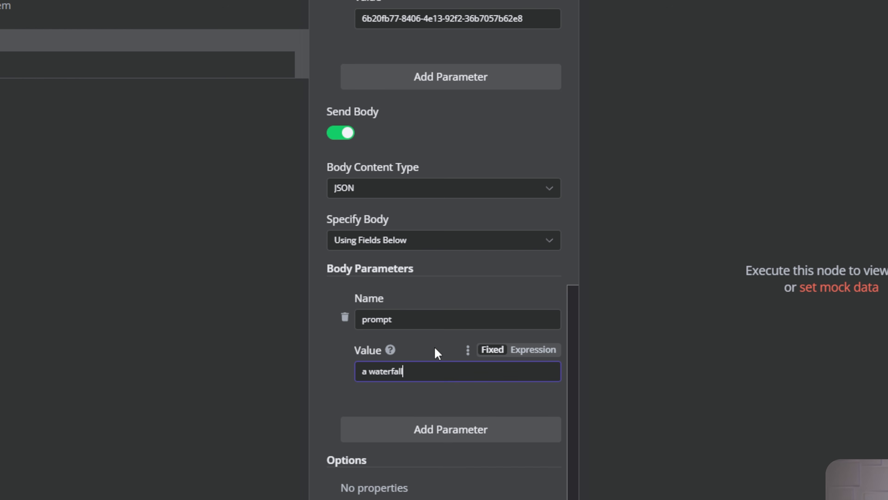
{"action": "type", "text": "andscape"}
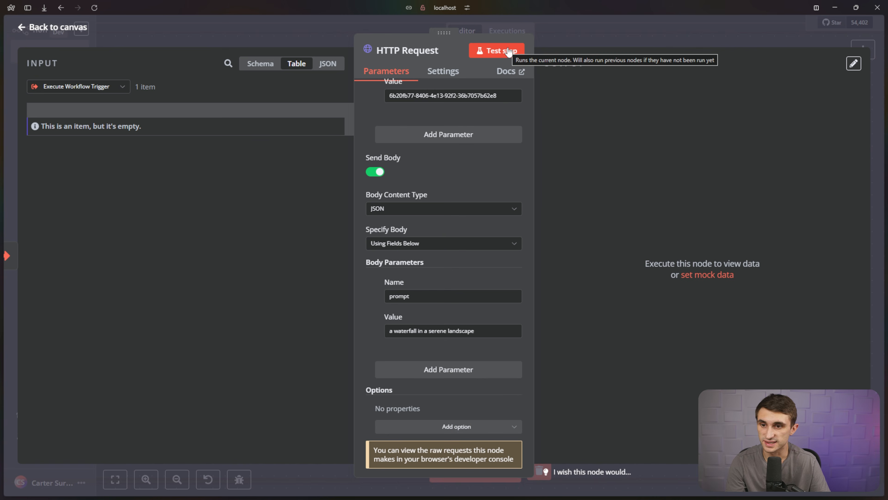
Test the request to get back an image id, then return to the canvas.
{"action": "left_click", "coordinate": [508, 52]}
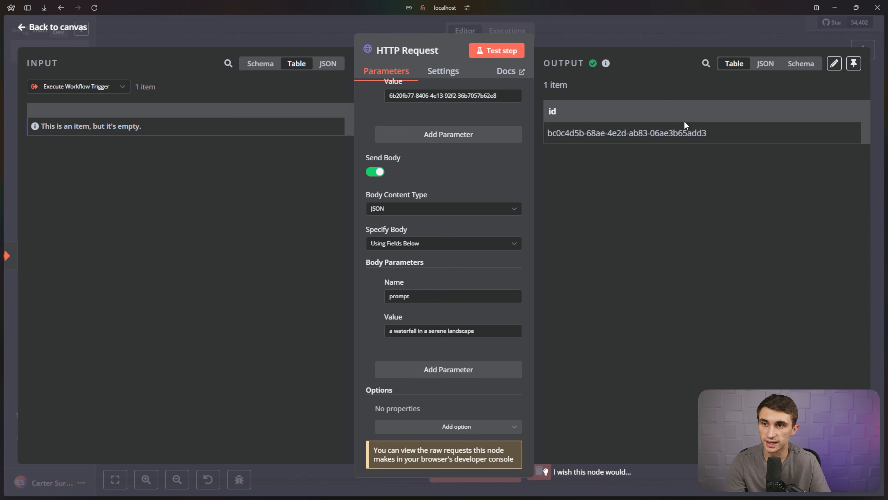
{"action": "left_click_drag", "start_coordinate": [716, 136], "coordinate": [547, 135]}
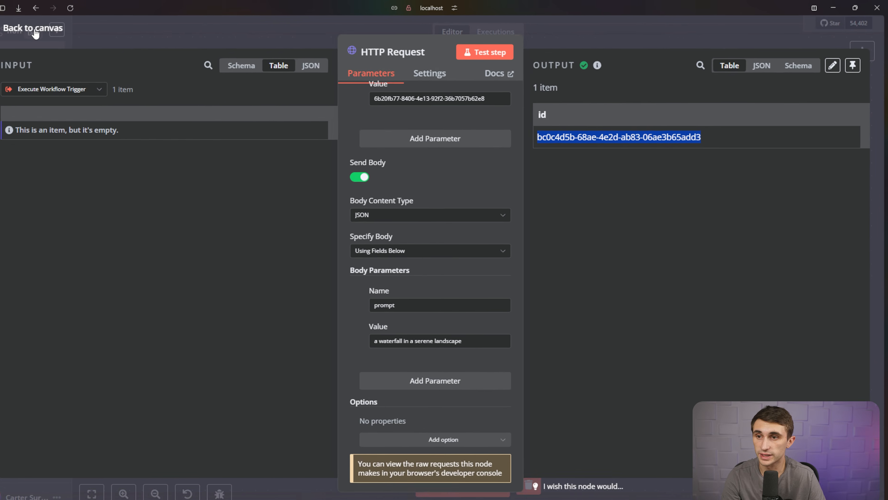
{"action": "left_click", "coordinate": [31, 31]}
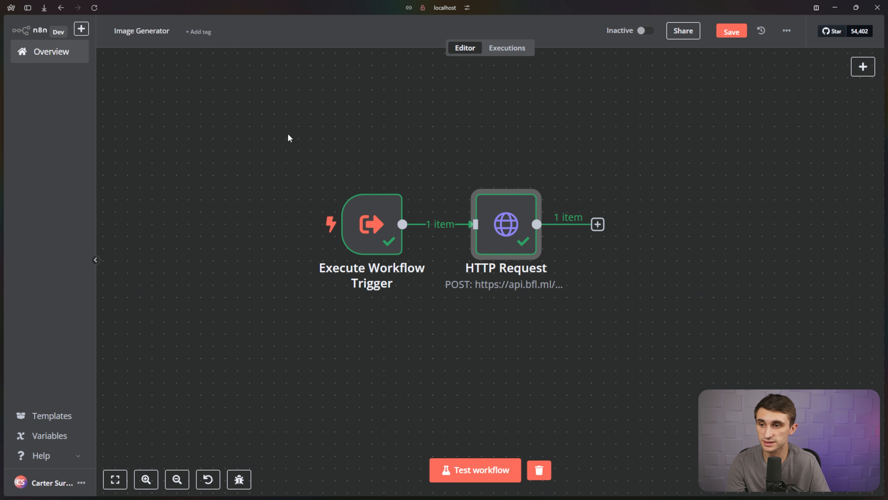
Add a Wait node after the HTTP Request with Wait Unit Minutes and amount 2.
{"action": "left_click", "coordinate": [598, 224]}
{"action": "type", "text": "wait"}
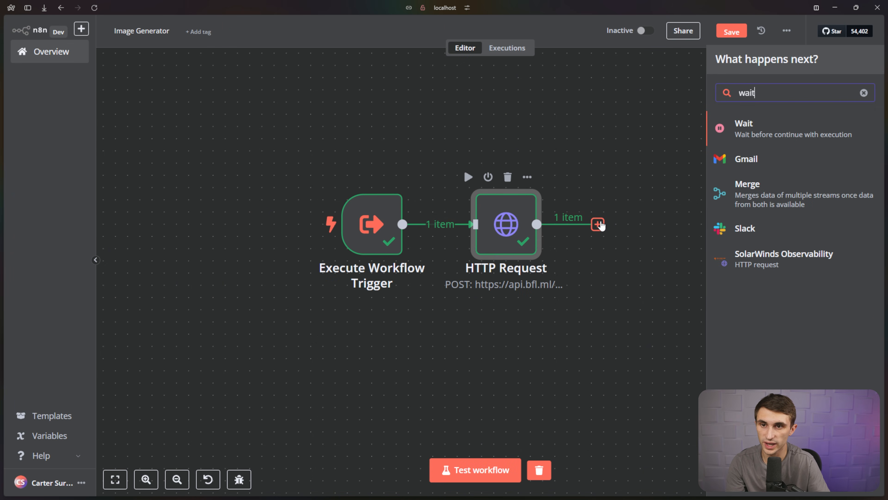
{"action": "left_click", "coordinate": [767, 125]}
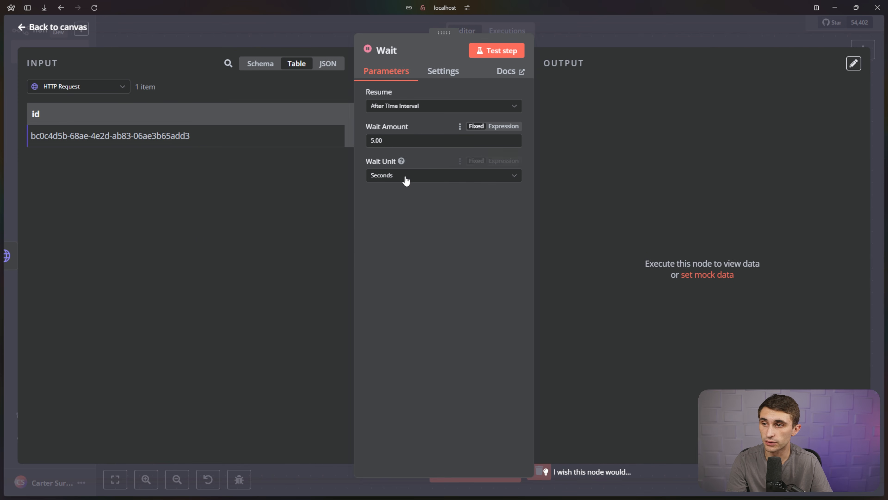
{"action": "left_click", "coordinate": [406, 180]}
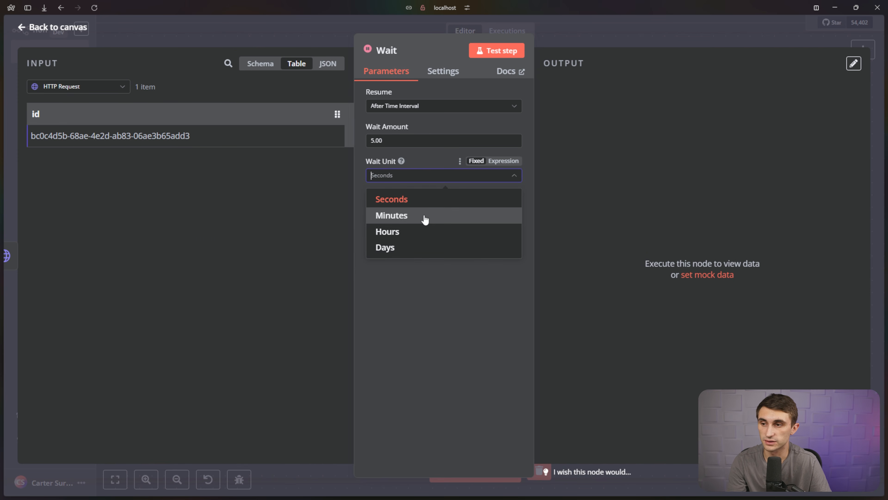
{"action": "left_click", "coordinate": [421, 217]}
{"action": "left_click", "coordinate": [372, 139]}
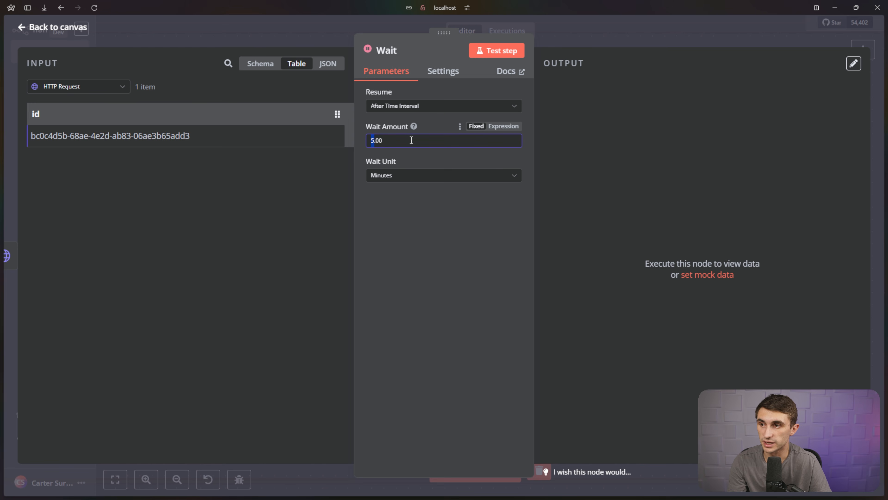
{"action": "left_click", "coordinate": [432, 125]}
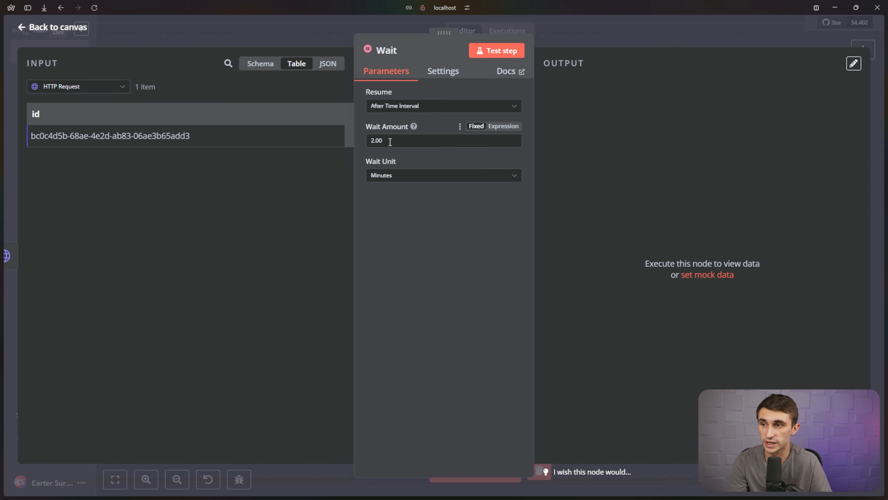
{"action": "left_click", "coordinate": [84, 28]}
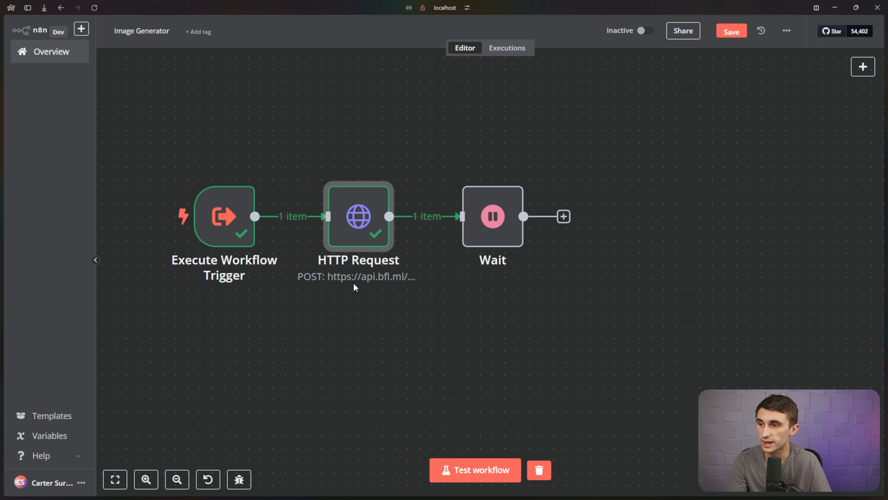
{"action": "mouse_move", "coordinate": [369, 246]}
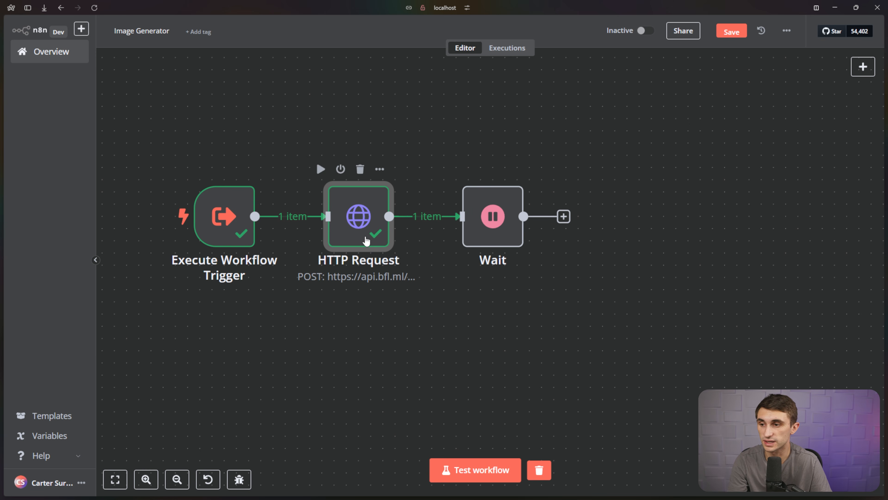
Rename the HTTP Request node to 'Request New Image'.
{"action": "left_click", "coordinate": [380, 170]}
{"action": "left_click", "coordinate": [412, 217]}
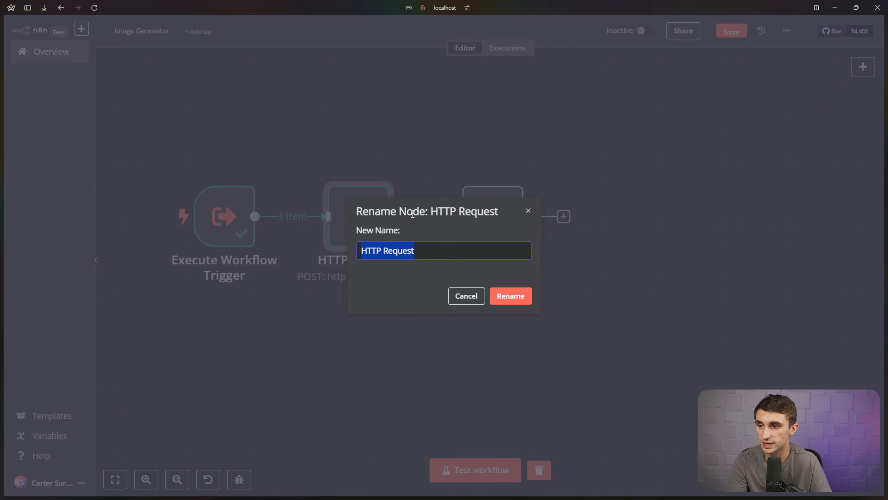
{"action": "type", "text": "Request N"}
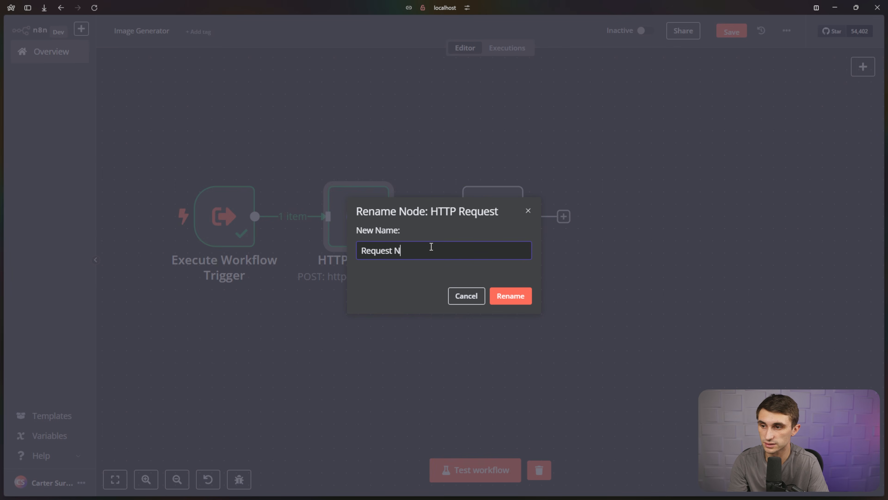
{"action": "type", "text": "ew Image"}
{"action": "key", "text": "Return"}
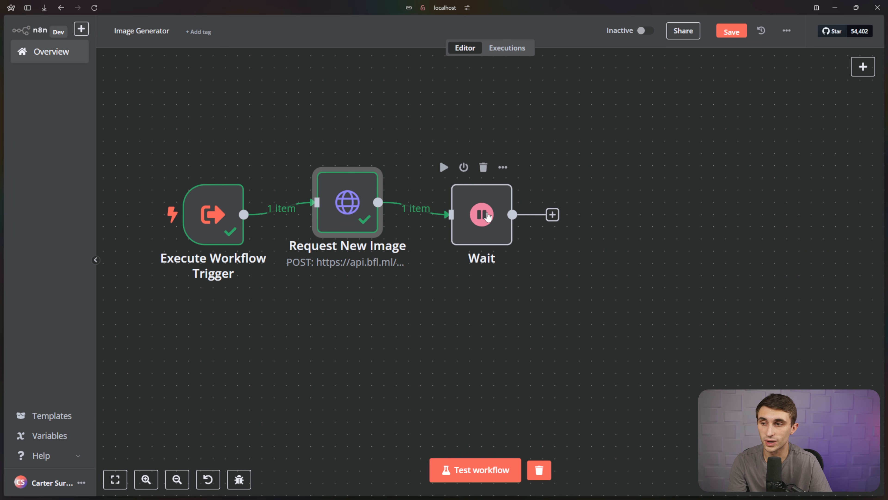
Duplicate Request New Image and place the copy to the right of the Wait step.
{"action": "right_click", "coordinate": [349, 194]}
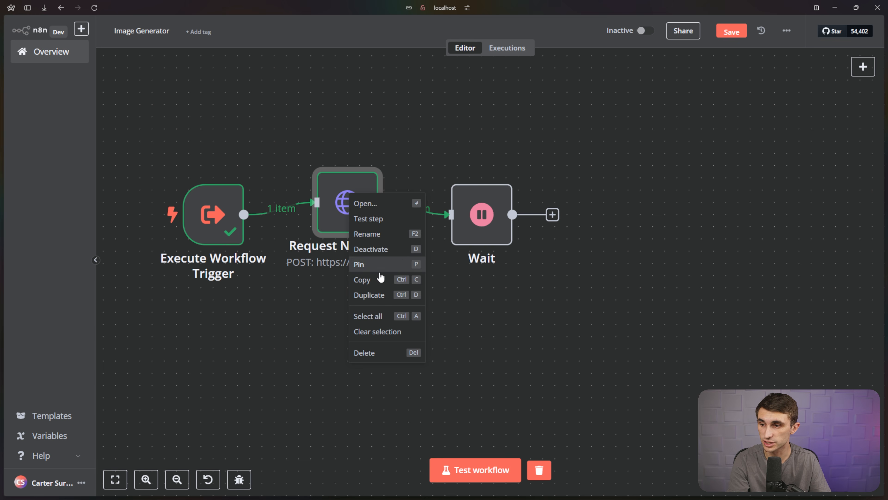
{"action": "left_click", "coordinate": [375, 295]}
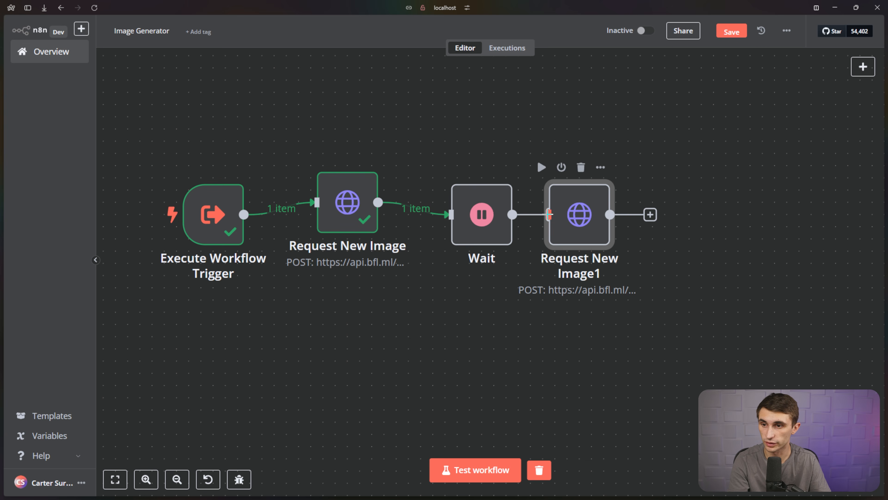
{"action": "left_click_drag", "start_coordinate": [549, 214], "coordinate": [609, 195]}
Make Request New Image1 a GET to the get_result endpoint instead of flux-pro-1.1, with Send Body off.
{"action": "double_click", "coordinate": [608, 195]}
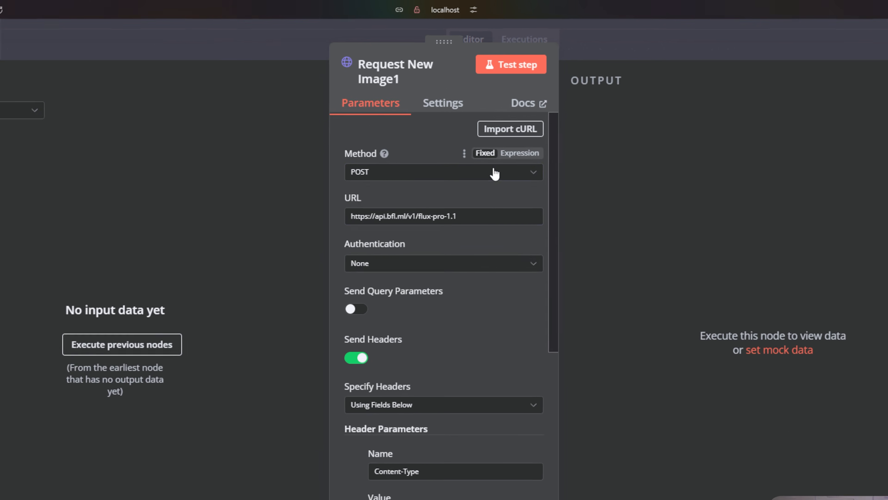
{"action": "left_click", "coordinate": [495, 173]}
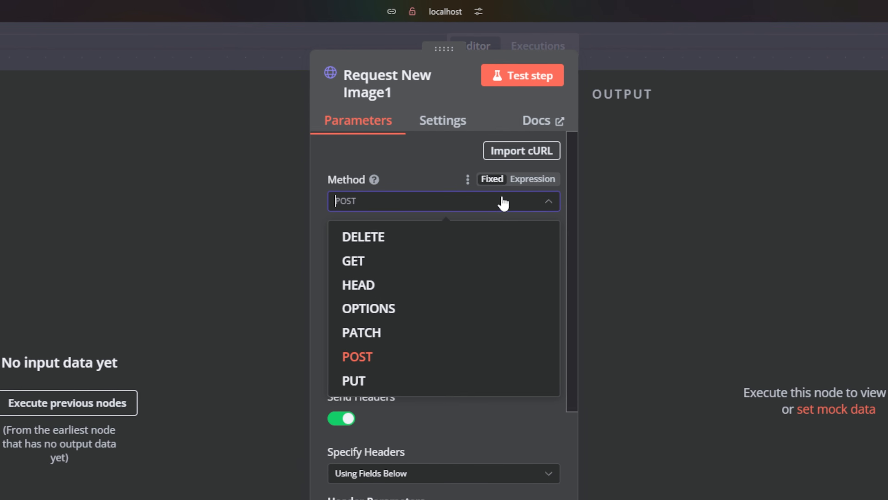
{"action": "left_click", "coordinate": [442, 219]}
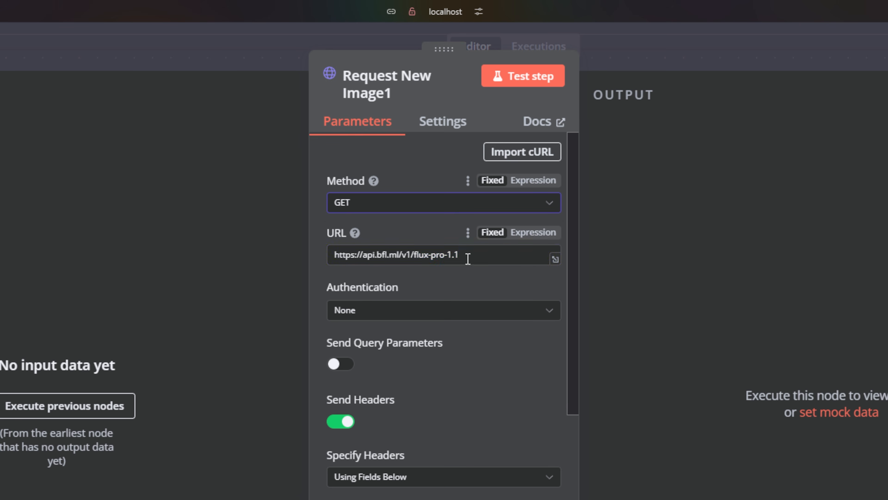
{"action": "left_click_drag", "start_coordinate": [468, 259], "coordinate": [415, 256]}
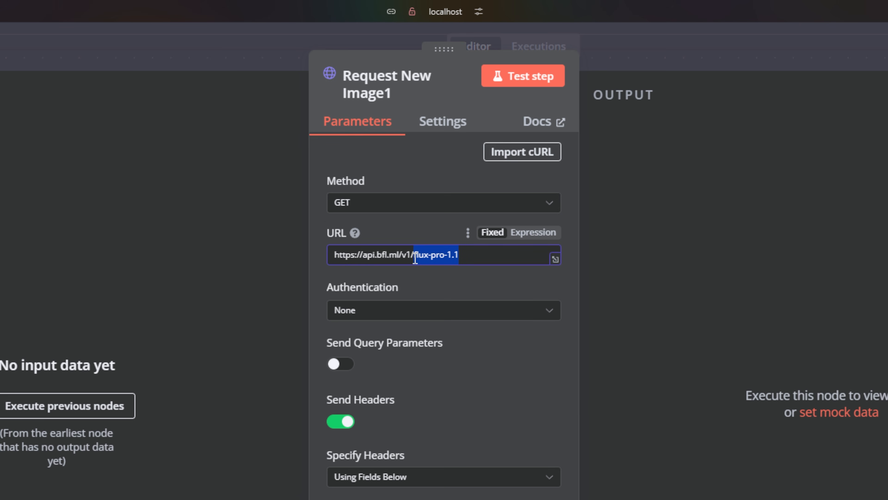
{"action": "key", "text": "BackSpace"}
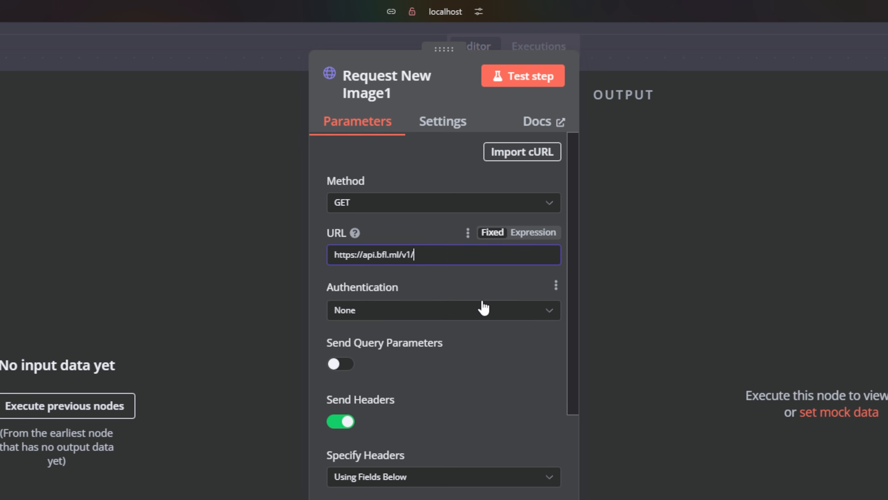
{"action": "type", "text": "get_resu"}
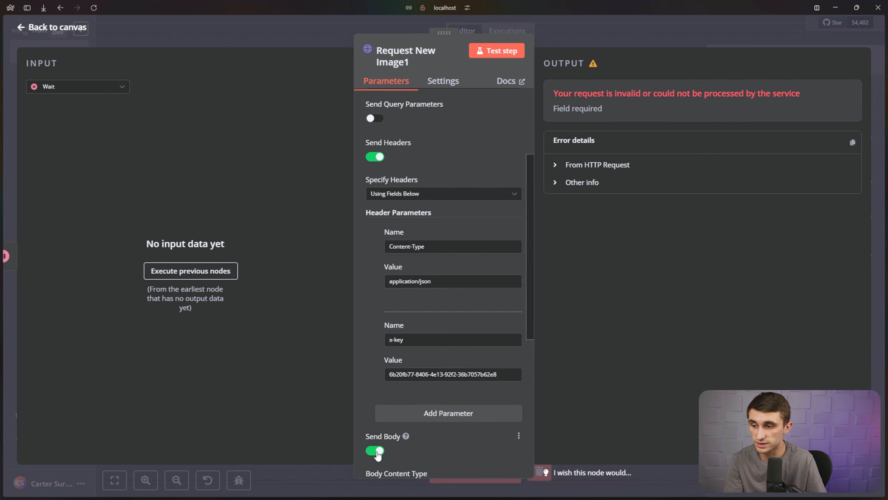
{"action": "left_click", "coordinate": [376, 450]}
Append '?id=' plus the image id returned by Request New Image to the URL.
{"action": "scroll", "coordinate": [444, 394], "scroll_direction": "up", "scroll_amount": 4}
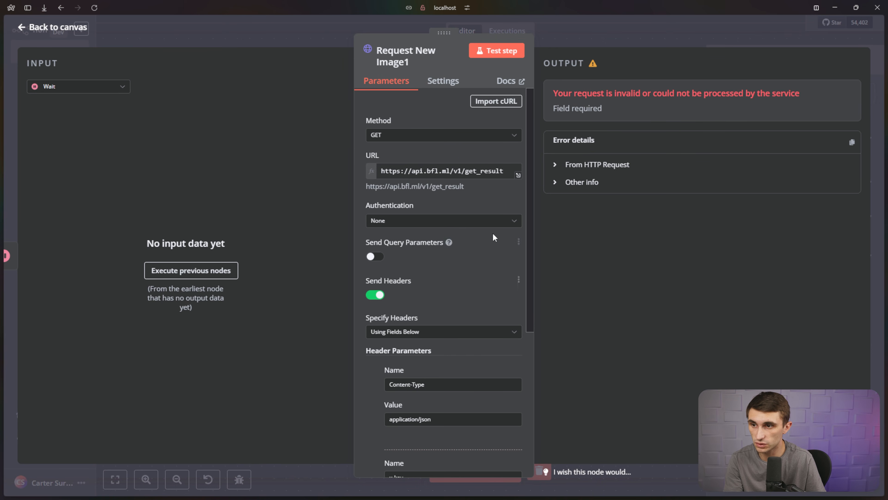
{"action": "left_click", "coordinate": [504, 170]}
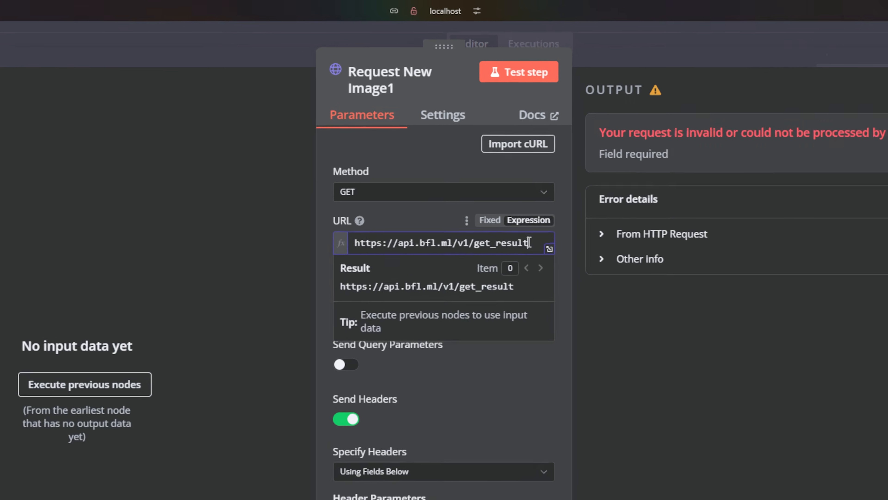
{"action": "type", "text": "?id="}
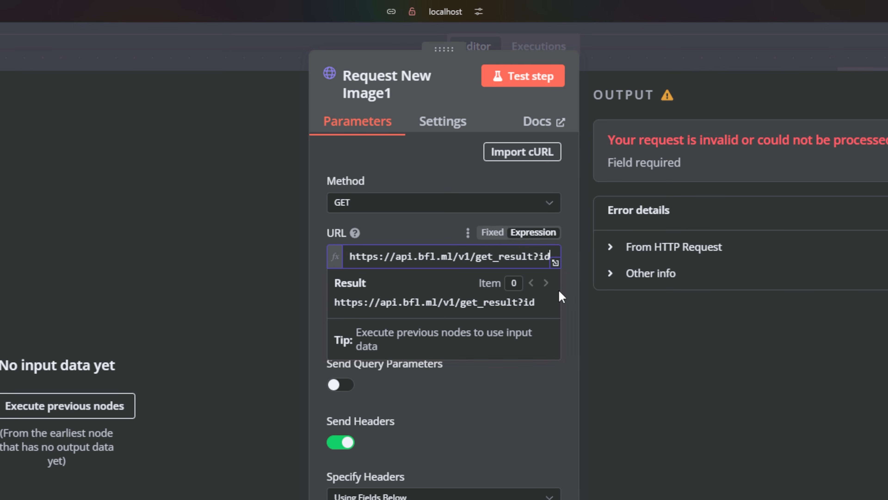
{"action": "left_click", "coordinate": [157, 134]}
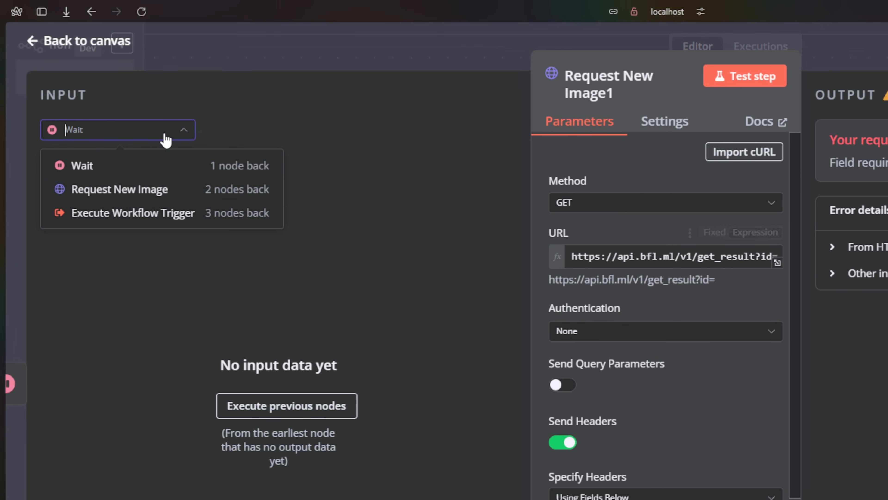
{"action": "left_click", "coordinate": [152, 198]}
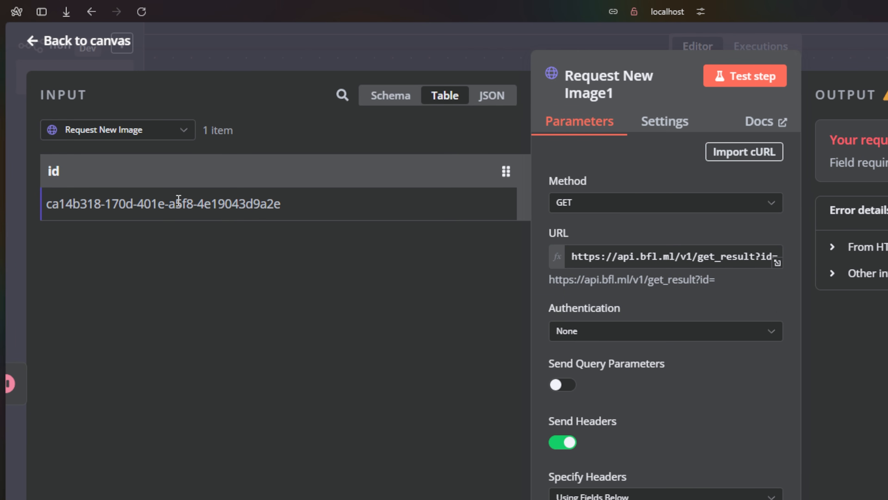
{"action": "left_click_drag", "start_coordinate": [338, 213], "coordinate": [40, 206]}
{"action": "key", "text": "ctrl+c"}
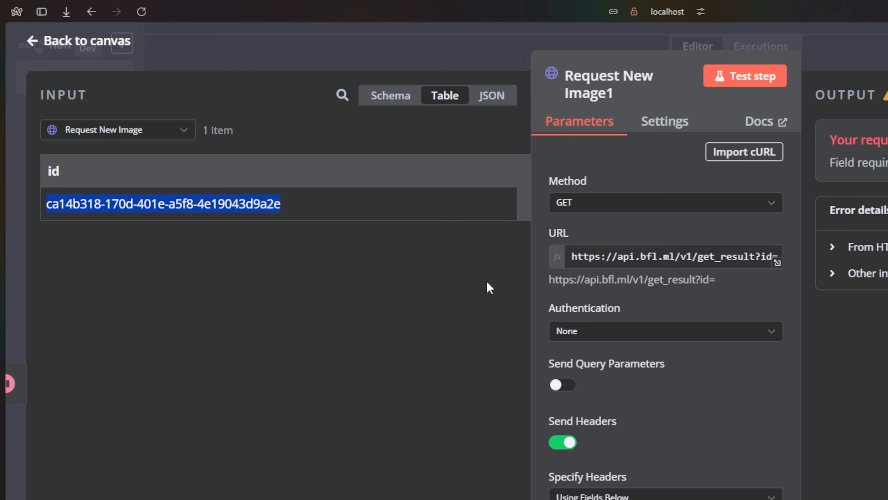
{"action": "left_click", "coordinate": [778, 252]}
{"action": "key", "text": "ctrl+v"}
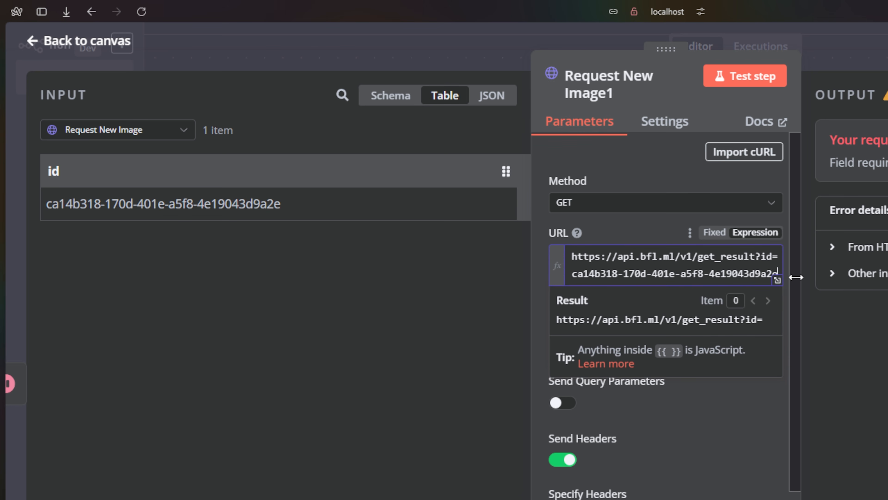
{"action": "left_click", "coordinate": [706, 443]}
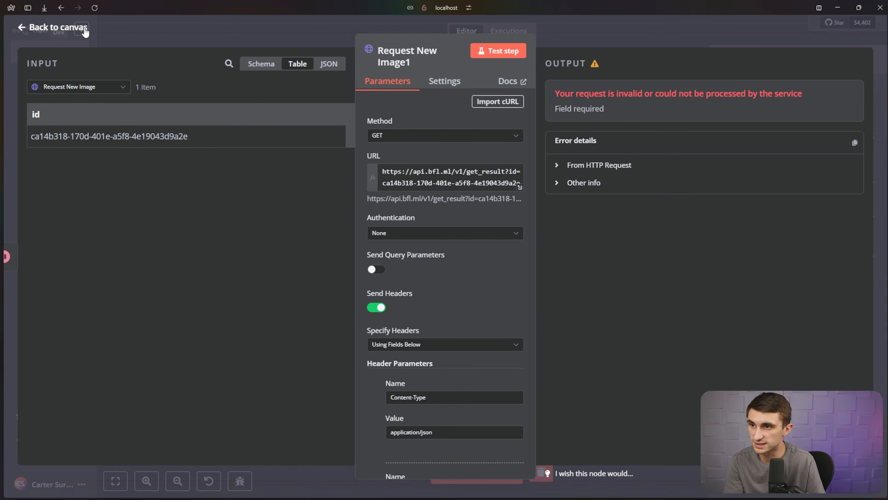
{"action": "left_click", "coordinate": [85, 30]}
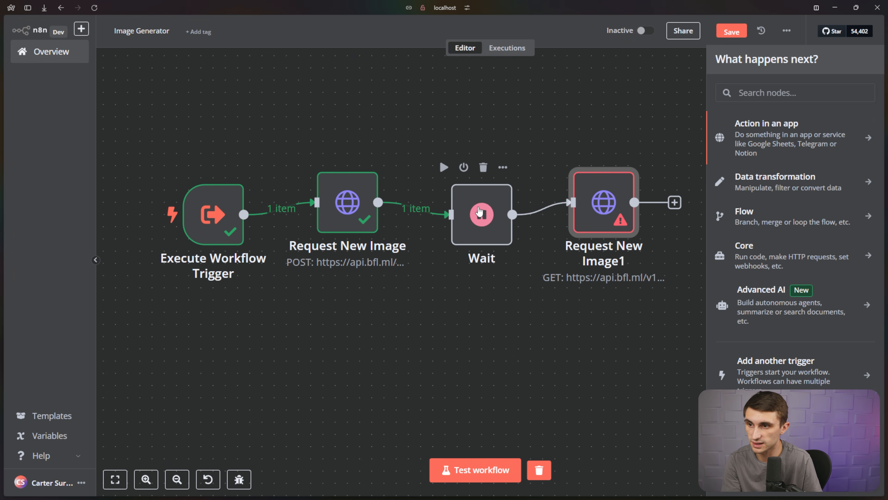
Deactivate the Wait node and run the whole workflow.
{"action": "right_click", "coordinate": [478, 214]}
{"action": "left_click", "coordinate": [492, 276]}
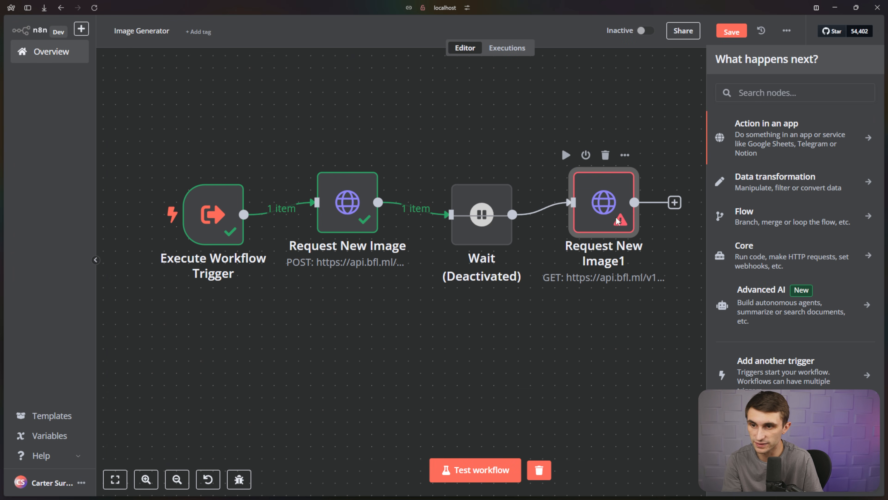
{"action": "left_click", "coordinate": [464, 470]}
{"action": "scroll", "coordinate": [447, 210], "scroll_direction": "right", "scroll_amount": 5}
Open Request New Image1's sample image link in a new browser tab to view the waterfall image.
{"action": "double_click", "coordinate": [448, 210]}
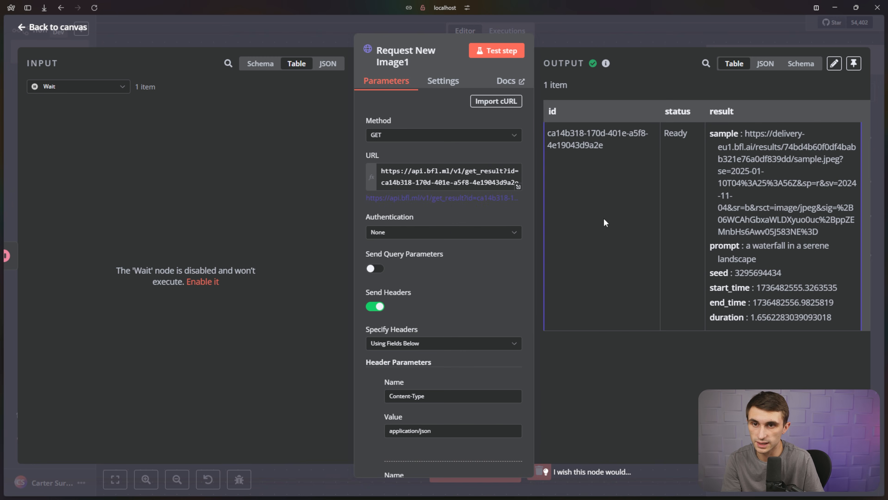
{"action": "left_click_drag", "start_coordinate": [746, 131], "coordinate": [831, 233]}
{"action": "key", "text": "ctrl+c"}
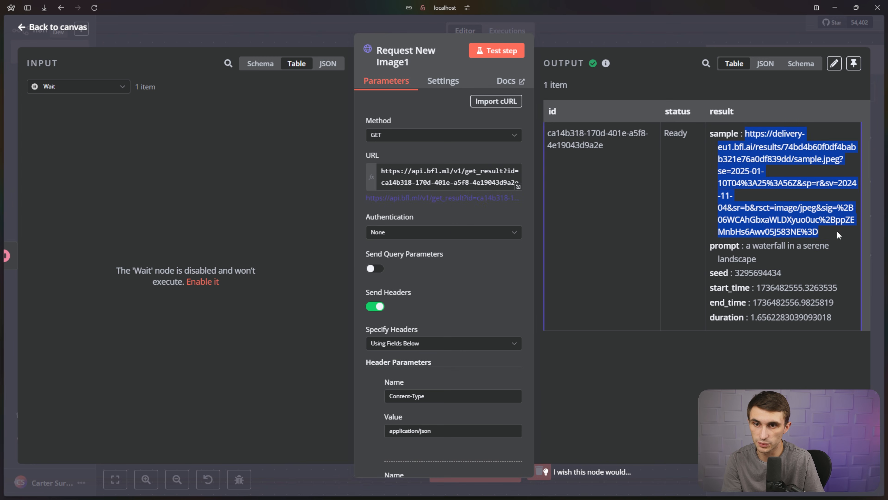
{"action": "key", "text": "ctrl+t"}
{"action": "key", "text": "ctrl+v"}
{"action": "key", "text": "Return"}
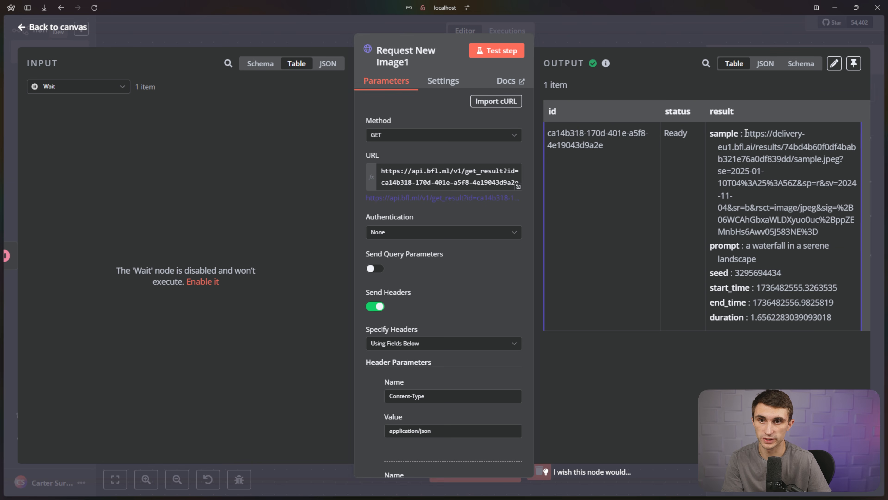
{"action": "left_click_drag", "start_coordinate": [746, 133], "coordinate": [829, 233]}
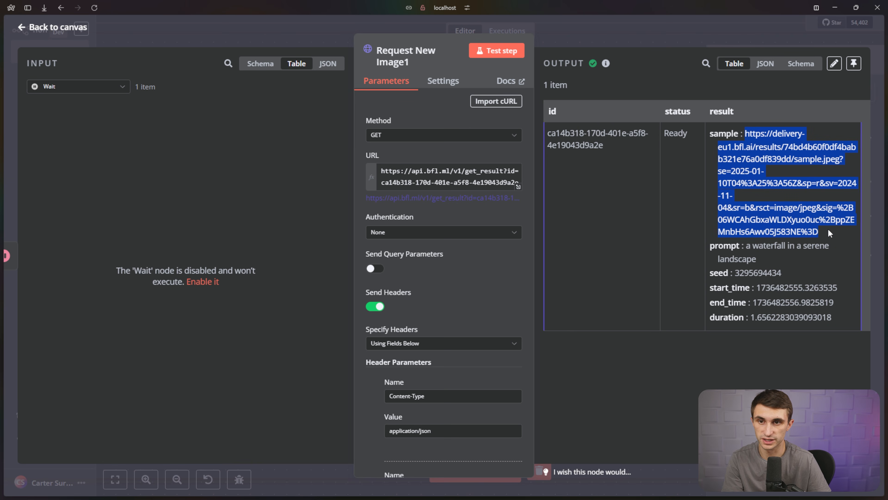
Rename Request New Image1 to 'Get New Image'.
{"action": "left_click", "coordinate": [82, 32]}
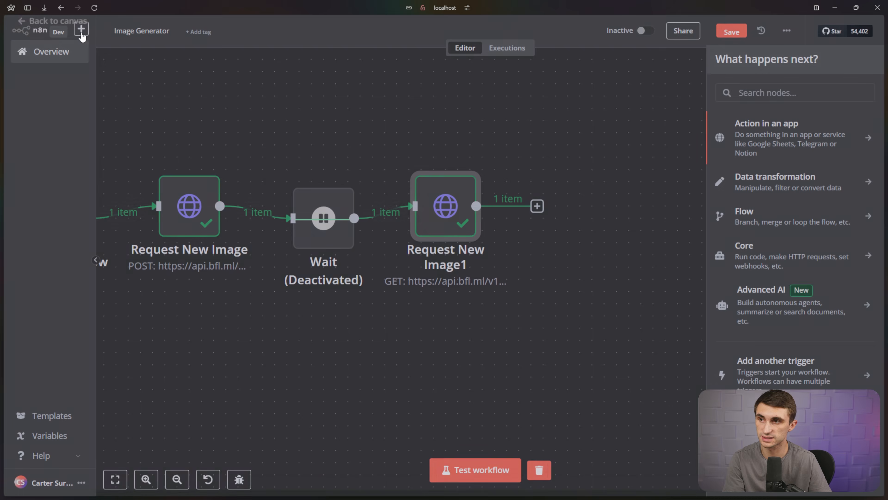
{"action": "right_click", "coordinate": [462, 234]}
{"action": "left_click", "coordinate": [491, 279]}
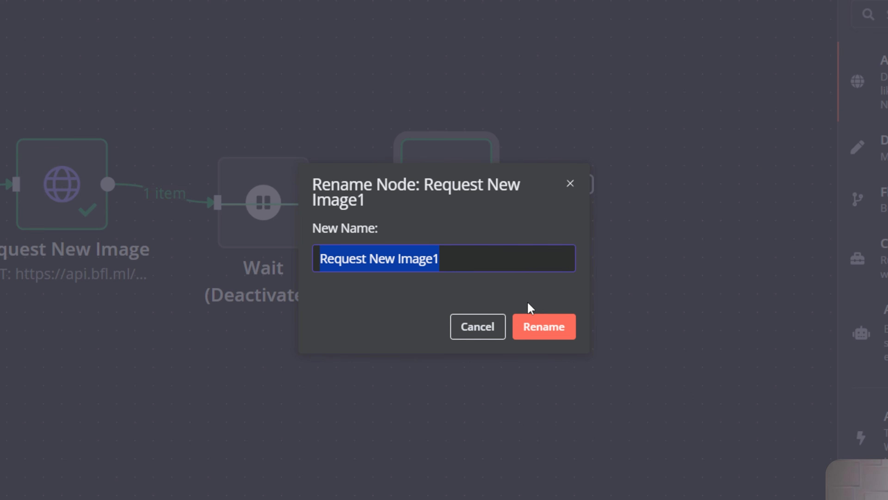
{"action": "type", "text": "Get New Image"}
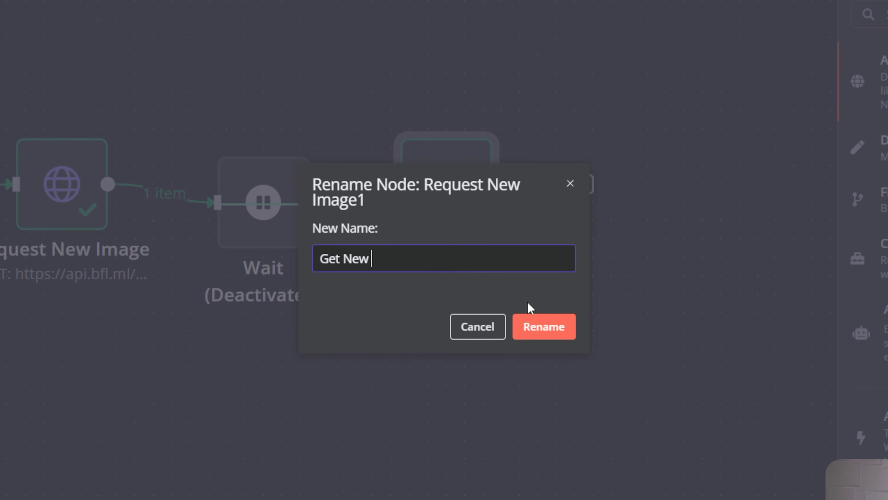
{"action": "left_click", "coordinate": [540, 332]}
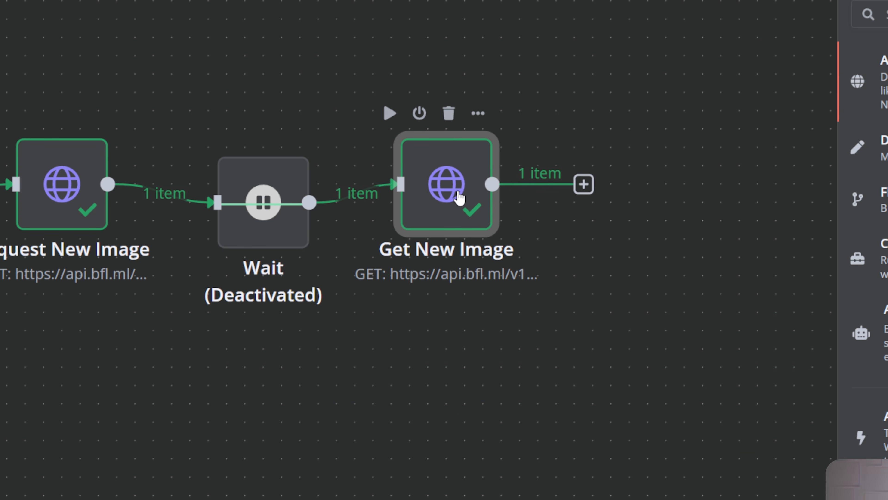
Replace the hard-coded id in Get New Image's URL with a dynamic id from Request New Image.
{"action": "double_click", "coordinate": [460, 198]}
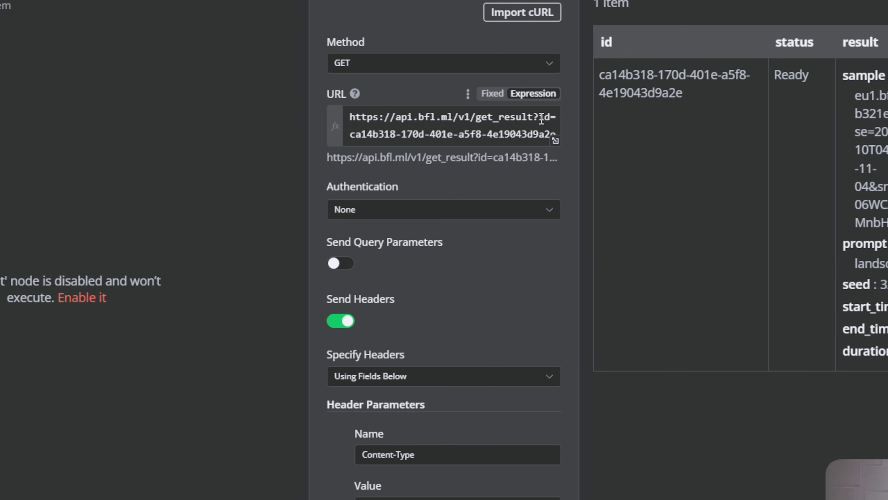
{"action": "left_click_drag", "start_coordinate": [350, 138], "coordinate": [568, 154]}
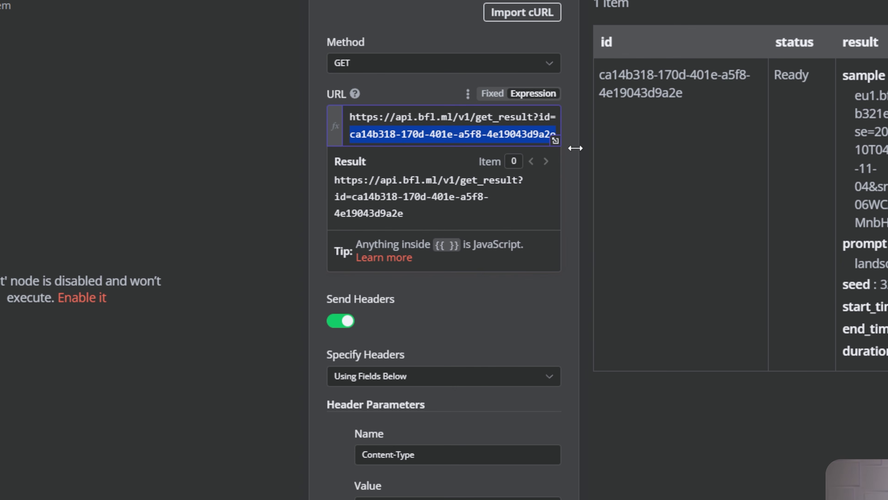
{"action": "key", "text": "BackSpace"}
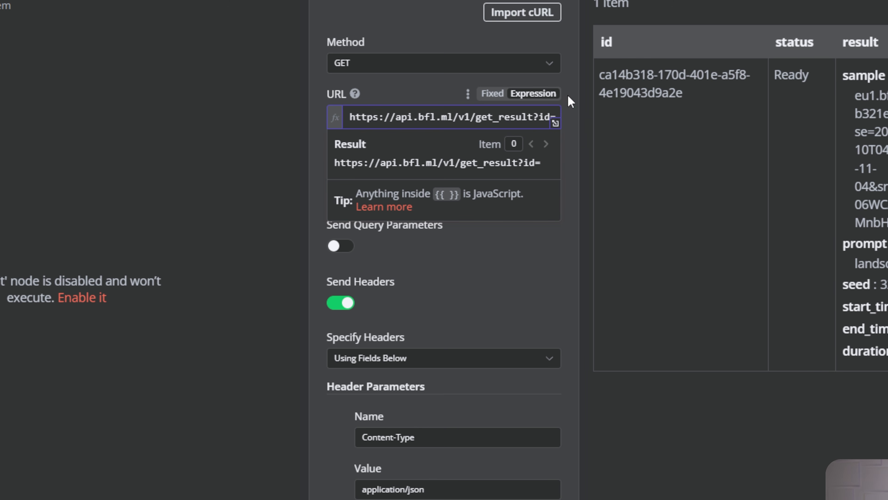
{"action": "left_click", "coordinate": [81, 83]}
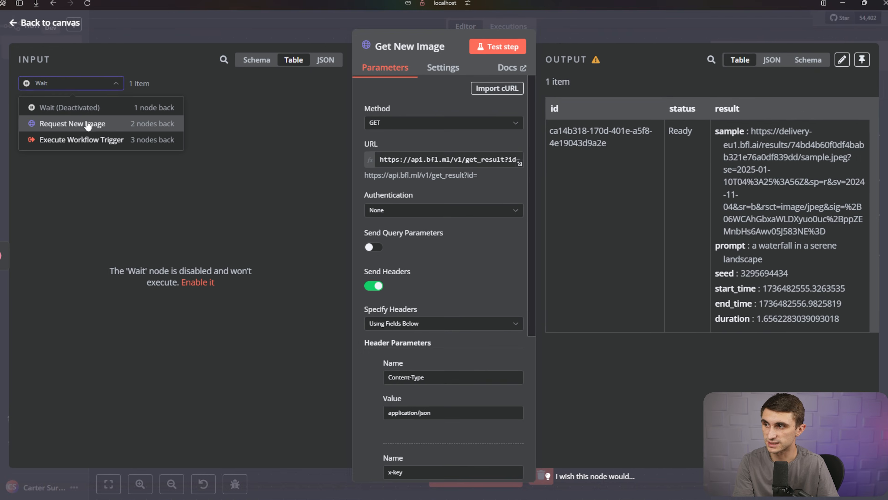
{"action": "left_click", "coordinate": [88, 124]}
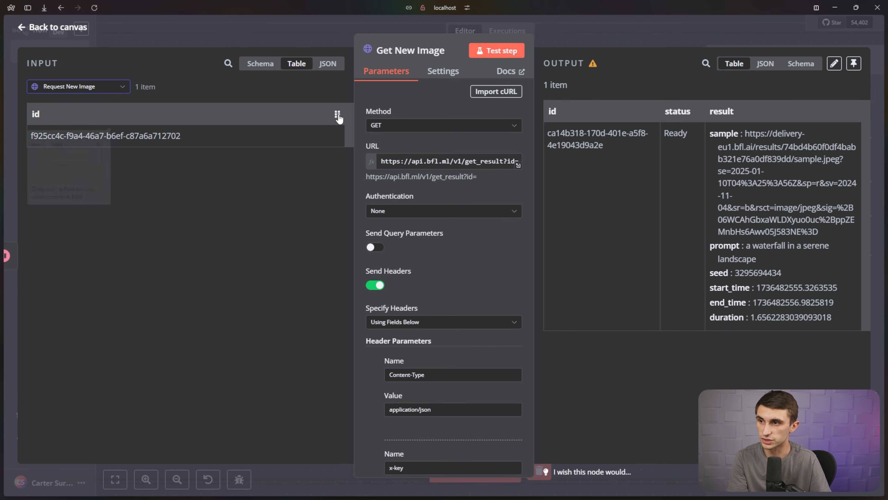
{"action": "left_click_drag", "start_coordinate": [337, 114], "coordinate": [521, 162]}
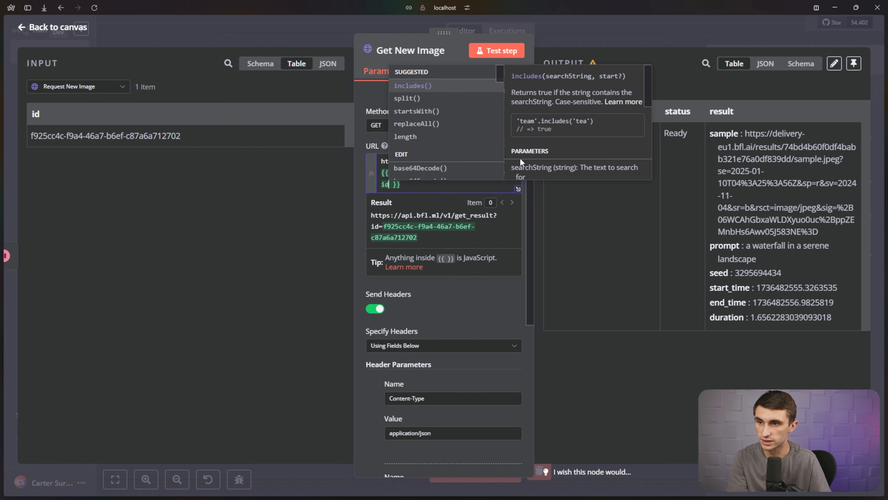
{"action": "left_click", "coordinate": [394, 148]}
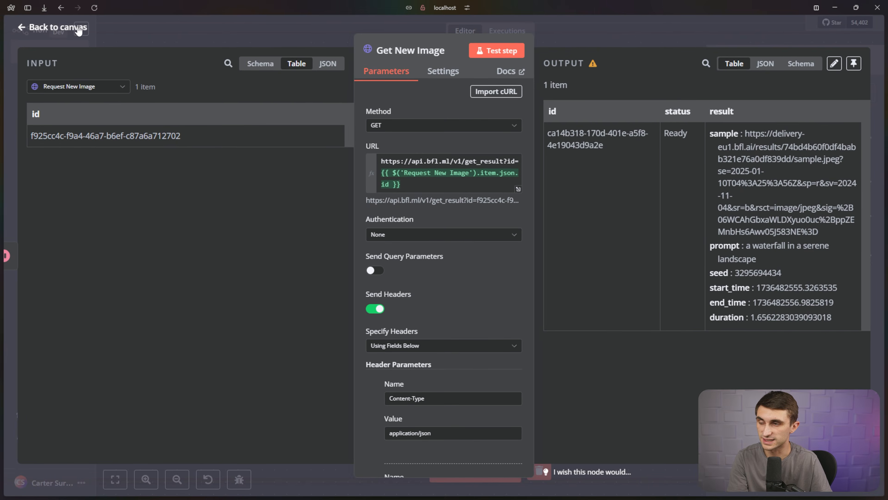
Reactivate the Wait node.
{"action": "left_click", "coordinate": [69, 28]}
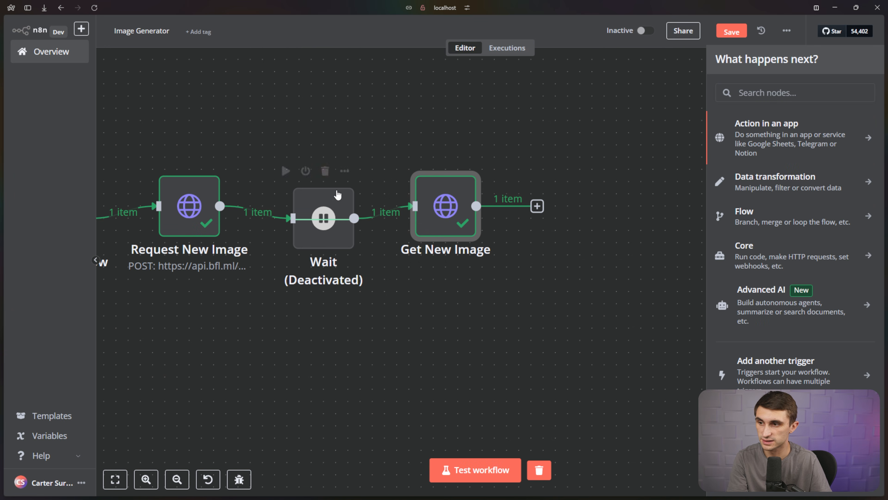
{"action": "right_click", "coordinate": [327, 203]}
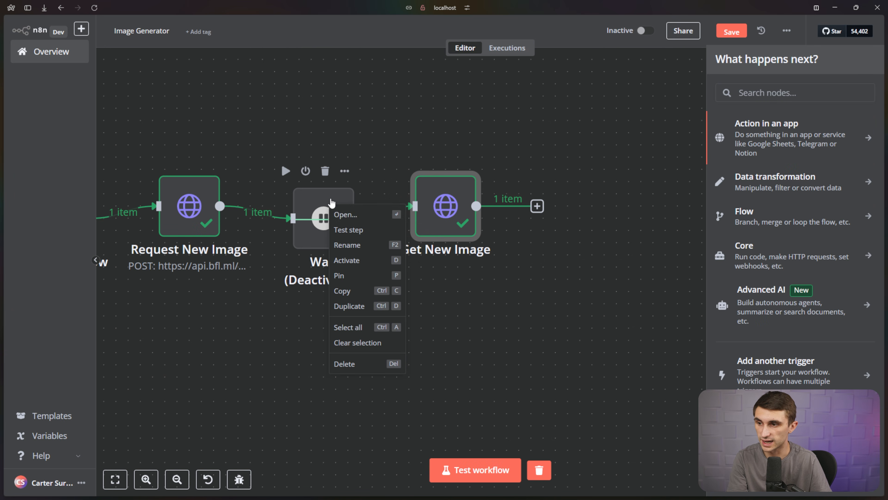
{"action": "left_click", "coordinate": [372, 266]}
{"action": "scroll", "coordinate": [354, 149], "scroll_direction": "left", "scroll_amount": 3}
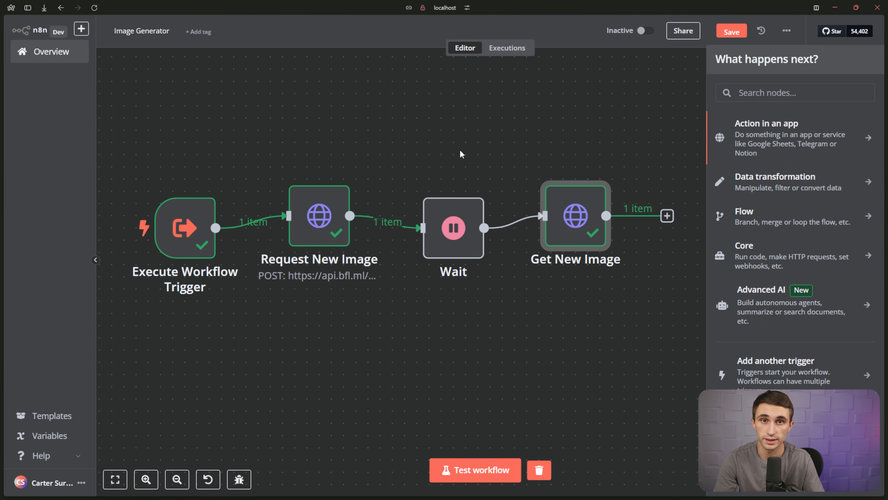
Save Image Generator, open Basic Agent Example, and list the AI Agent's available tools.
{"action": "left_click", "coordinate": [42, 59]}
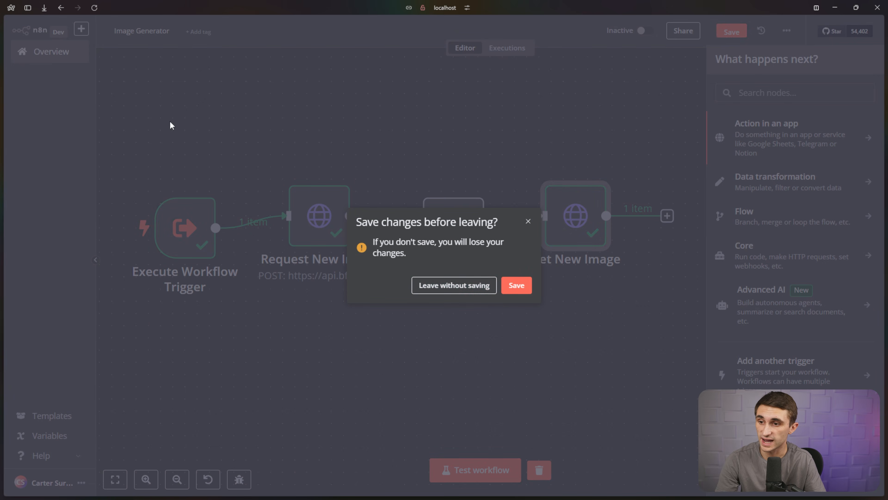
{"action": "left_click", "coordinate": [513, 286]}
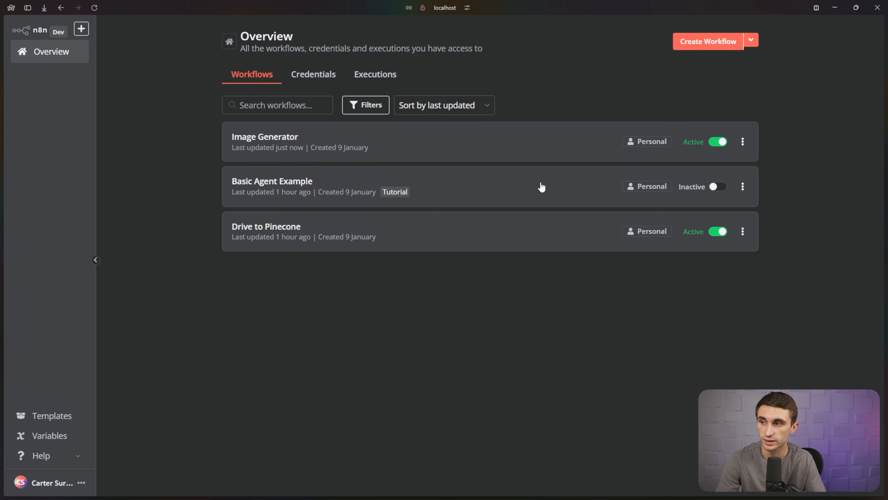
{"action": "left_click", "coordinate": [474, 194]}
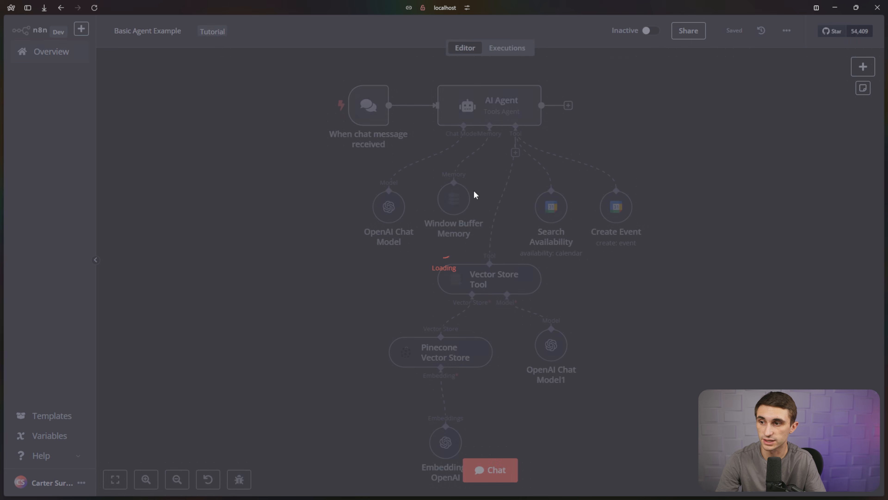
{"action": "left_click", "coordinate": [515, 153]}
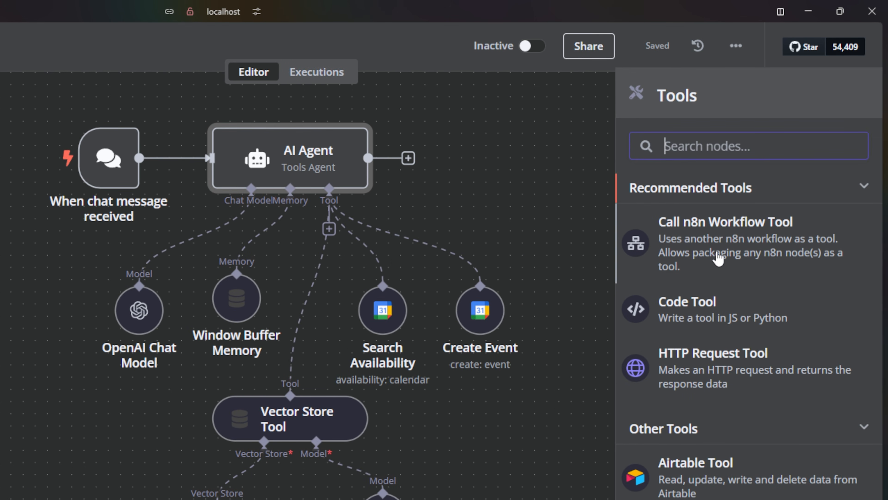
Add a Call n8n Workflow Tool named Generate_Image, described as generating and returning an image from a prompt.
{"action": "left_click", "coordinate": [717, 258]}
{"action": "type", "text": "Gene"}
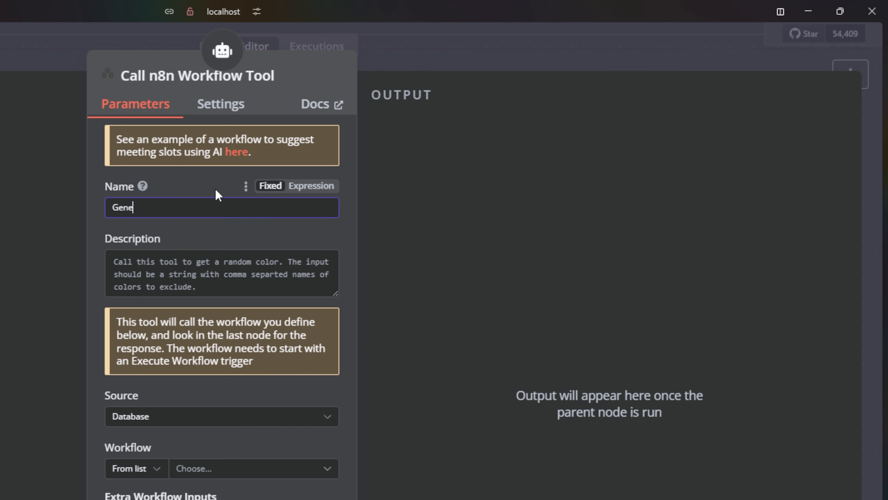
{"action": "type", "text": "rate_Image"}
{"action": "left_click", "coordinate": [217, 273]}
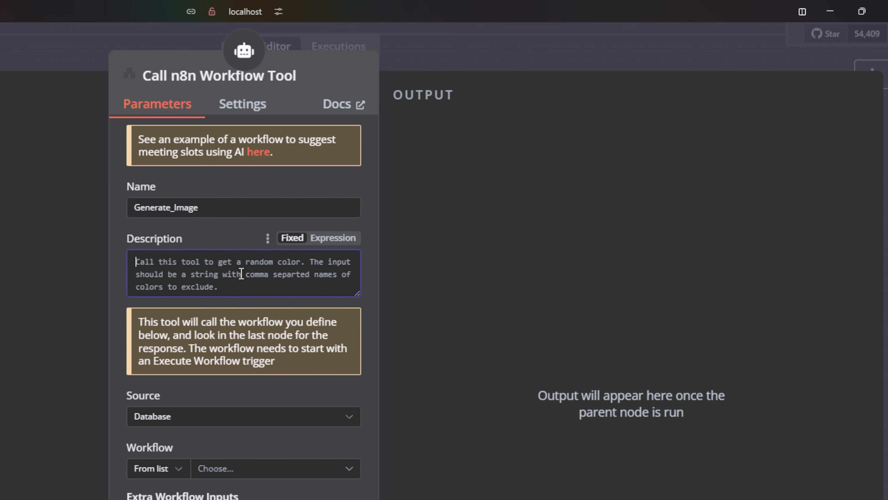
{"action": "type", "text": "Call this tool to"}
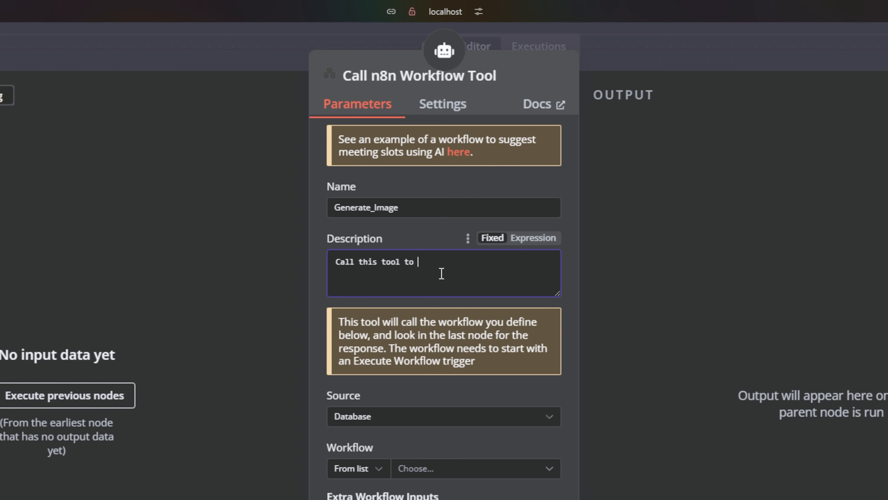
{"action": "type", "text": " generate and receive an image."}
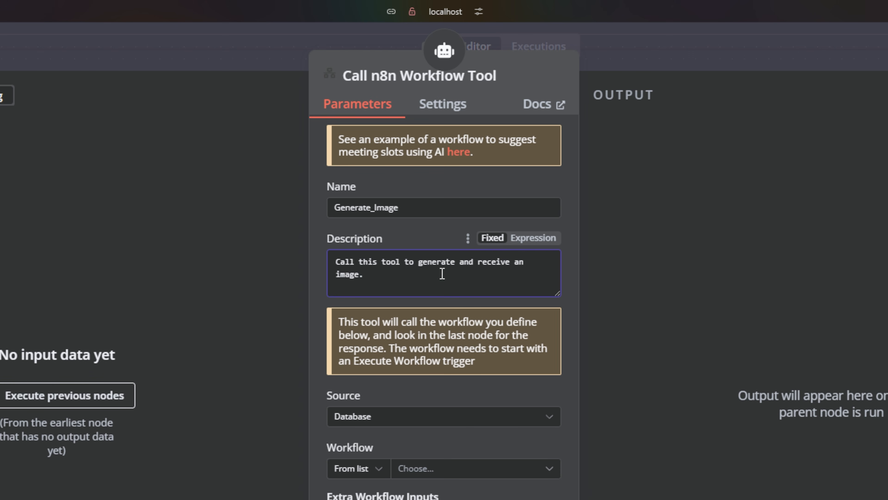
{"action": "type", "text": " You must give it a prompt to ge"}
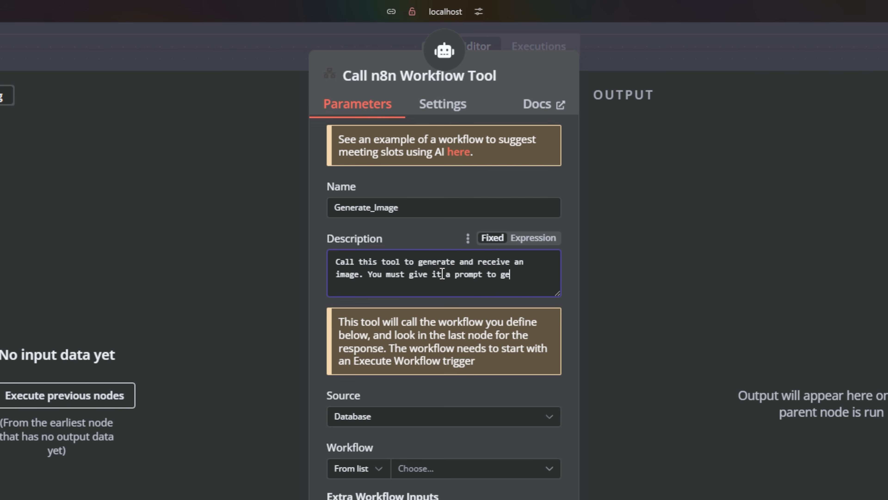
{"action": "type", "text": "nerate the image, "}
{"action": "type", "text": "Sio"}
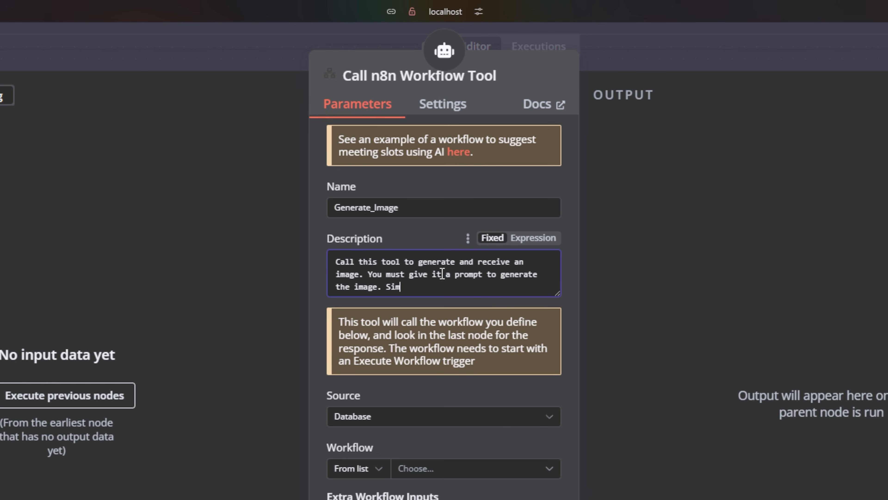
{"action": "type", "text": "ply describe the image for the prompt."}
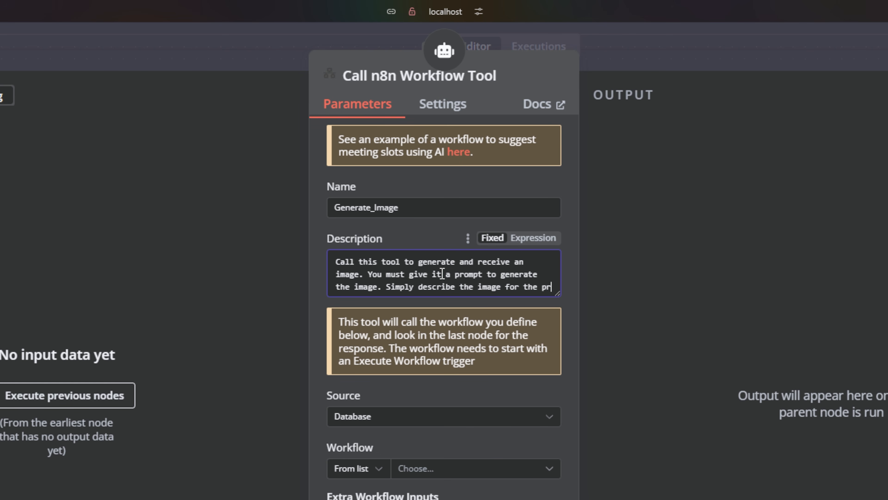
Set the tool's workflow to Image Generator.
{"action": "scroll", "coordinate": [442, 273], "scroll_direction": "down", "scroll_amount": 4}
{"action": "left_click", "coordinate": [434, 346]}
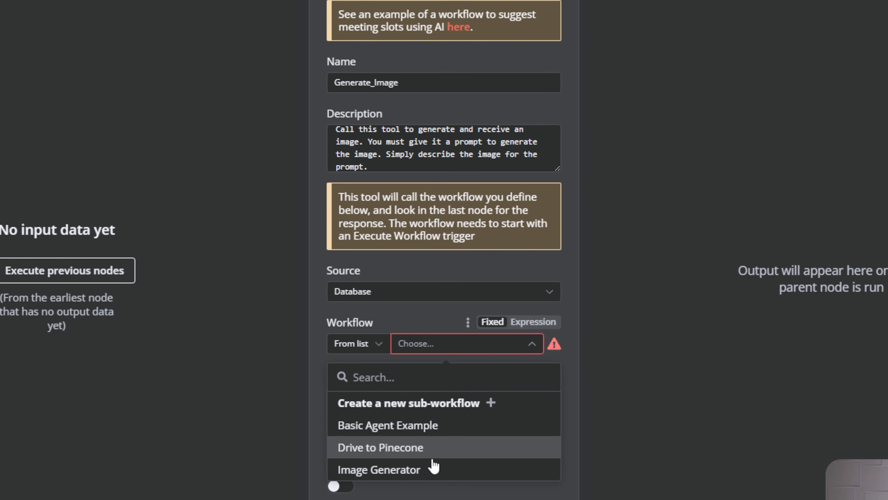
{"action": "left_click", "coordinate": [451, 470]}
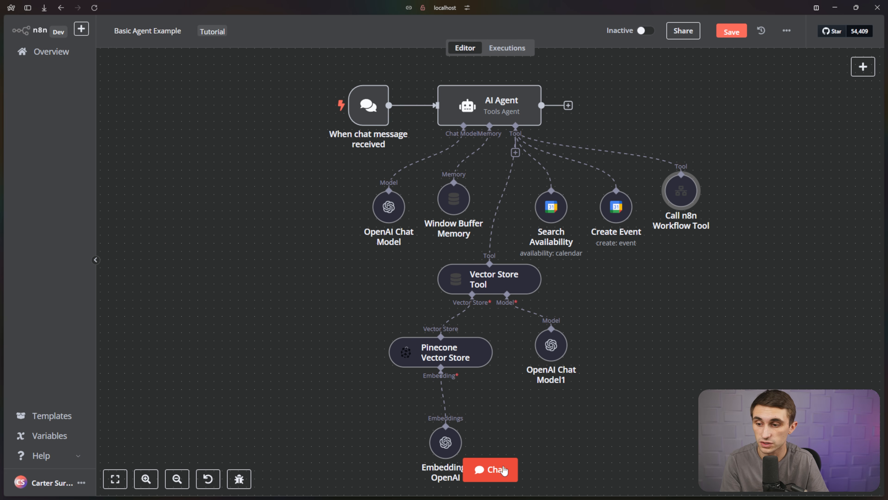
Send the agent the chat message 'Generate an image of a bunny in a field'.
{"action": "left_click", "coordinate": [504, 470]}
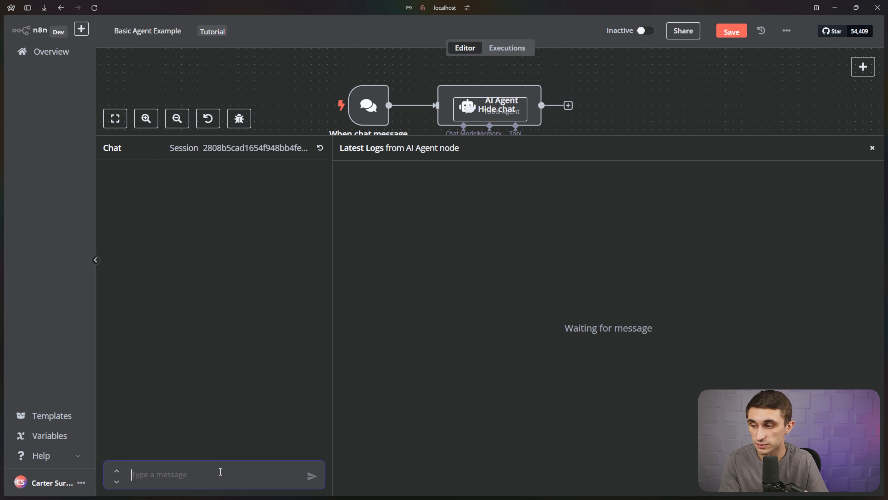
{"action": "type", "text": "Ge"}
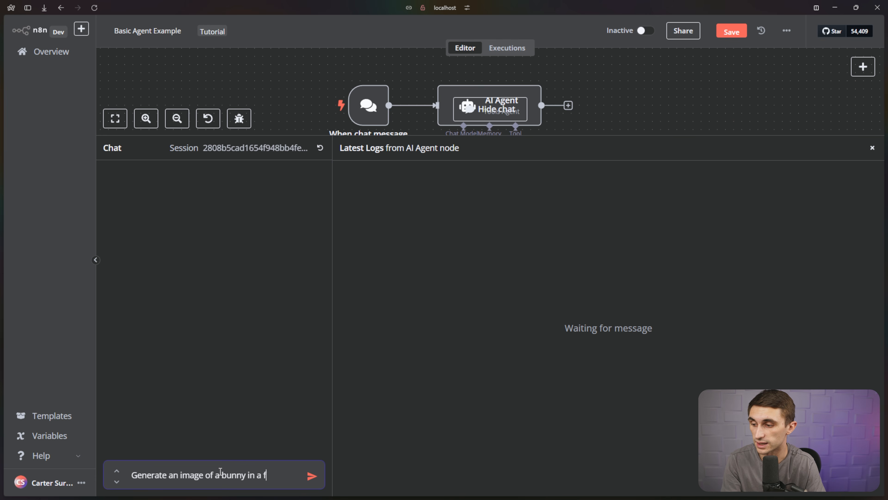
{"action": "key", "text": "Return"}
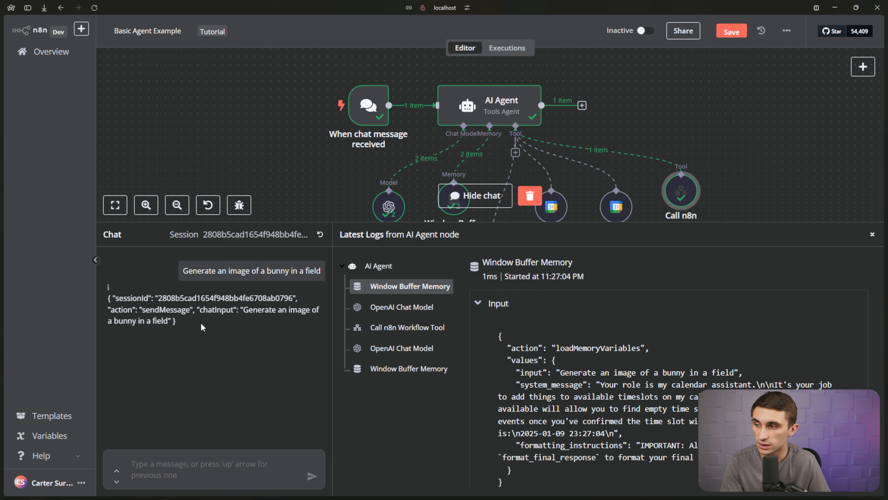
Check the tool log for the detailed bunny image query the agent sent, then close the chat.
{"action": "left_click_drag", "start_coordinate": [201, 326], "coordinate": [109, 298]}
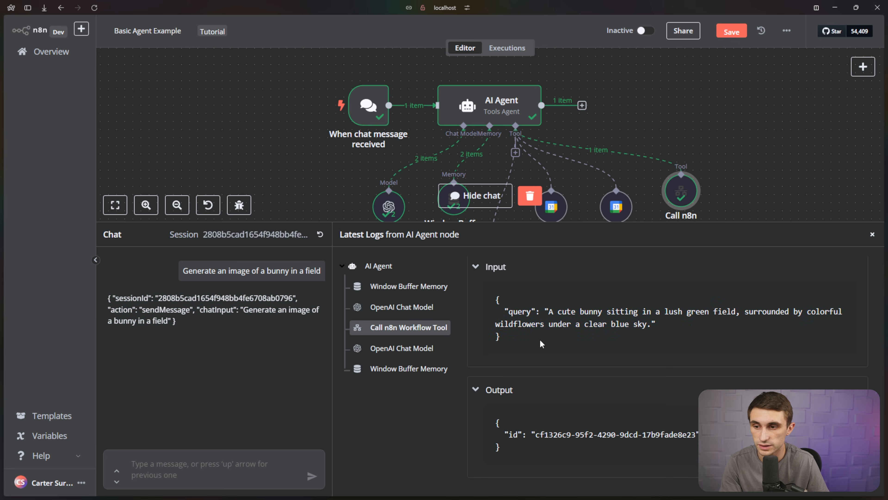
{"action": "left_click_drag", "start_coordinate": [517, 338], "coordinate": [499, 299]}
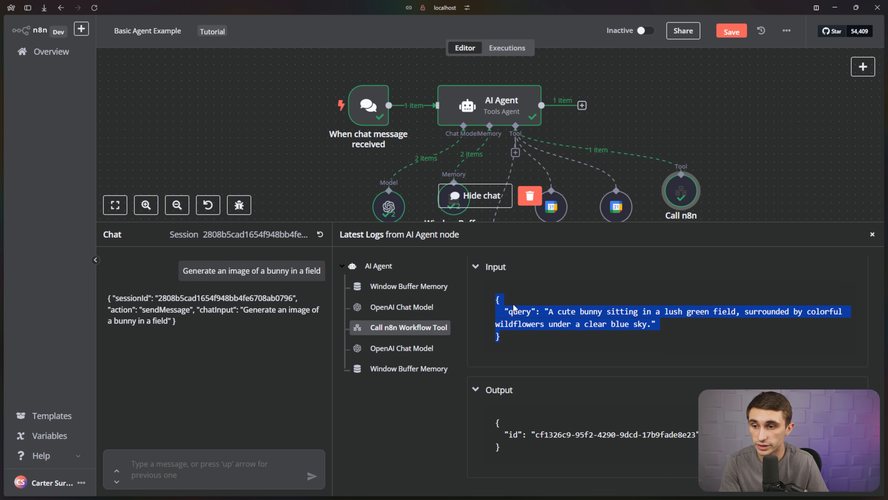
{"action": "left_click", "coordinate": [528, 312]}
{"action": "mouse_move", "coordinate": [561, 312]}
{"action": "left_mouse_down"}
{"action": "mouse_move", "coordinate": [846, 312]}
{"action": "mouse_move", "coordinate": [572, 327]}
{"action": "mouse_move", "coordinate": [650, 325]}
{"action": "mouse_move", "coordinate": [607, 311]}
{"action": "mouse_move", "coordinate": [551, 312]}
{"action": "left_mouse_up"}
{"action": "left_click", "coordinate": [651, 325]}
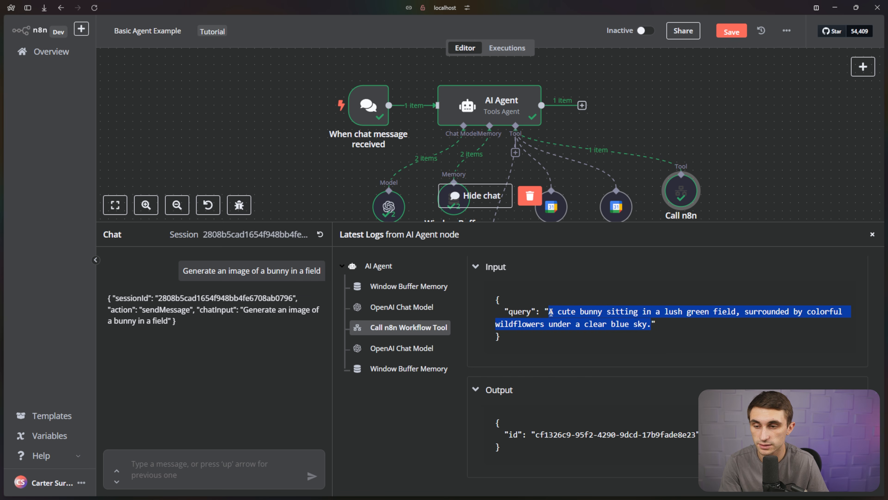
{"action": "left_click", "coordinate": [872, 235]}
{"action": "left_click", "coordinate": [872, 235]}
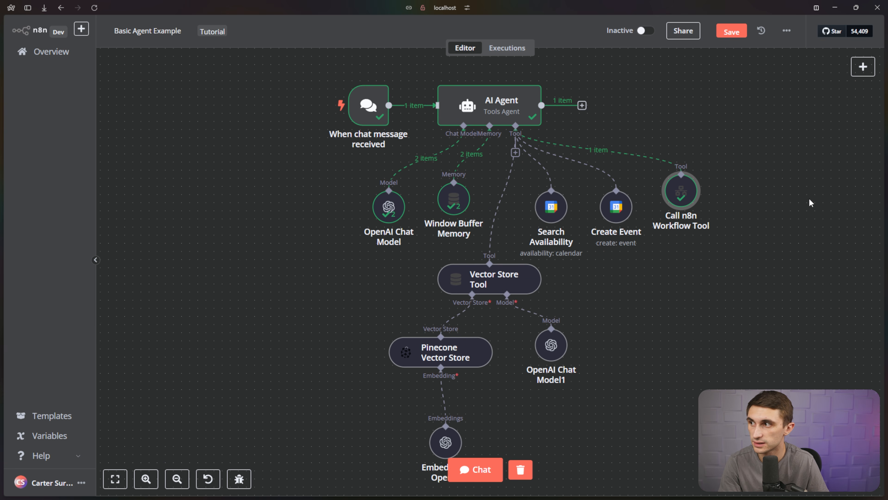
Save the agent workflow and open the Image Generator workflow.
{"action": "left_click", "coordinate": [60, 53]}
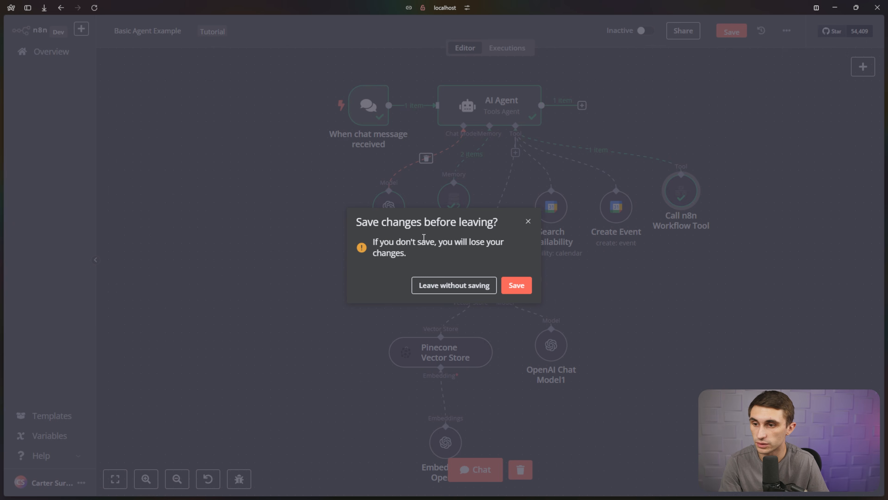
{"action": "left_click", "coordinate": [515, 285]}
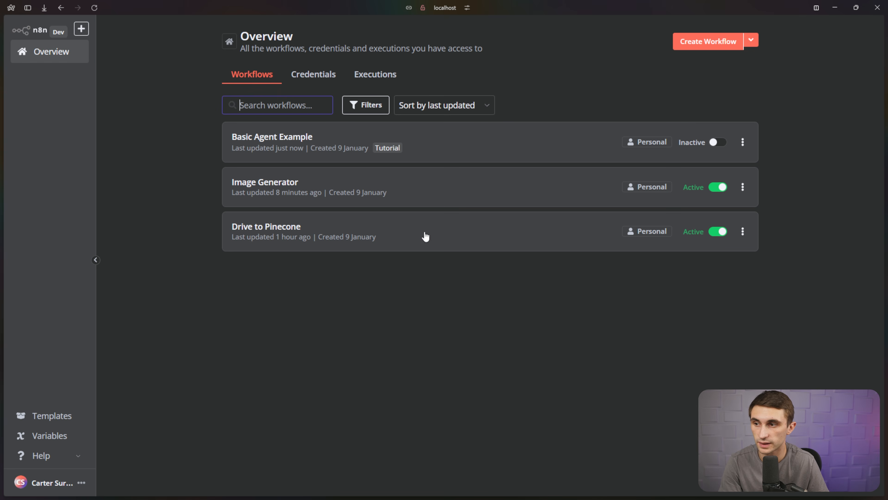
{"action": "left_click", "coordinate": [373, 193]}
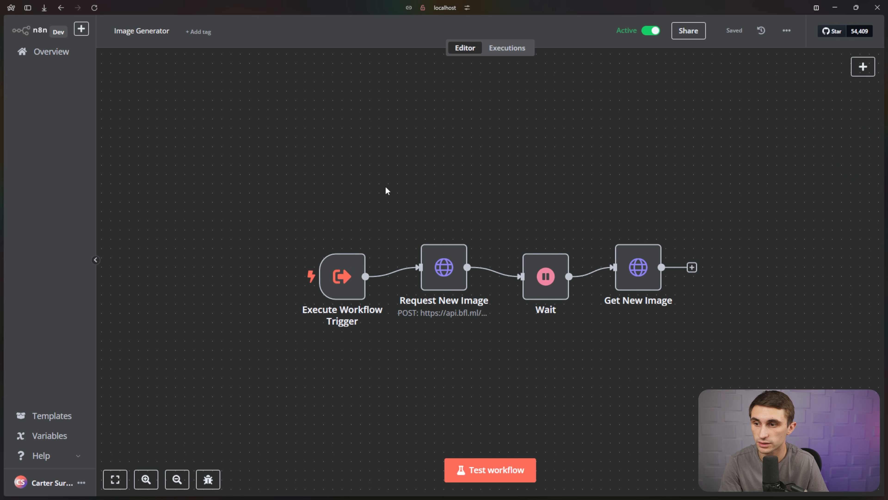
Check the latest execution's trigger output for the bunny query, then return to the editor.
{"action": "left_click", "coordinate": [508, 49]}
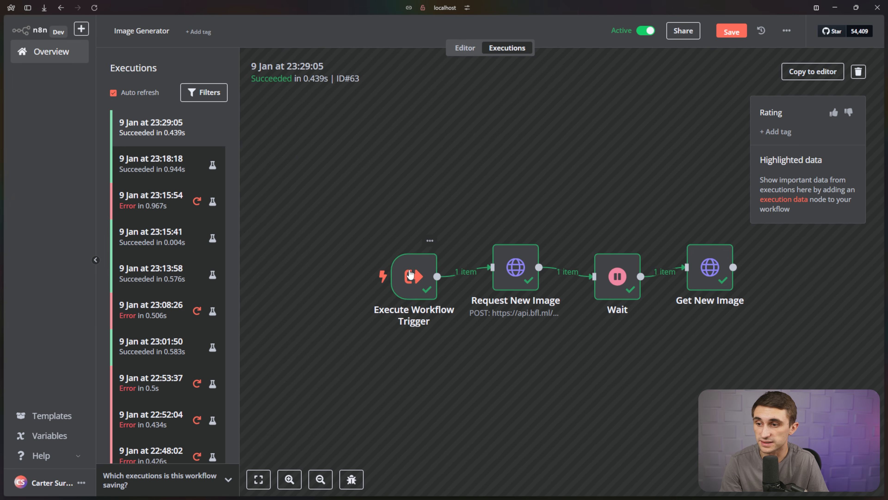
{"action": "double_click", "coordinate": [410, 274]}
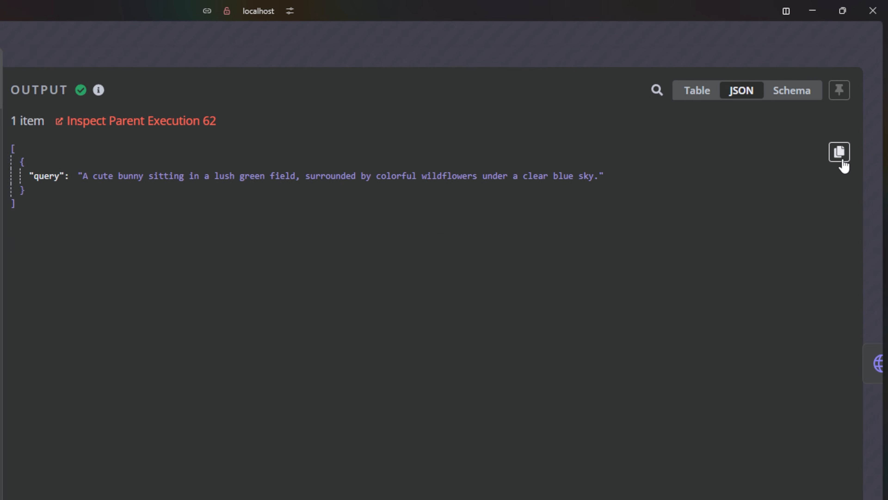
{"action": "left_click", "coordinate": [55, 26]}
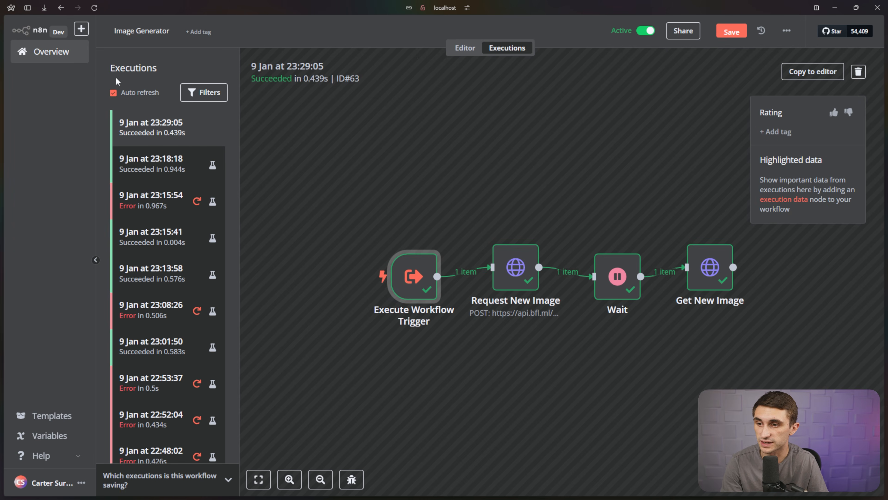
{"action": "left_click", "coordinate": [465, 47]}
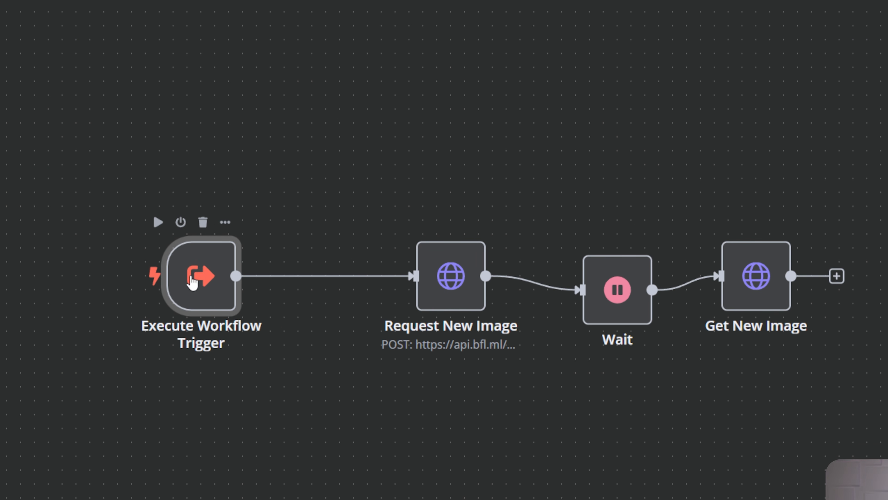
Add a step on the trigger→Request New Image connection, search 'open', and show OpenAI's actions.
{"action": "mouse_move", "coordinate": [302, 289]}
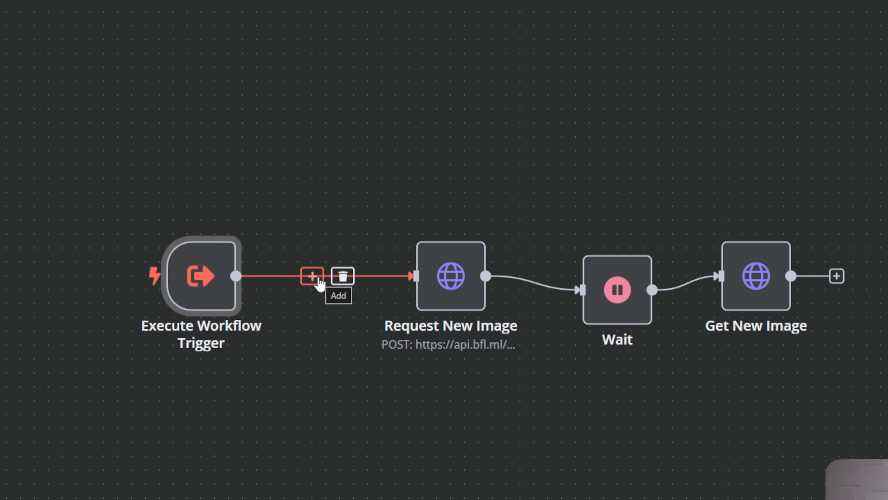
{"action": "mouse_move", "coordinate": [220, 296]}
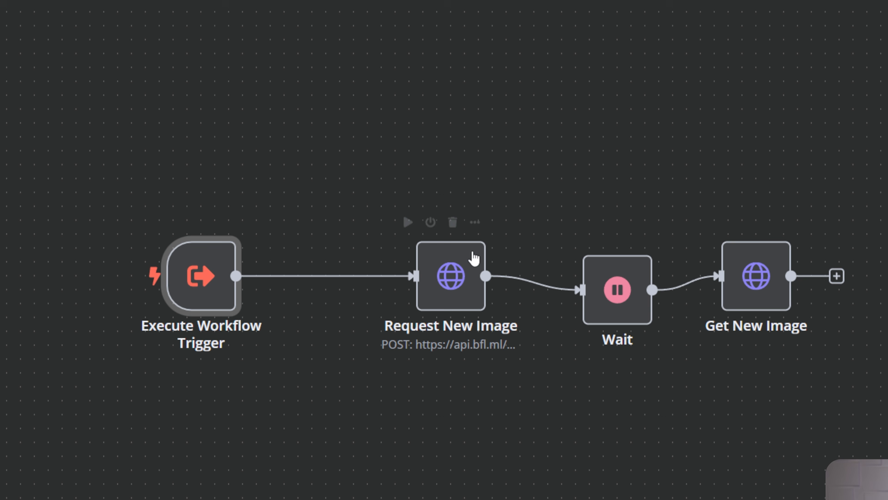
{"action": "left_click", "coordinate": [315, 277]}
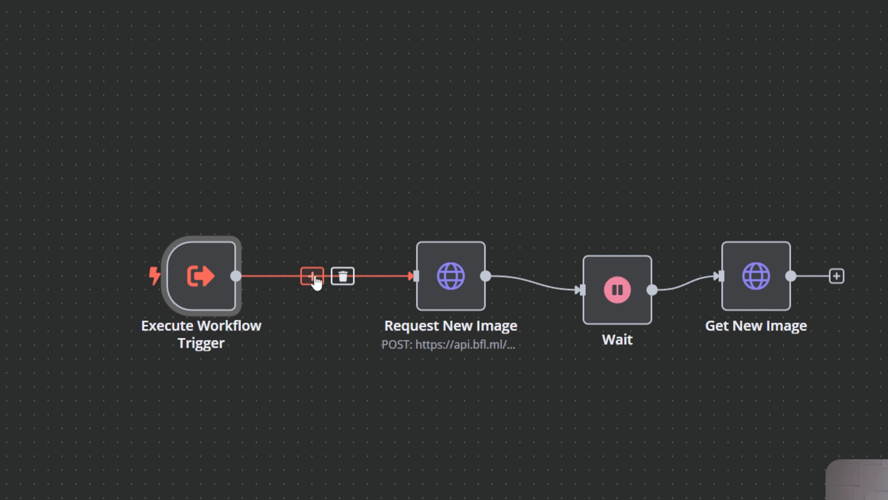
{"action": "type", "text": "open"}
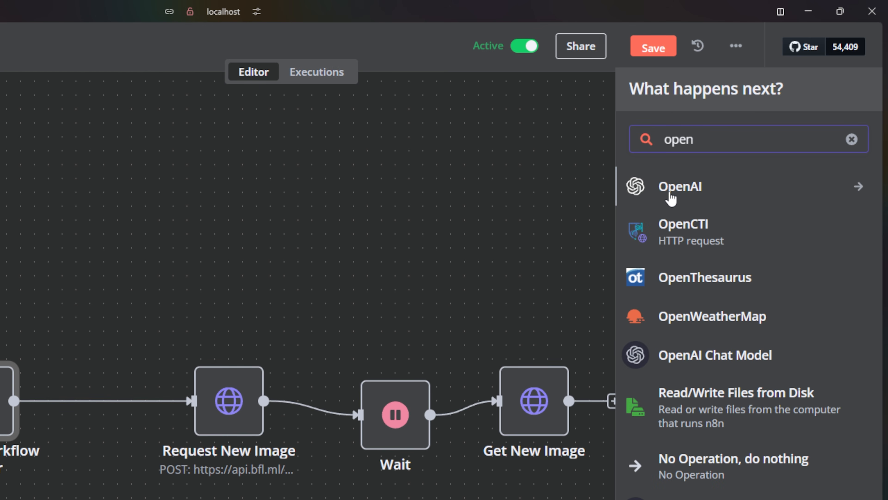
{"action": "left_click", "coordinate": [671, 198]}
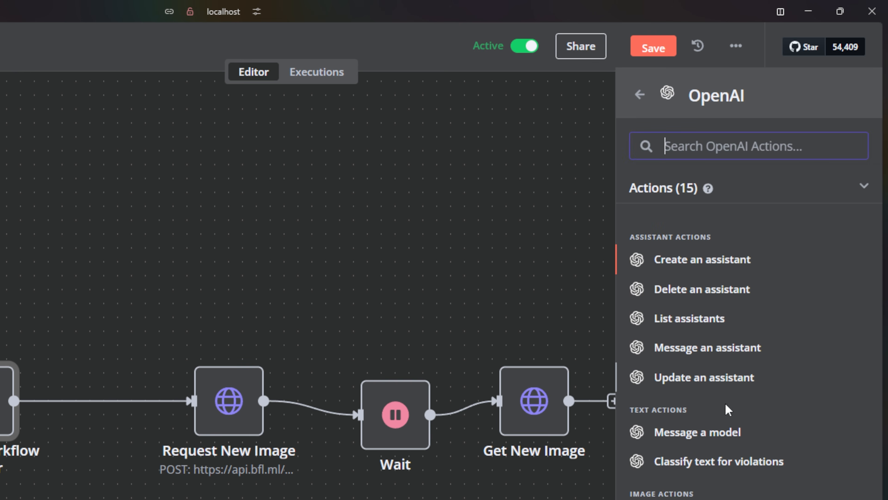
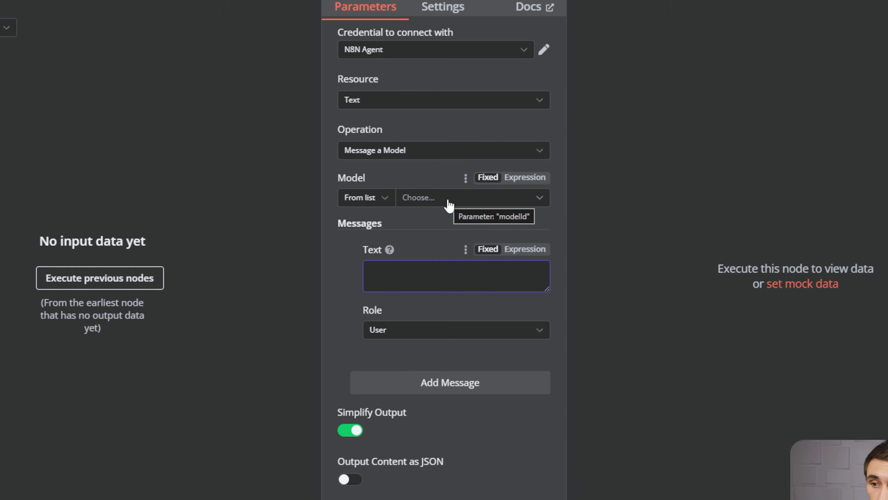
Set the OpenAI node's model to GPT-4O-MINI and its first message role to System.
{"action": "left_click", "coordinate": [448, 200]}
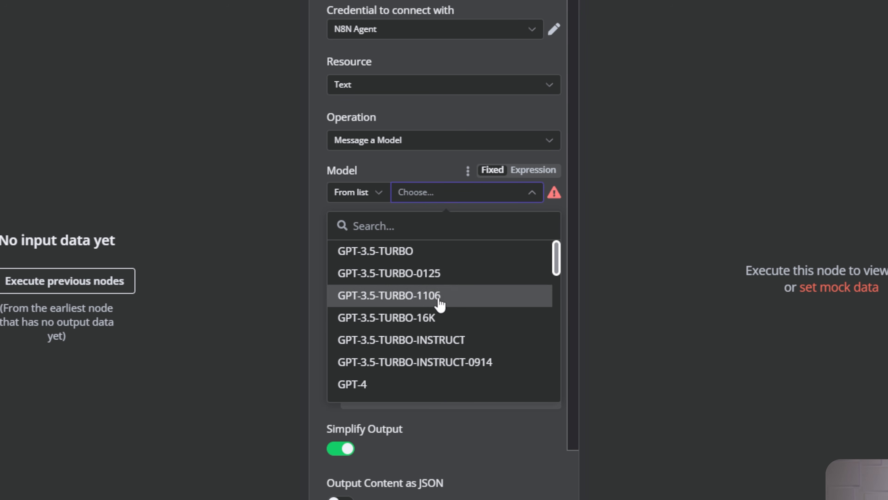
{"action": "scroll", "coordinate": [440, 308], "scroll_direction": "down", "scroll_amount": 15}
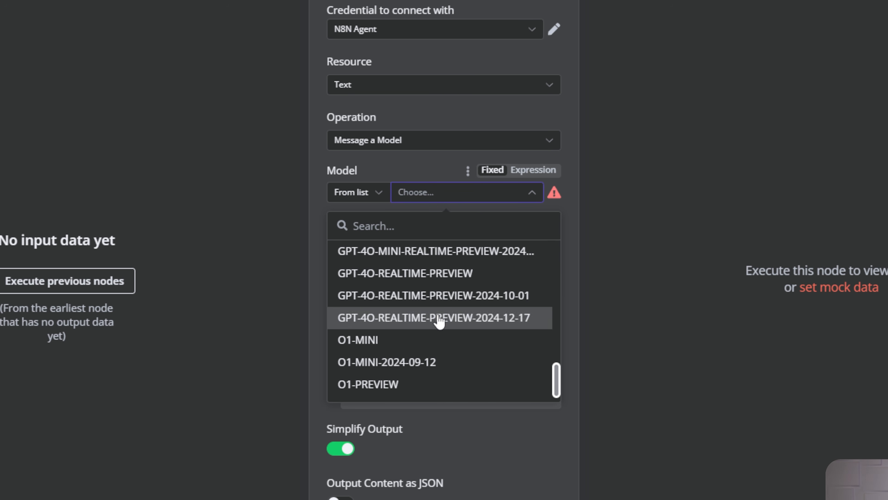
{"action": "left_click", "coordinate": [413, 342]}
{"action": "left_click", "coordinate": [452, 339]}
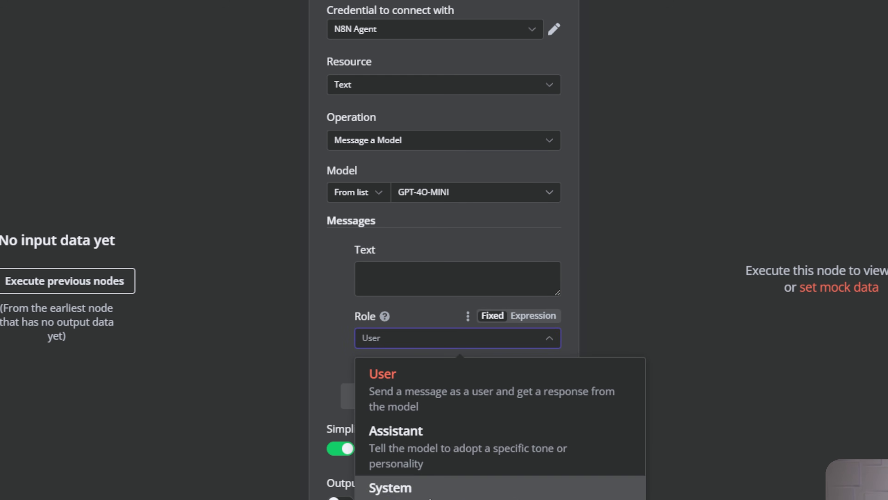
{"action": "left_click", "coordinate": [399, 487]}
{"action": "left_click", "coordinate": [429, 268]}
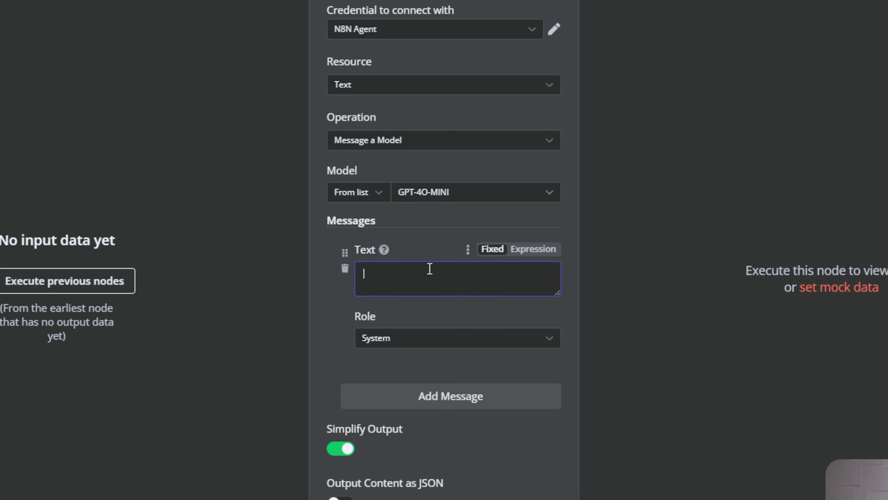
Write the system prompt's JSON-output instruction and paste the example query JSON below it.
{"action": "type", "text": "You"}
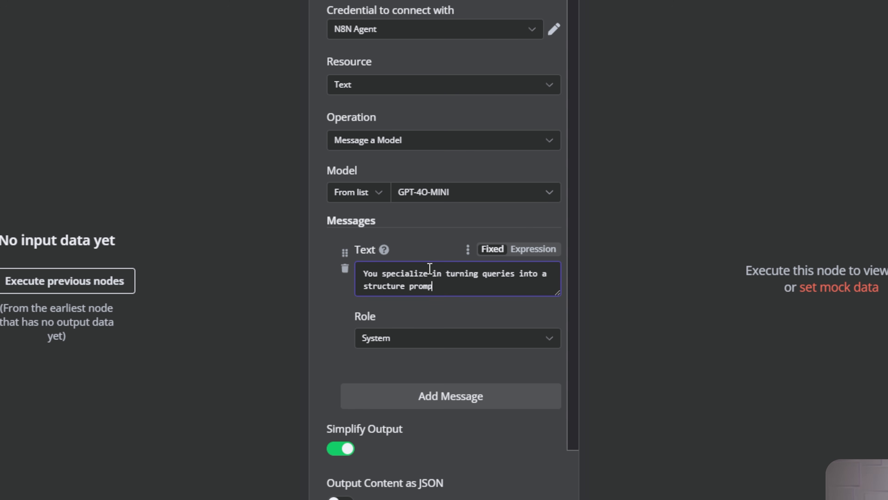
{"action": "key", "text": "BackSpace"}
{"action": "type", "text": "put and outputting your res"}
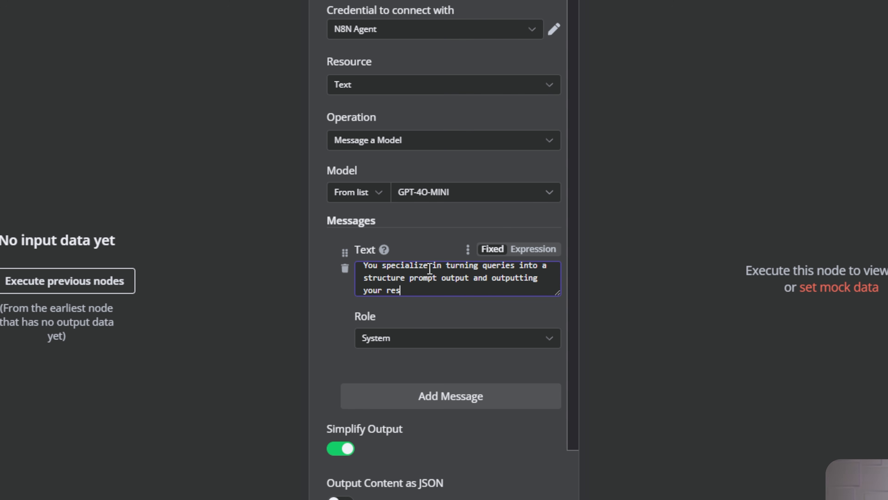
{"action": "type", "text": "ponse in JSON."}
{"action": "key", "text": "Return"}
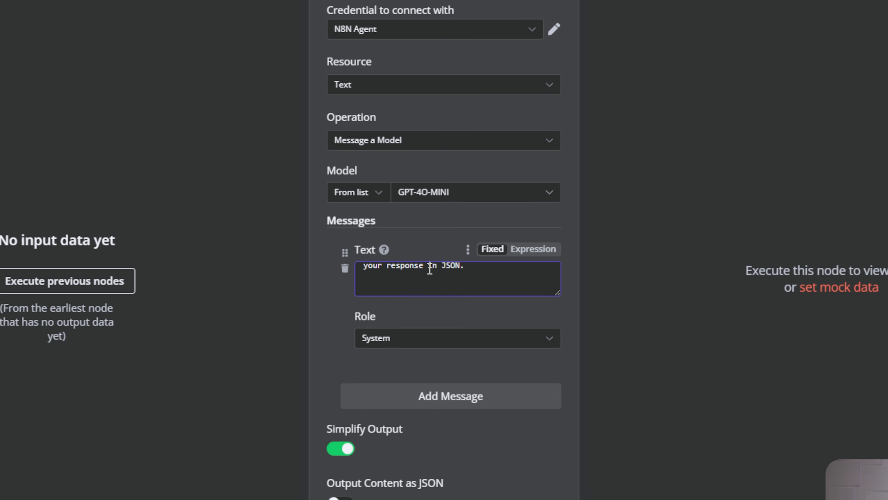
{"action": "type", "text": "The user response looks like this"}
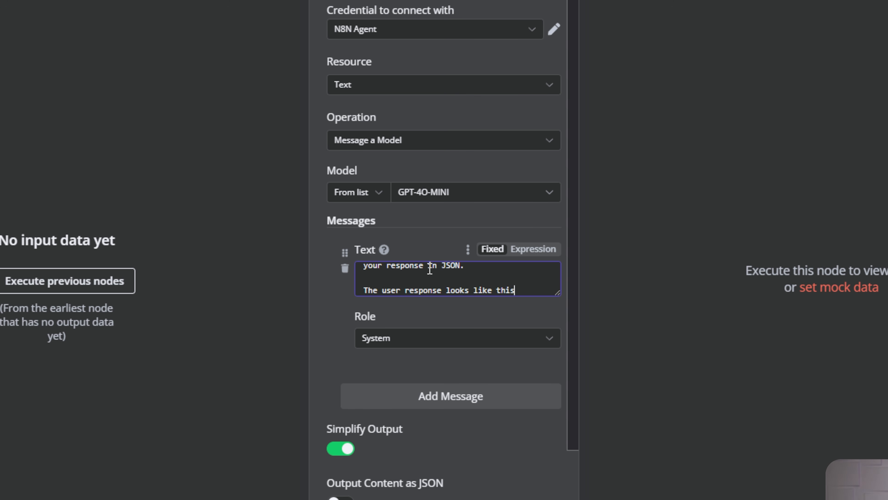
{"action": "type", "text": ", here's an exam"}
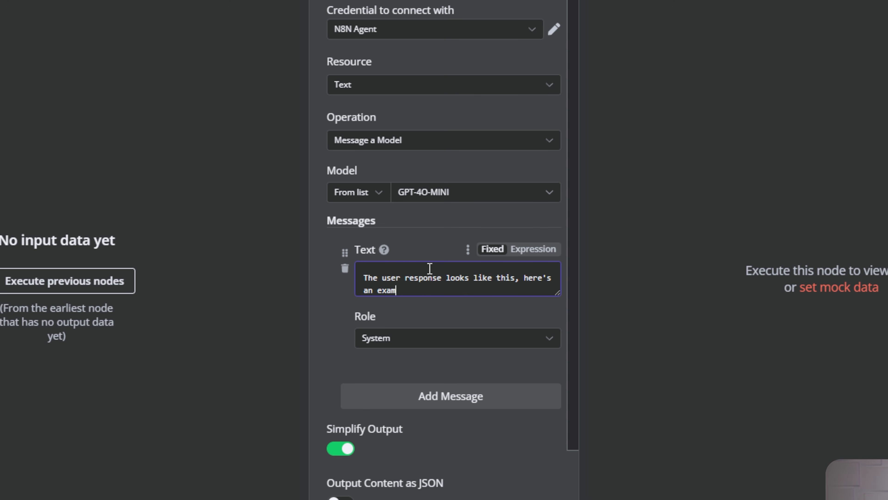
{"action": "type", "text": "ple:"}
{"action": "key", "text": "Return"}
{"action": "key", "text": "ctrl+v"}
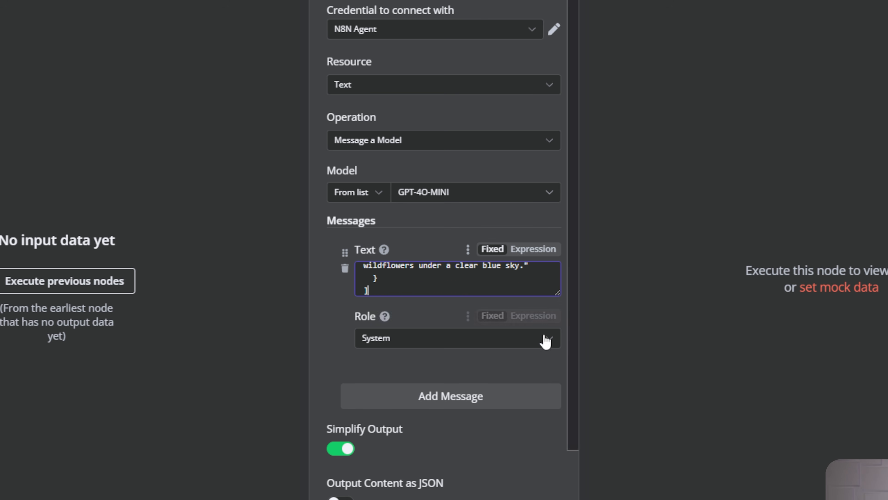
{"action": "left_click_drag", "start_coordinate": [559, 292], "coordinate": [559, 445]}
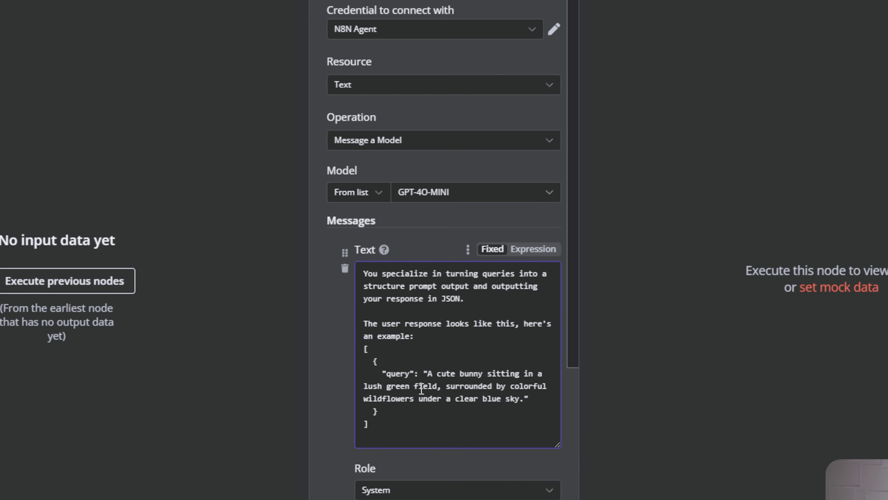
{"action": "left_click_drag", "start_coordinate": [396, 427], "coordinate": [364, 349]}
{"action": "left_click", "coordinate": [406, 429]}
{"action": "key", "text": "Return"}
{"action": "key", "text": "Return"}
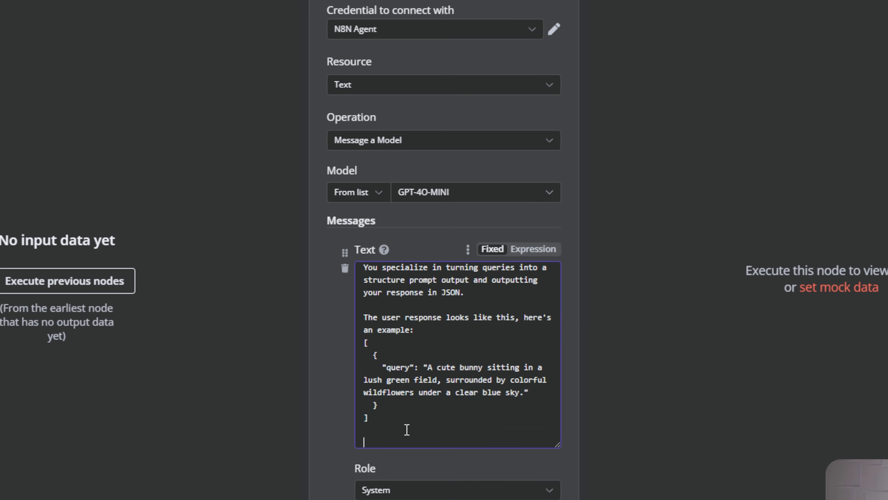
Add the output instruction and an Example Output block using a "prompt" key.
{"action": "type", "text": "owers under a clear blue sky.\"   } ]  "}
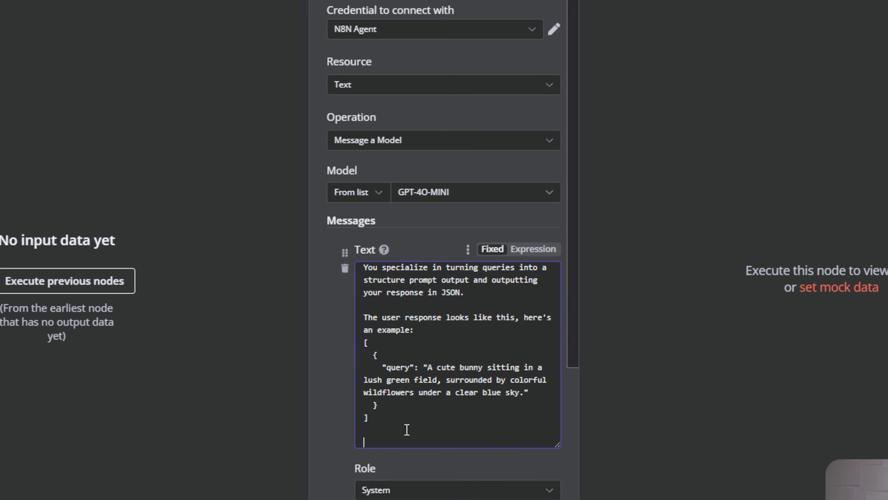
{"action": "type", "text": "Output a JSON object of whatever is"}
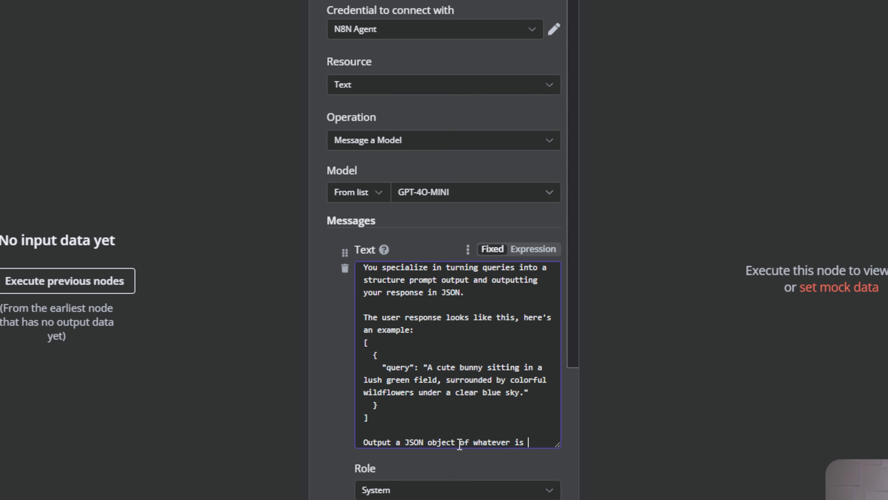
{"action": "type", "text": " inside of the "}
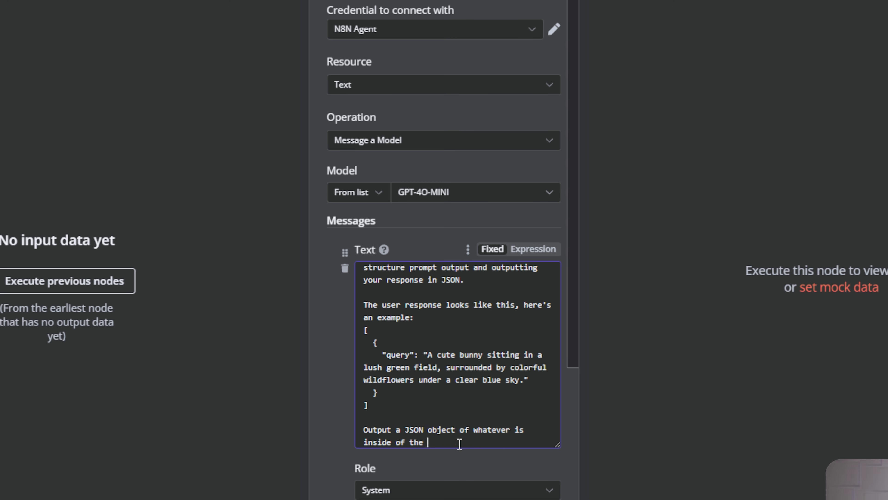
{"action": "type", "text": "query parameter."}
{"action": "key", "text": "Return"}
{"action": "key", "text": "Return"}
{"action": "type", "text": "Example O"}
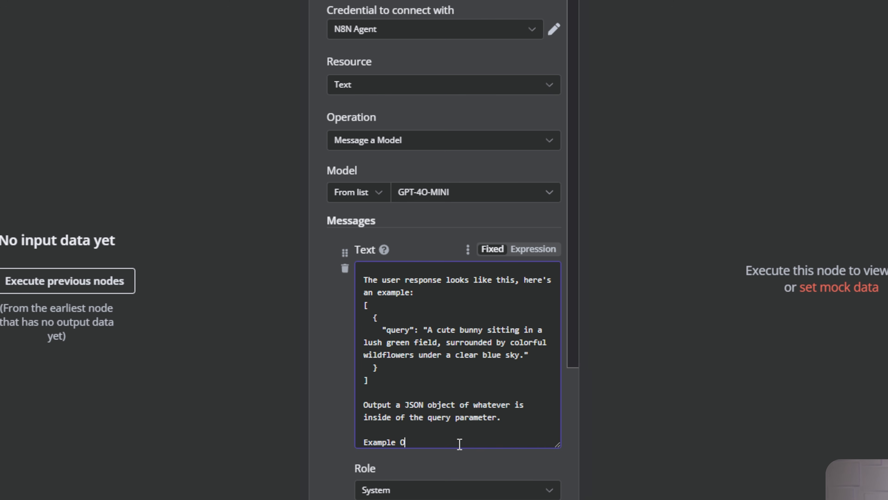
{"action": "type", "text": "utput:"}
{"action": "key", "text": "Return"}
{"action": "left_click_drag", "start_coordinate": [379, 351], "coordinate": [349, 301]}
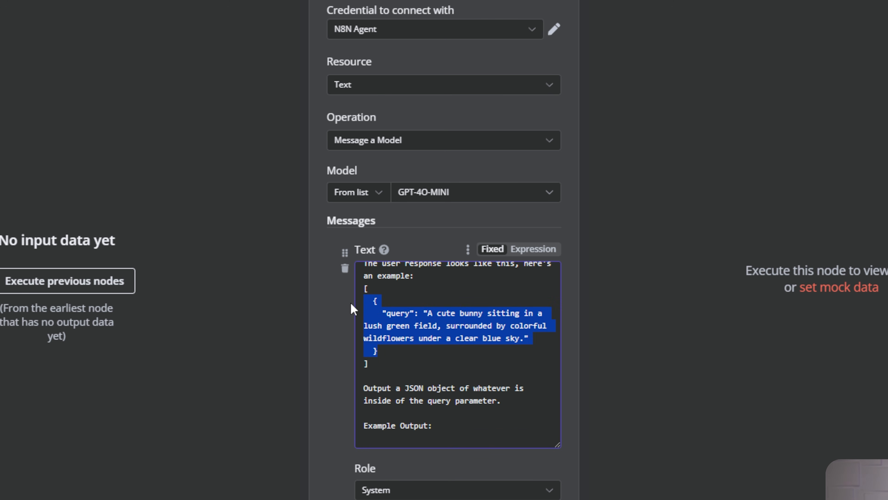
{"action": "key", "text": "ctrl+c"}
{"action": "left_click", "coordinate": [422, 438]}
{"action": "key", "text": "ctrl+v"}
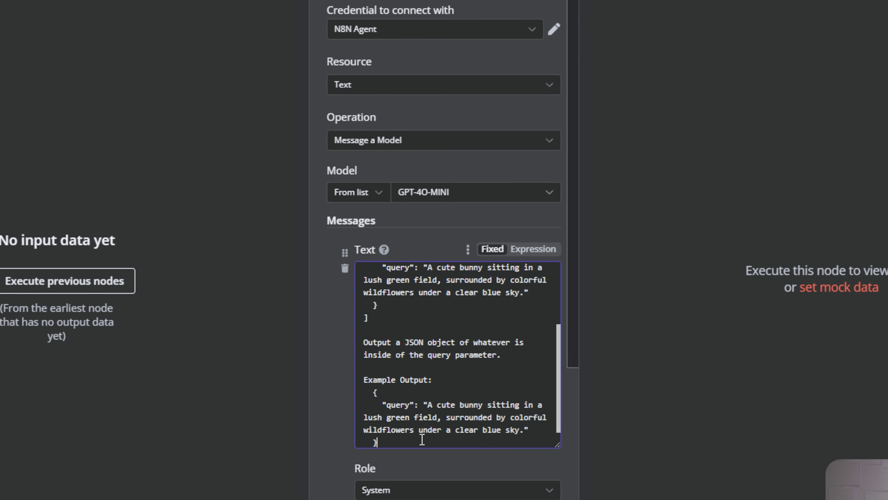
{"action": "scroll", "coordinate": [425, 437], "scroll_direction": "down", "scroll_amount": 2}
{"action": "double_click", "coordinate": [397, 331]}
{"action": "type", "text": "p"}
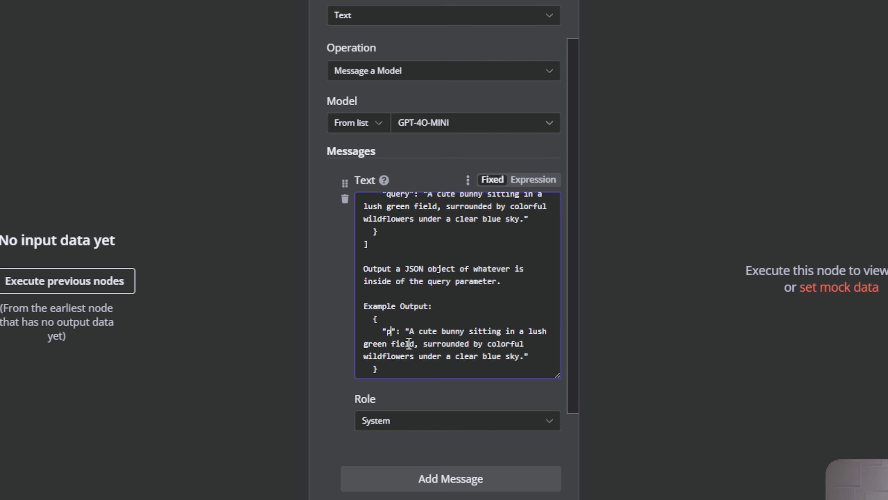
{"action": "type", "text": "rompt"}
Review the finished prompt and turn on Output Content as JSON.
{"action": "left_click_drag", "start_coordinate": [433, 331], "coordinate": [518, 356]}
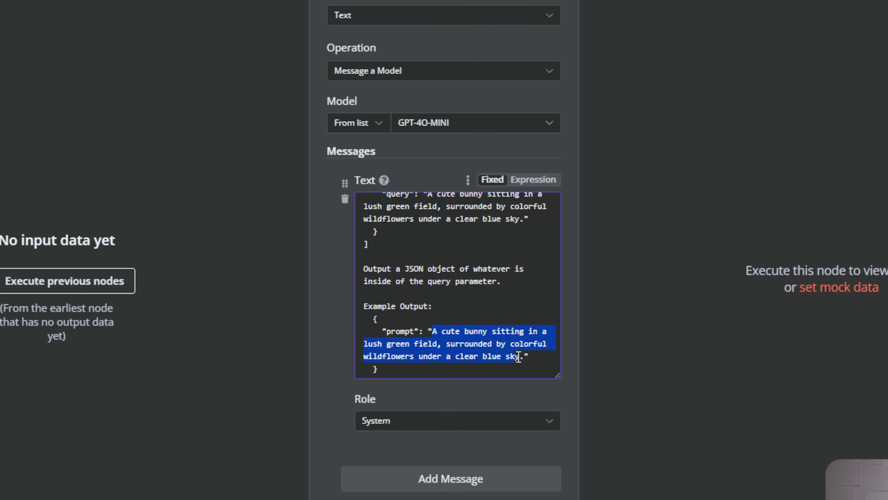
{"action": "left_click", "coordinate": [506, 372]}
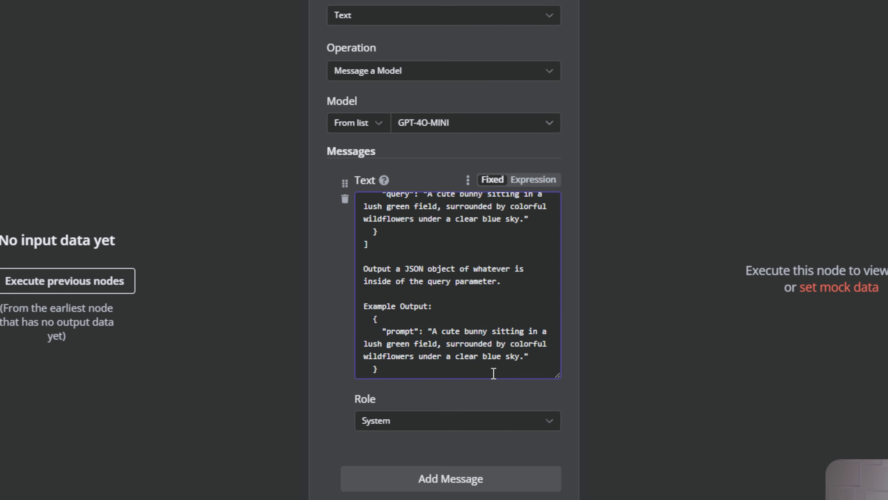
{"action": "left_click_drag", "start_coordinate": [493, 372], "coordinate": [335, 314]}
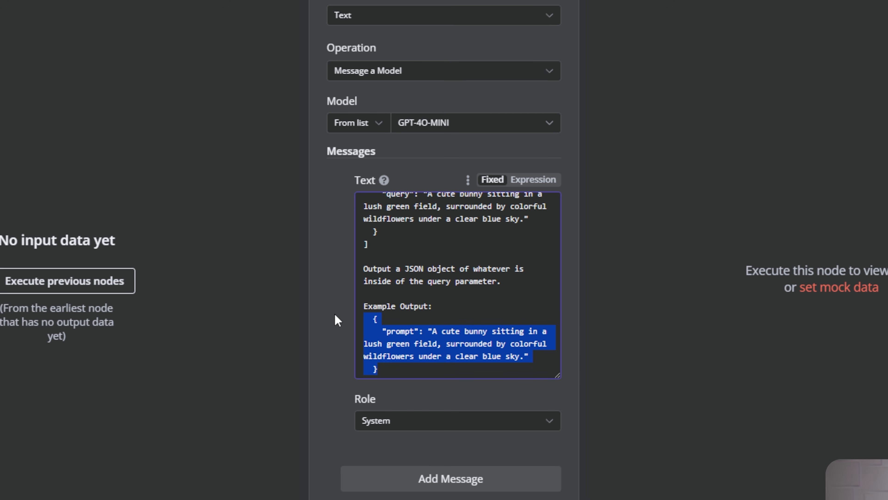
{"action": "left_click", "coordinate": [335, 326]}
{"action": "scroll", "coordinate": [333, 350], "scroll_direction": "down", "scroll_amount": 5}
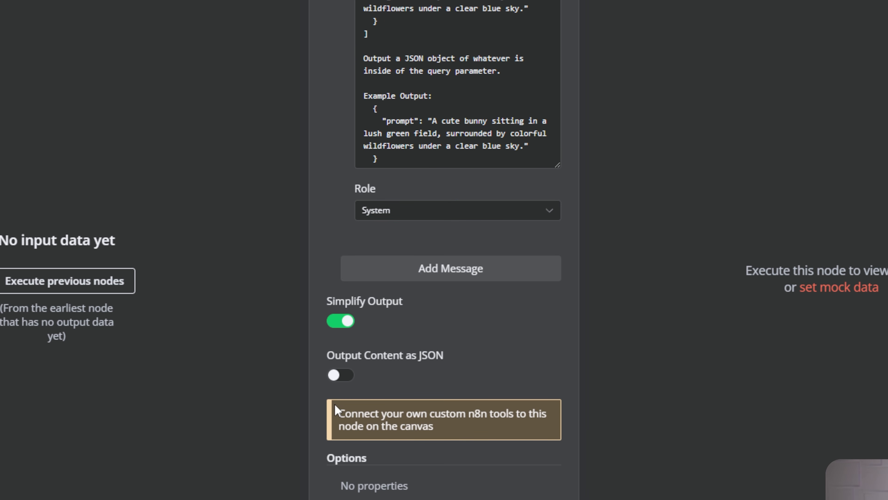
{"action": "left_click", "coordinate": [345, 376]}
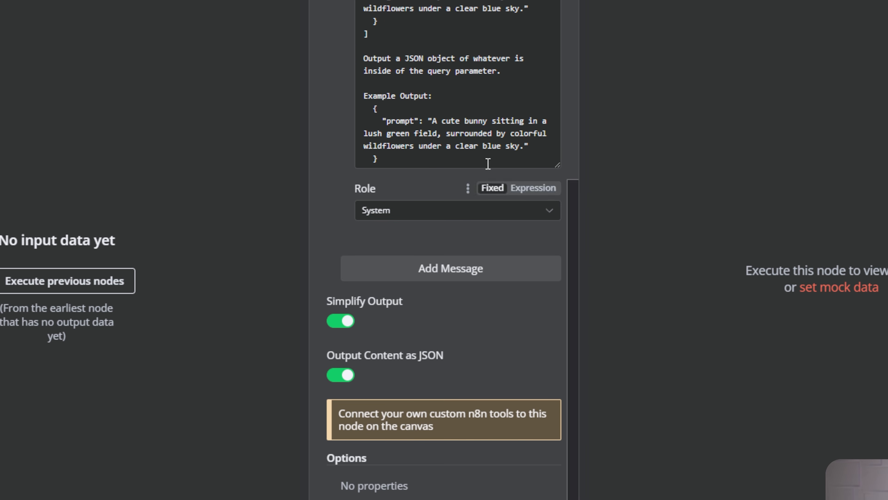
Test the OpenAI step, check the generated JSON prompt in its output, and return to canvas.
{"action": "left_click", "coordinate": [496, 51]}
{"action": "left_click_drag", "start_coordinate": [569, 167], "coordinate": [722, 169]}
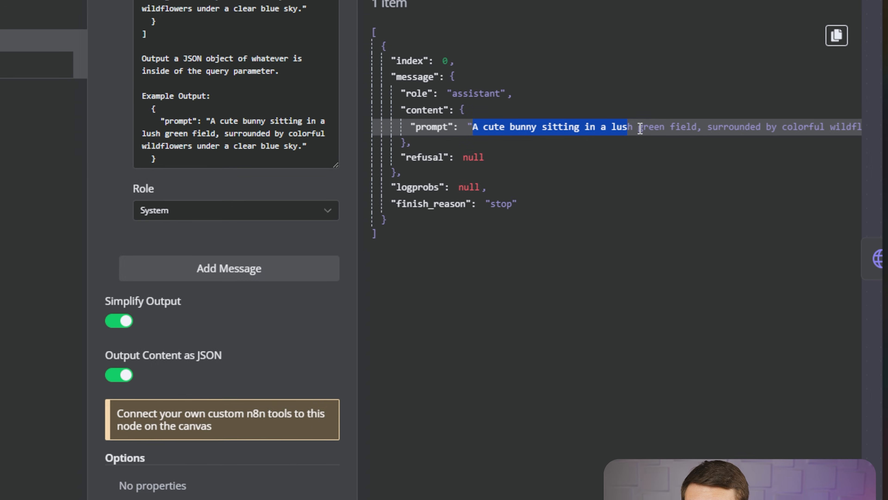
{"action": "left_click_drag", "start_coordinate": [640, 128], "coordinate": [847, 135]}
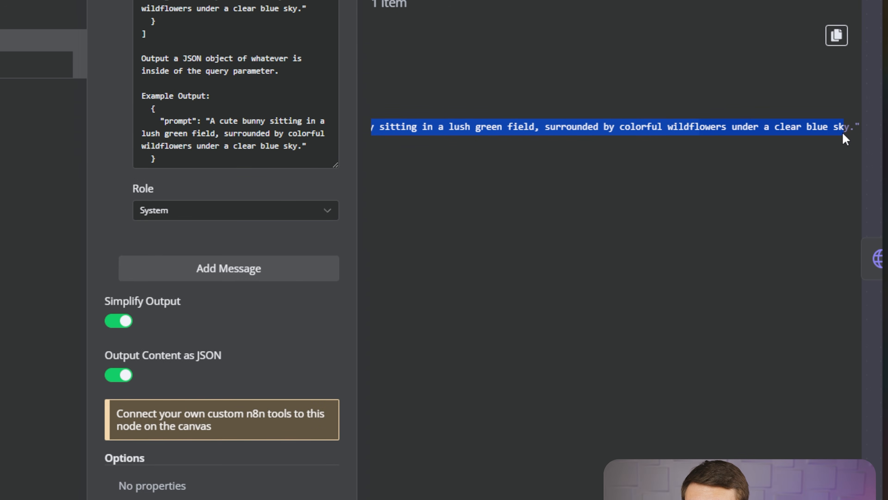
{"action": "left_click", "coordinate": [87, 28]}
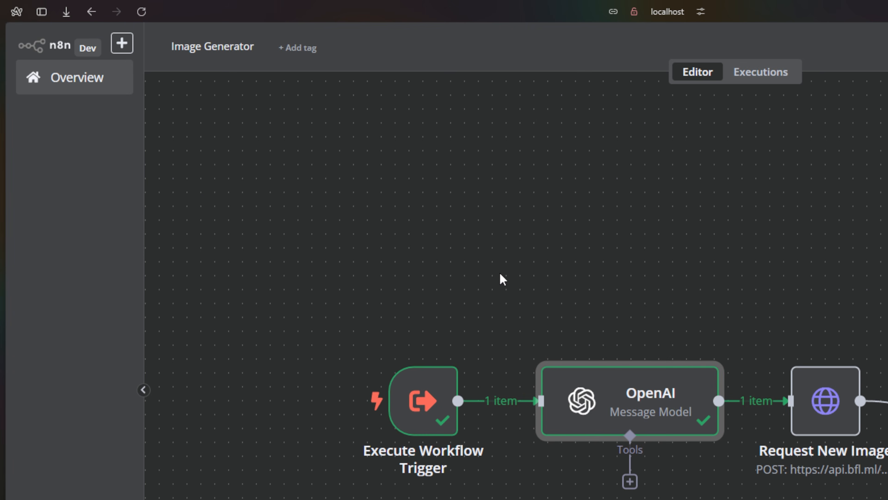
Replace Request New Image's fixed waterfall prompt with the expression {{ $json.message.content.prompt }}.
{"action": "double_click", "coordinate": [825, 401]}
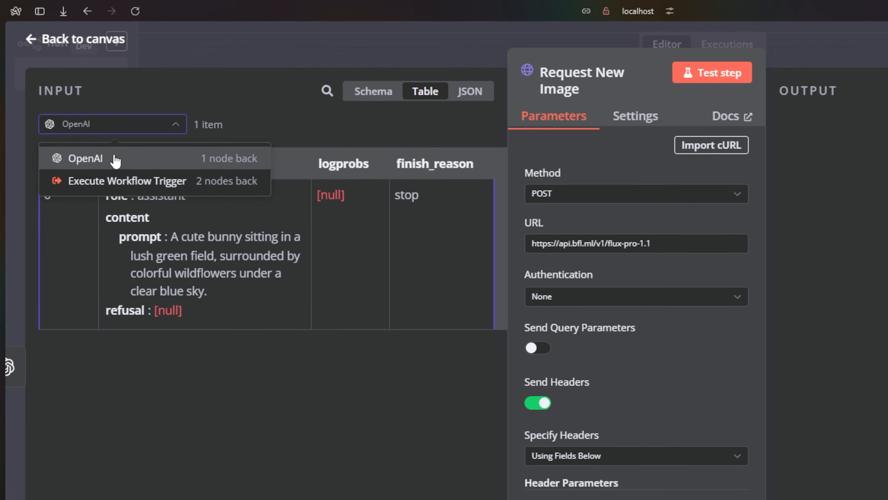
{"action": "left_click", "coordinate": [78, 111]}
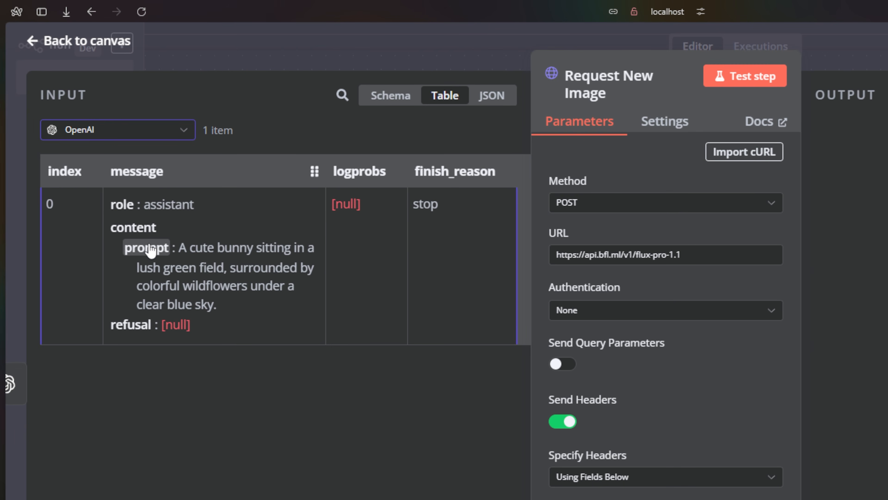
{"action": "scroll", "coordinate": [735, 394], "scroll_direction": "down", "scroll_amount": 5}
{"action": "scroll", "coordinate": [735, 395], "scroll_direction": "down", "scroll_amount": 10}
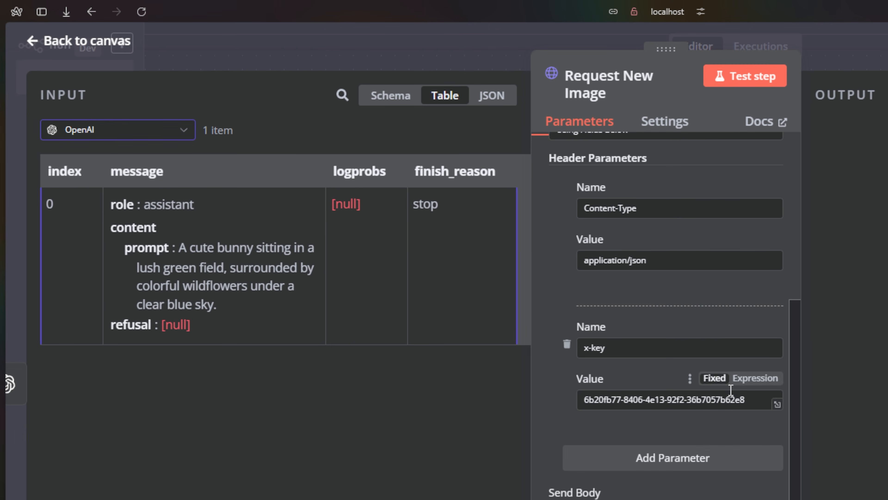
{"action": "left_click_drag", "start_coordinate": [720, 478], "coordinate": [585, 479]}
{"action": "key", "text": "BackSpace"}
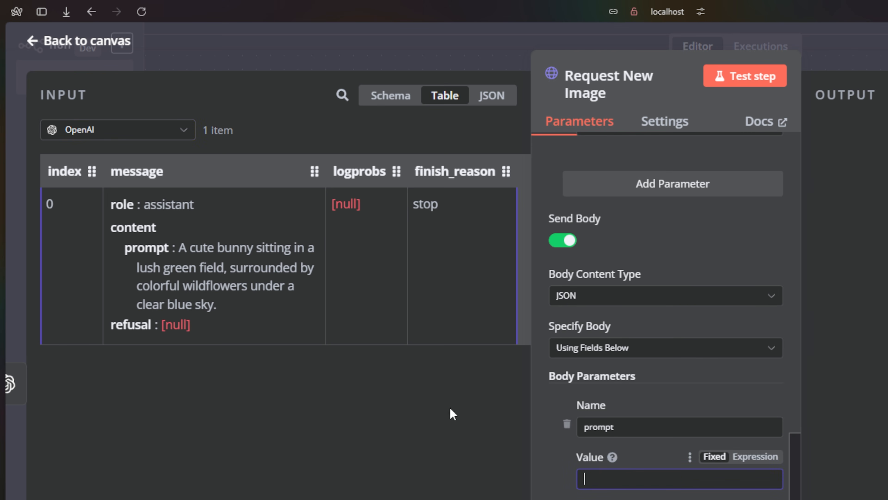
{"action": "left_click_drag", "start_coordinate": [141, 257], "coordinate": [599, 480]}
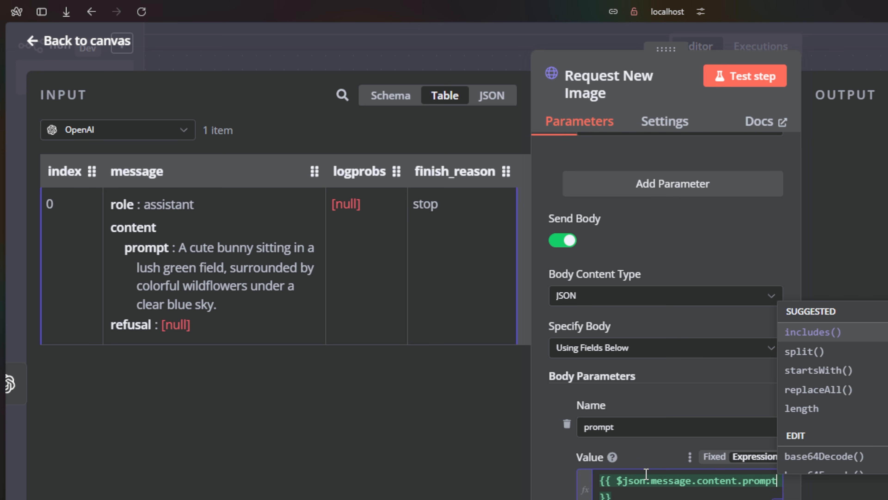
{"action": "left_click", "coordinate": [121, 42]}
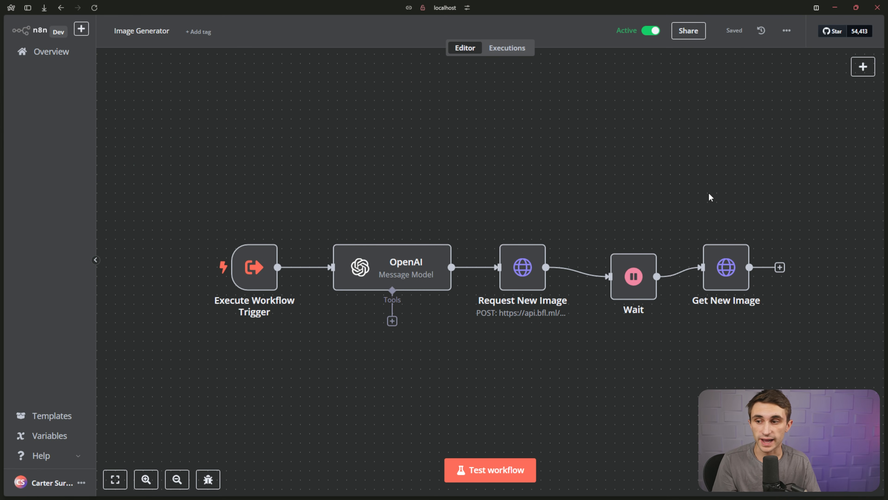
Review the OpenAI node's system message and its example input format, then close it.
{"action": "double_click", "coordinate": [373, 260]}
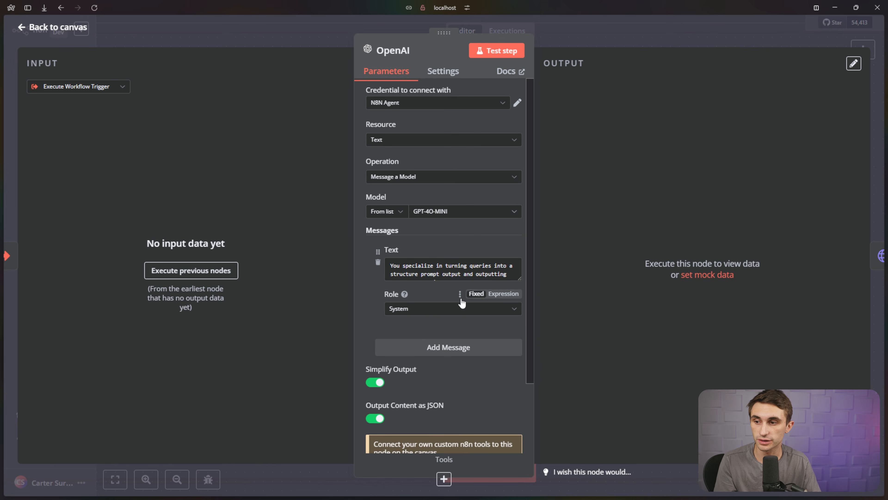
{"action": "left_click_drag", "start_coordinate": [520, 276], "coordinate": [519, 372]}
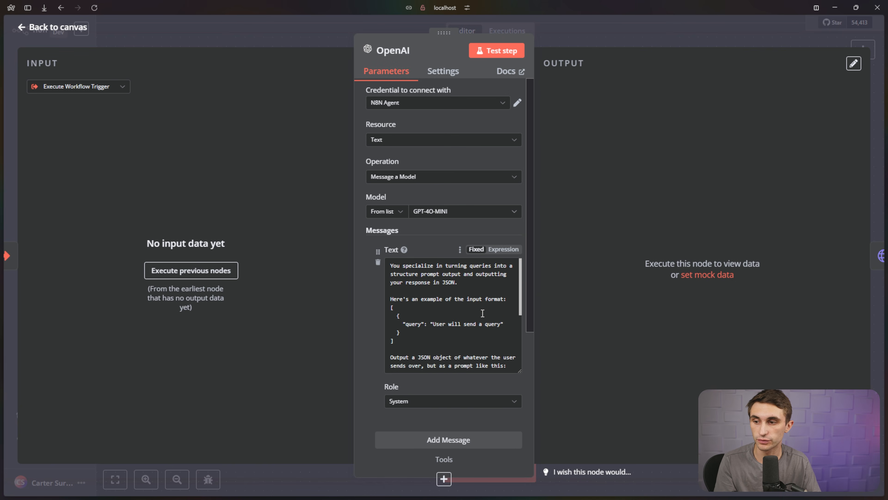
{"action": "scroll", "coordinate": [482, 314], "scroll_direction": "down", "scroll_amount": 2}
{"action": "scroll", "coordinate": [482, 314], "scroll_direction": "down", "scroll_amount": 1}
{"action": "scroll", "coordinate": [481, 314], "scroll_direction": "up", "scroll_amount": 3}
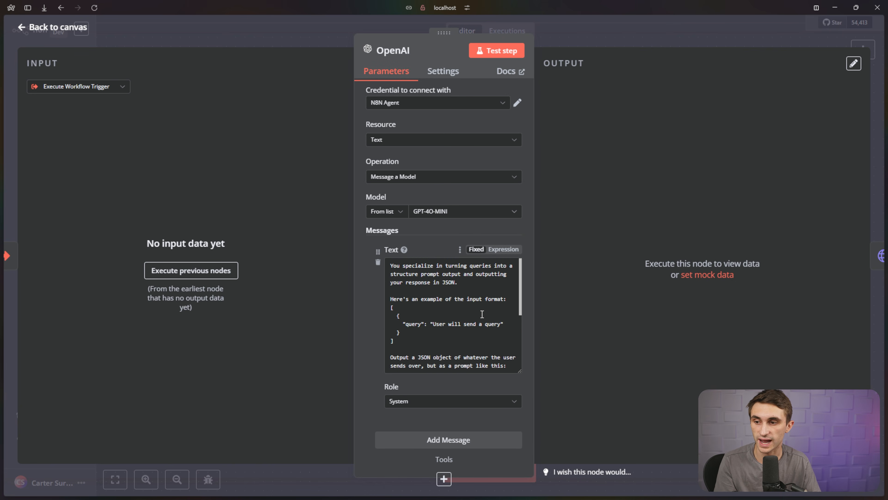
{"action": "scroll", "coordinate": [482, 314], "scroll_direction": "down", "scroll_amount": 3}
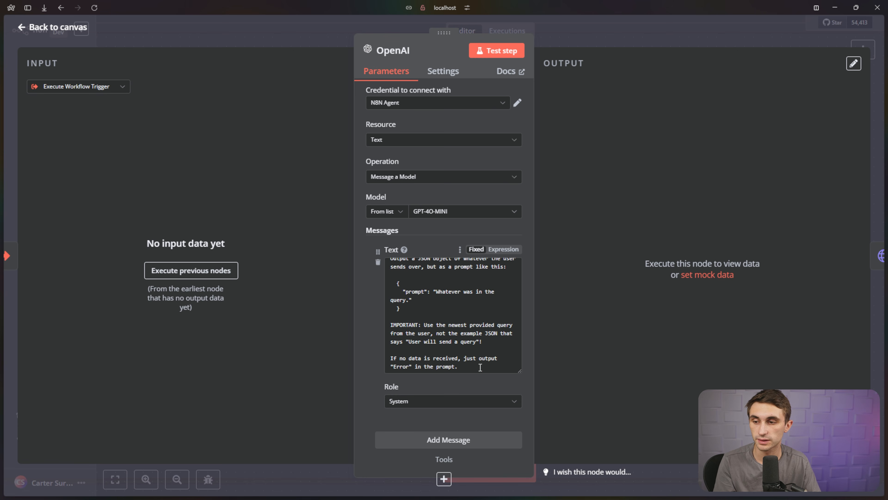
{"action": "key", "text": "ctrl+a"}
{"action": "scroll", "coordinate": [391, 293], "scroll_direction": "up", "scroll_amount": 3}
{"action": "left_click", "coordinate": [377, 312]}
{"action": "scroll", "coordinate": [377, 315], "scroll_direction": "down", "scroll_amount": 4}
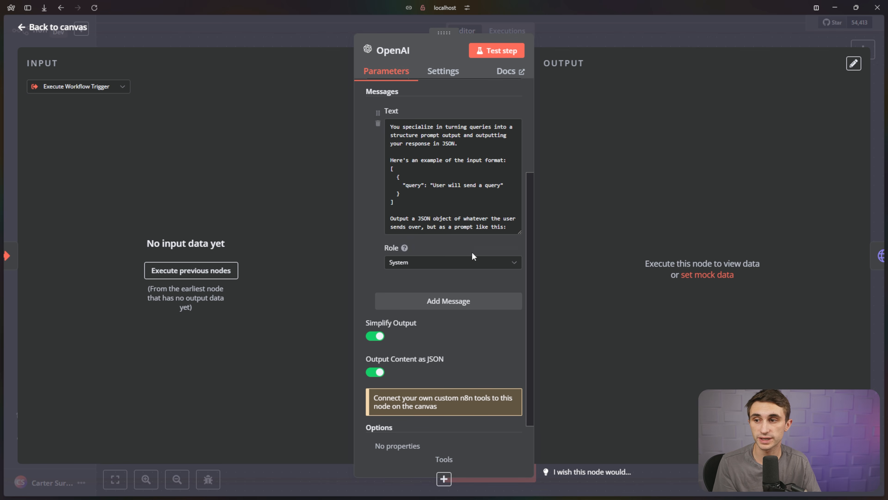
{"action": "left_click_drag", "start_coordinate": [508, 227], "coordinate": [392, 119]}
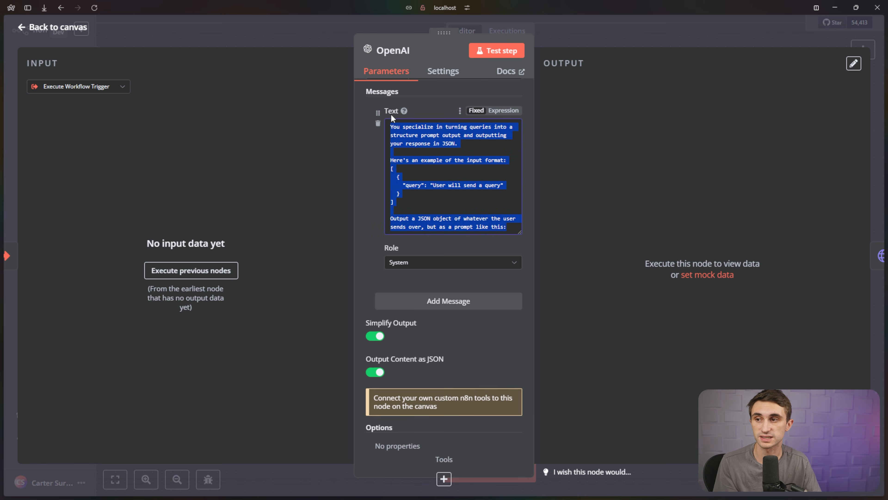
{"action": "left_click", "coordinate": [452, 294]}
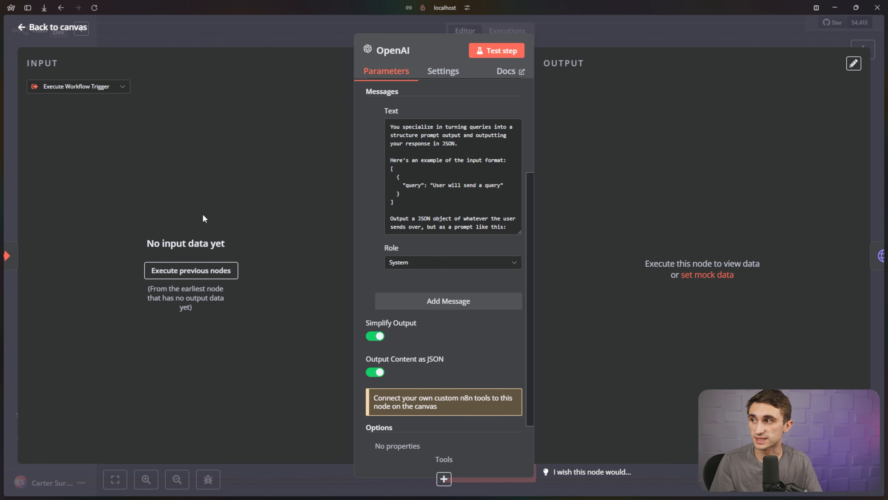
{"action": "left_click", "coordinate": [57, 28]}
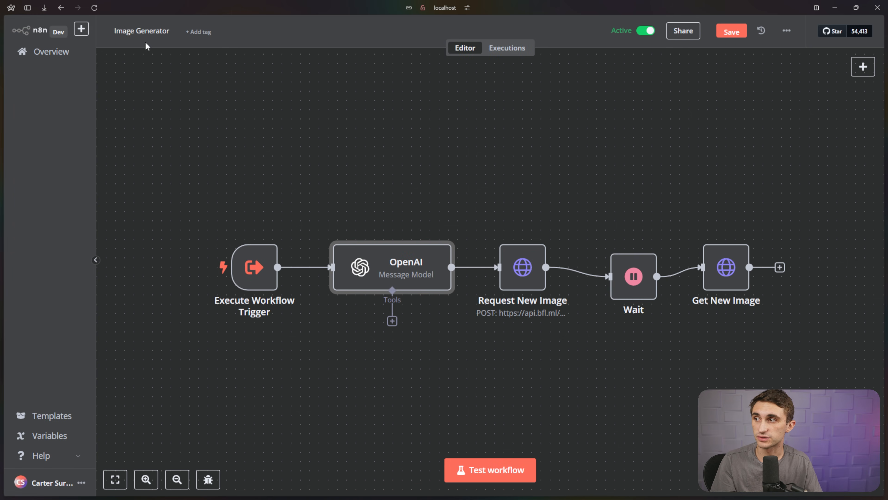
Save the workflow, deactivate the Wait node, and save again when leaving for the overview.
{"action": "left_click", "coordinate": [49, 51]}
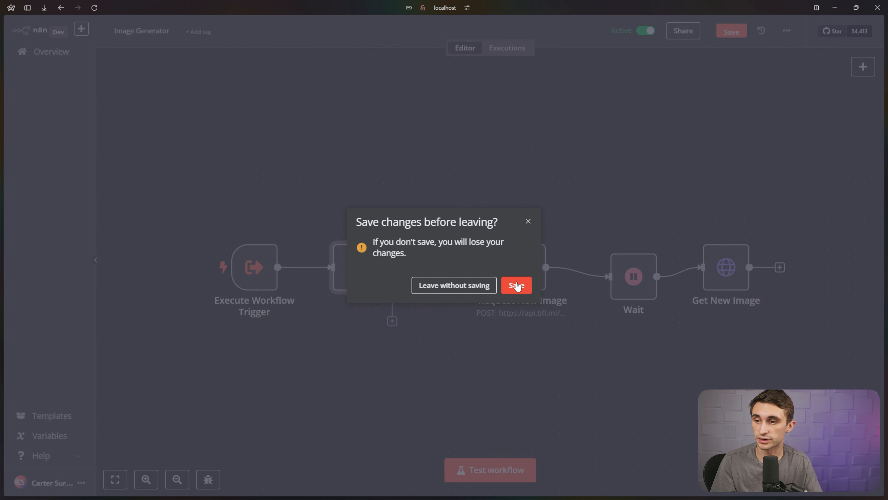
{"action": "left_click", "coordinate": [517, 285]}
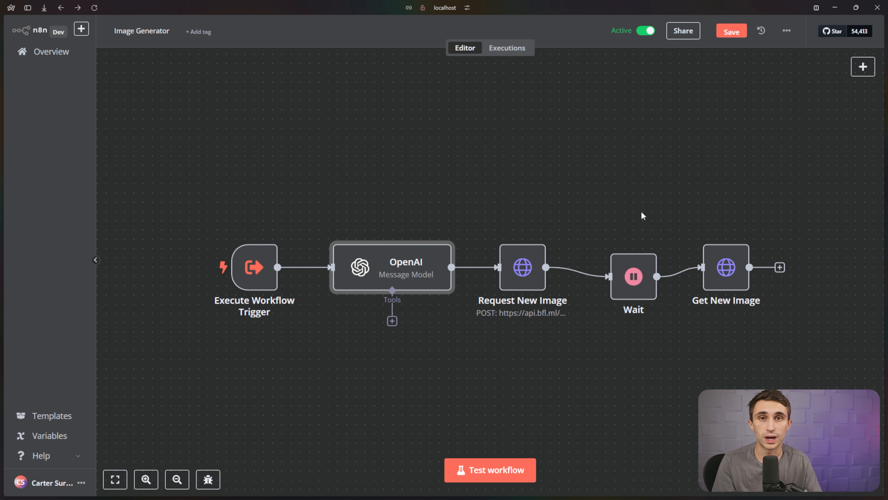
{"action": "left_click", "coordinate": [649, 242]}
{"action": "left_click", "coordinate": [649, 241]}
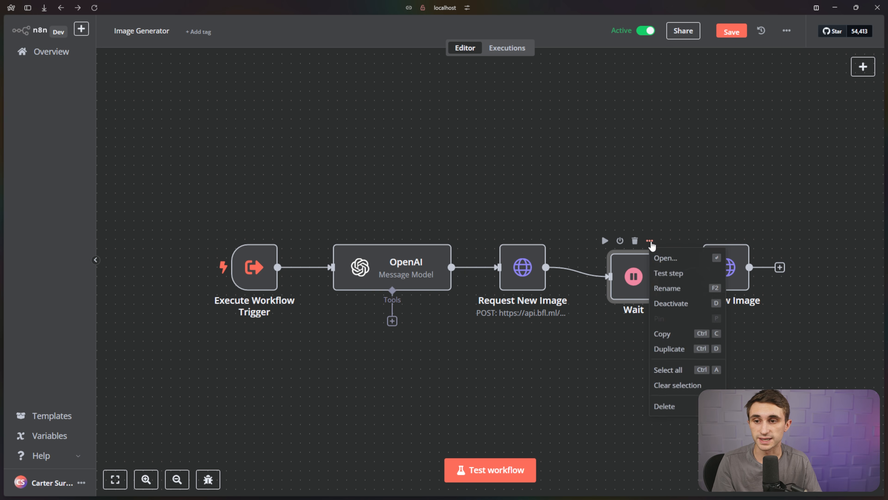
{"action": "left_click", "coordinate": [675, 302]}
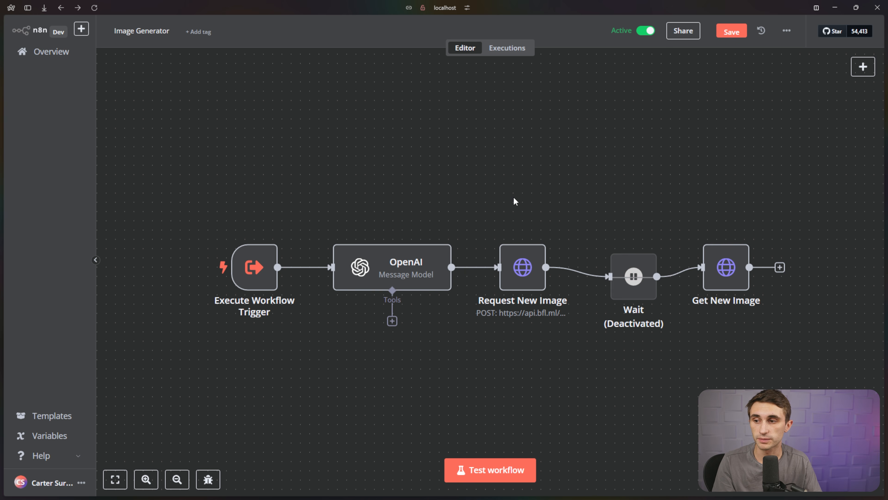
{"action": "left_click", "coordinate": [70, 54]}
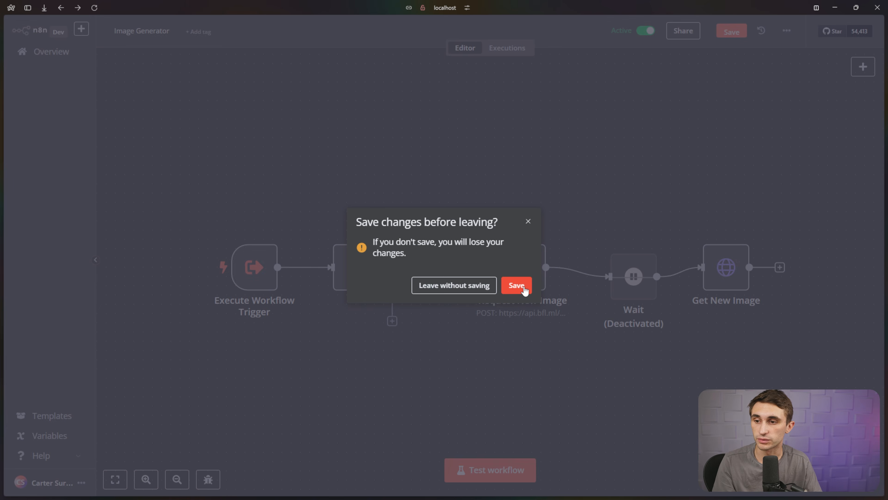
{"action": "left_click", "coordinate": [521, 286]}
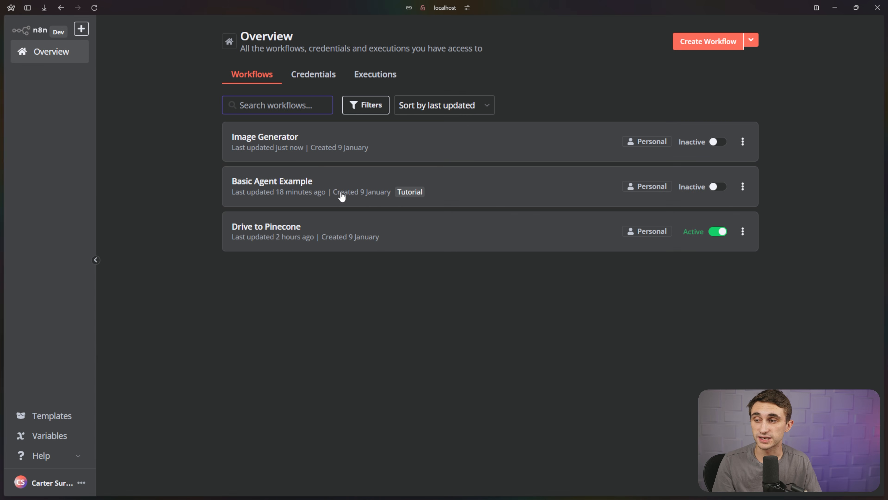
Ask the Basic Agent Example chat 'Generate an image of a delicious Naples Pizza' and review the reply.
{"action": "left_click", "coordinate": [341, 196]}
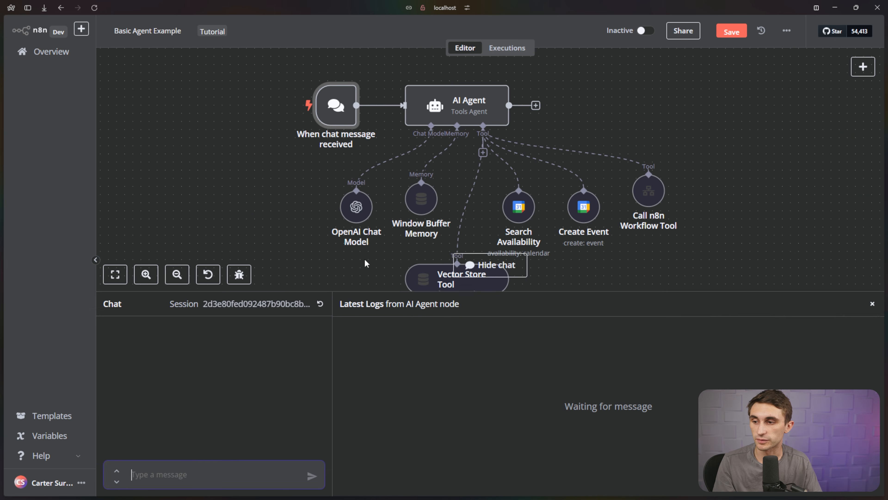
{"action": "type", "text": "Generate an imag"}
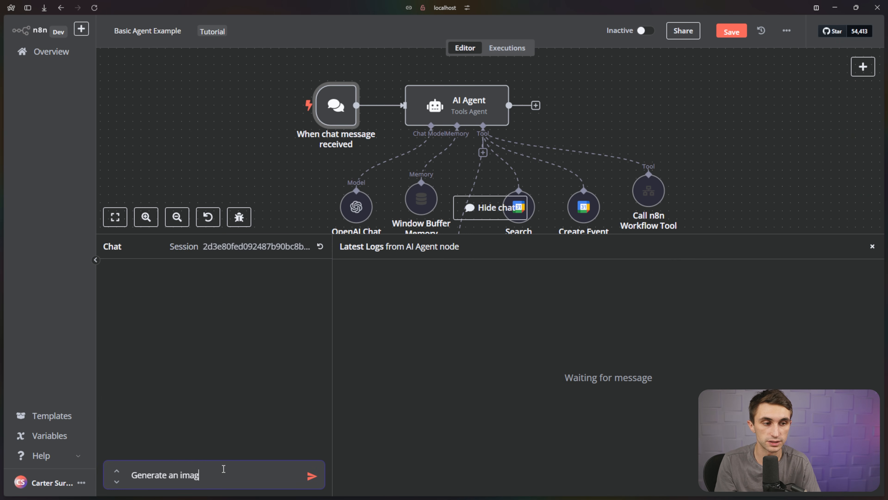
{"action": "type", "text": "e of a delicious N"}
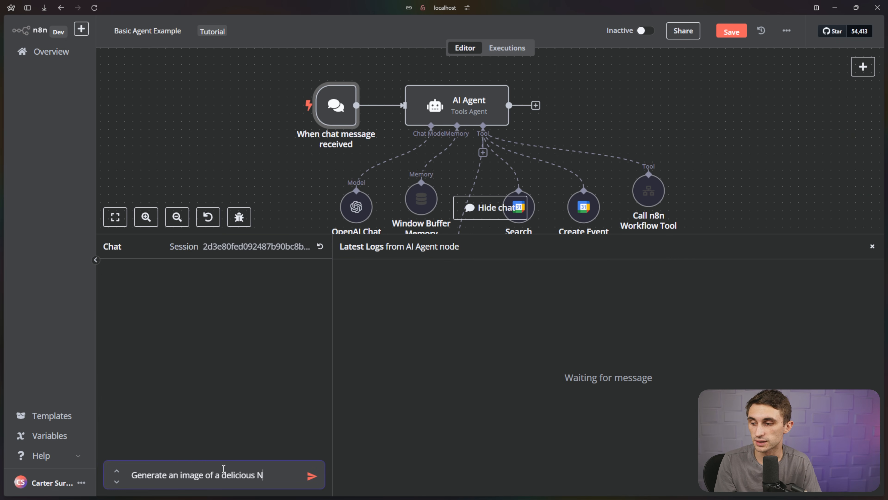
{"action": "type", "text": "aples Pizza"}
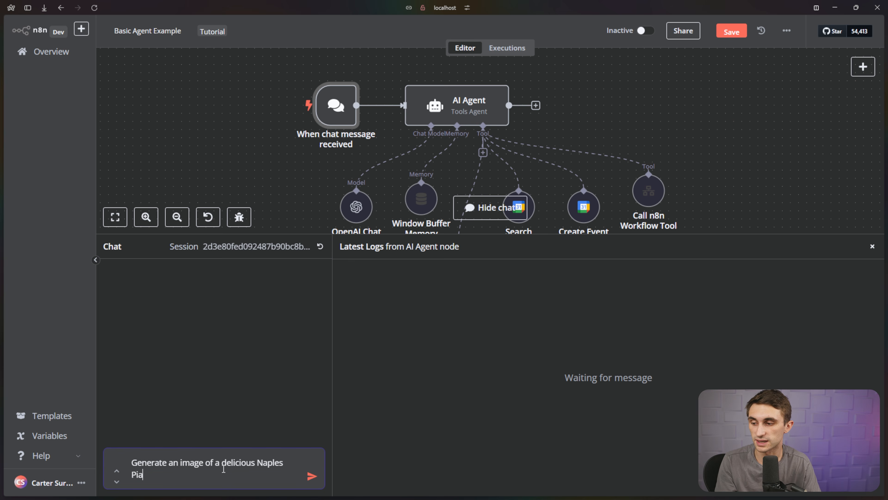
{"action": "key", "text": "Return"}
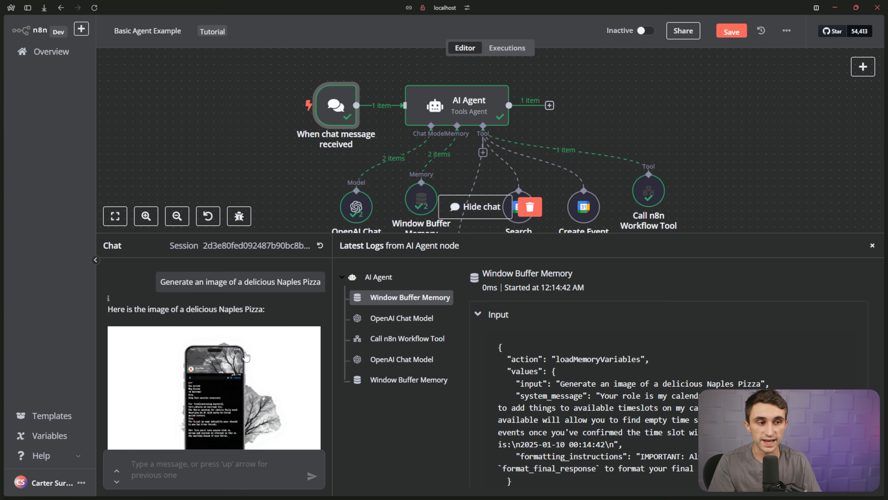
{"action": "left_click_drag", "start_coordinate": [187, 309], "coordinate": [257, 306]}
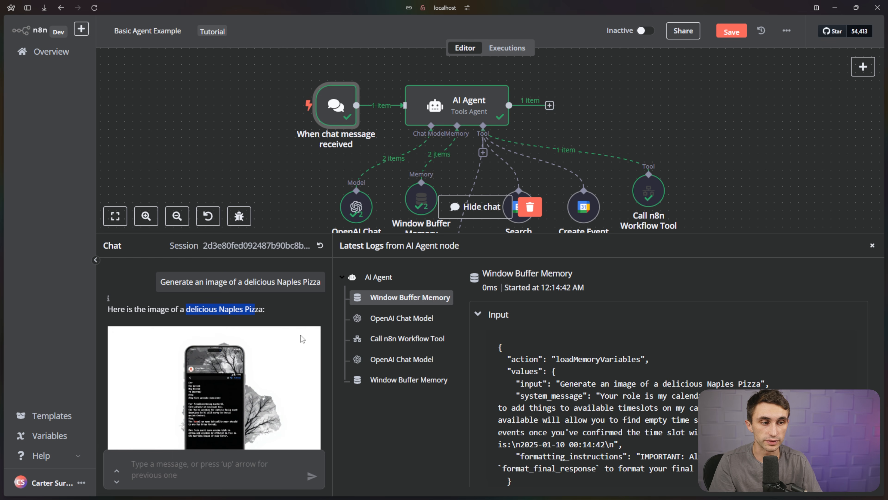
{"action": "left_click", "coordinate": [297, 315]}
{"action": "scroll", "coordinate": [214, 329], "scroll_direction": "down", "scroll_amount": 2}
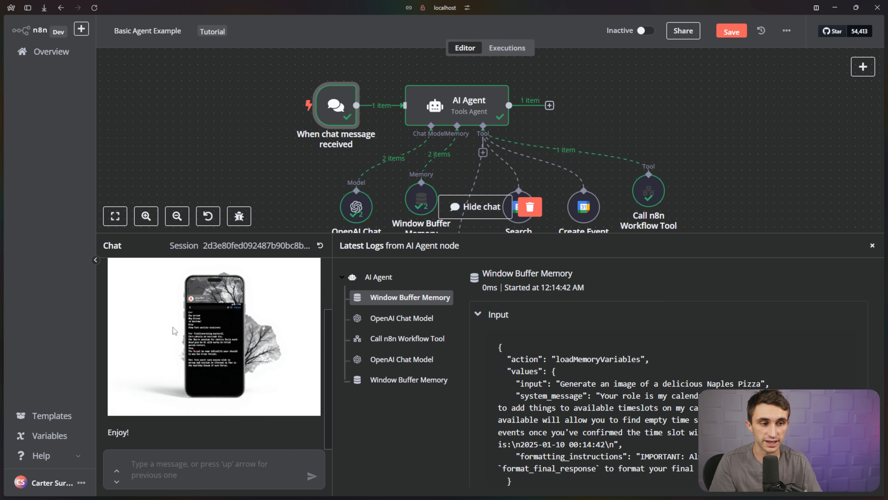
{"action": "left_click", "coordinate": [58, 58]}
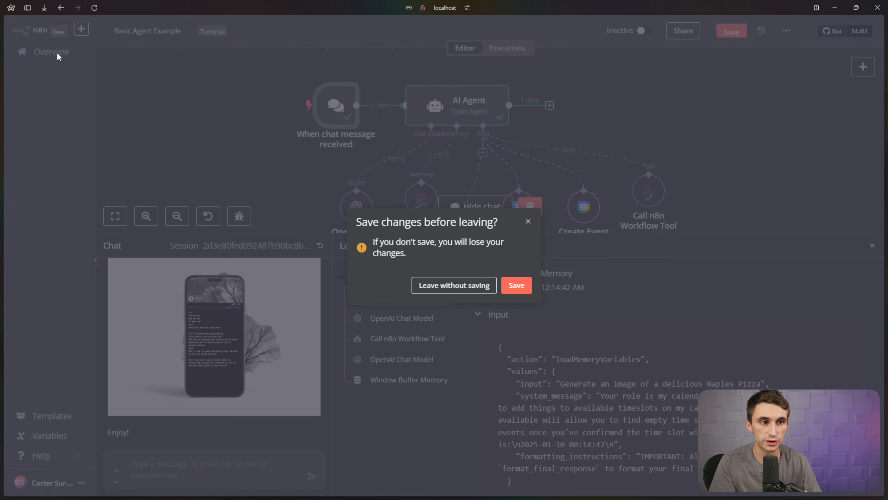
Save the agent workflow, open Image Generator, and inspect the trigger data of a past execution.
{"action": "left_click", "coordinate": [515, 286]}
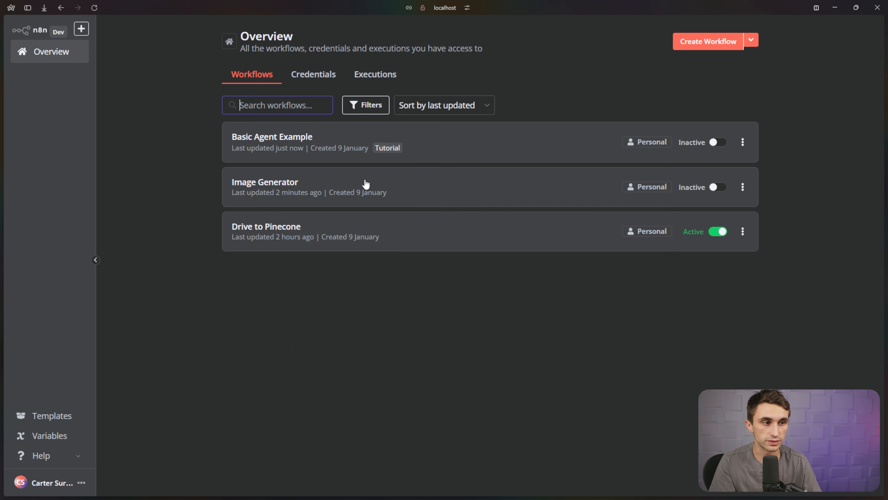
{"action": "left_click", "coordinate": [365, 183]}
{"action": "left_click", "coordinate": [505, 53]}
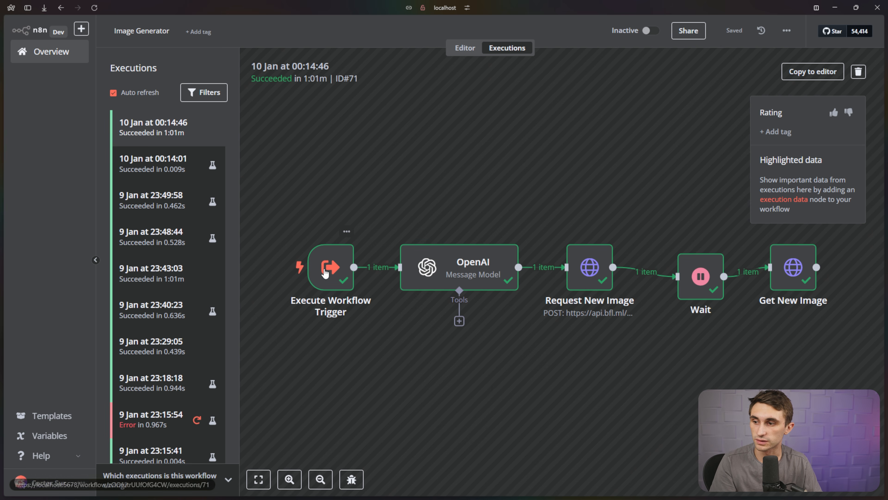
{"action": "double_click", "coordinate": [325, 271]}
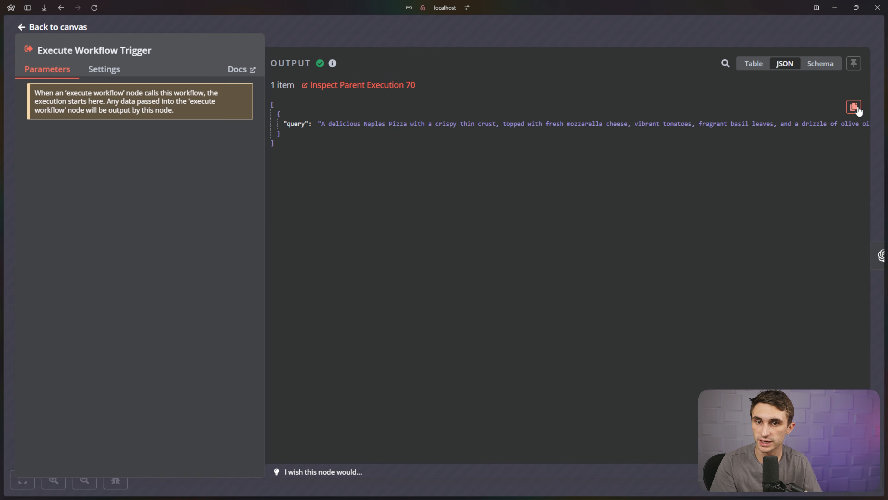
{"action": "left_click", "coordinate": [26, 28]}
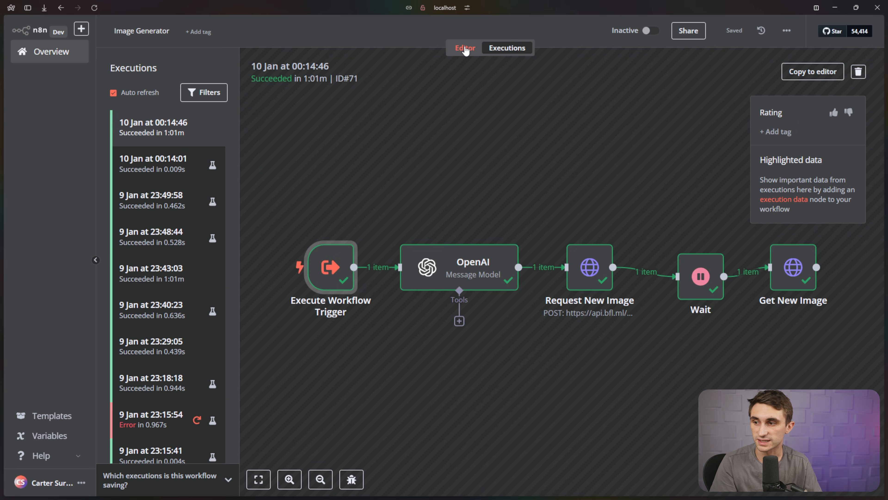
{"action": "left_click", "coordinate": [465, 47]}
Pin the pasted pizza query JSON as mock output on the Execute Workflow Trigger node.
{"action": "double_click", "coordinate": [260, 266]}
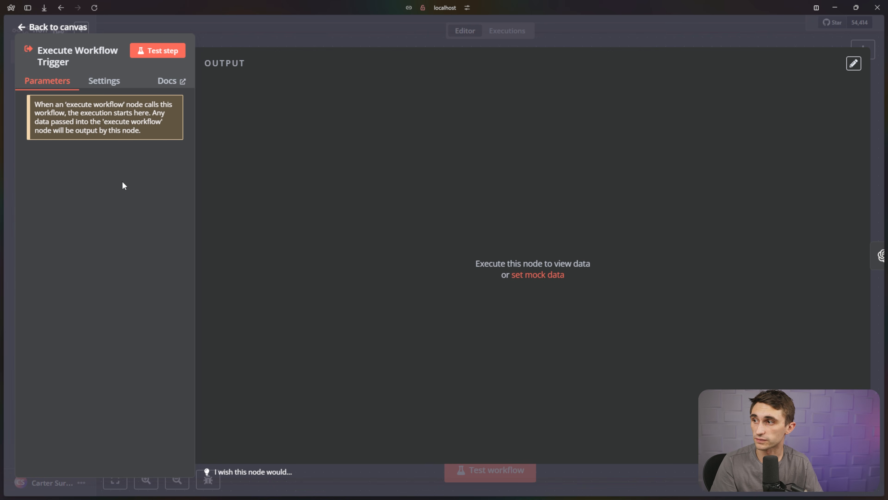
{"action": "left_click", "coordinate": [524, 275]}
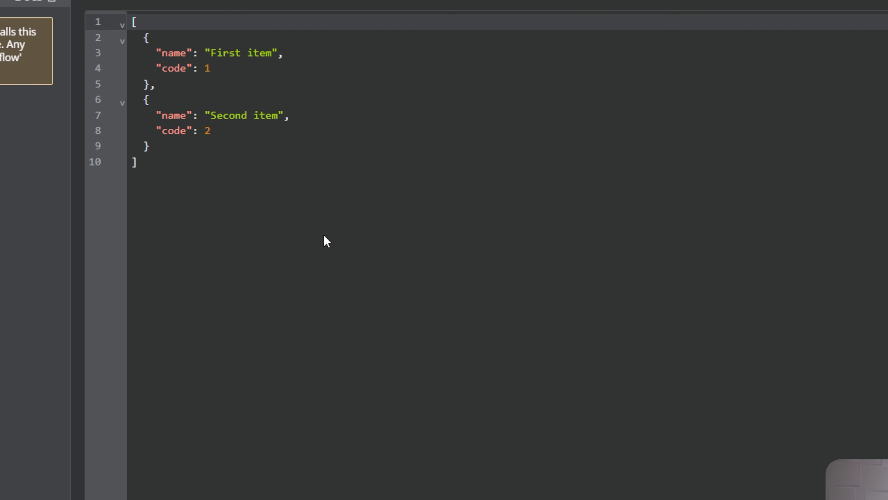
{"action": "key", "text": "ctrl+a"}
{"action": "key", "text": "ctrl+v"}
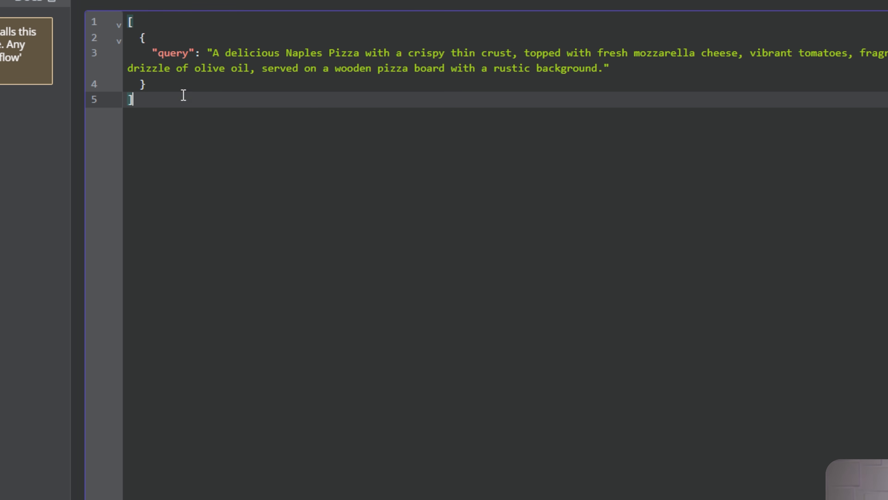
{"action": "left_click", "coordinate": [826, 95]}
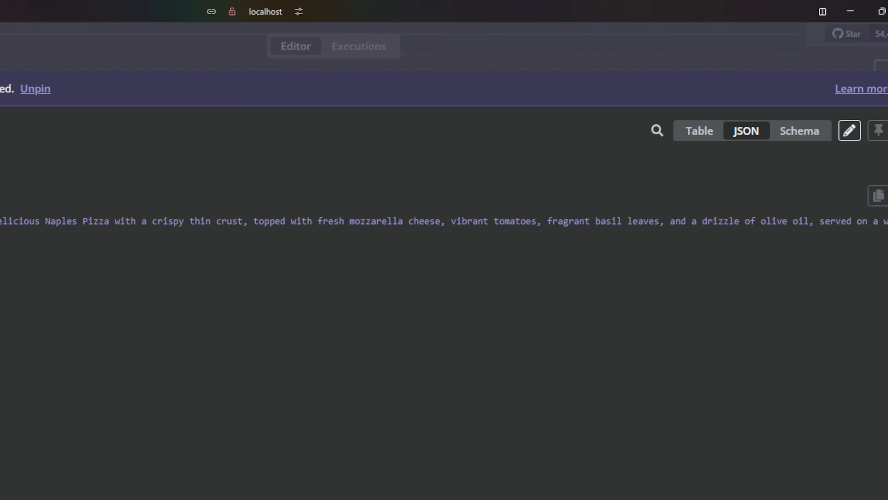
{"action": "left_click_drag", "start_coordinate": [92, 88], "coordinate": [173, 87]}
{"action": "left_click", "coordinate": [165, 66]}
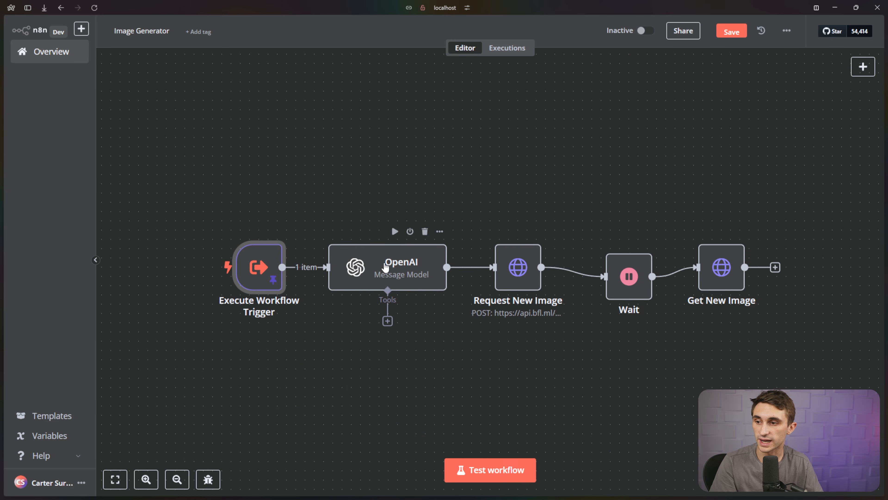
Add a User message to the OpenAI node with text {{ $json.query }}.
{"action": "double_click", "coordinate": [386, 266]}
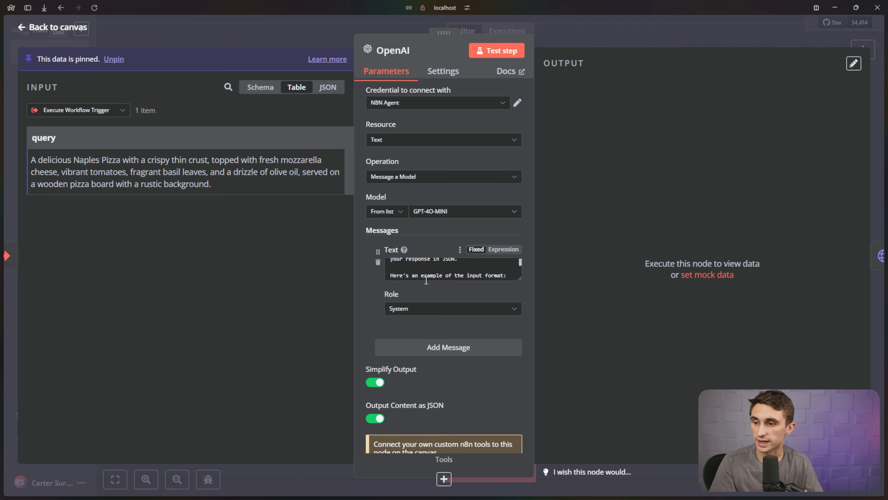
{"action": "left_click", "coordinate": [446, 350]}
{"action": "scroll", "coordinate": [444, 346], "scroll_direction": "down", "scroll_amount": 1}
{"action": "left_click_drag", "start_coordinate": [336, 139], "coordinate": [433, 324]}
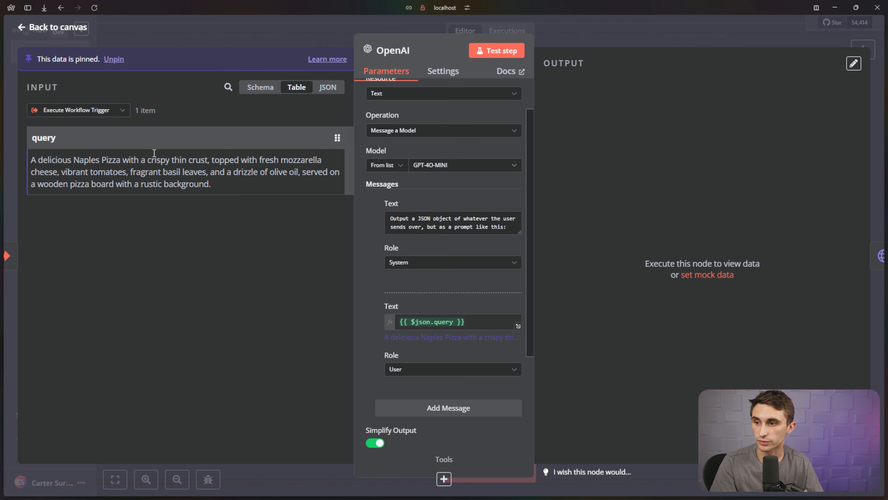
{"action": "left_click_drag", "start_coordinate": [573, 168], "coordinate": [867, 171]}
{"action": "left_click", "coordinate": [853, 179]}
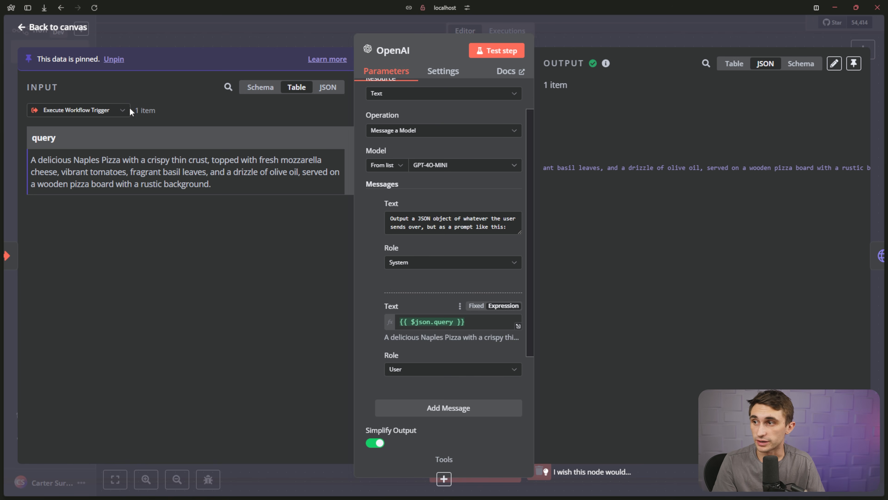
{"action": "left_click", "coordinate": [45, 30]}
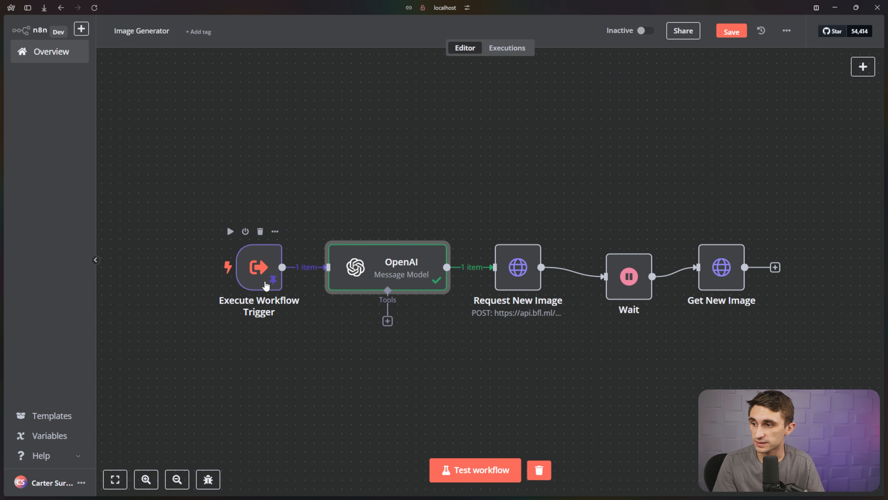
Unpin the trigger's mock data, review the OpenAI output, and leave for the workflows list.
{"action": "double_click", "coordinate": [264, 282]}
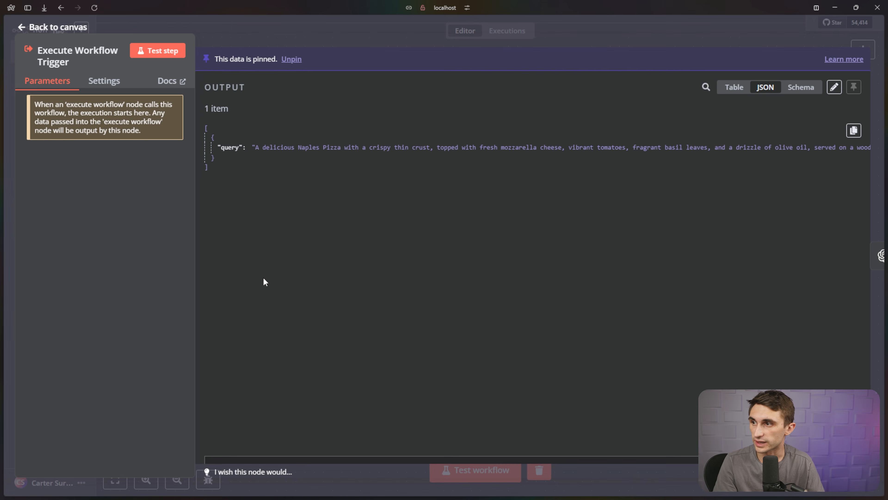
{"action": "left_click", "coordinate": [237, 83]}
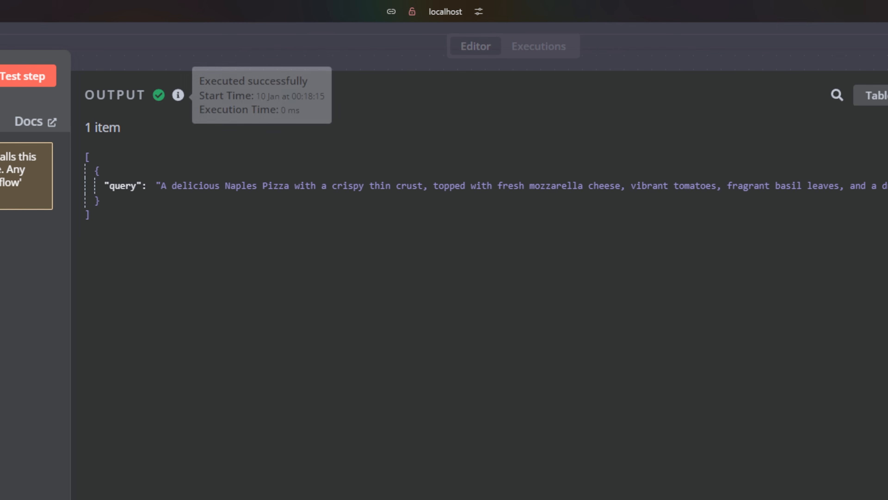
{"action": "left_click", "coordinate": [32, 26]}
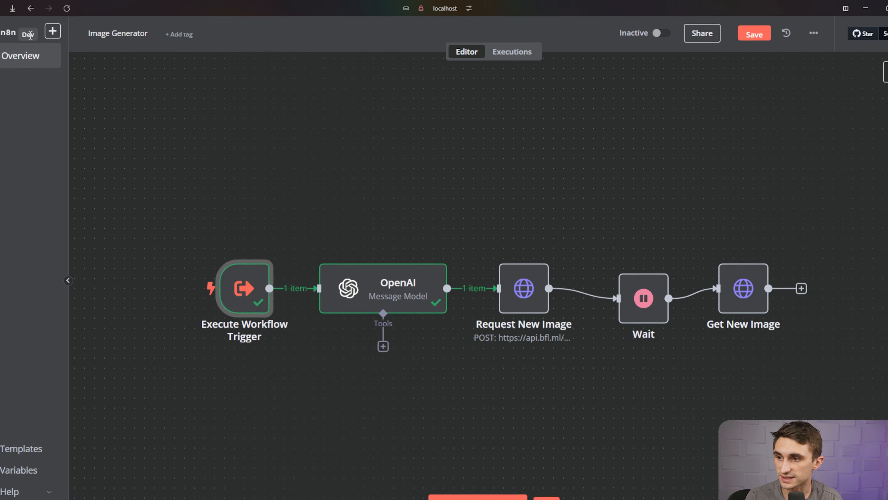
{"action": "double_click", "coordinate": [383, 263]}
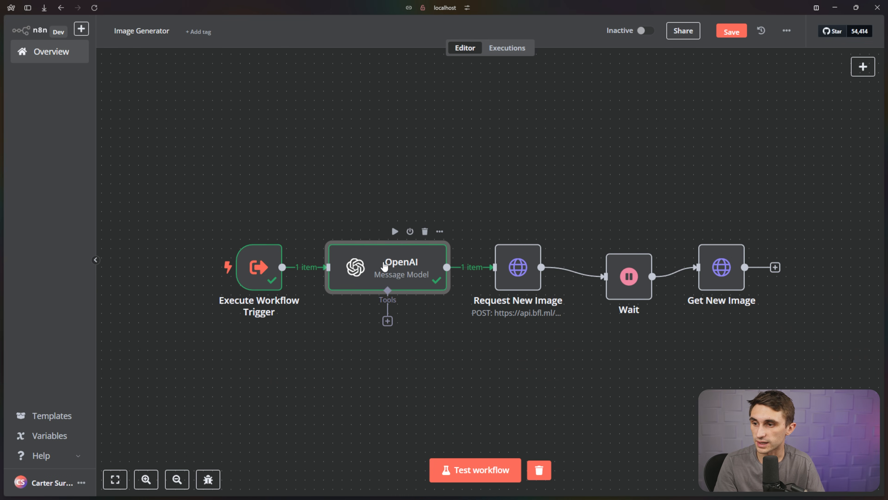
{"action": "scroll", "coordinate": [402, 273], "scroll_direction": "down", "scroll_amount": 5}
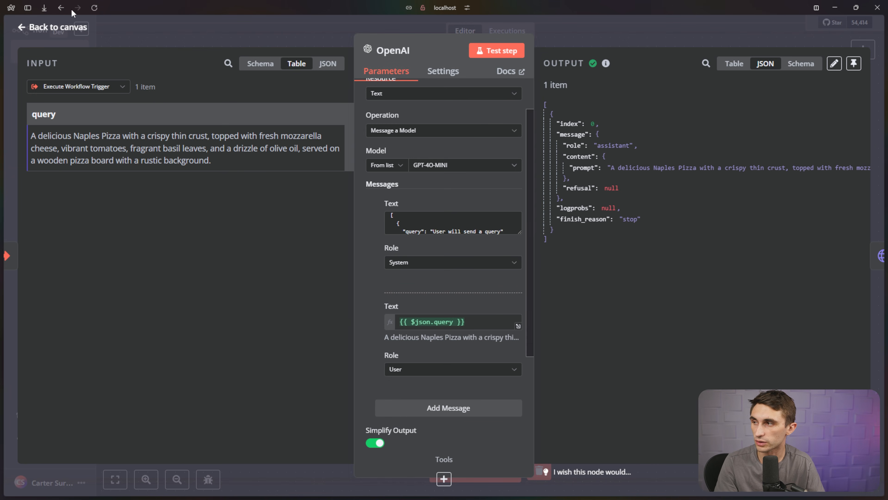
{"action": "left_click", "coordinate": [47, 29]}
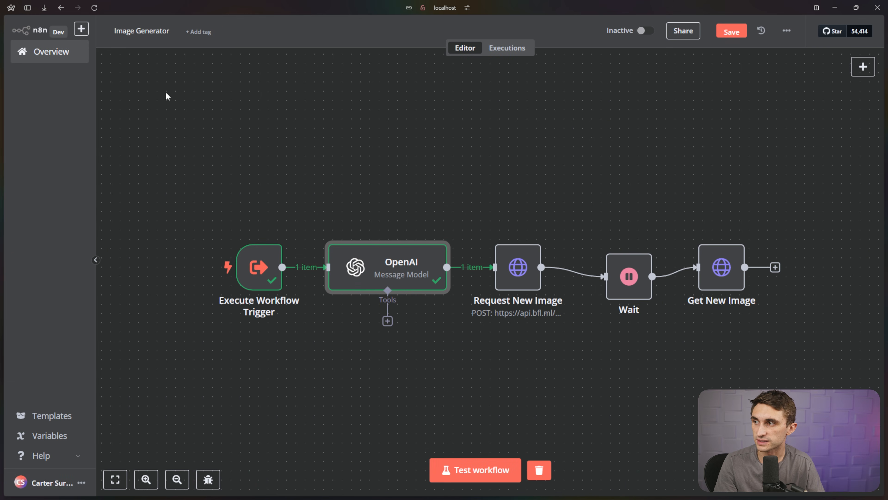
{"action": "left_click", "coordinate": [68, 62]}
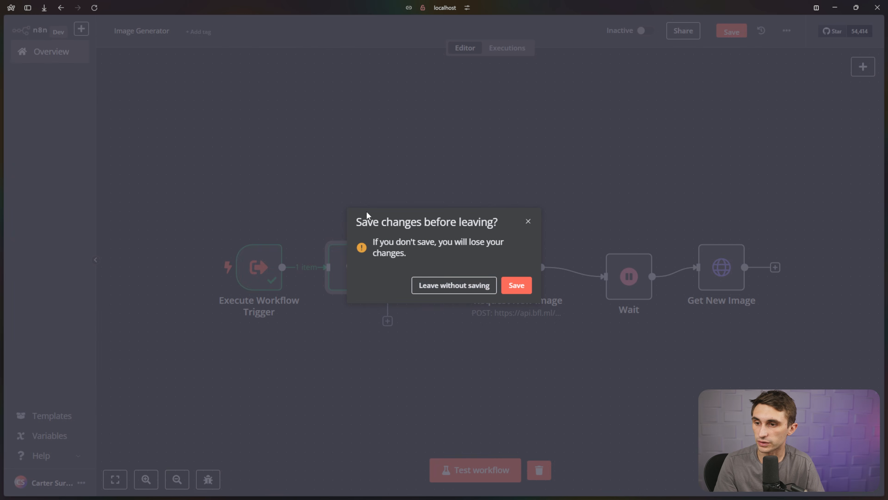
Save, then send 'Generate an image of a flamingo on the moon' in the Basic Agent Example chat.
{"action": "left_click", "coordinate": [516, 285]}
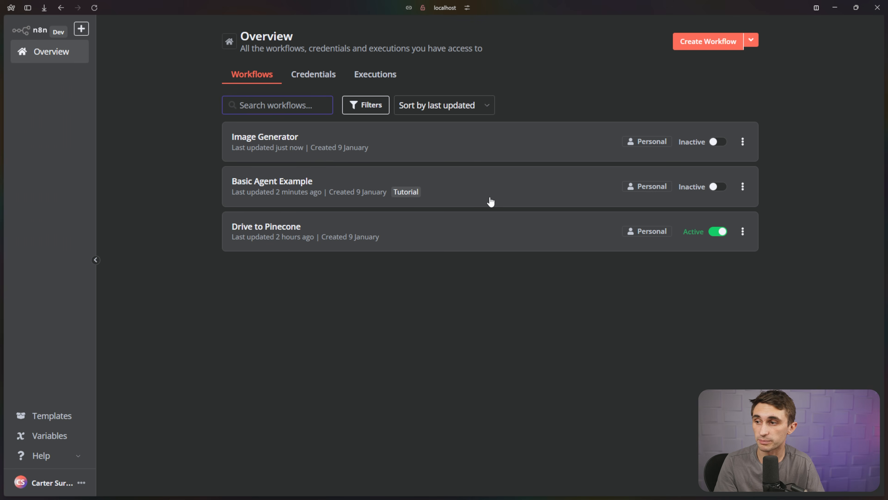
{"action": "left_click", "coordinate": [490, 202]}
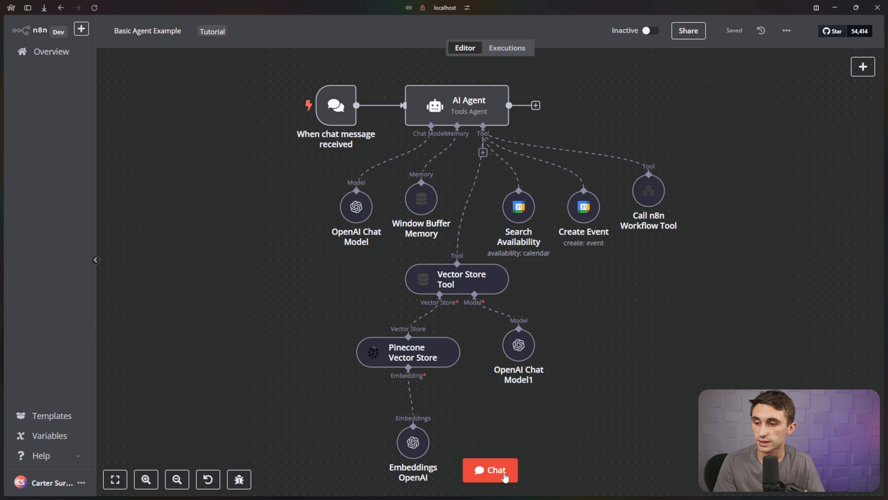
{"action": "left_click", "coordinate": [504, 474]}
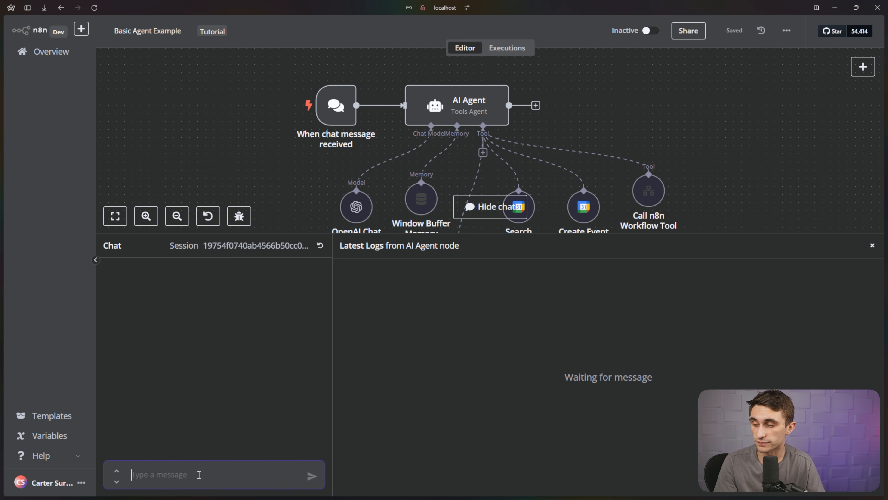
{"action": "type", "text": "Gene"}
{"action": "key", "text": "BackSpace"}
{"action": "key", "text": "BackSpace"}
{"action": "type", "text": "enerate an image of a f"}
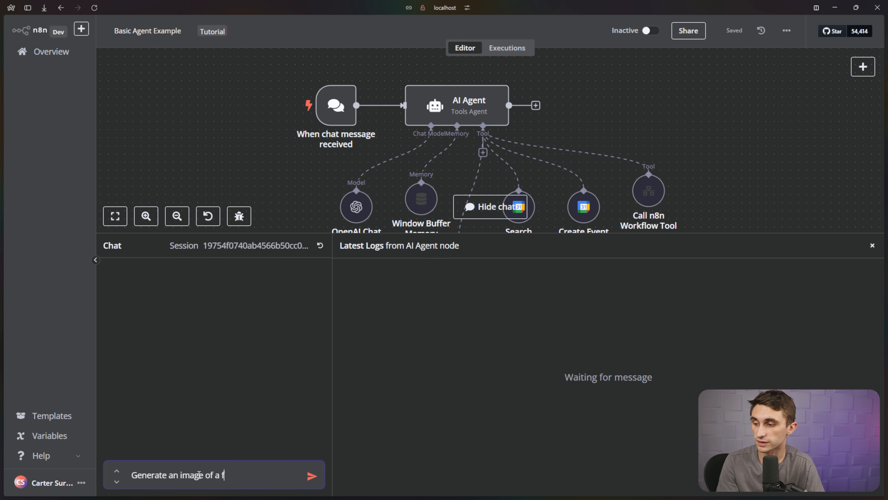
{"action": "type", "text": "lamingo on the moo"}
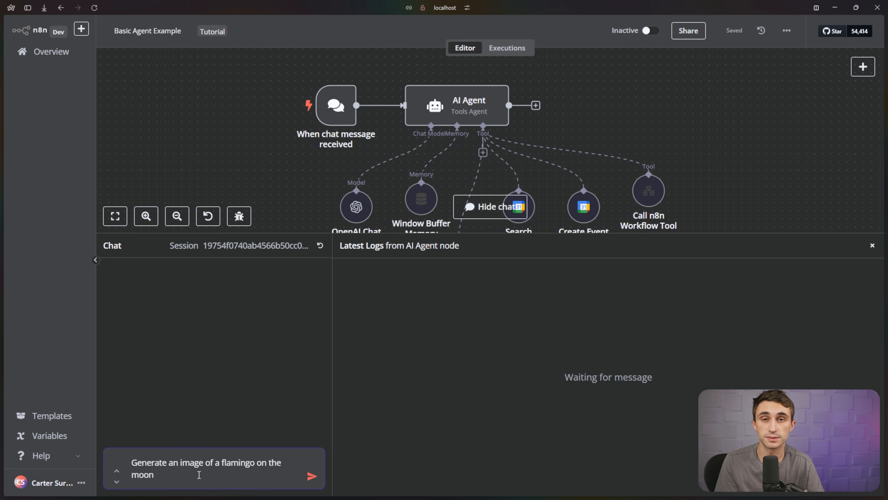
{"action": "type", "text": "n"}
{"action": "key", "text": "Return"}
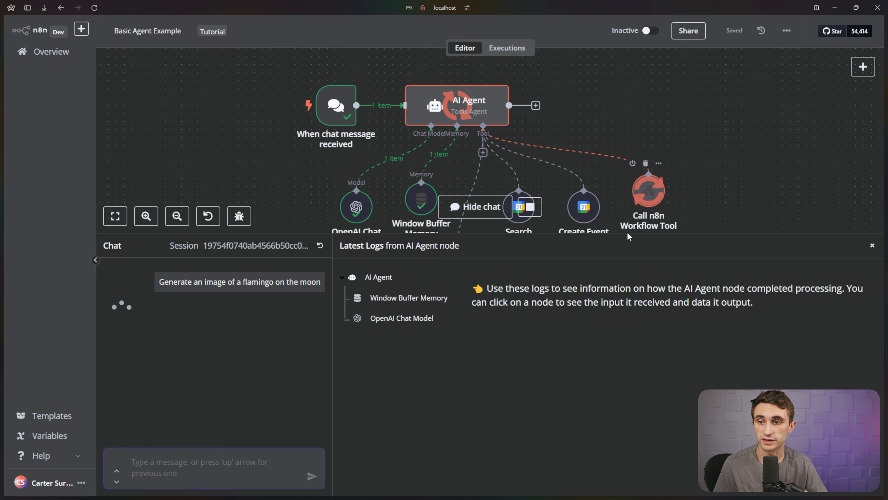
{"action": "left_click_drag", "start_coordinate": [627, 237], "coordinate": [629, 257]}
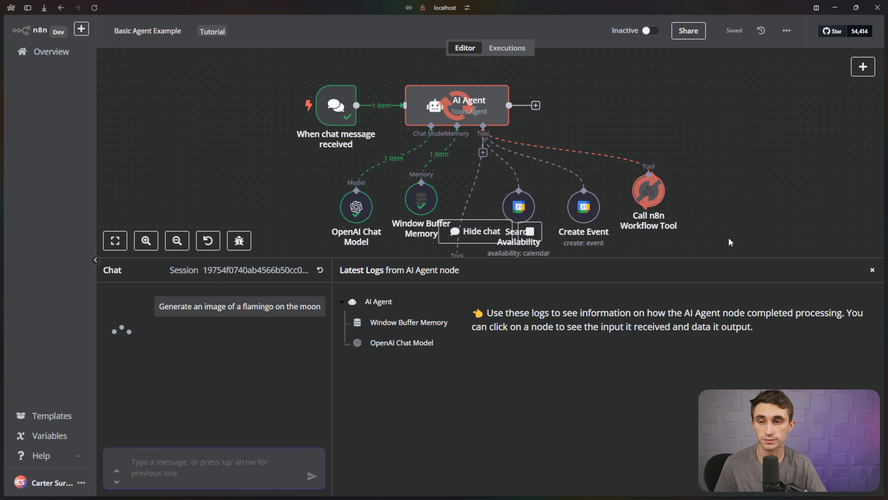
{"action": "scroll", "coordinate": [190, 326], "scroll_direction": "down", "scroll_amount": 2}
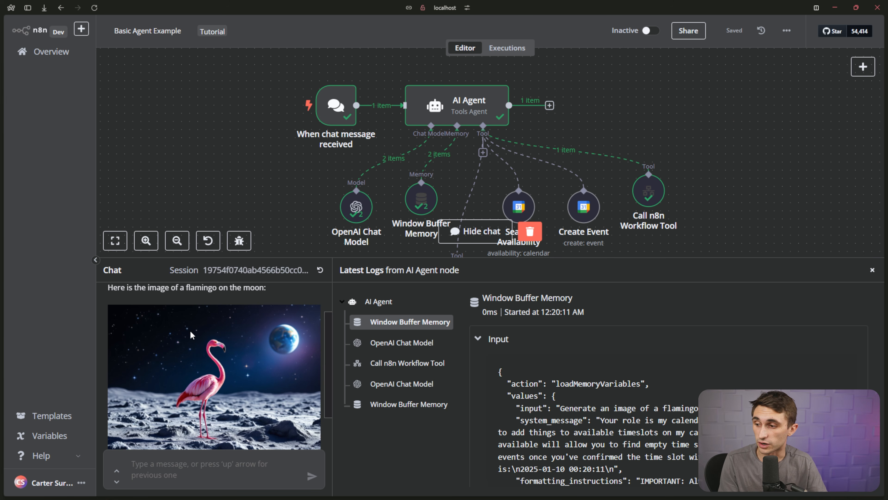